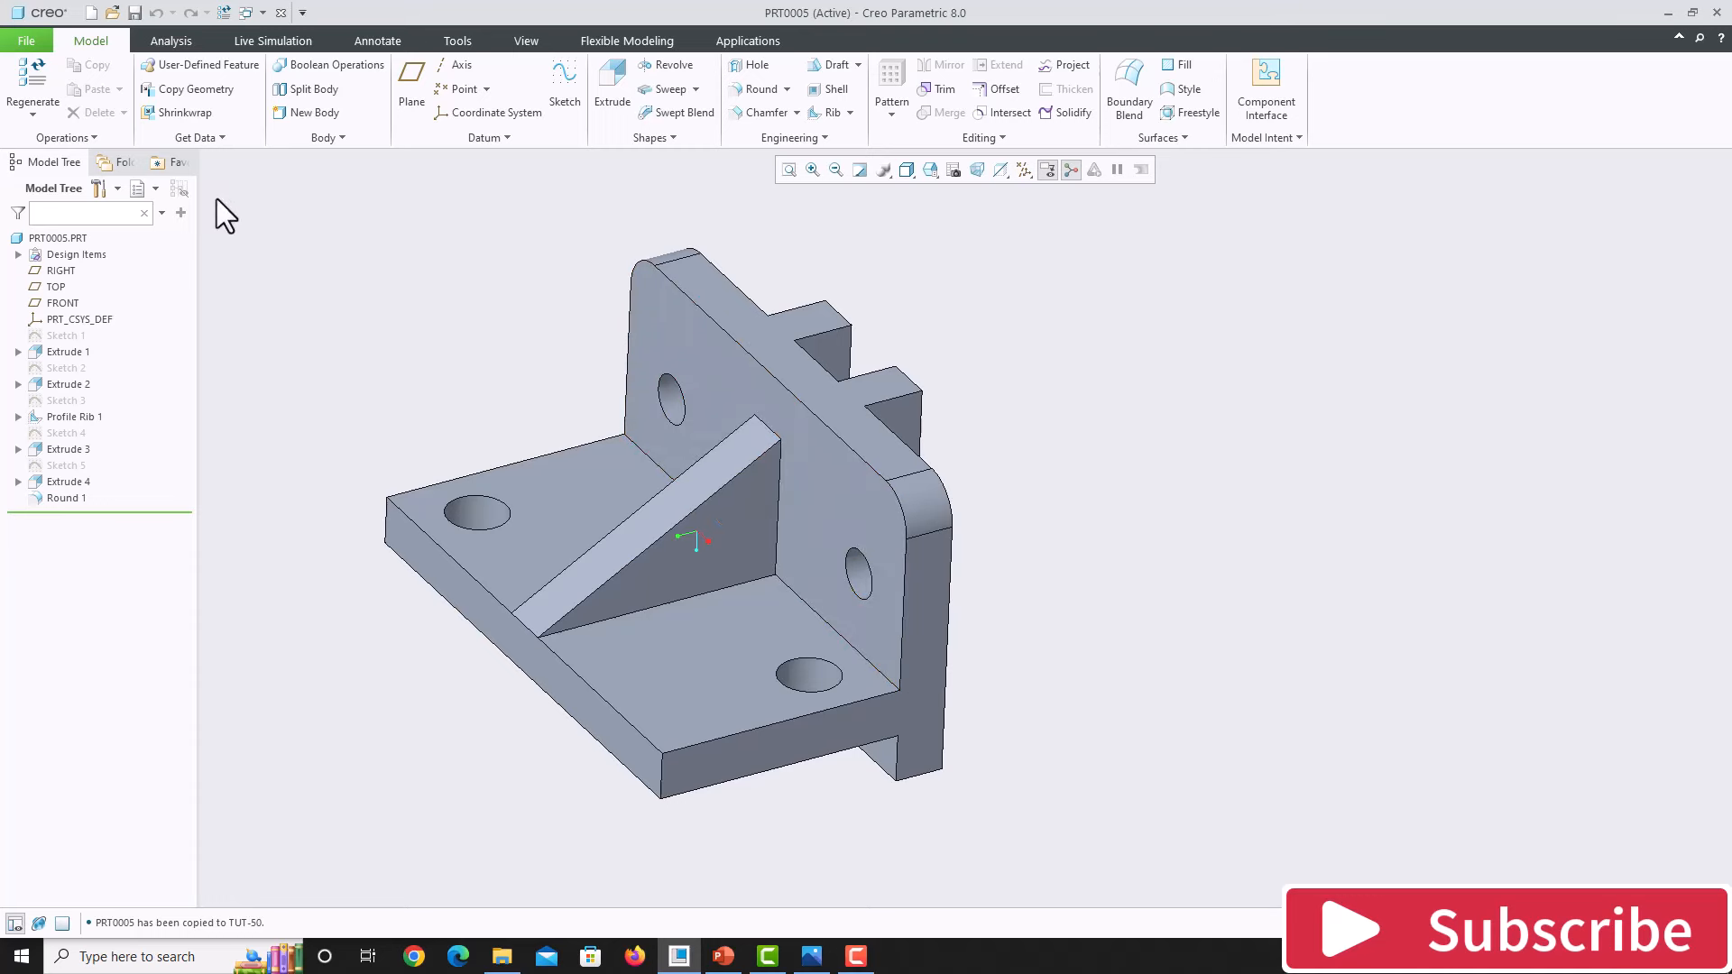
# Step: Close the current part and create a new solid part named prt0006 from the mmns_part_solid_abs template
pyautogui.click(19, 40)
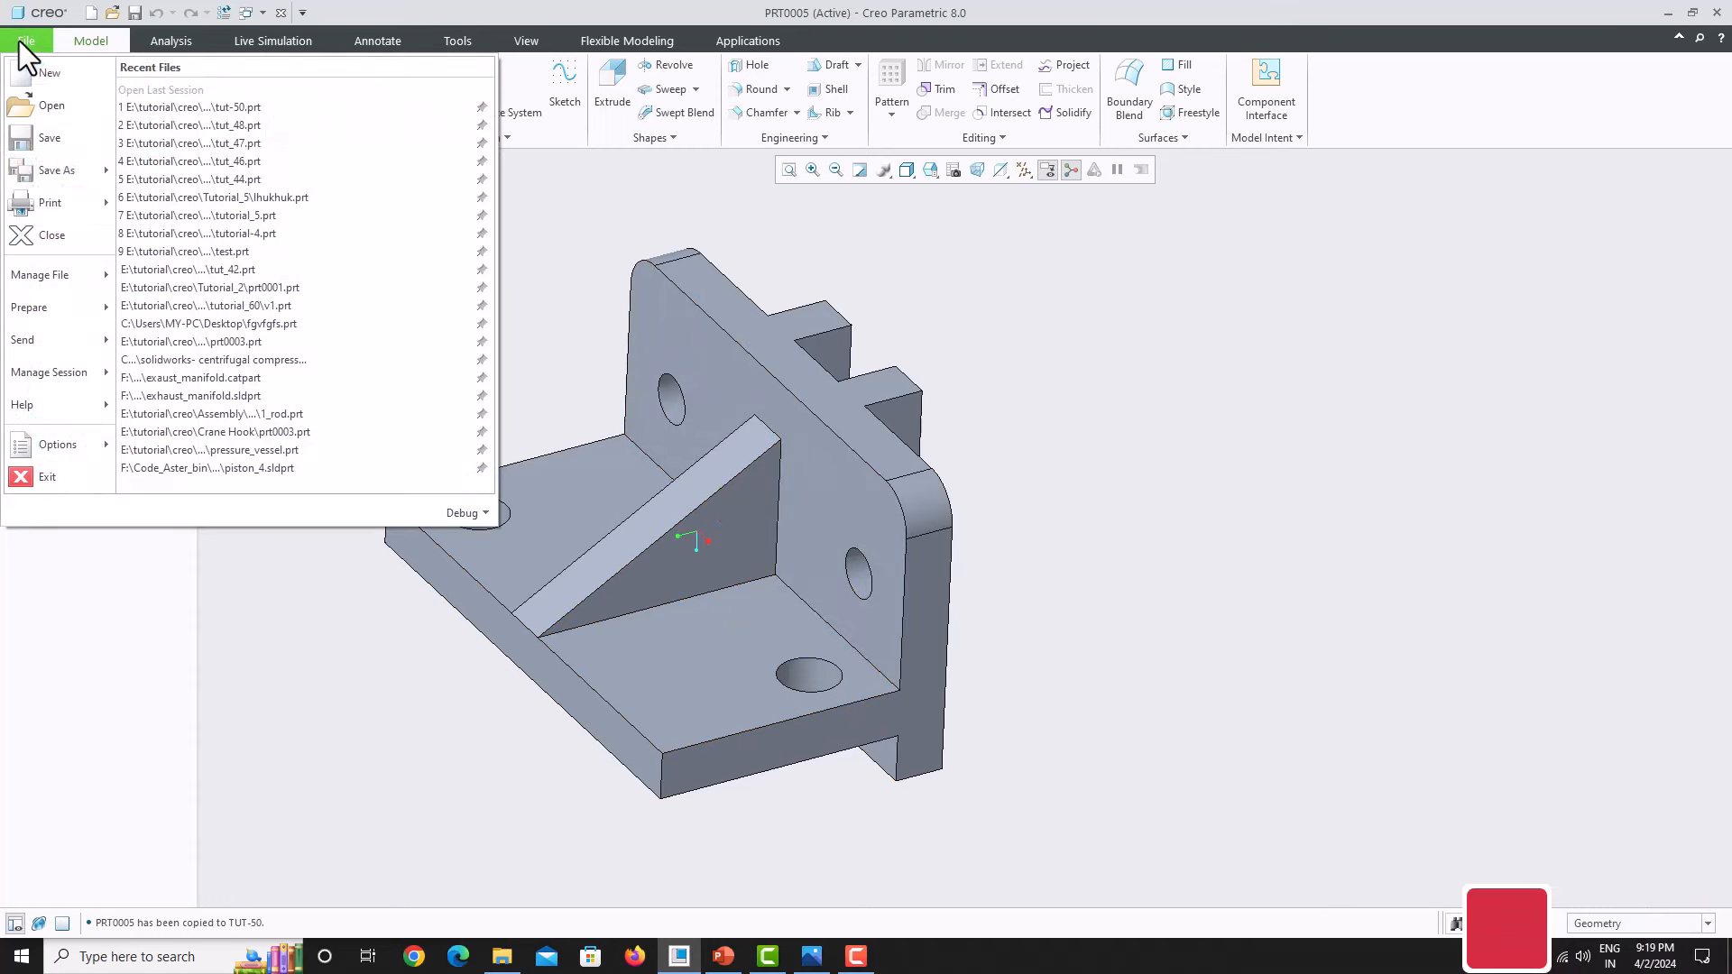
pyautogui.click(43, 236)
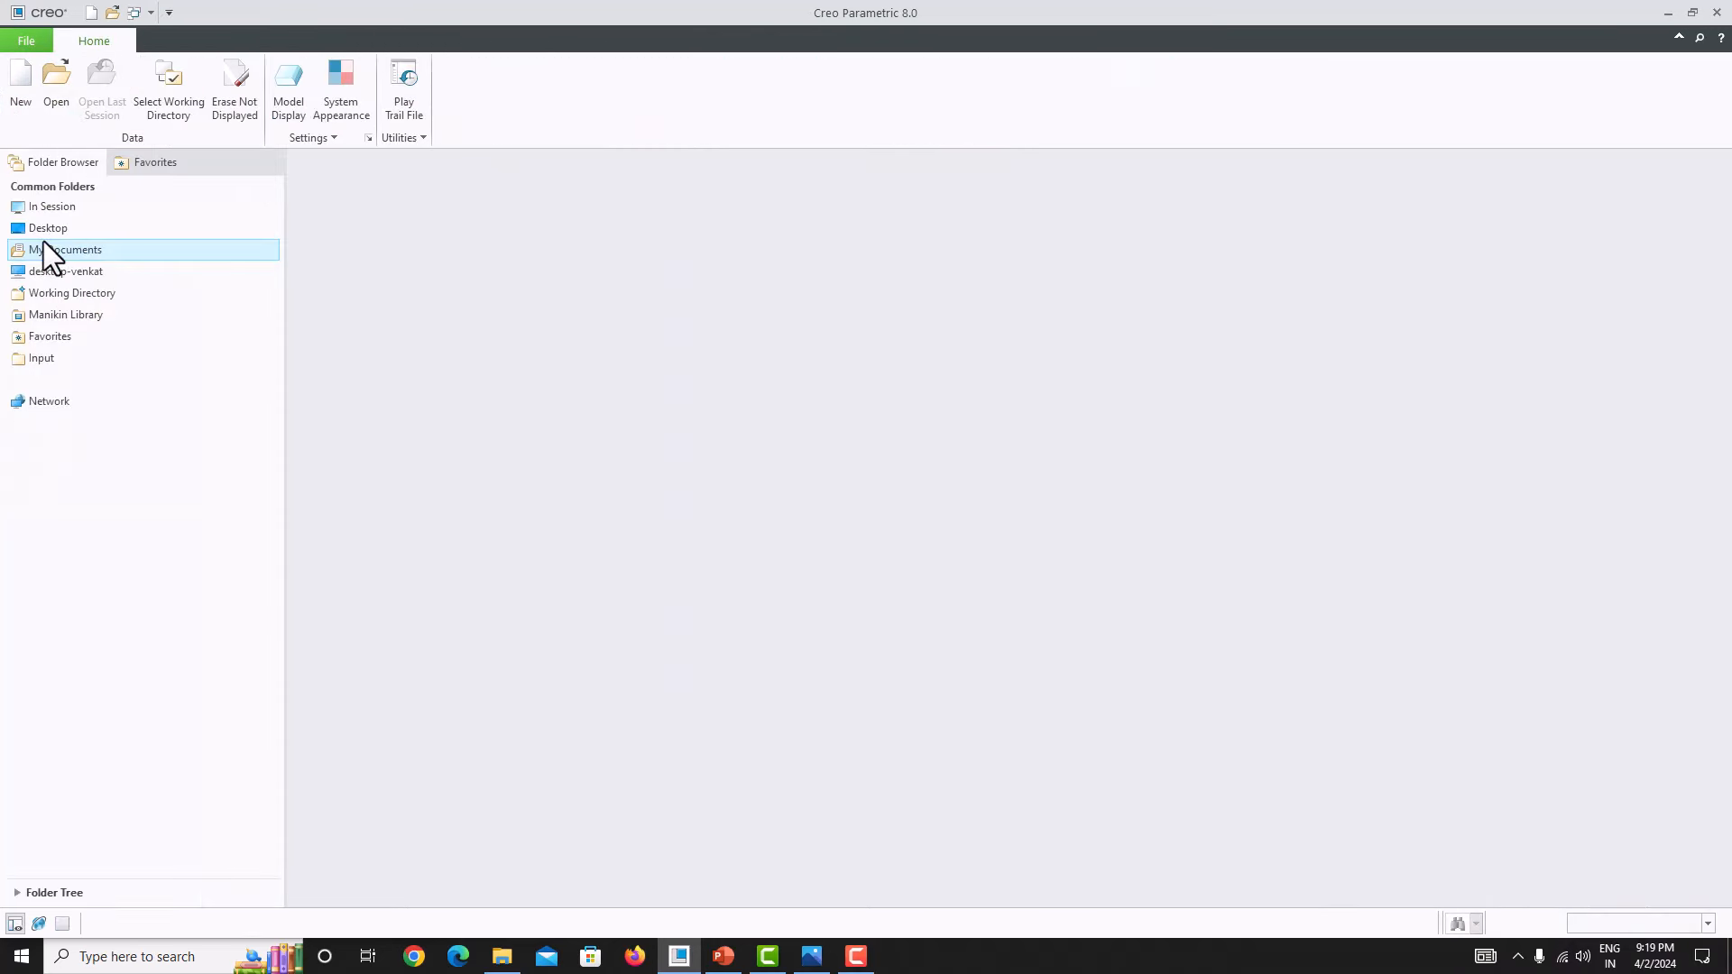
pyautogui.click(20, 96)
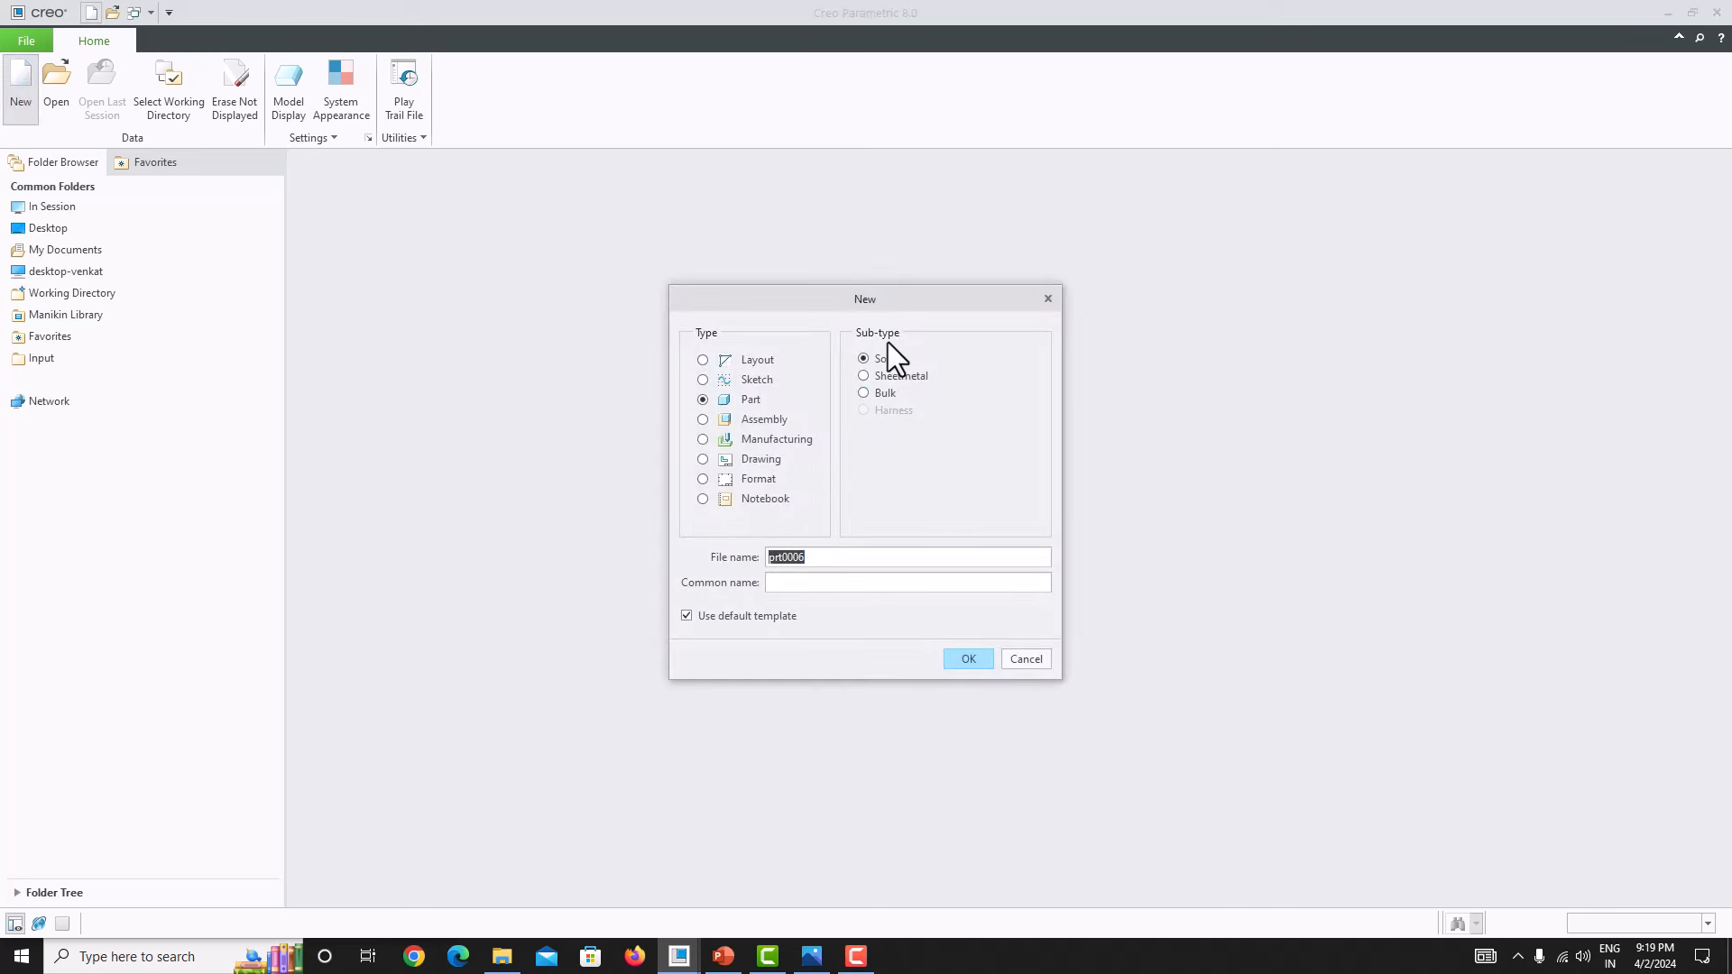
pyautogui.click(710, 619)
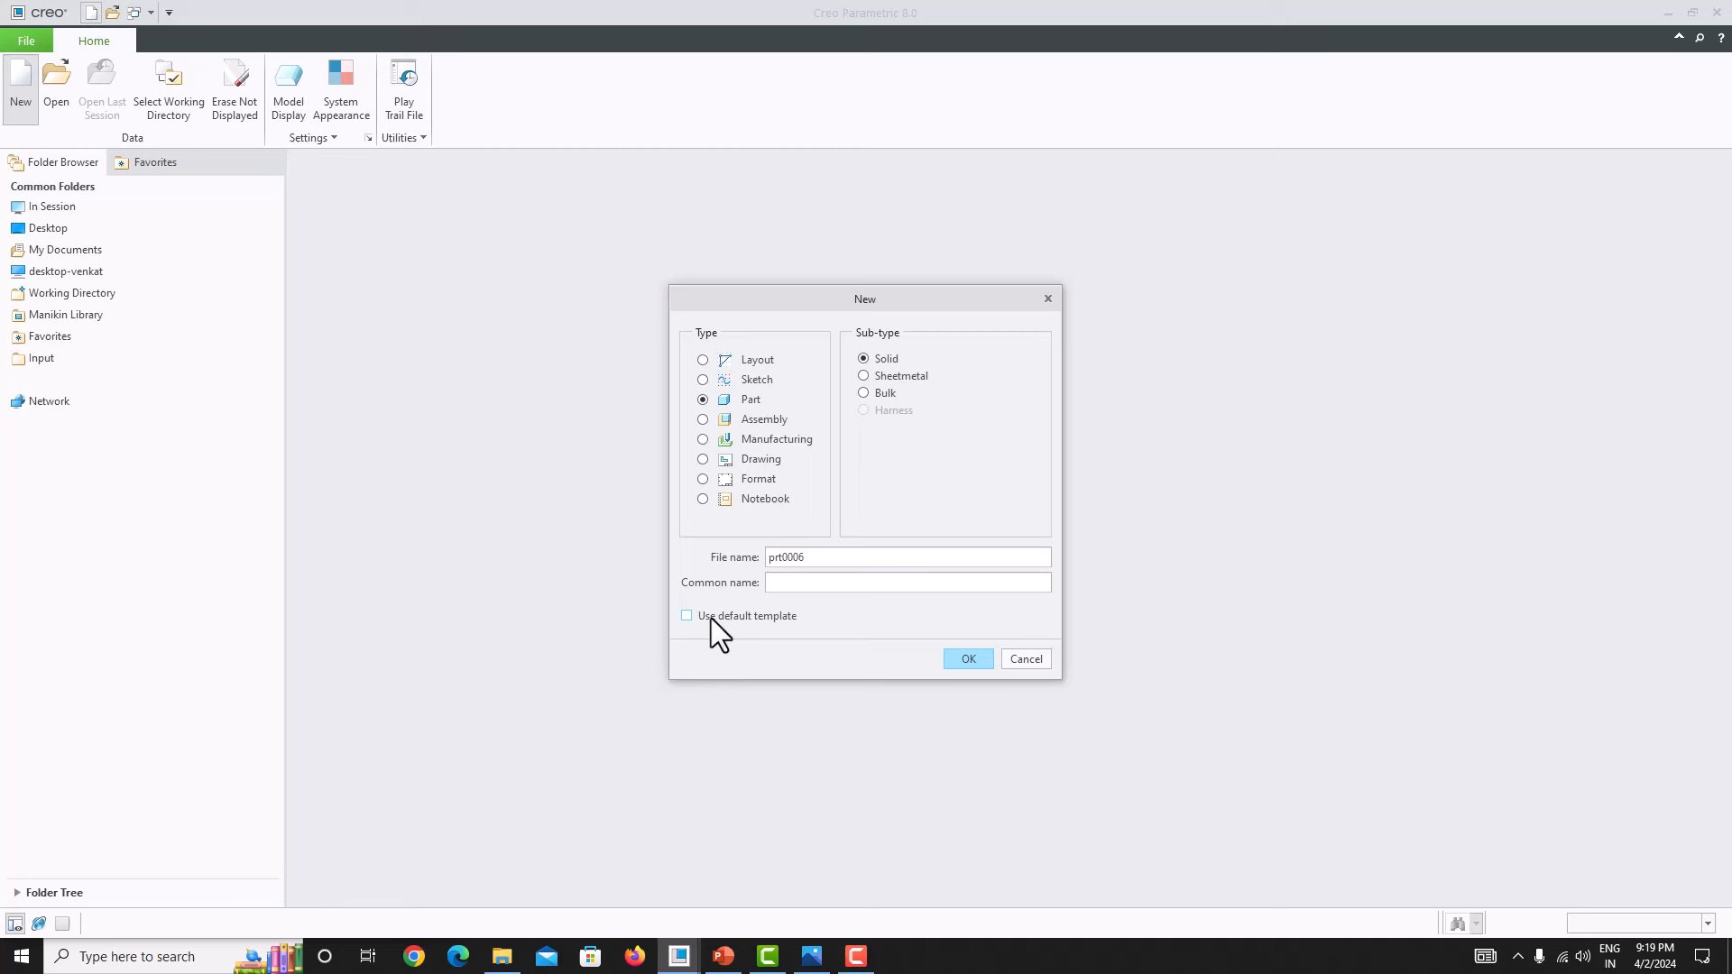
pyautogui.click(968, 658)
pyautogui.scroll(-4, 790, 424)
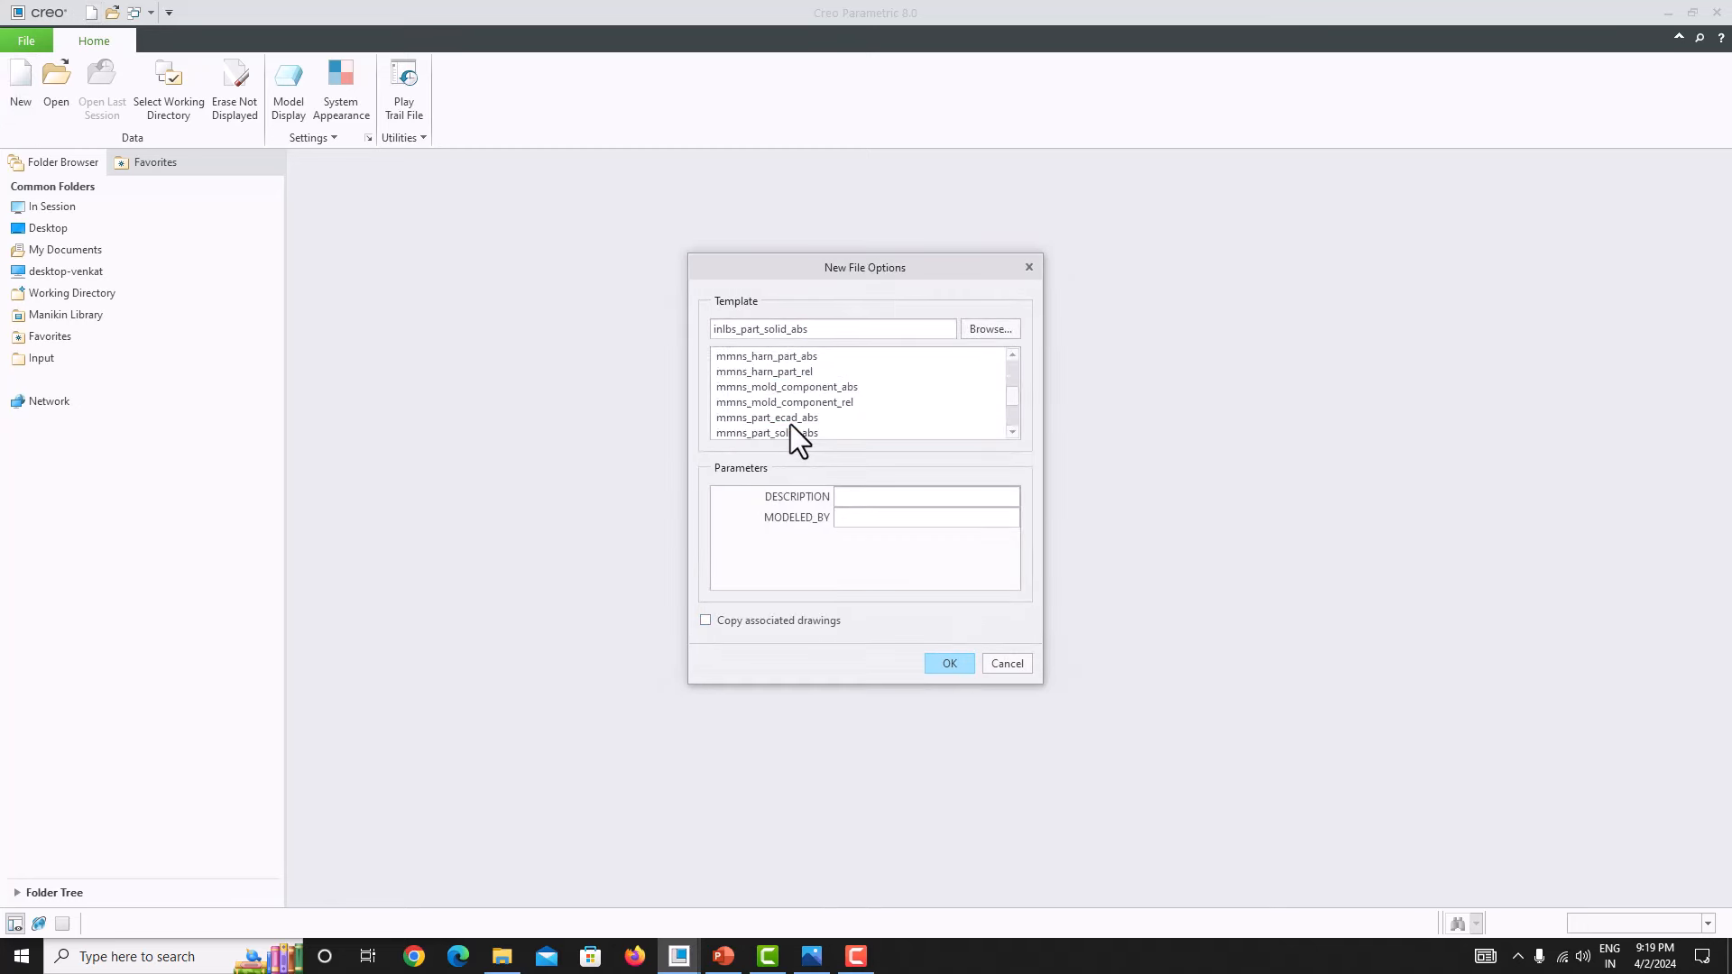
pyautogui.click(805, 431)
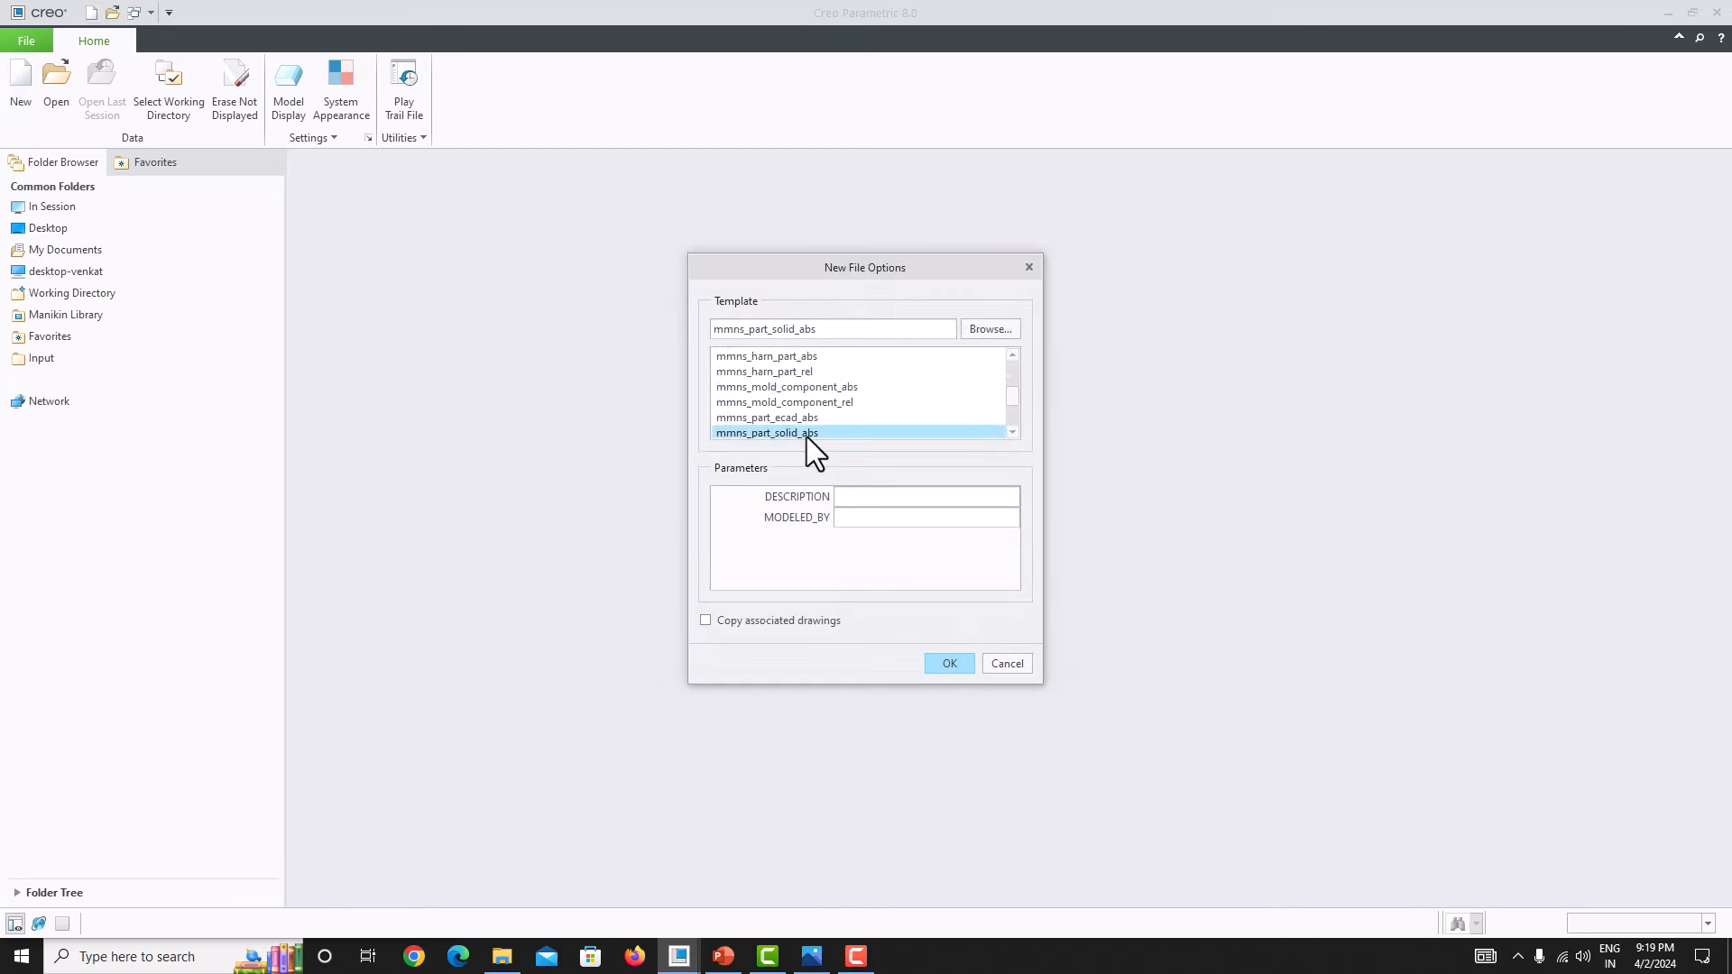
pyautogui.click(944, 668)
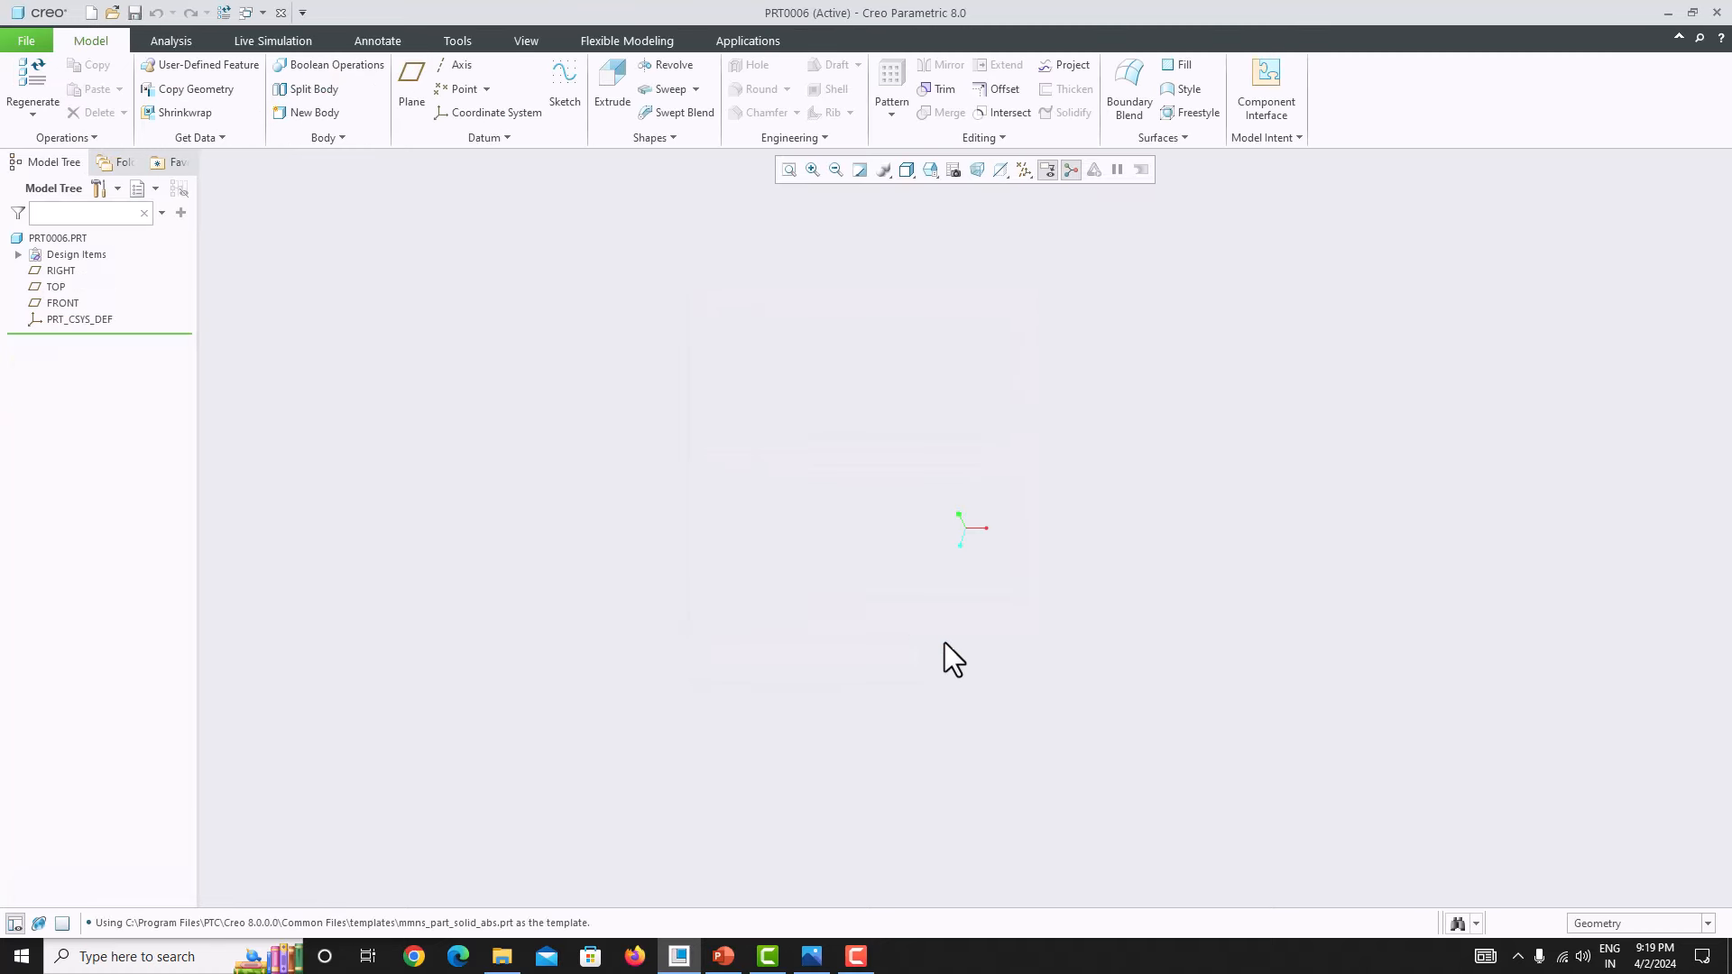
# Step: Turn on the display of all datum features and arrange the Fig. 3.34 reference drawing side by side with the part window
pyautogui.click(1022, 171)
pyautogui.click(1024, 191)
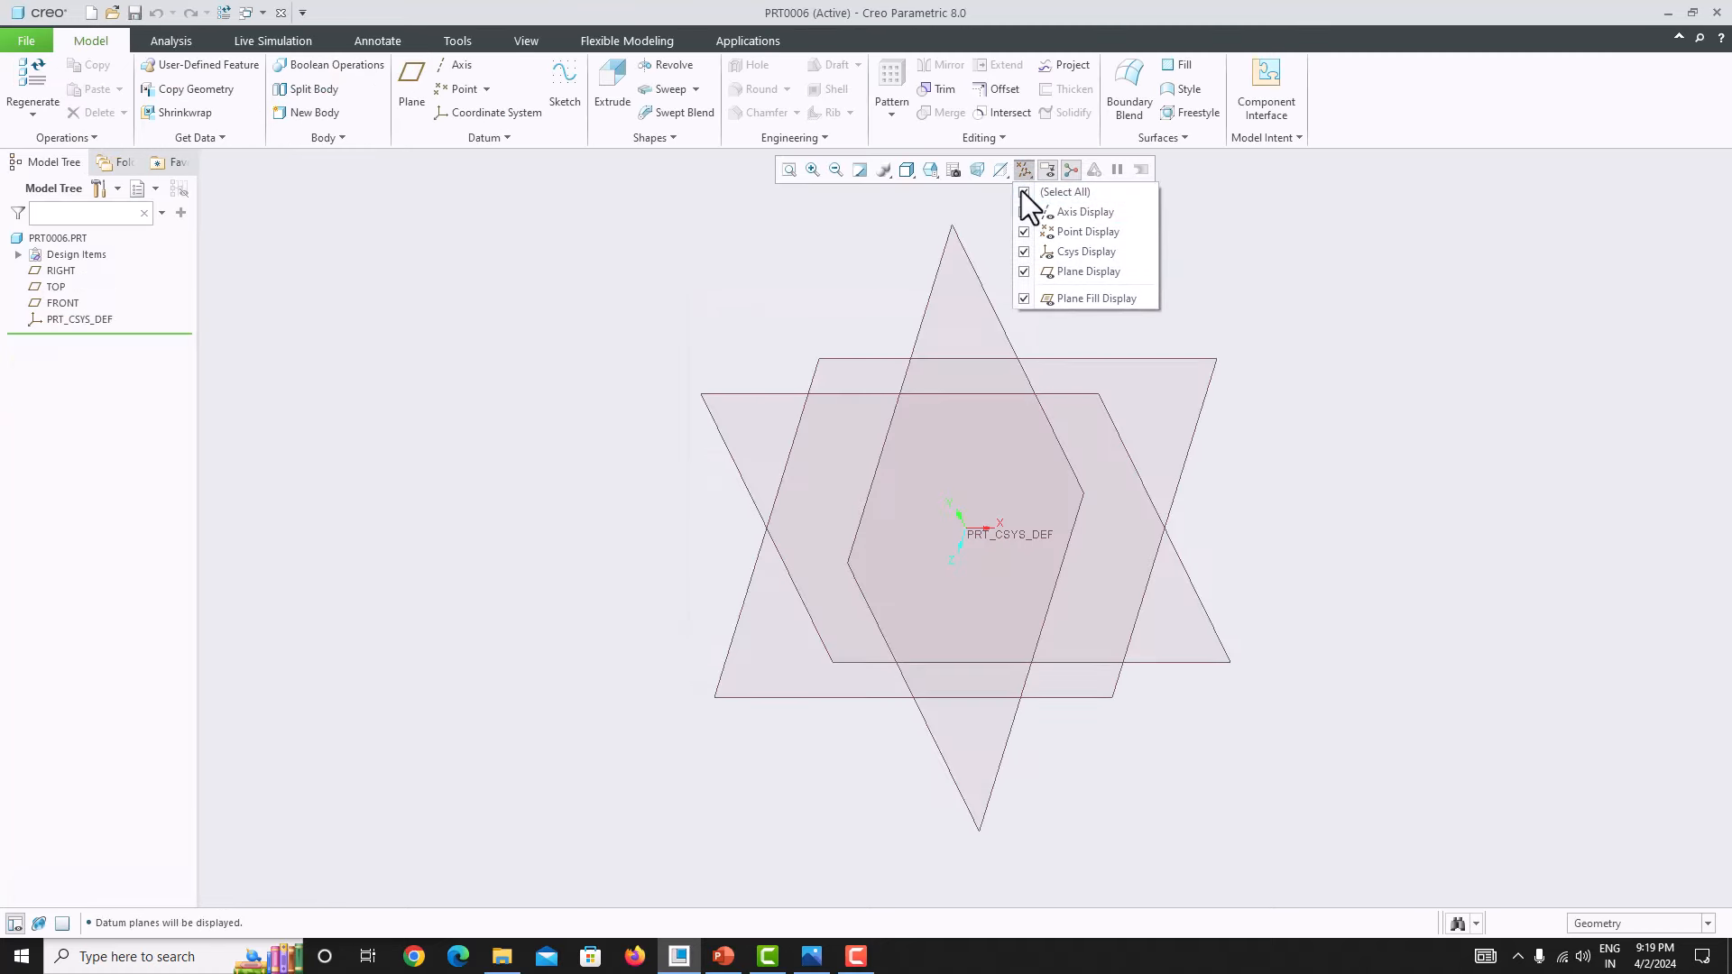
pyautogui.click(811, 956)
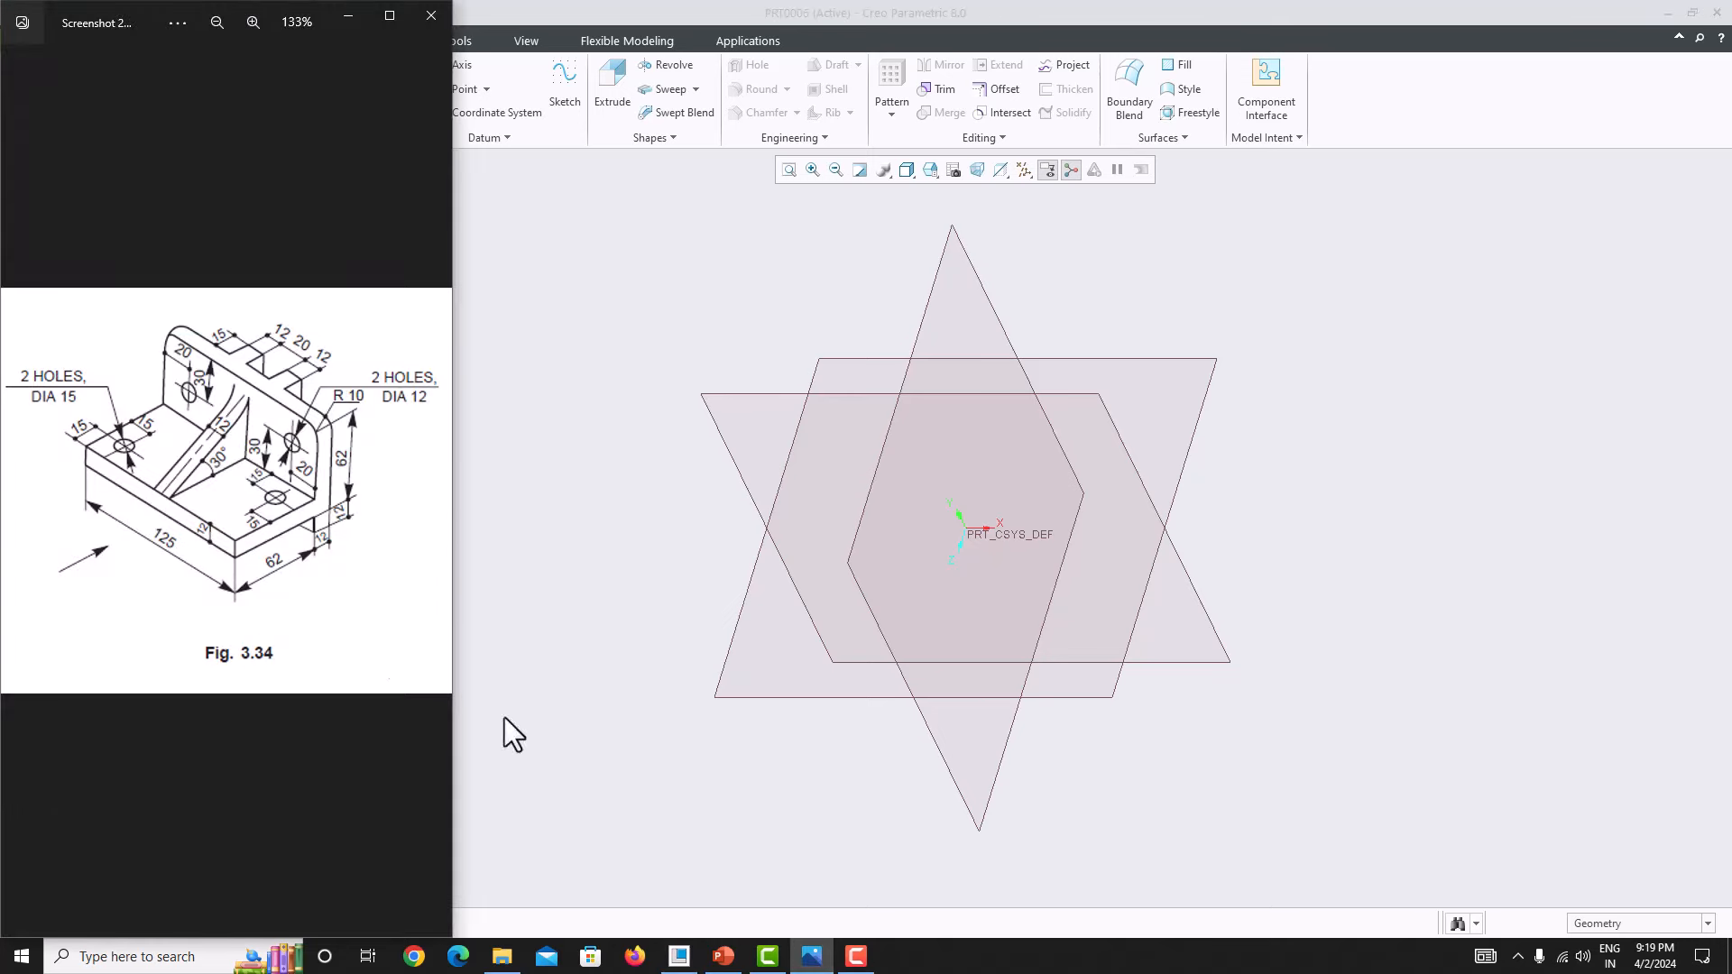
pyautogui.click(572, 459)
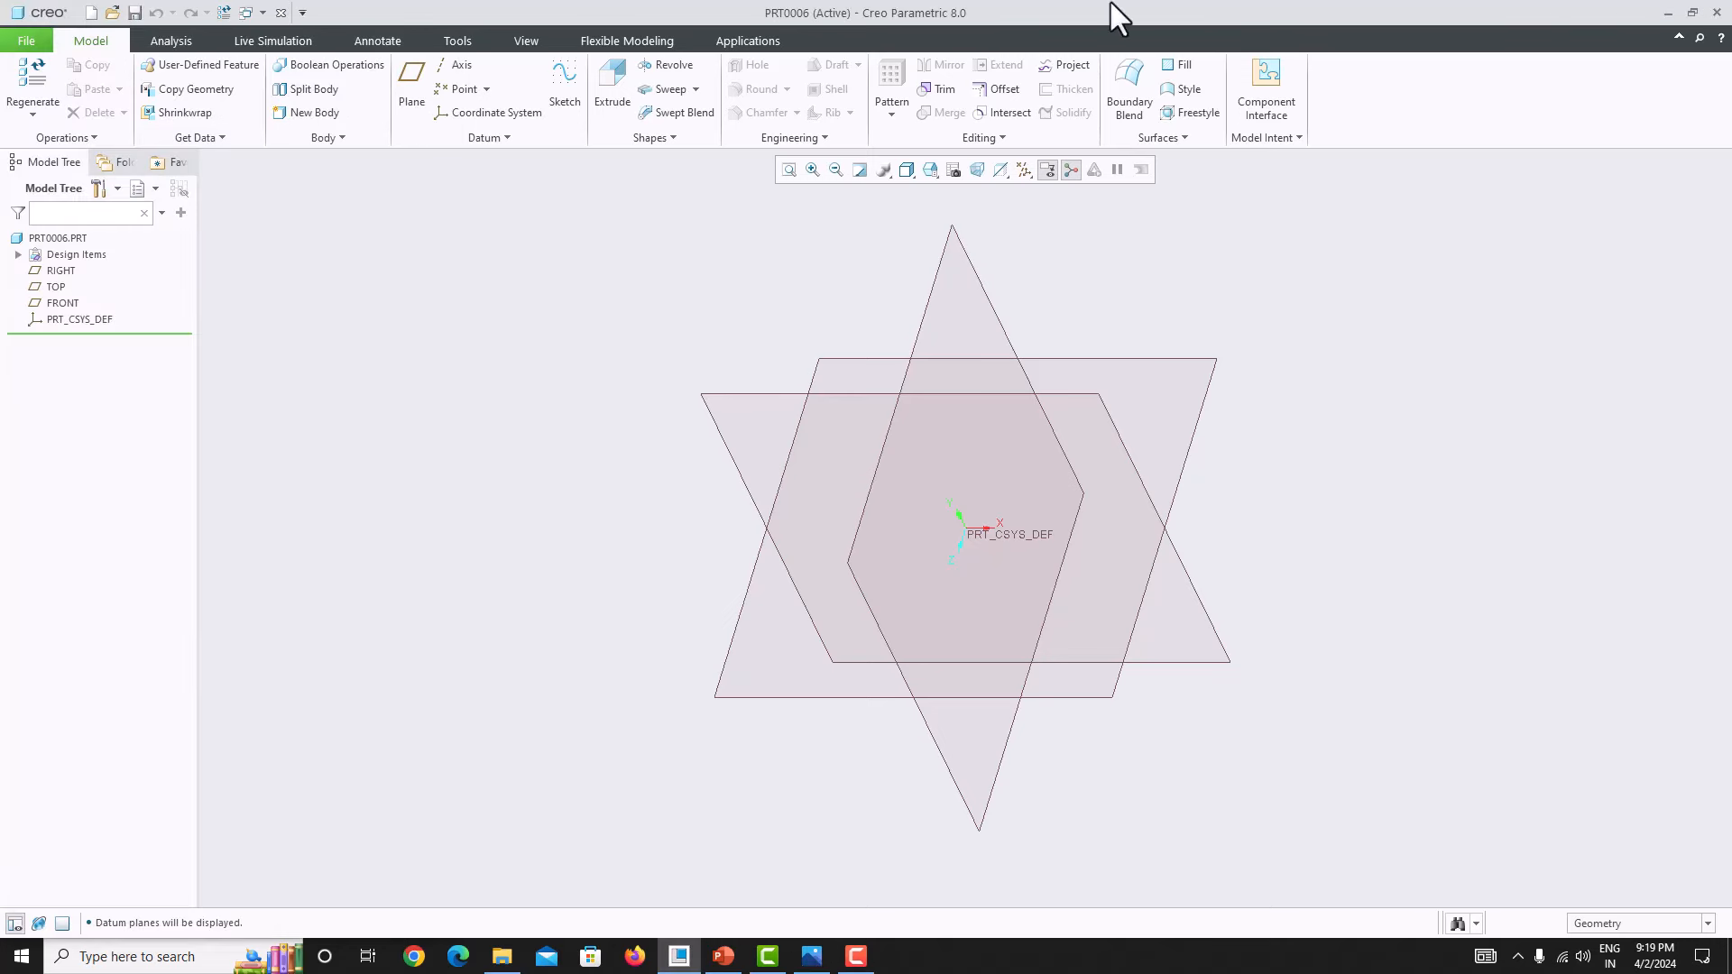
pyautogui.press('super+Right')
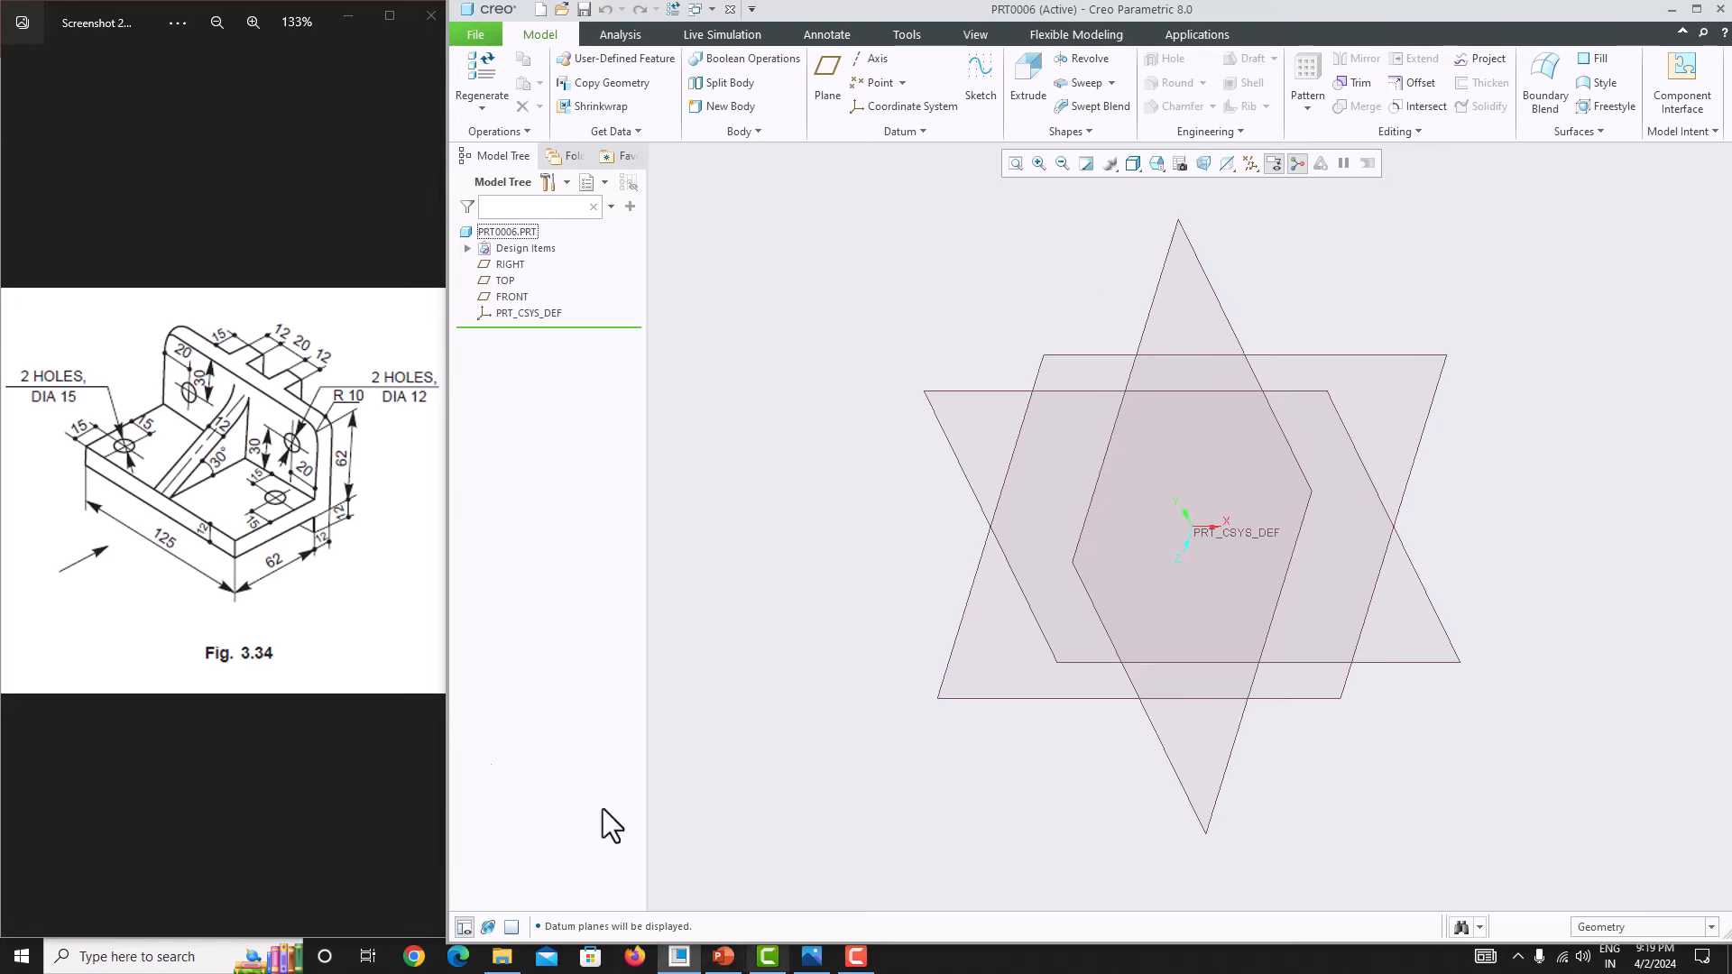
pyautogui.click(245, 539)
pyautogui.keyDown('ctrl'); pyautogui.scroll(1, 247, 541); pyautogui.keyUp('ctrl')
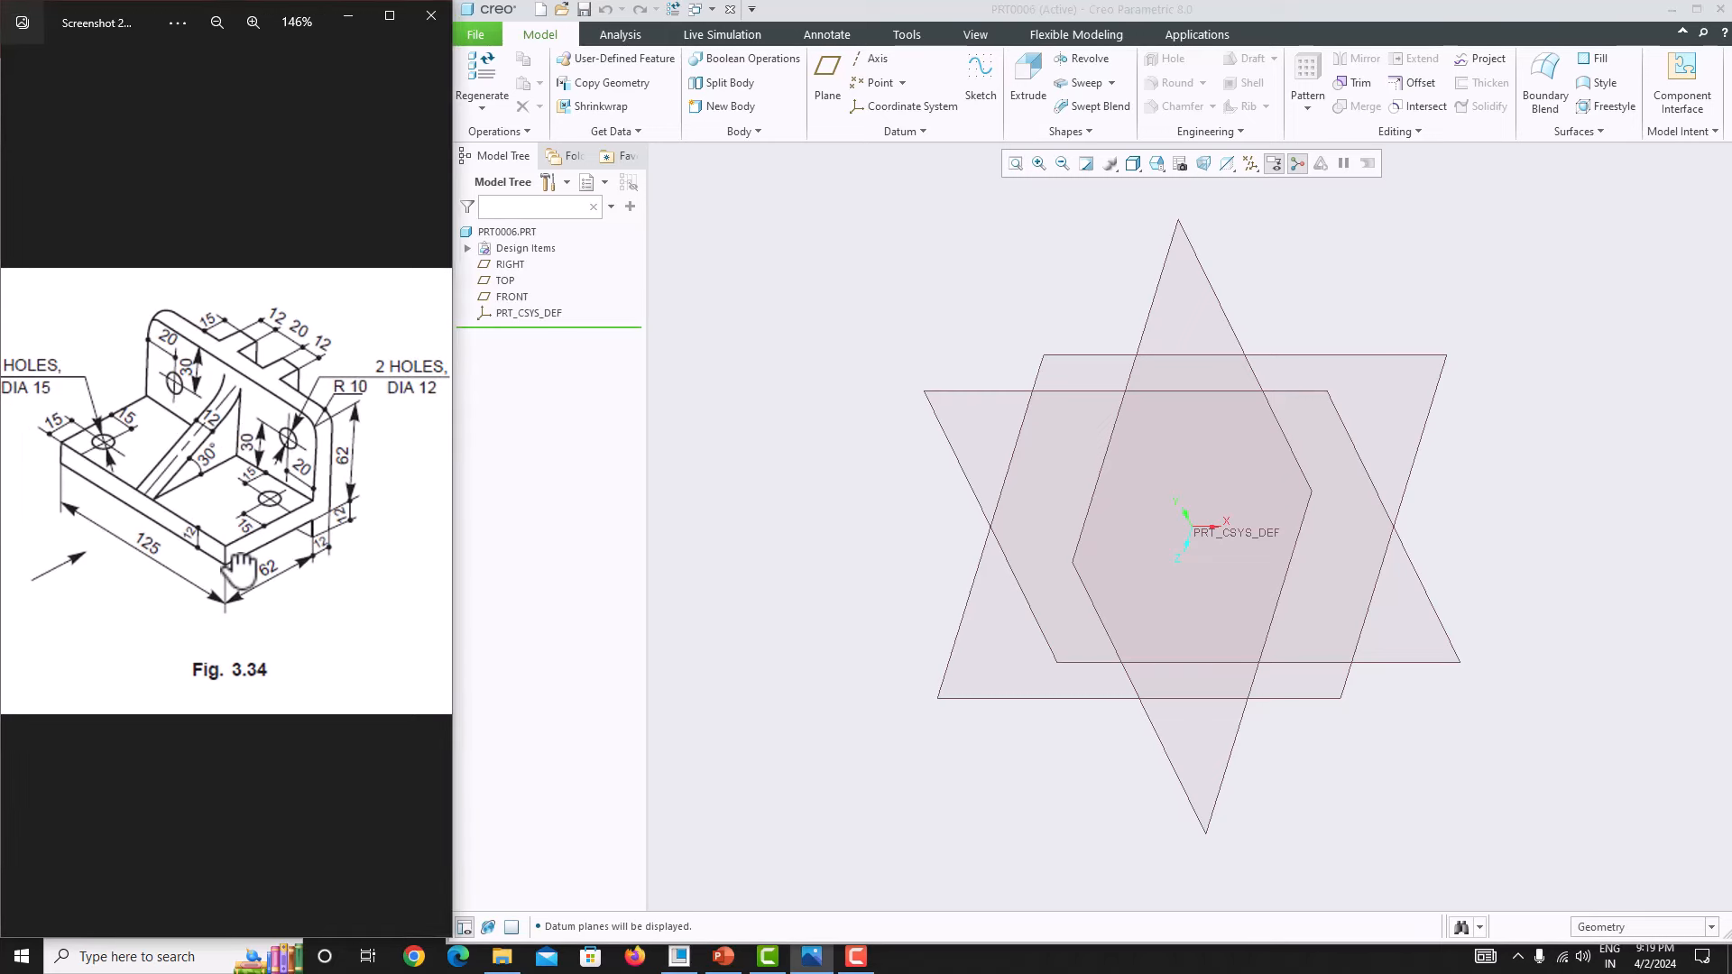
pyautogui.keyDown('ctrl'); pyautogui.scroll(-1, 243, 555); pyautogui.keyUp('ctrl')
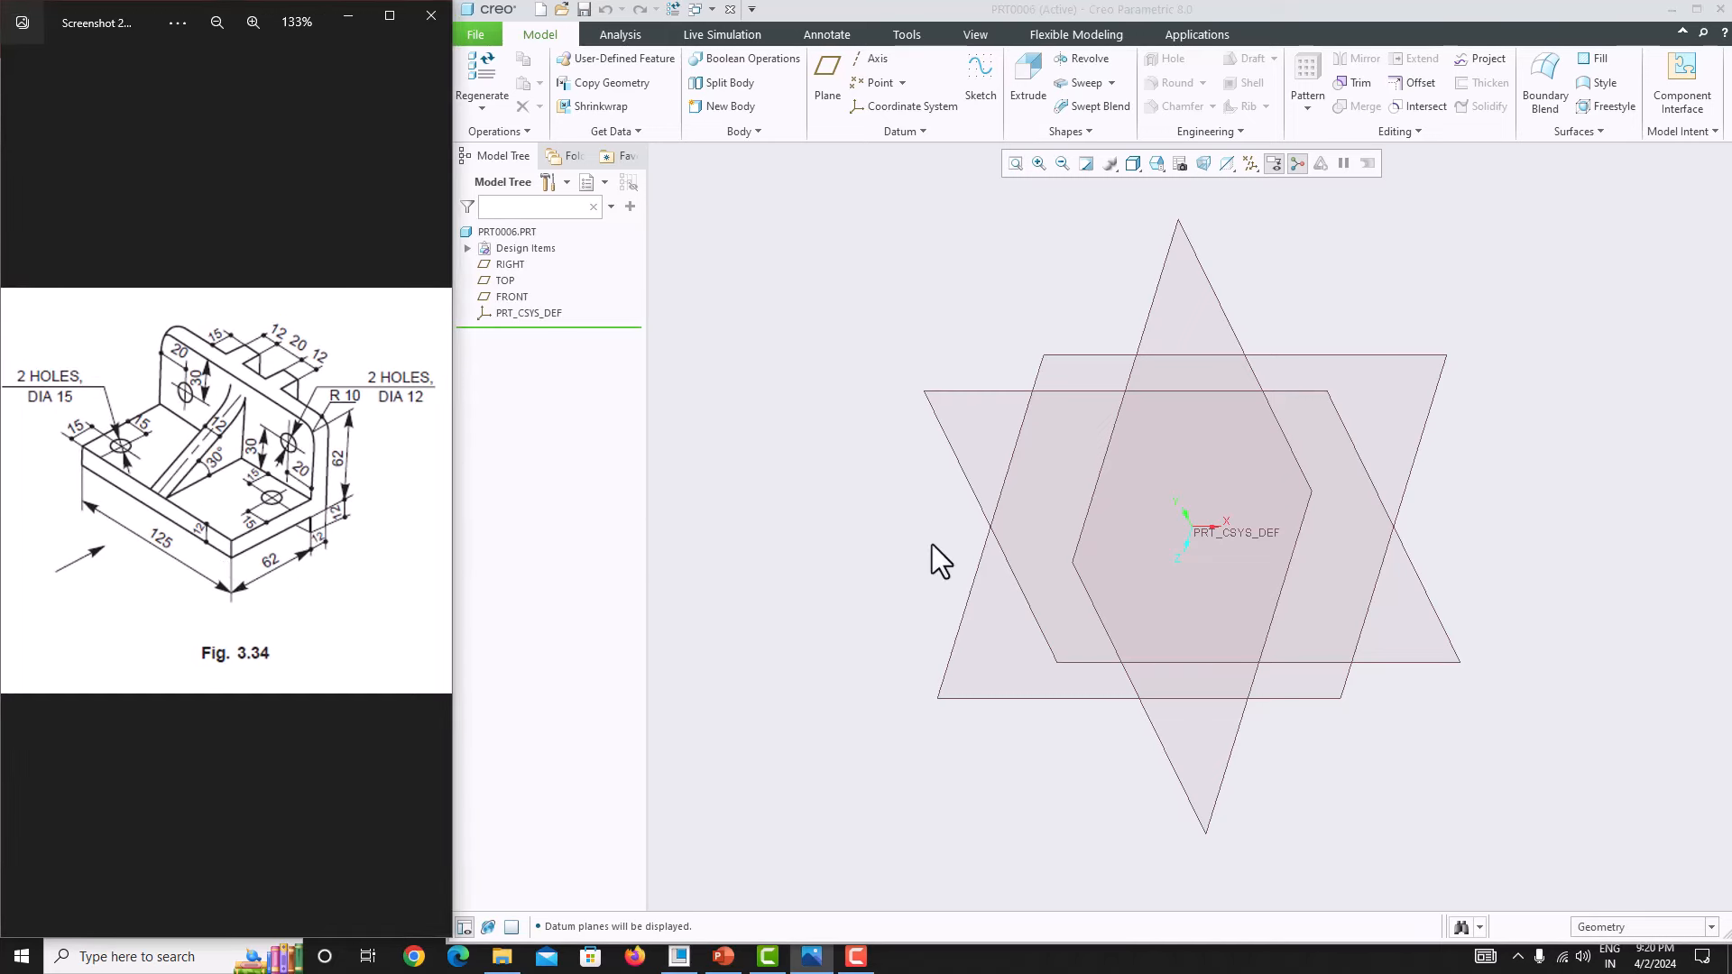
pyautogui.keyDown('ctrl'); pyautogui.scroll(1, 287, 564); pyautogui.keyUp('ctrl')
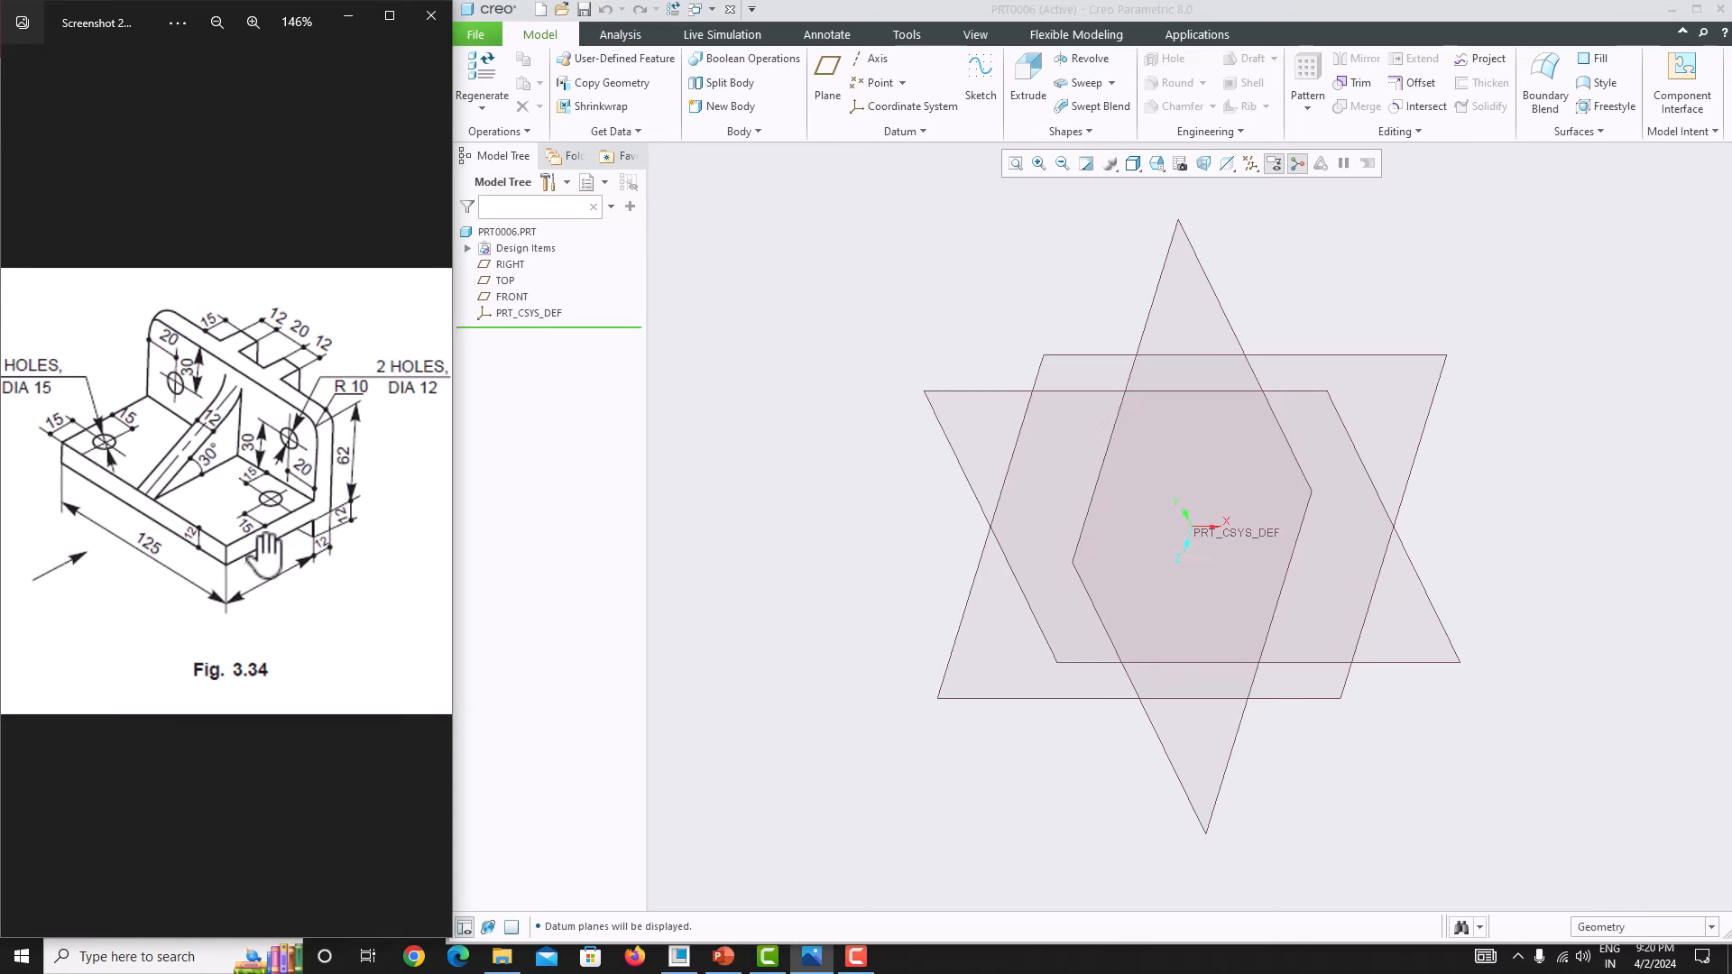
# Step: Start a sketch on the FRONT plane and orient the view parallel to the sketch plane
pyautogui.click(507, 297)
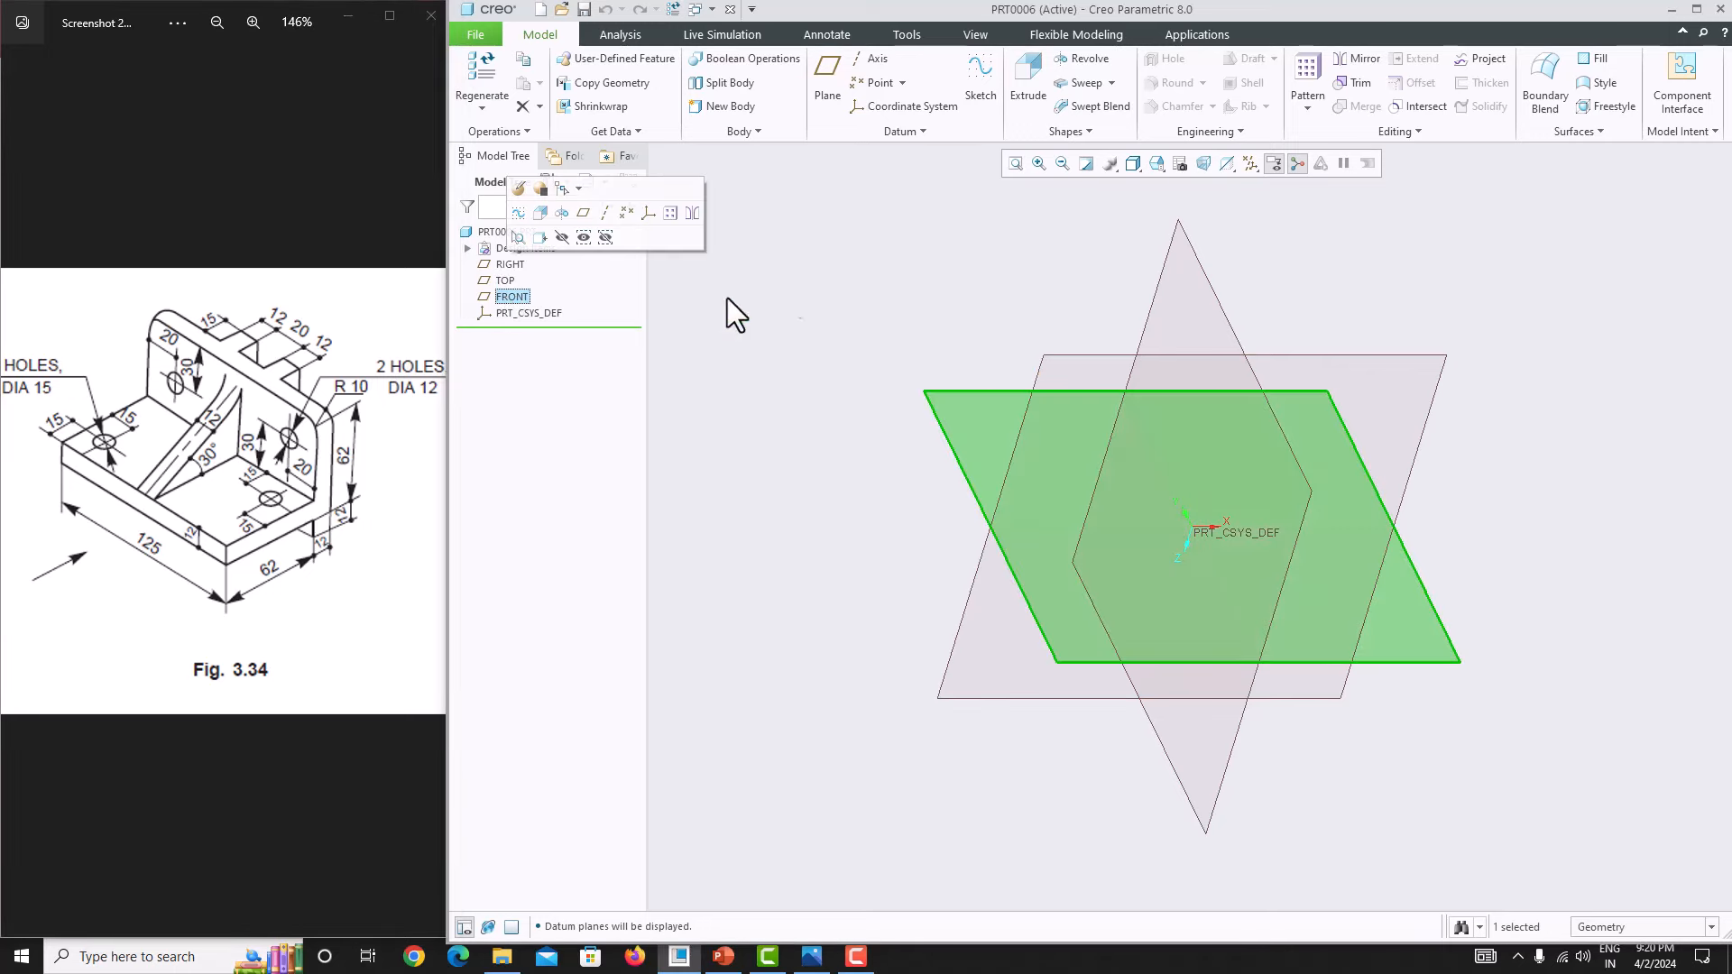
pyautogui.click(972, 99)
pyautogui.click(1227, 166)
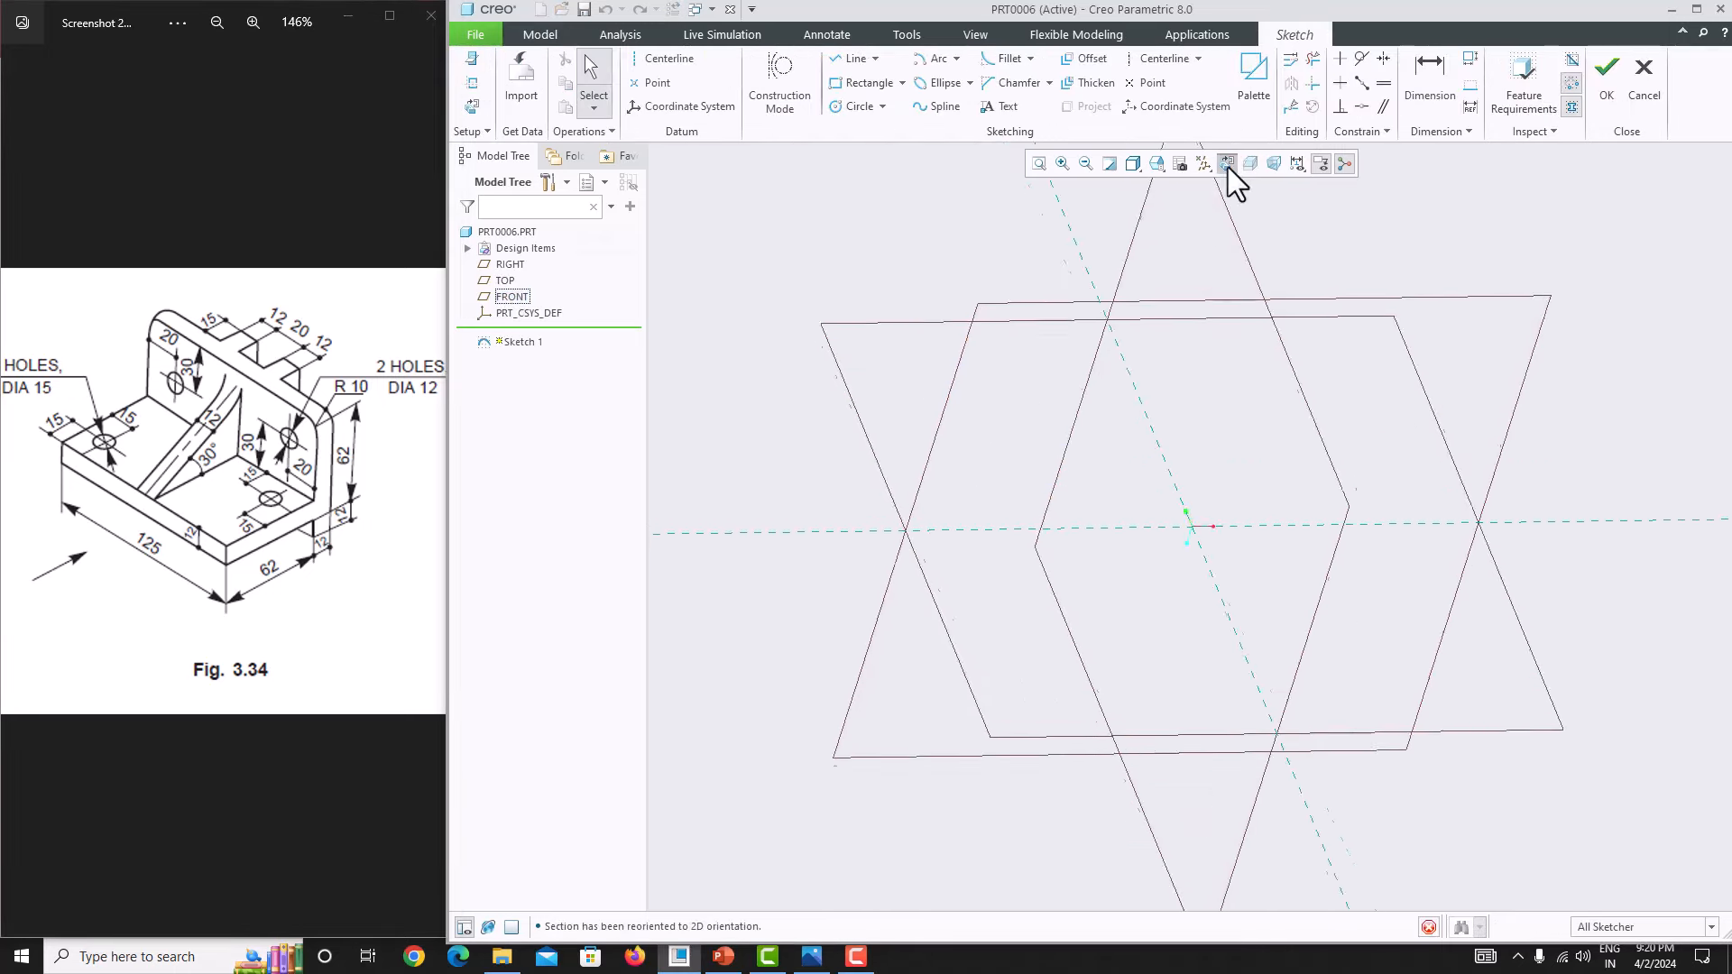
# Step: Draw a vertical and a horizontal centerline through the sketch origin
pyautogui.click(1162, 58)
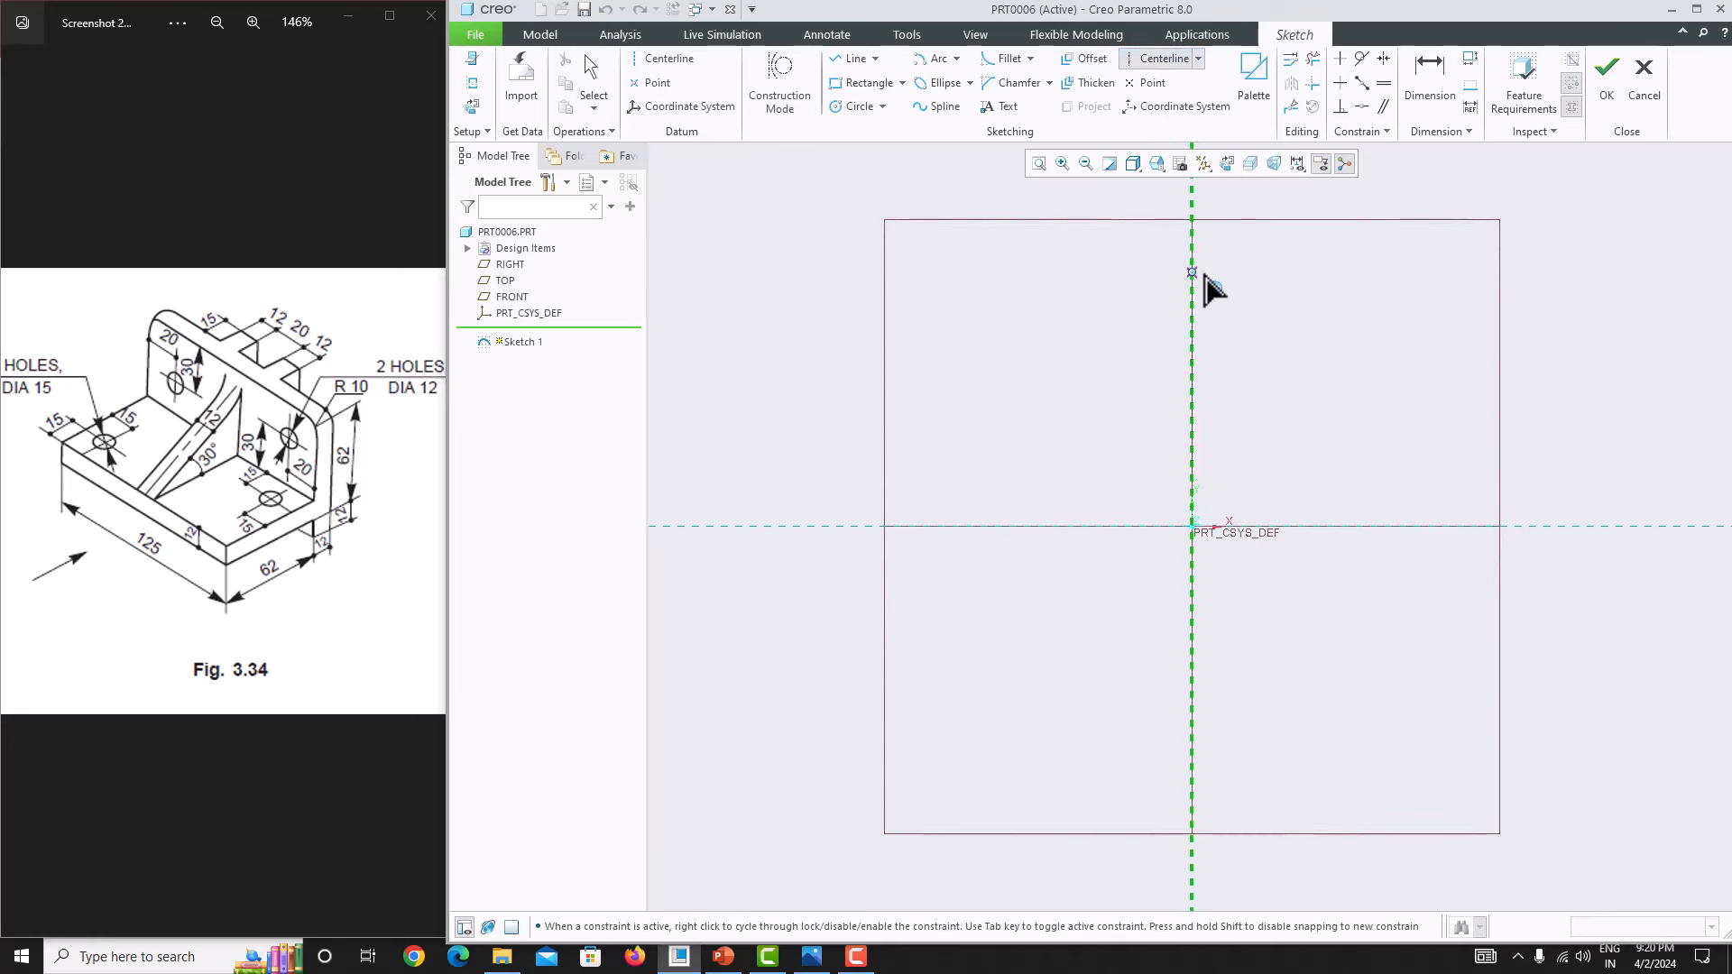
pyautogui.click(1193, 286)
pyautogui.click(1192, 255)
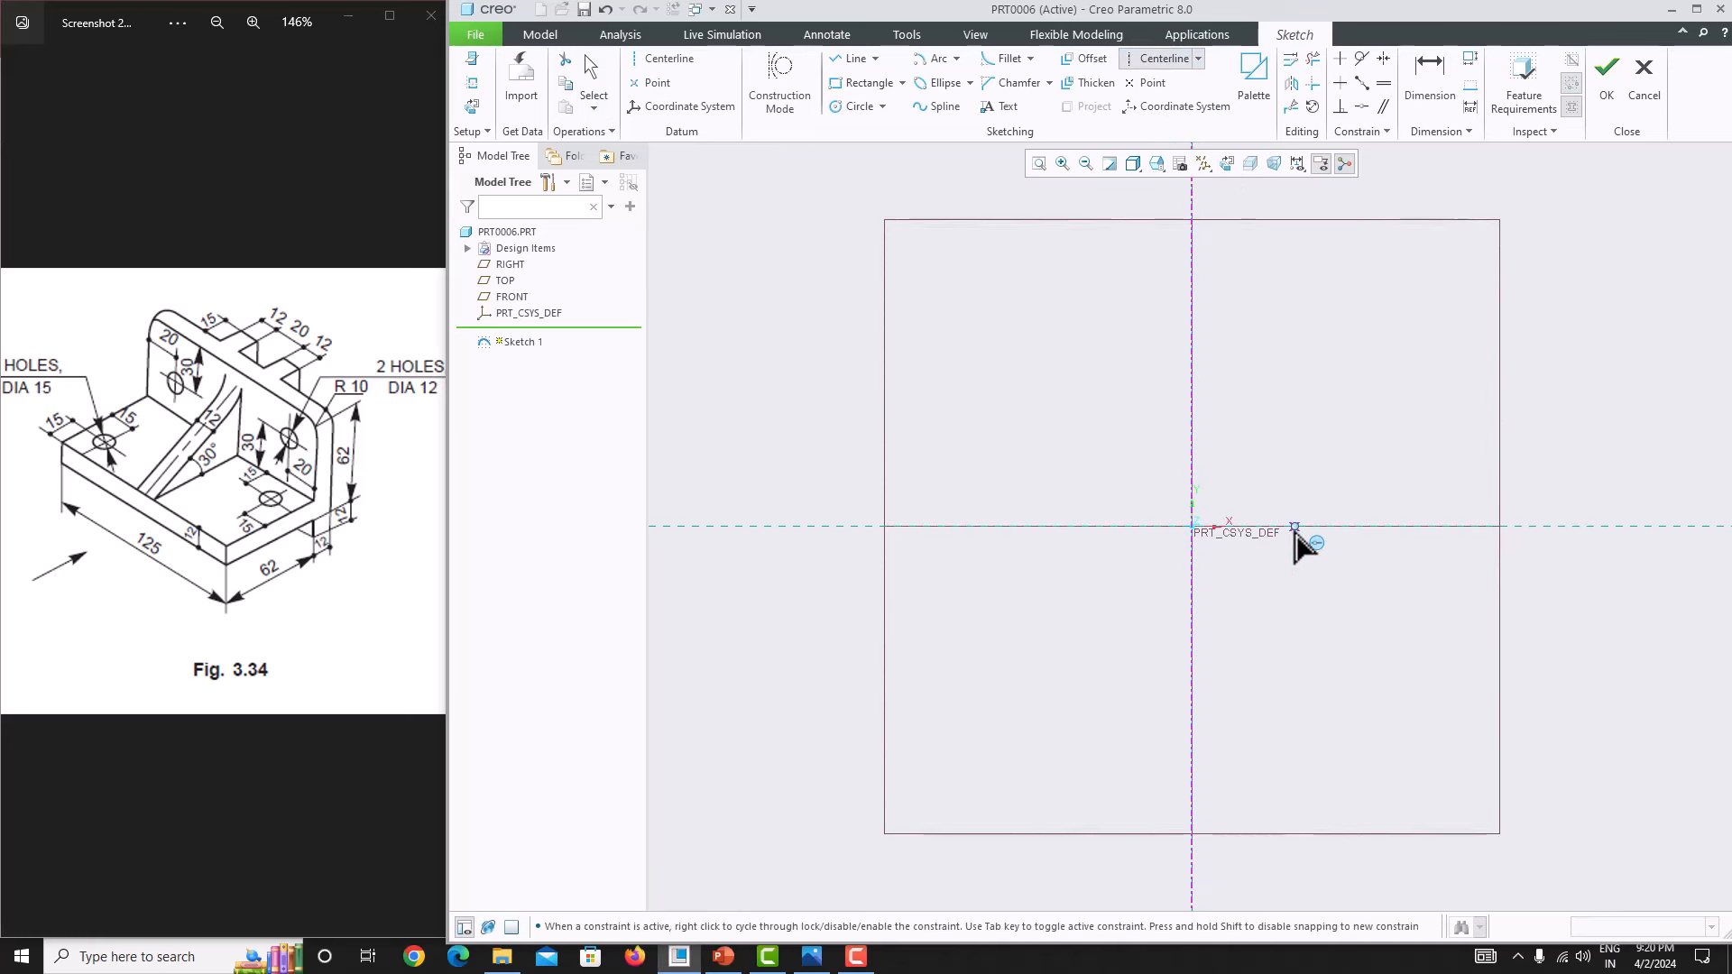
pyautogui.click(1293, 526)
pyautogui.click(1209, 525)
pyautogui.middleClick(1064, 406)
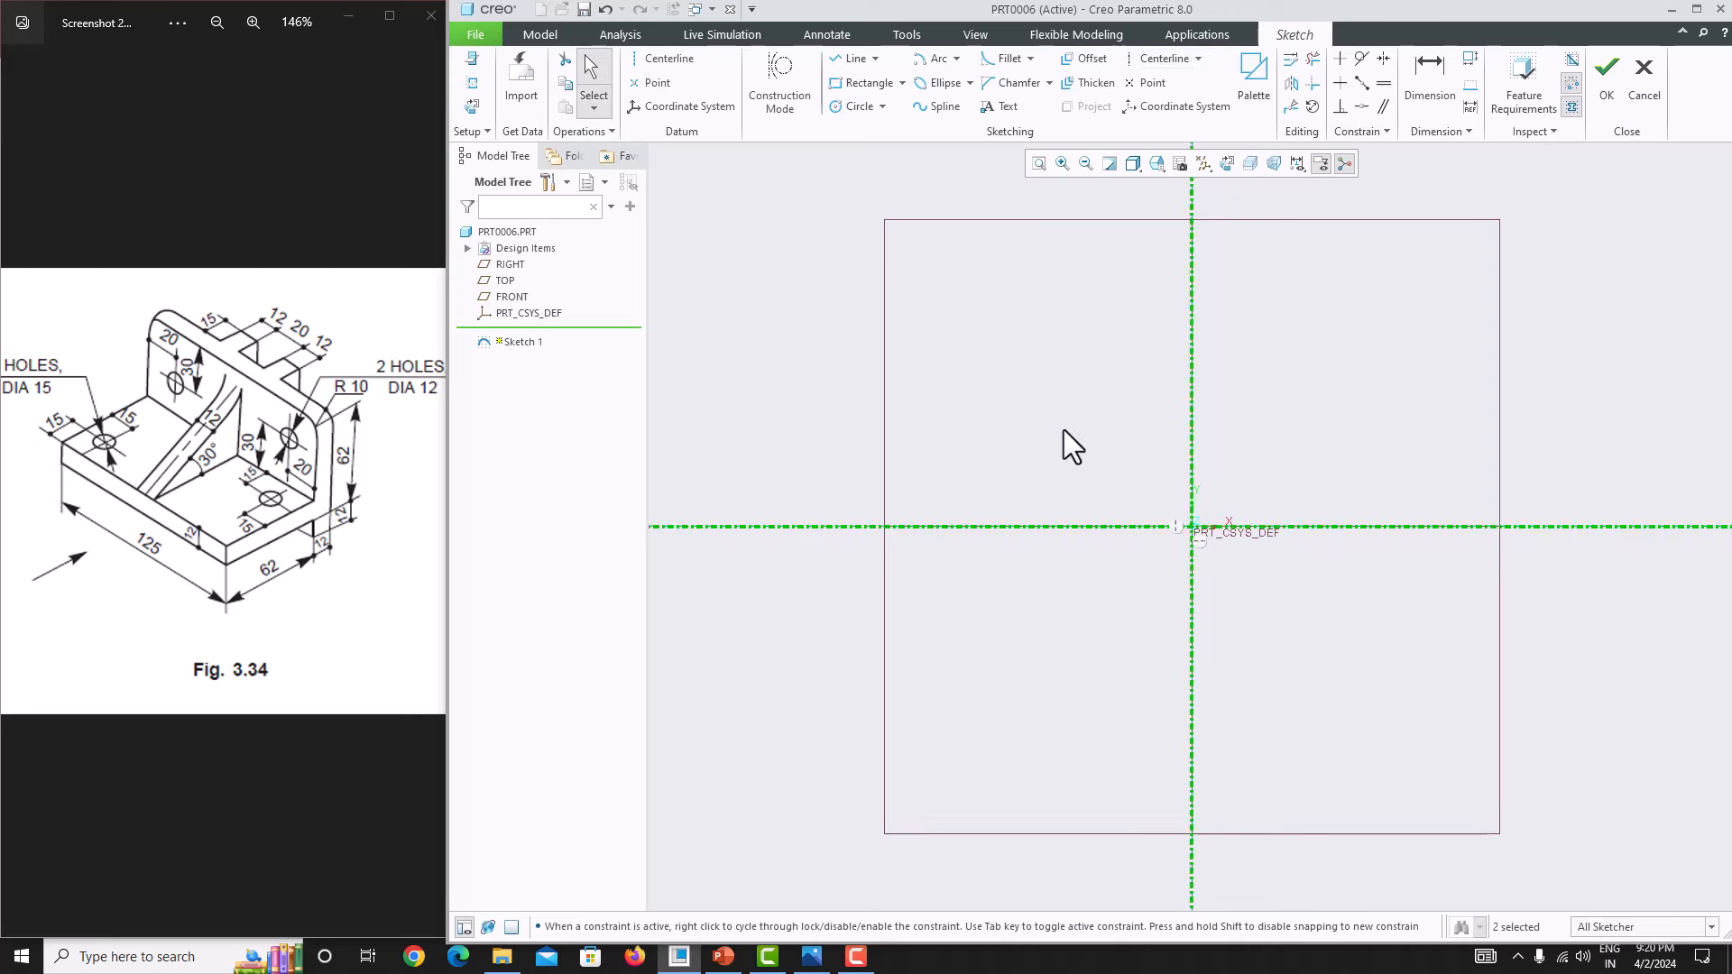
# Step: Sketch three adjoining rectangles: about 30 by 138 mm above the horizontal centerline, 126 by 22 mm beside it, and 30 by 48 mm below
pyautogui.scroll(4, 979, 667)
pyautogui.scroll(-4, 1048, 756)
pyautogui.scroll(4, 1046, 765)
pyautogui.scroll(-7, 1037, 783)
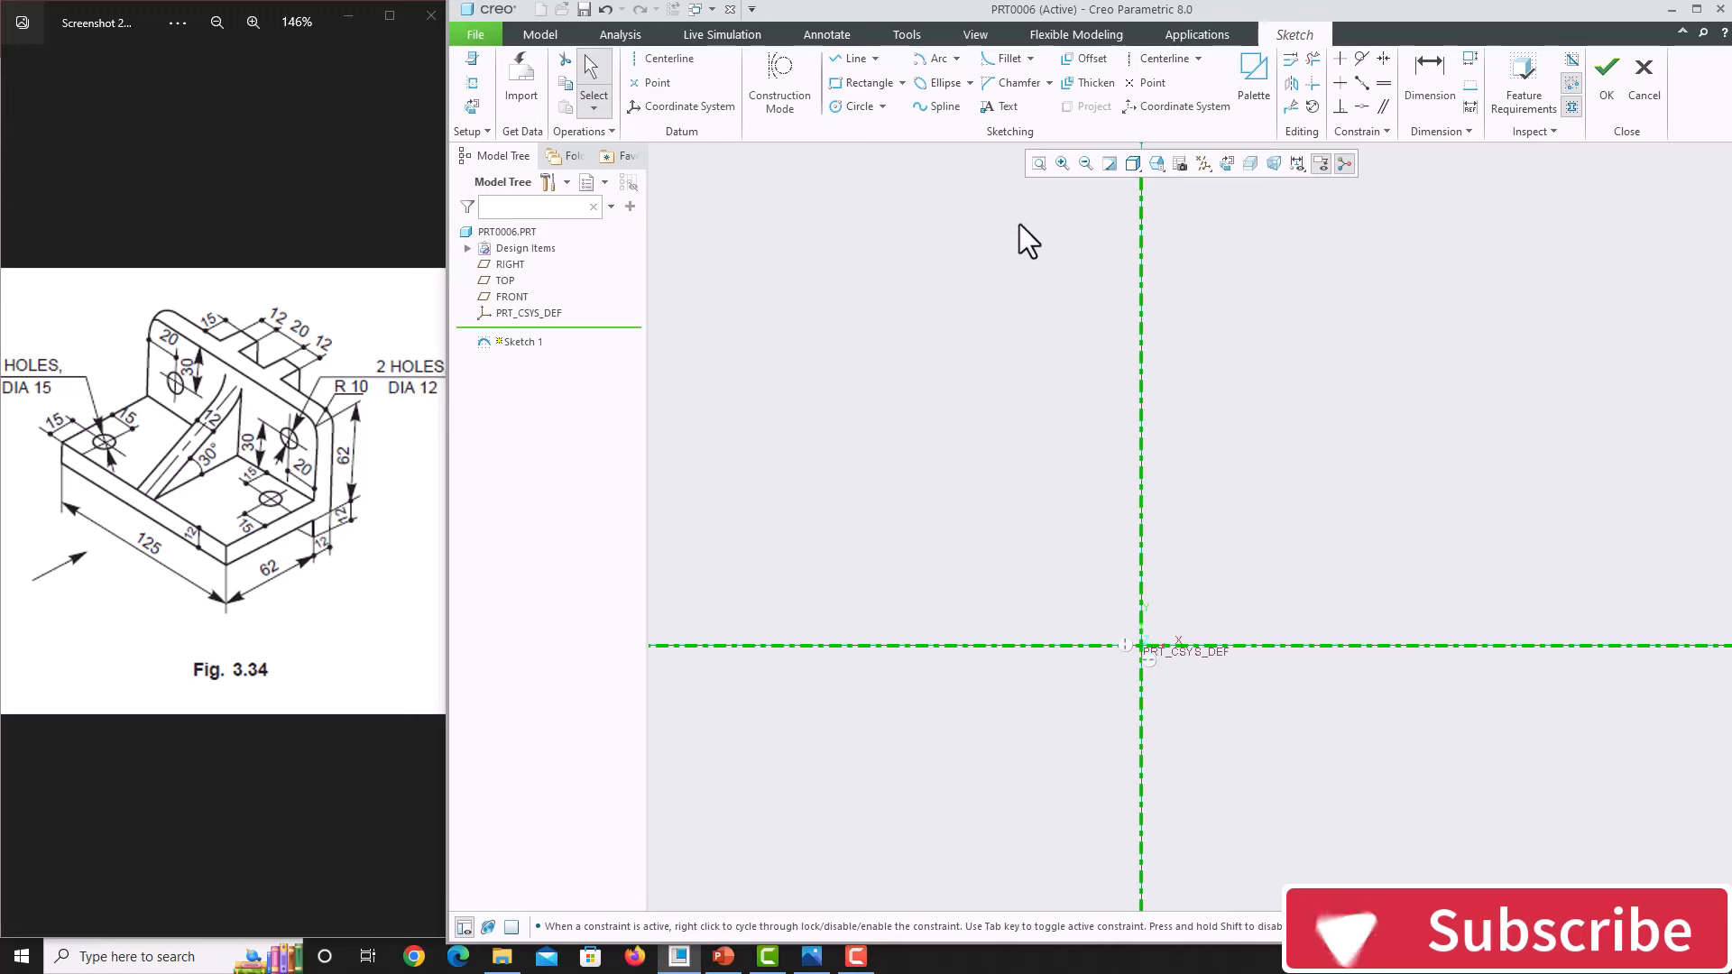
pyautogui.click(860, 88)
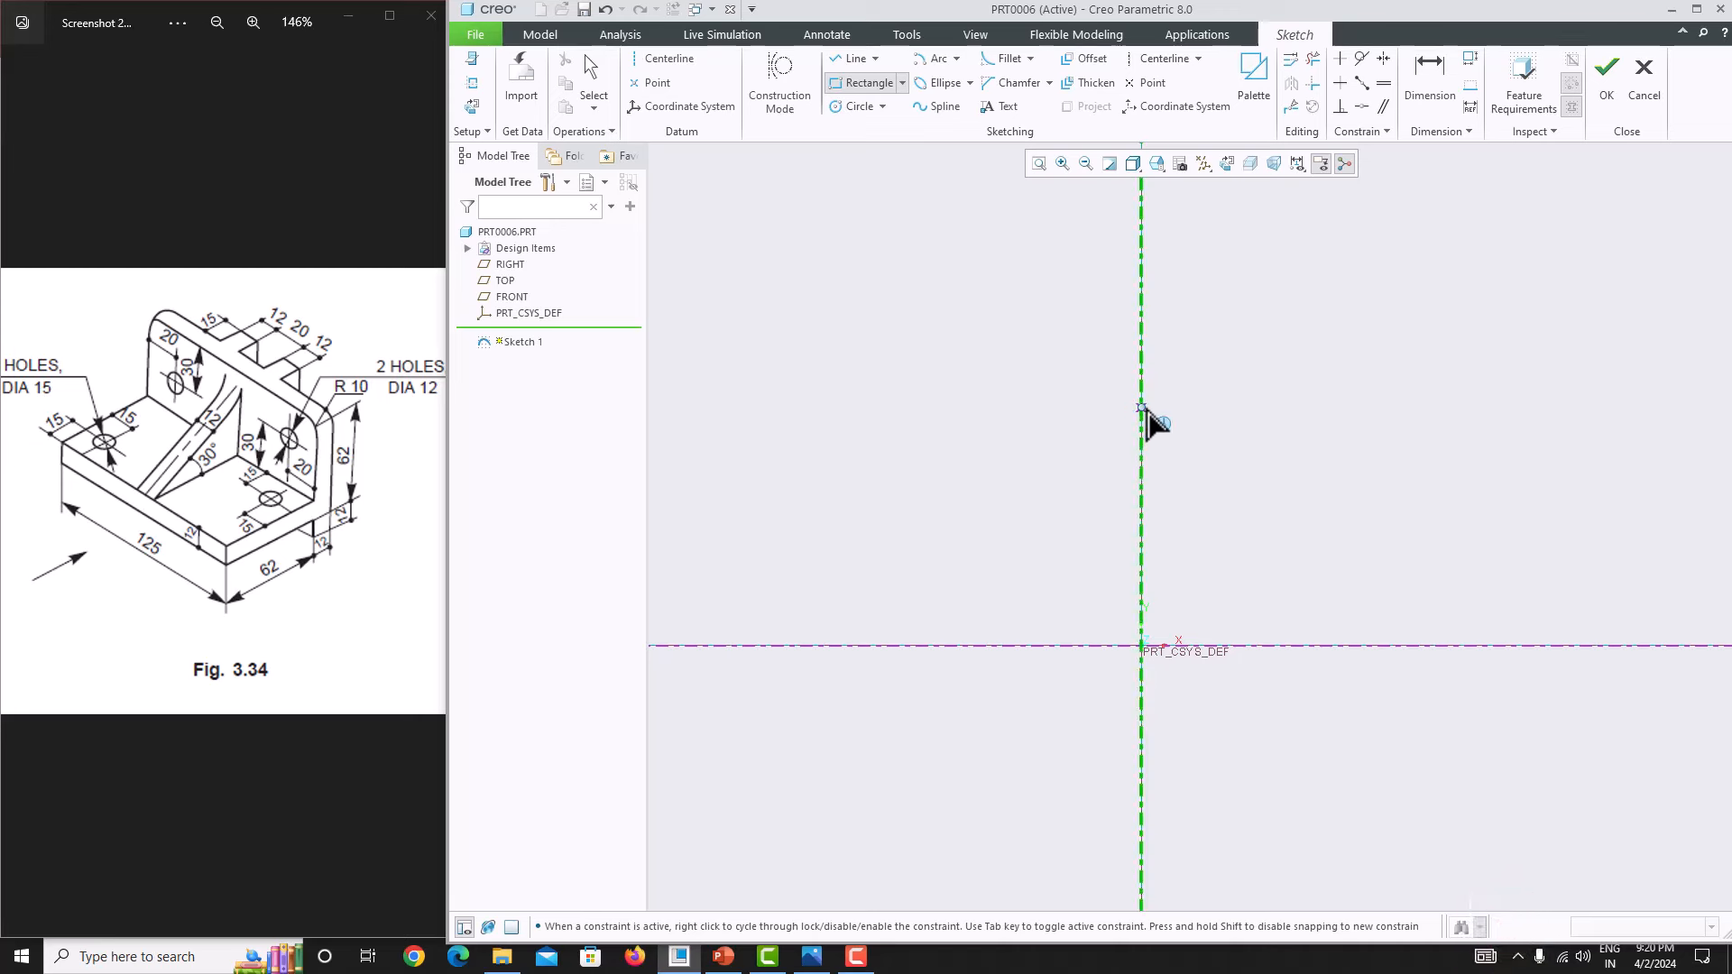
pyautogui.click(1071, 321)
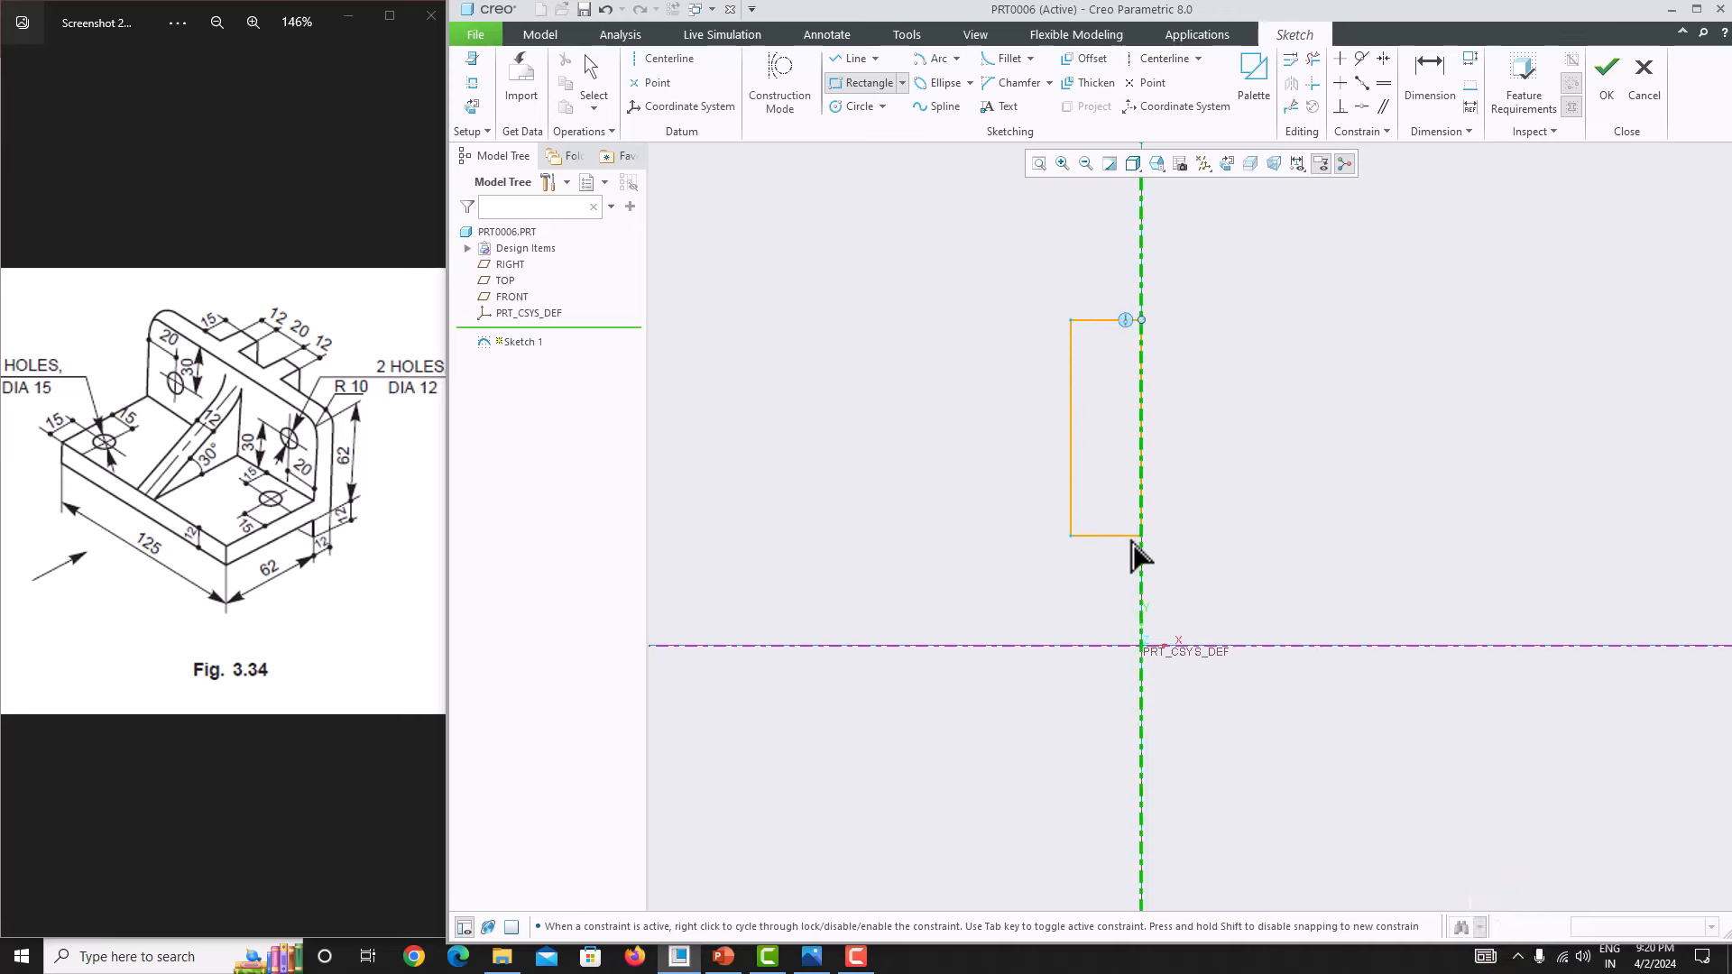
pyautogui.click(1139, 646)
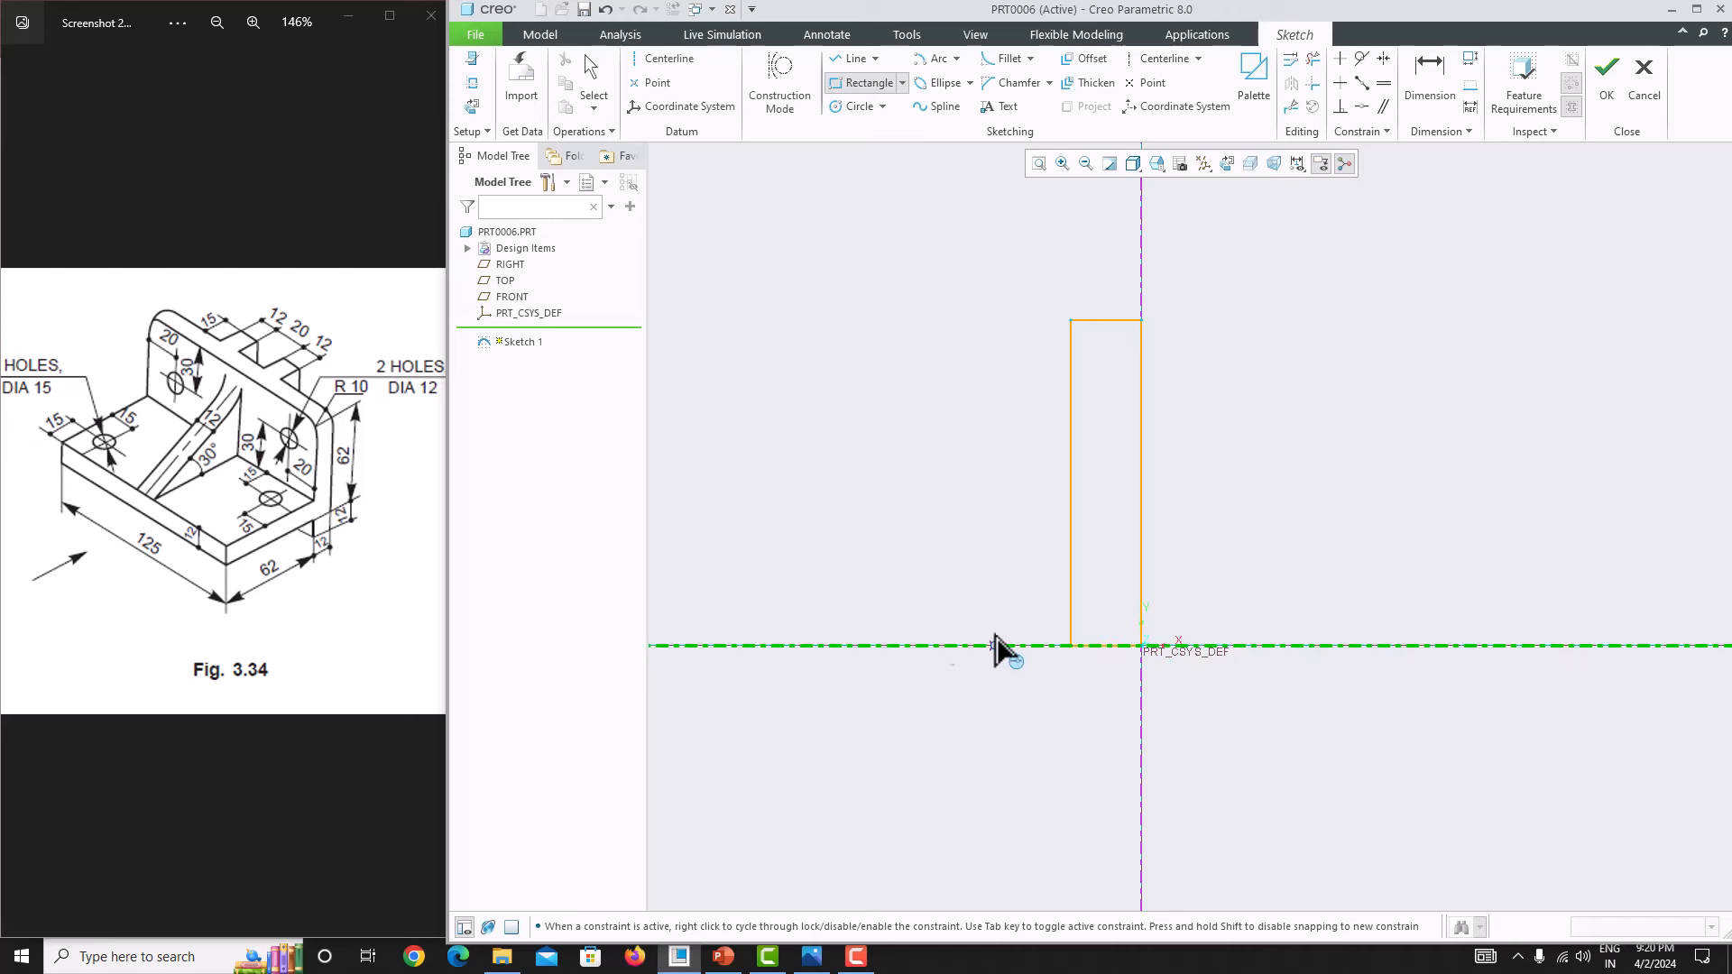
pyautogui.click(774, 593)
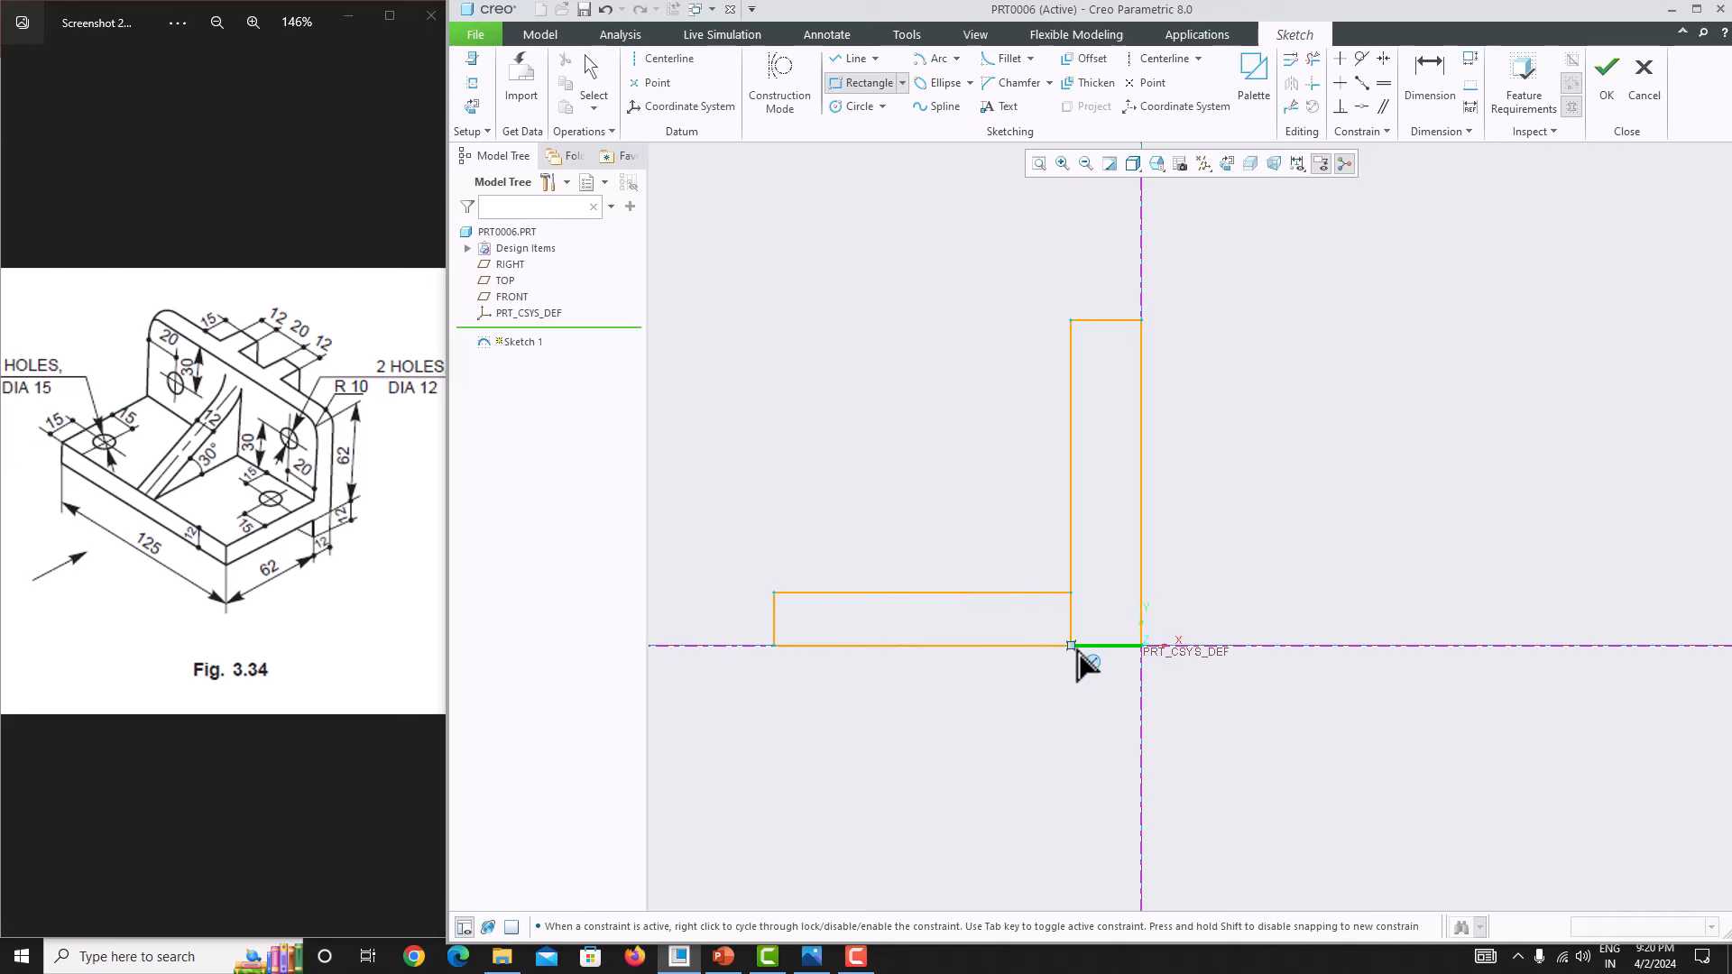
pyautogui.click(1071, 648)
pyautogui.click(1142, 757)
pyautogui.middleClick(1211, 721)
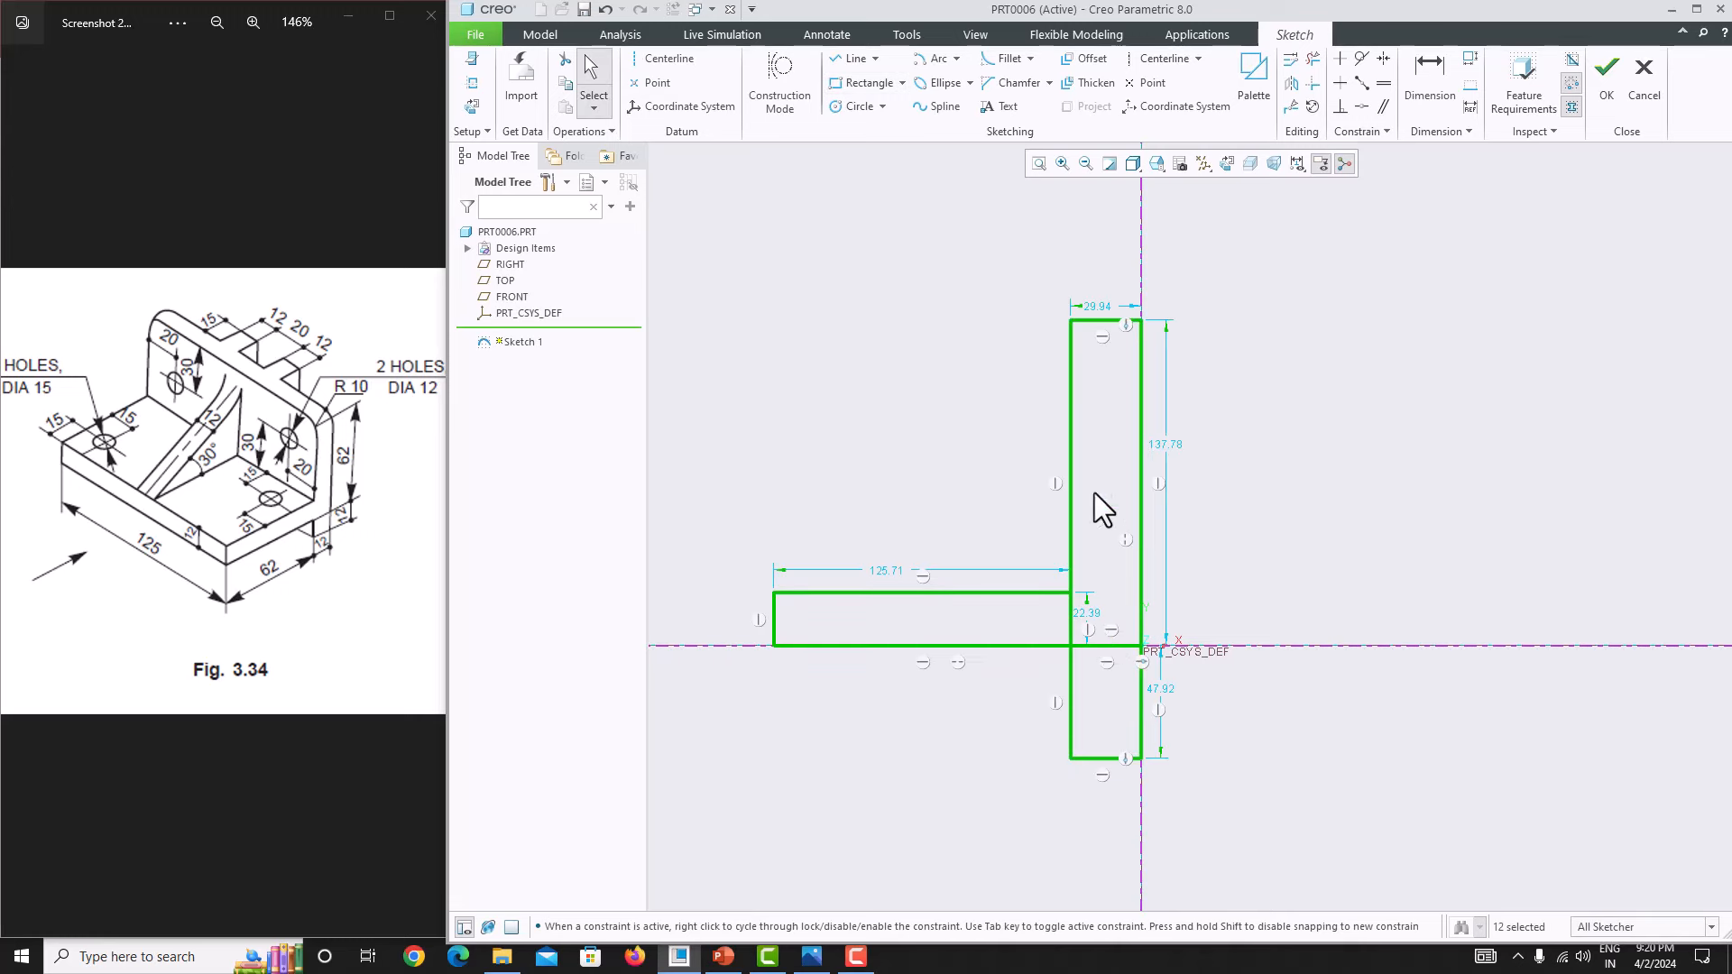
# Step: Trim away the shared inner lines where the three rectangles meet to leave one closed profile
pyautogui.click(1313, 59)
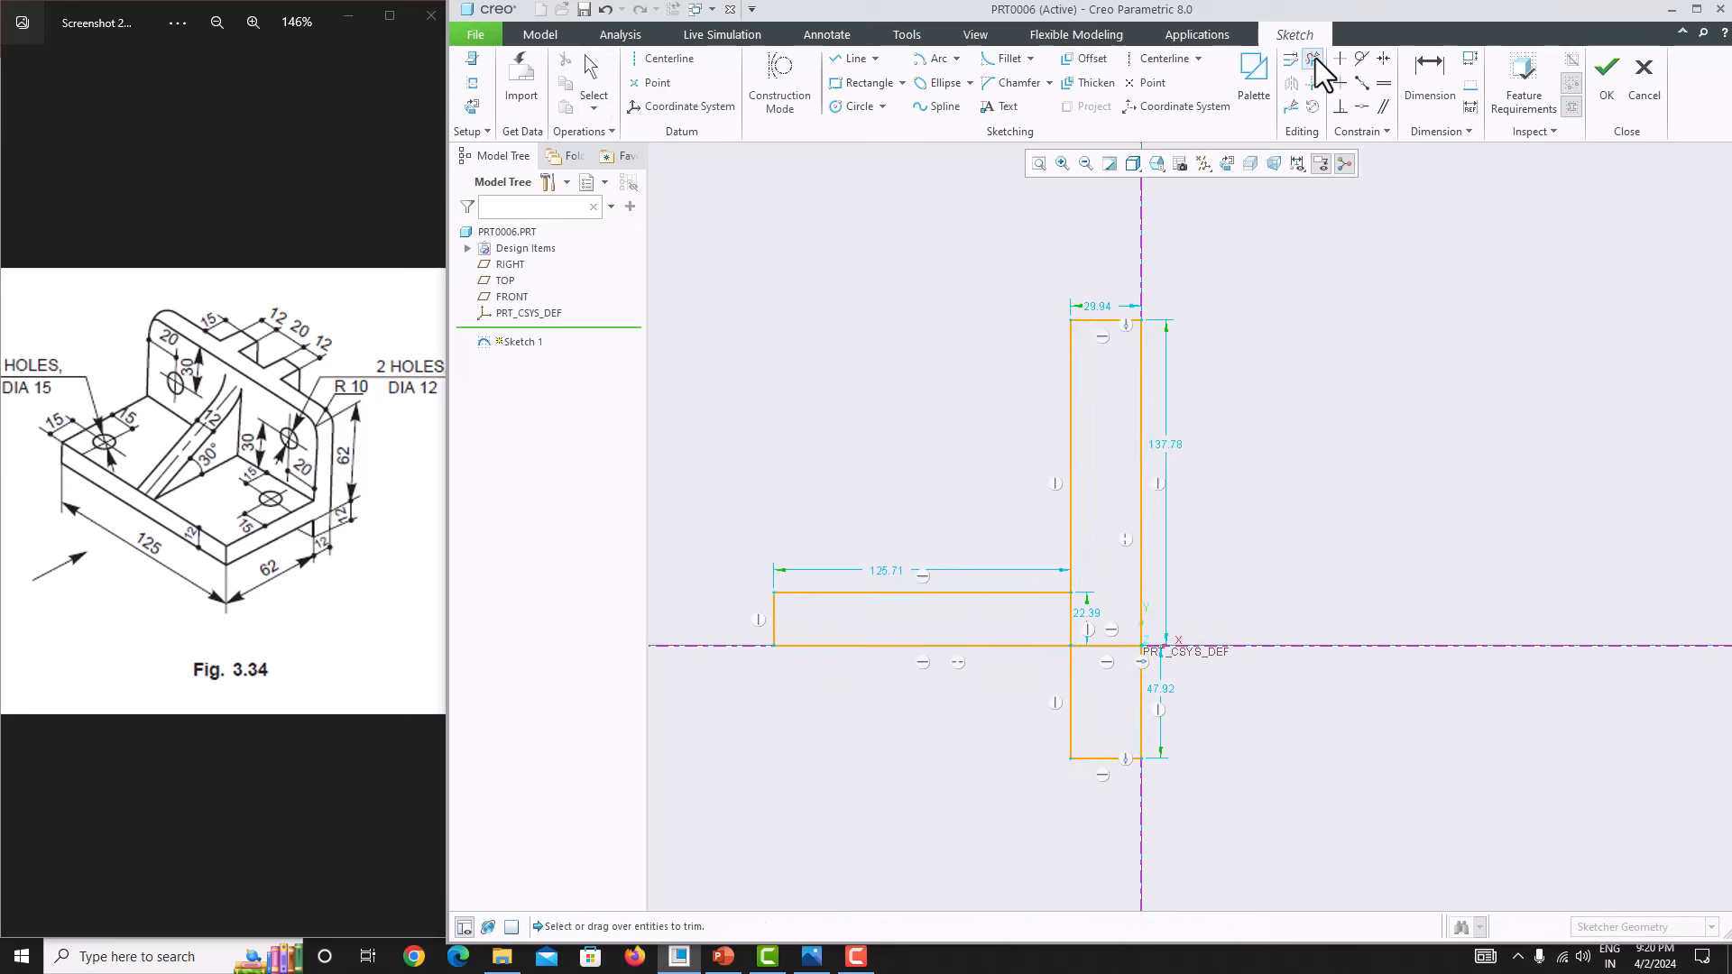
pyautogui.moveTo(1117, 695); pyautogui.dragTo(1111, 691)
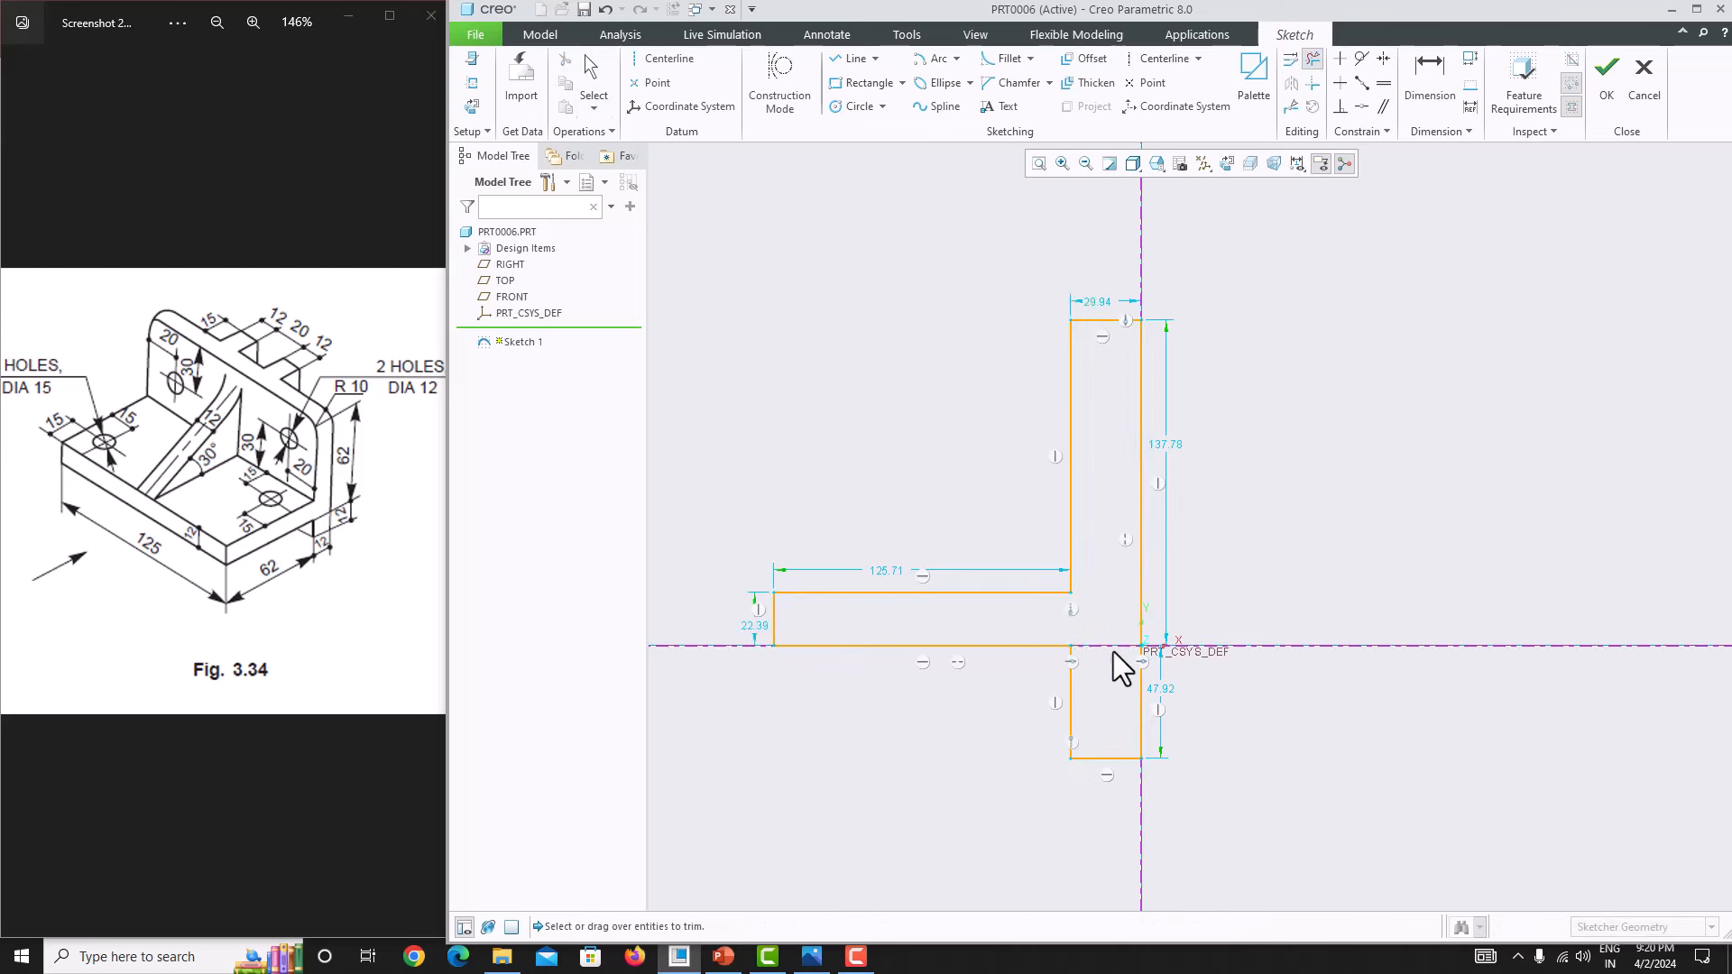
pyautogui.middleClick(1113, 652)
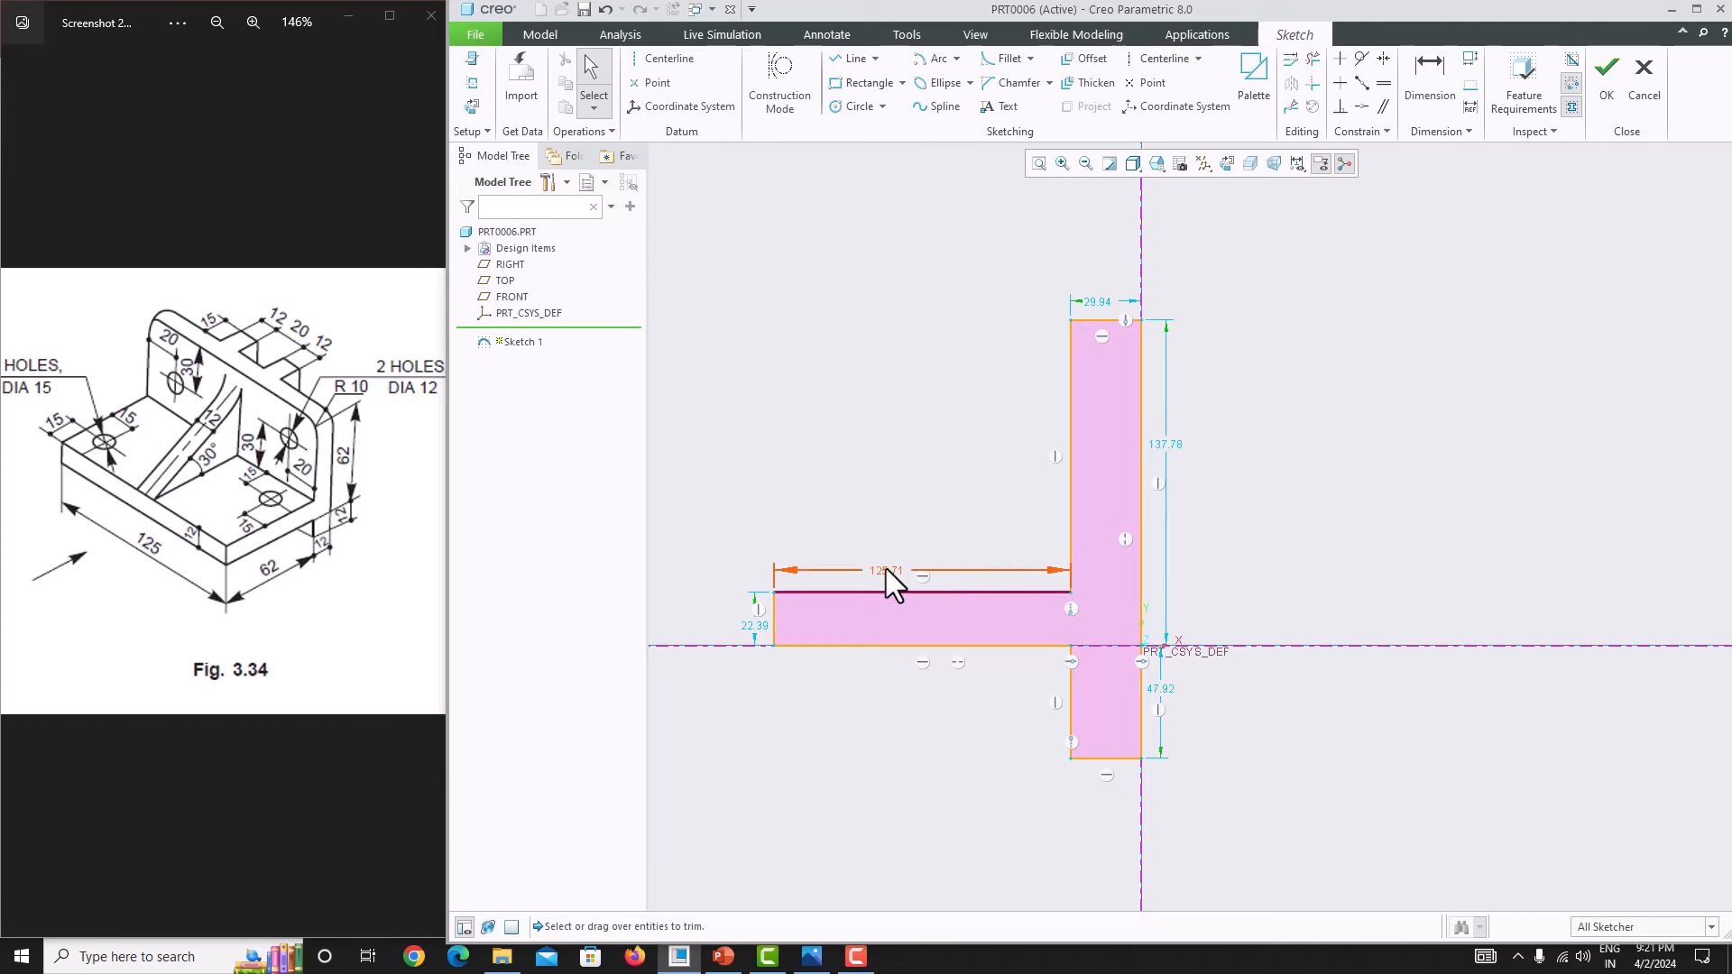
# Step: Move the horizontal leg's length dimension below the leg and dimension the width of the profile's bottom edge
pyautogui.moveTo(886, 568); pyautogui.dragTo(869, 700)
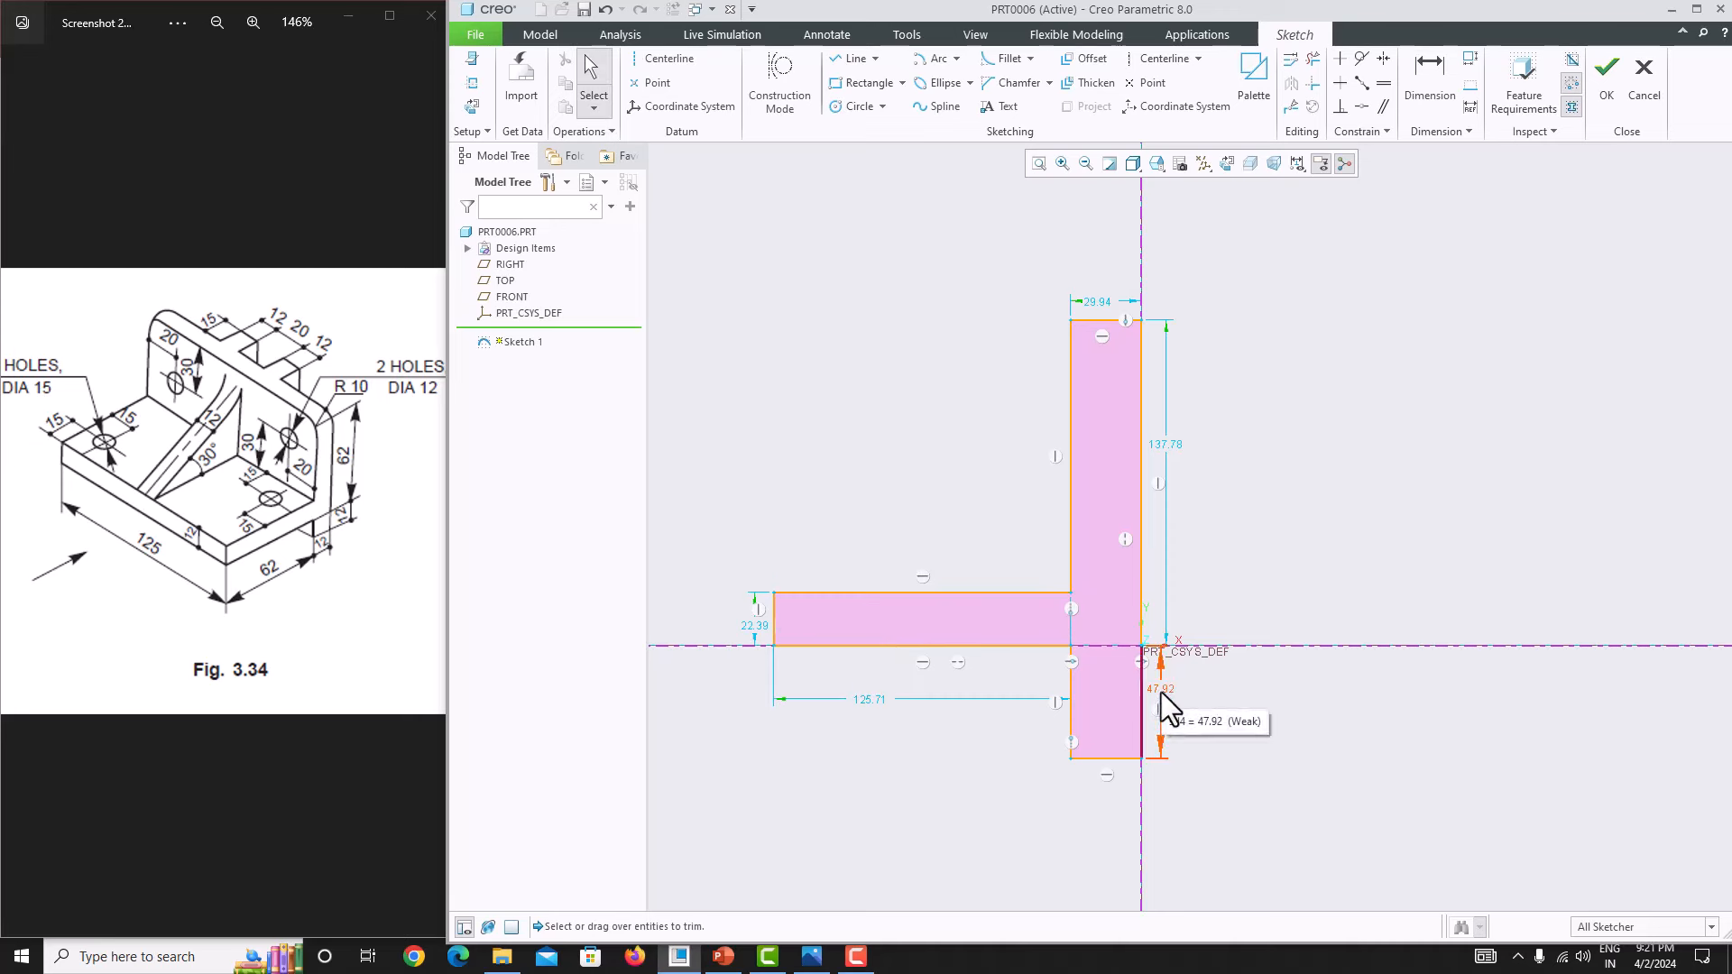
pyautogui.click(1429, 77)
pyautogui.click(1110, 758)
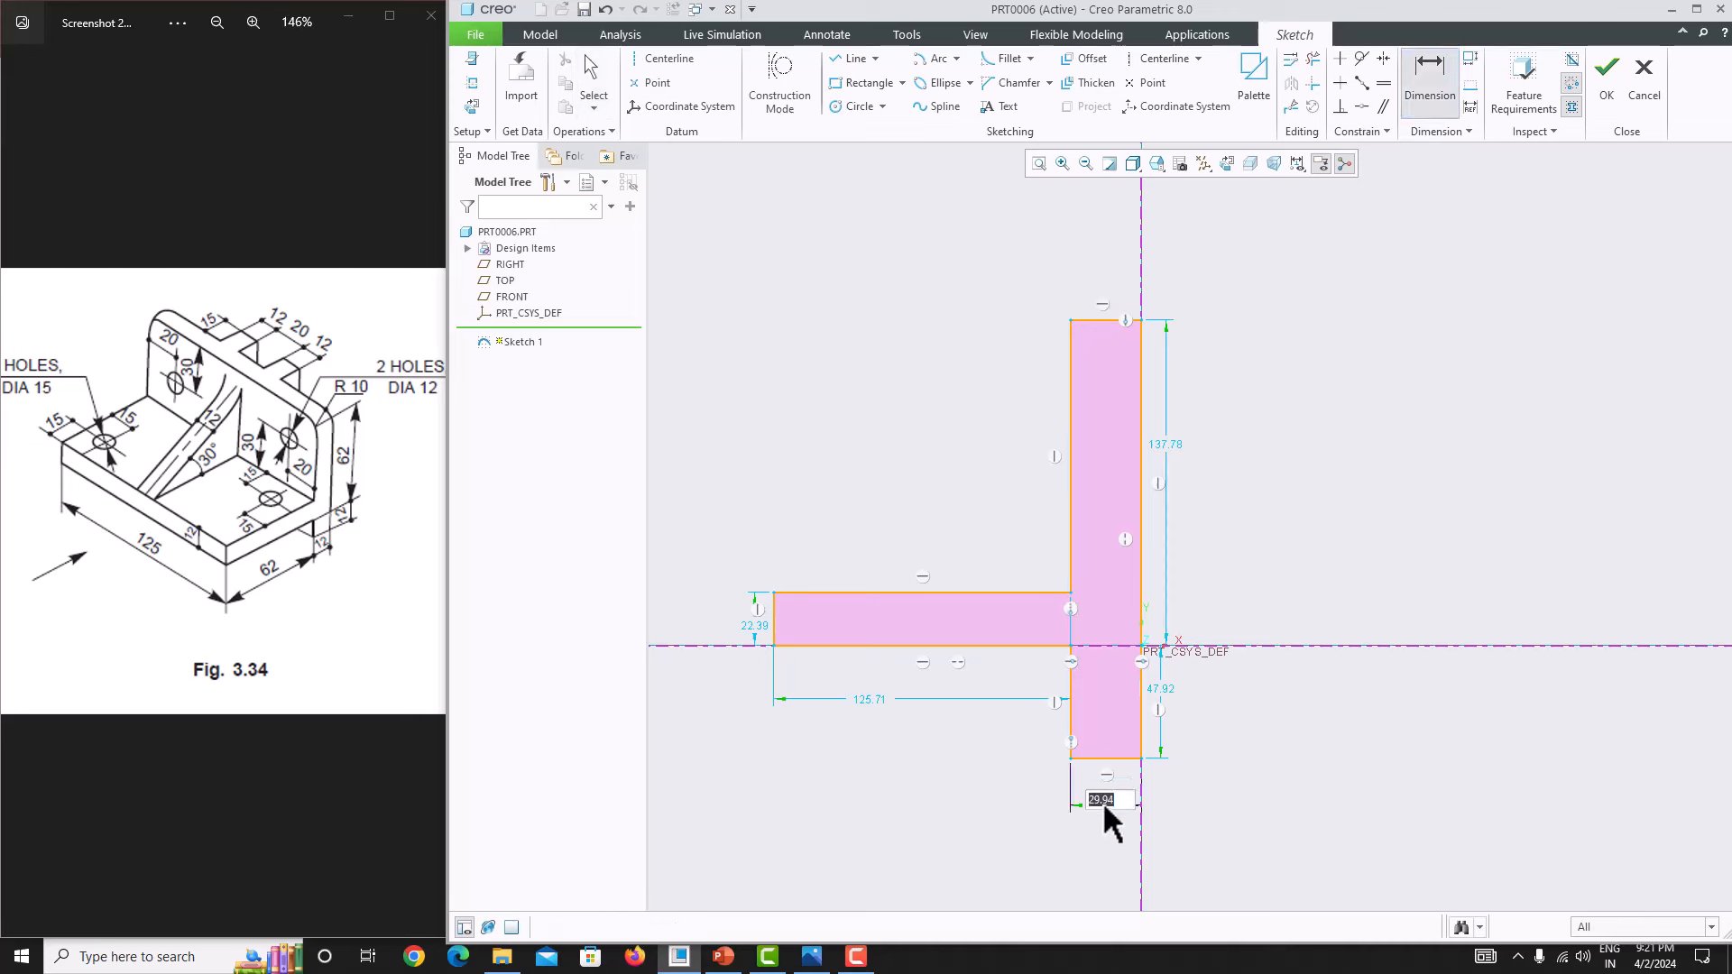
pyautogui.press('Return')
# Step: Try to constrain the top and bottom edges of the vertical leg to equal length
pyautogui.click(1384, 84)
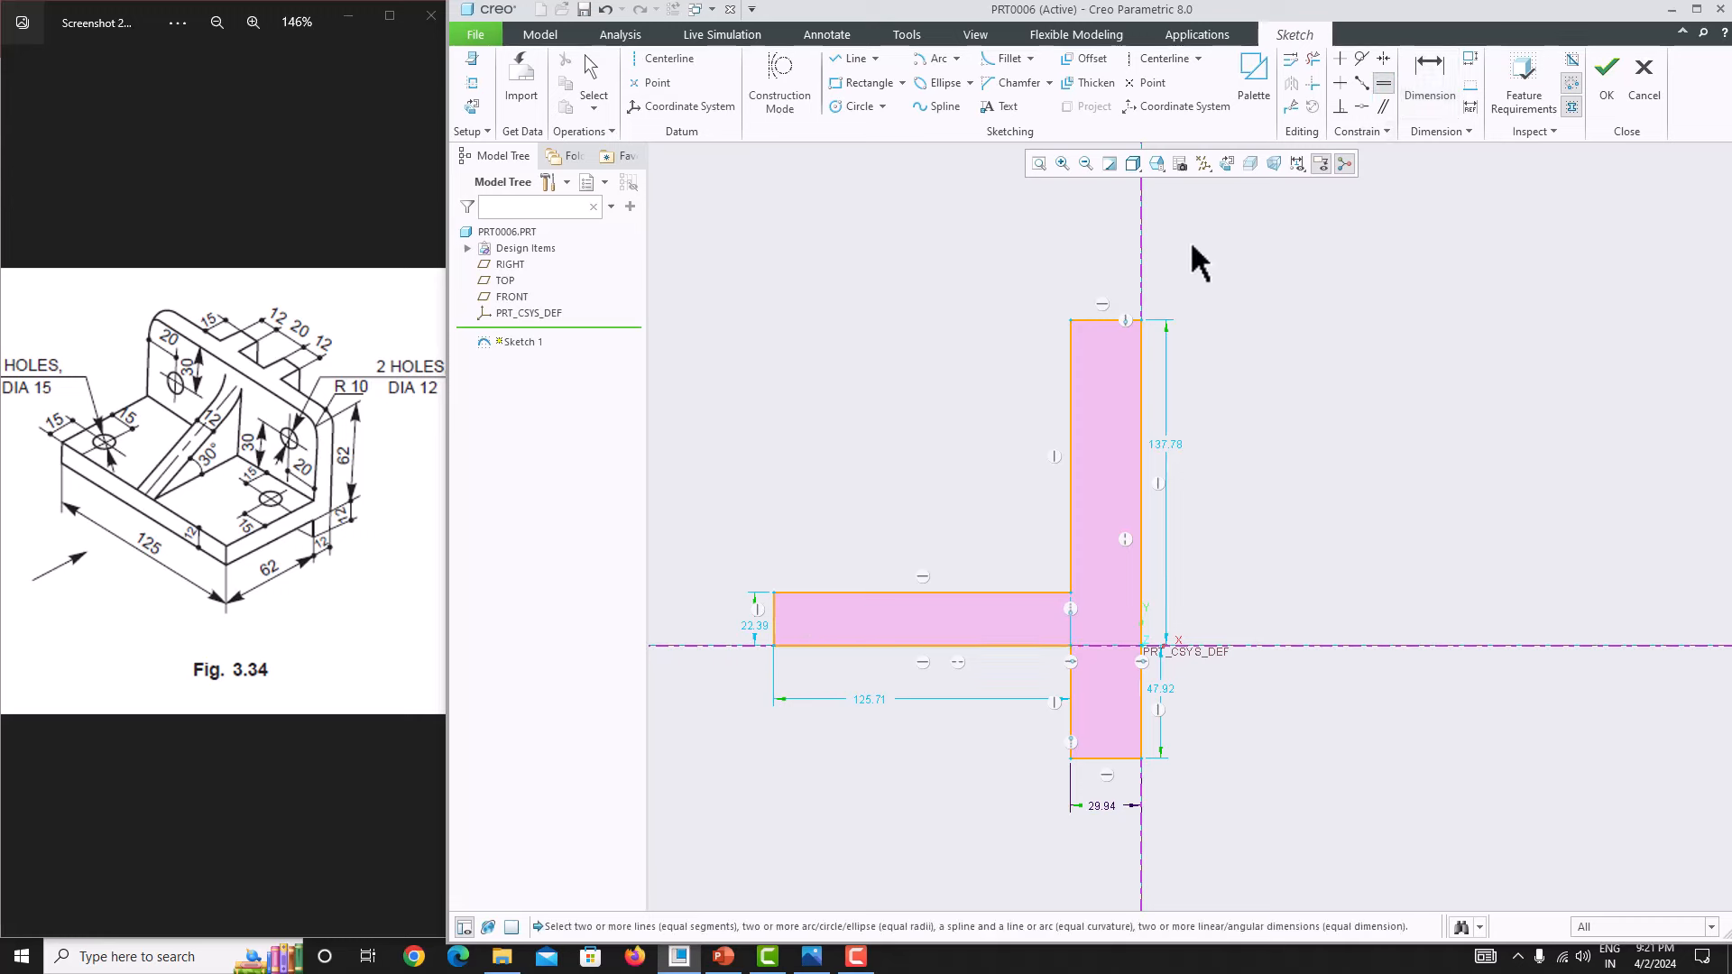
pyautogui.click(1101, 322)
pyautogui.click(1101, 755)
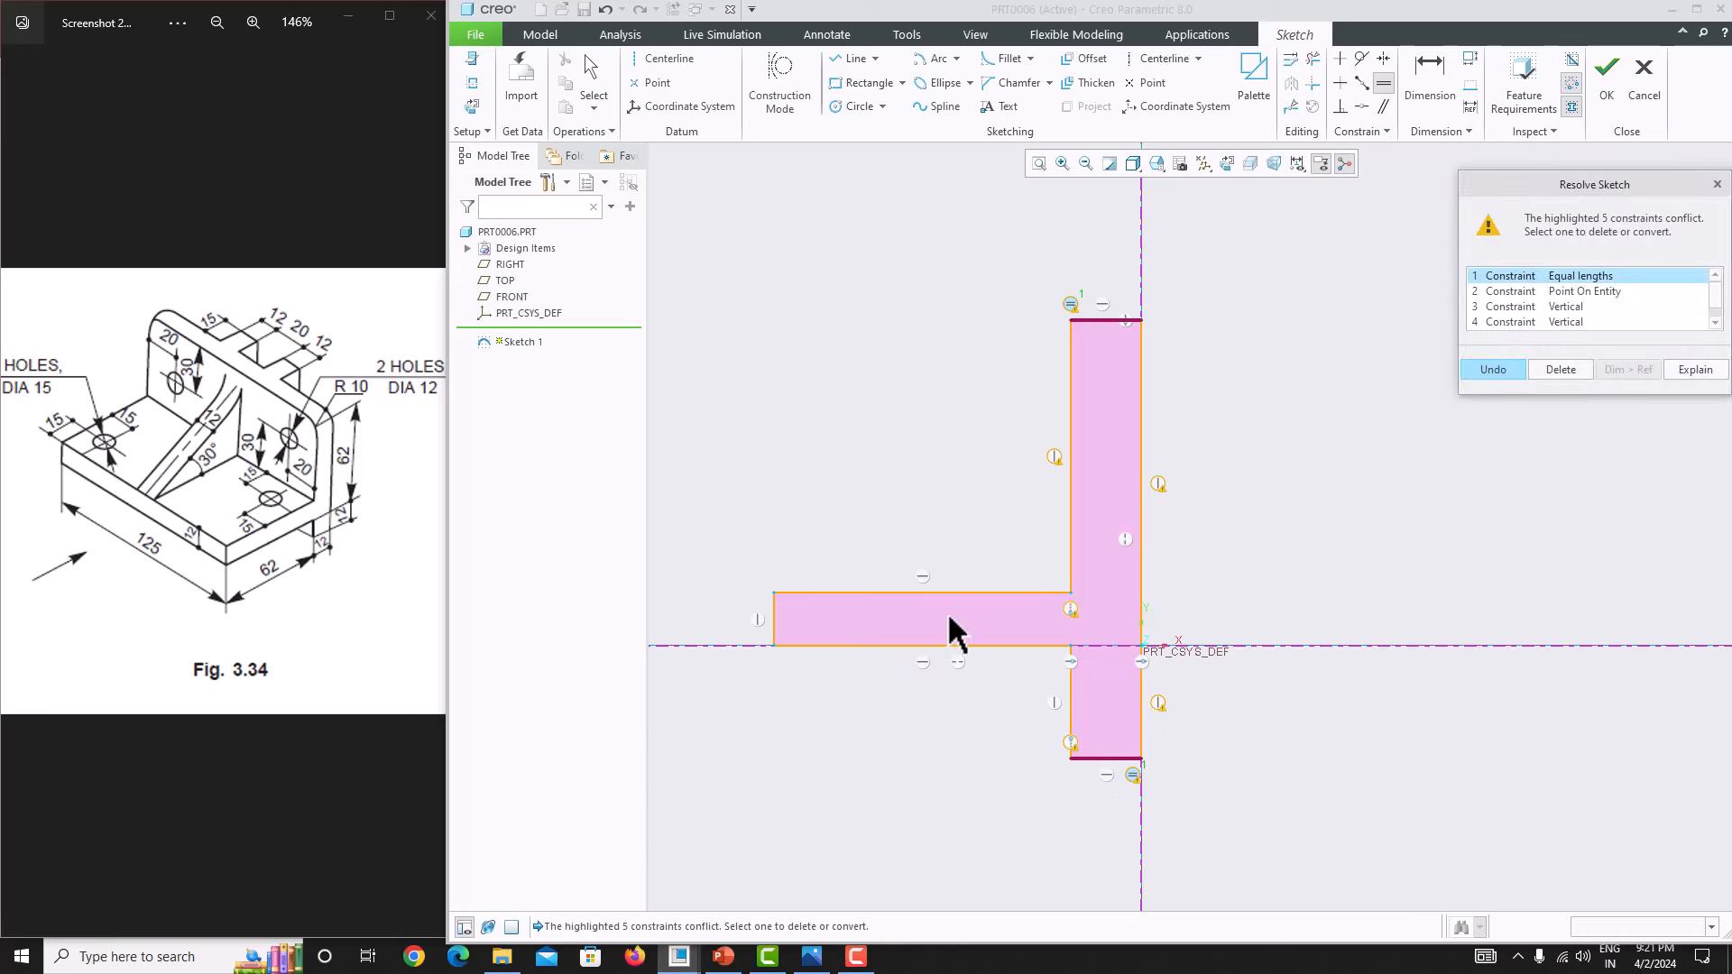
pyautogui.click(1507, 367)
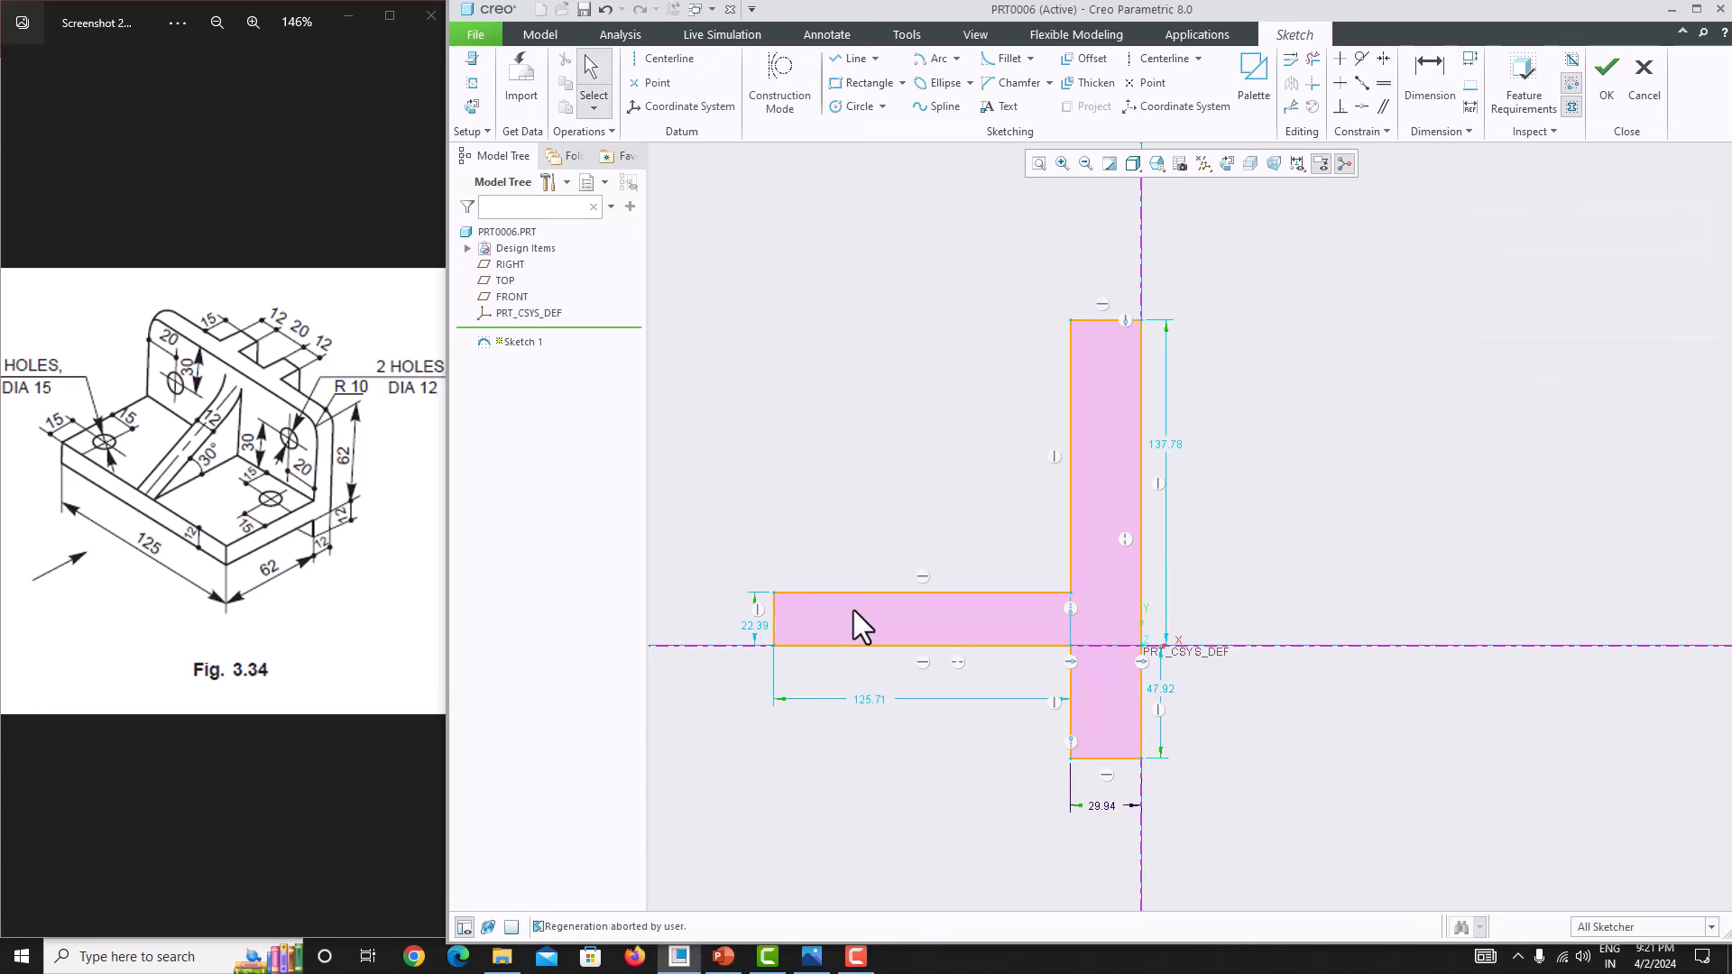
# Step: Constrain the profile's bottom edge, the horizontal leg's end edge and the lower stub's outer side edge to equal length
pyautogui.click(773, 617)
pyautogui.click(1382, 82)
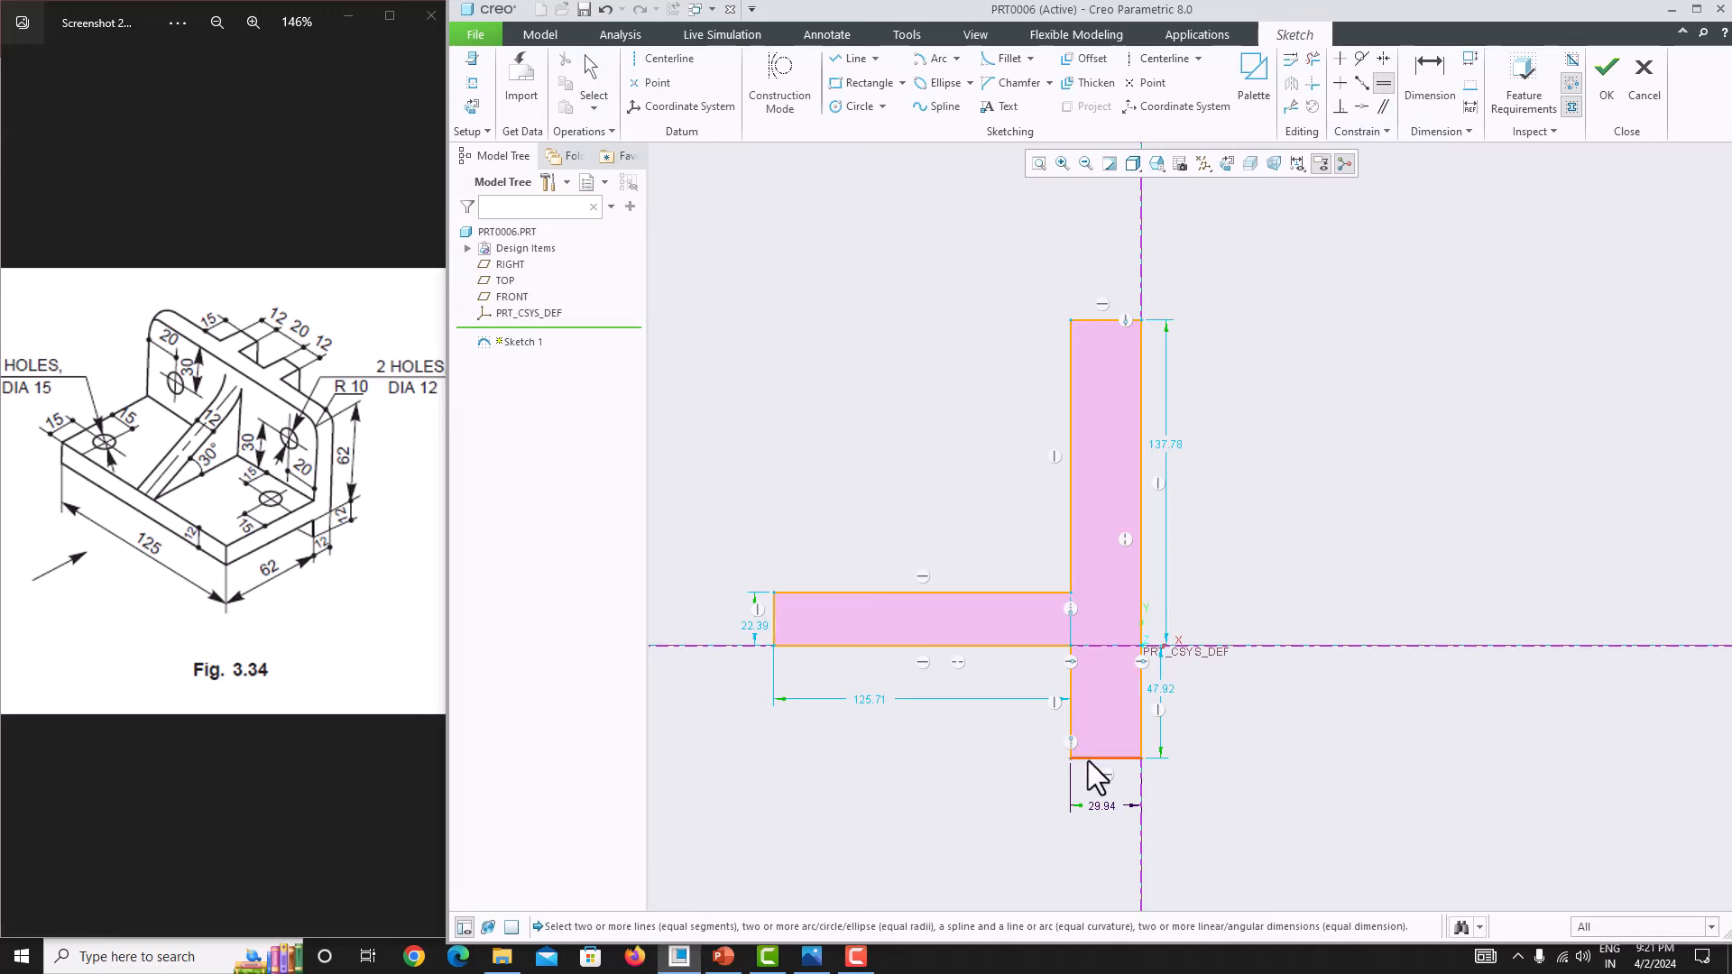
pyautogui.click(1086, 758)
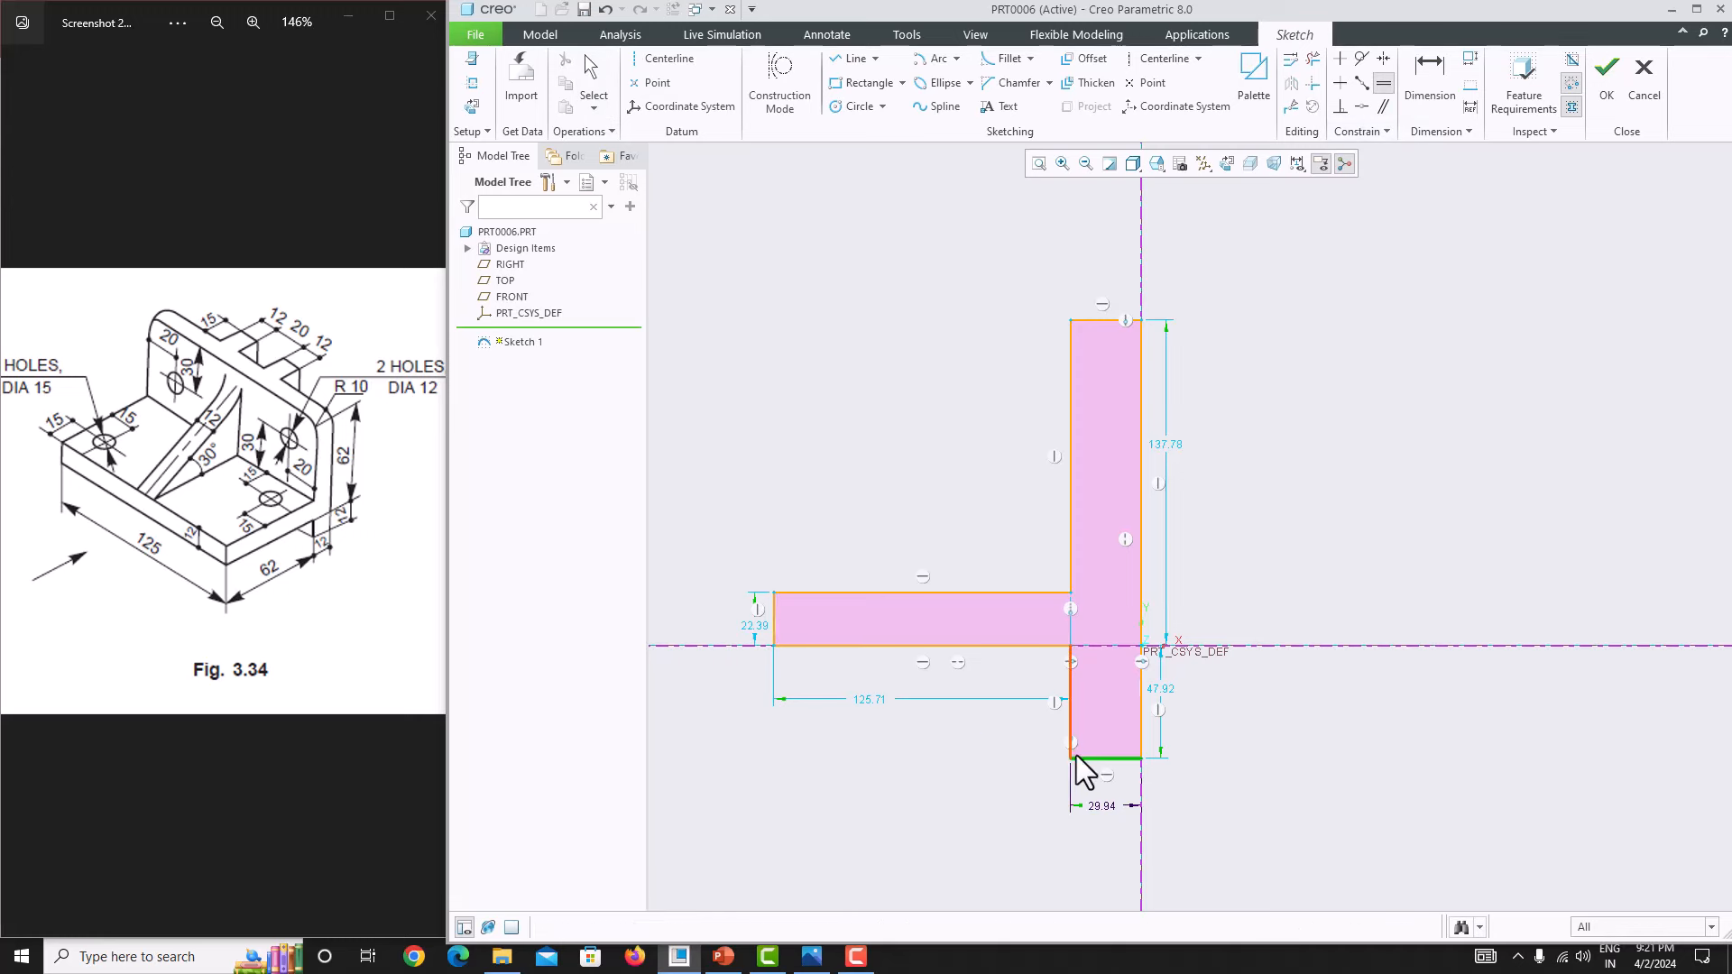
pyautogui.click(773, 609)
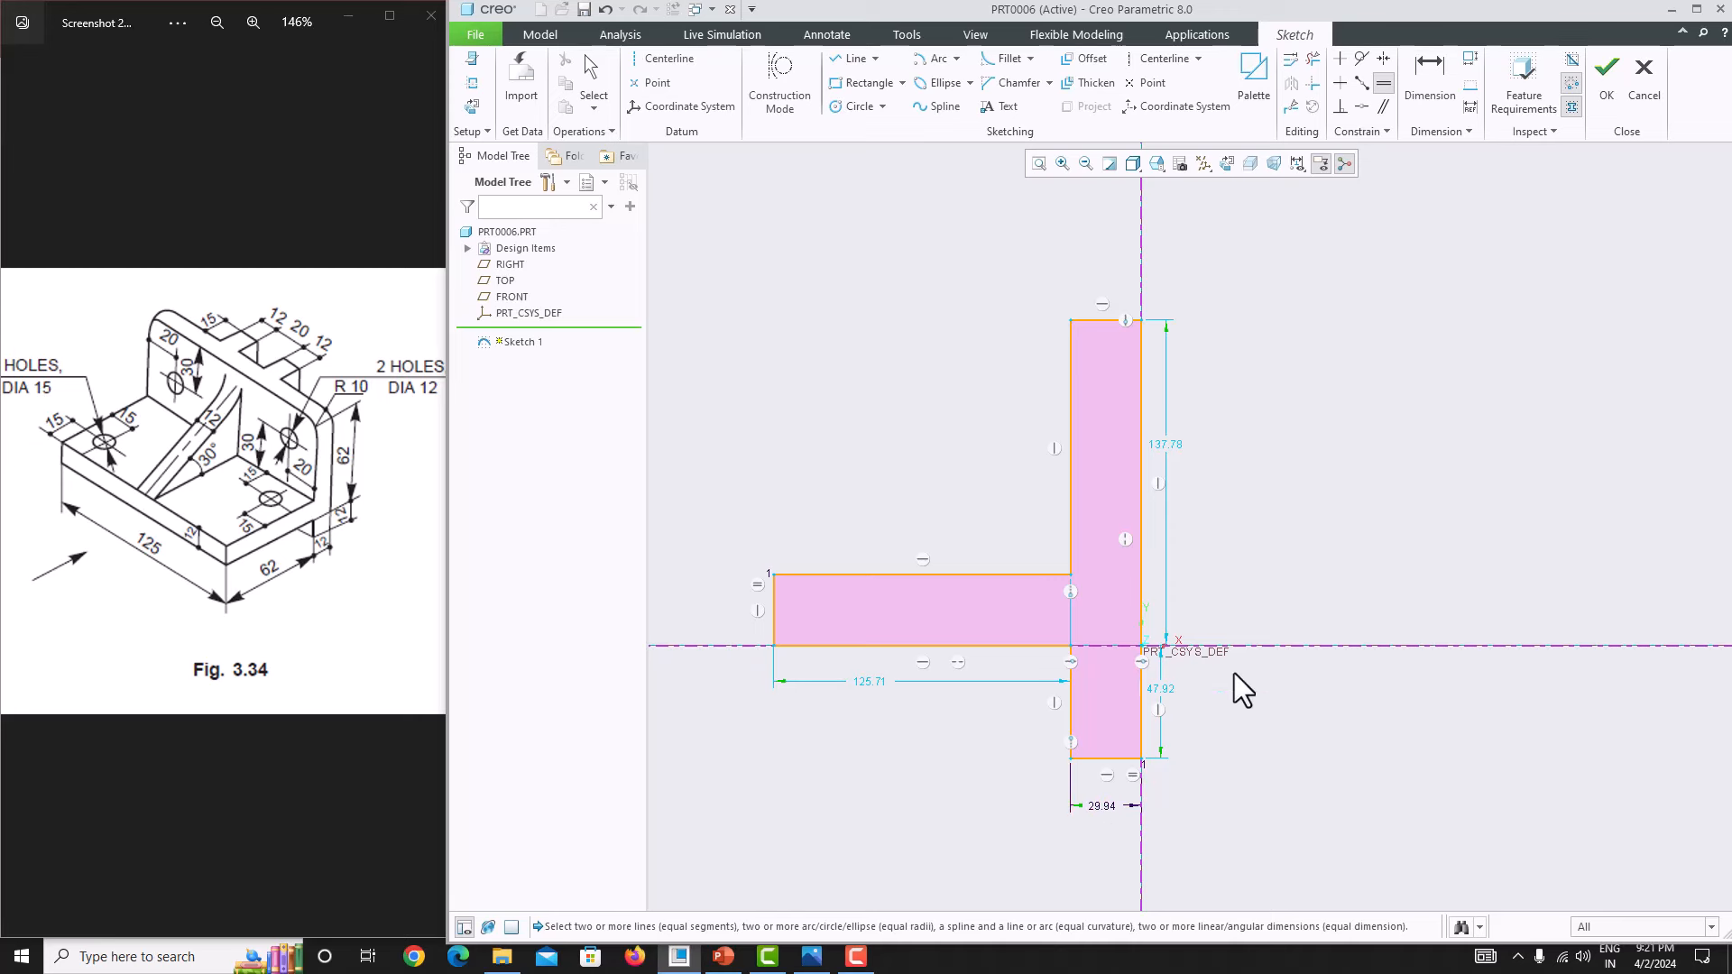
pyautogui.click(1139, 723)
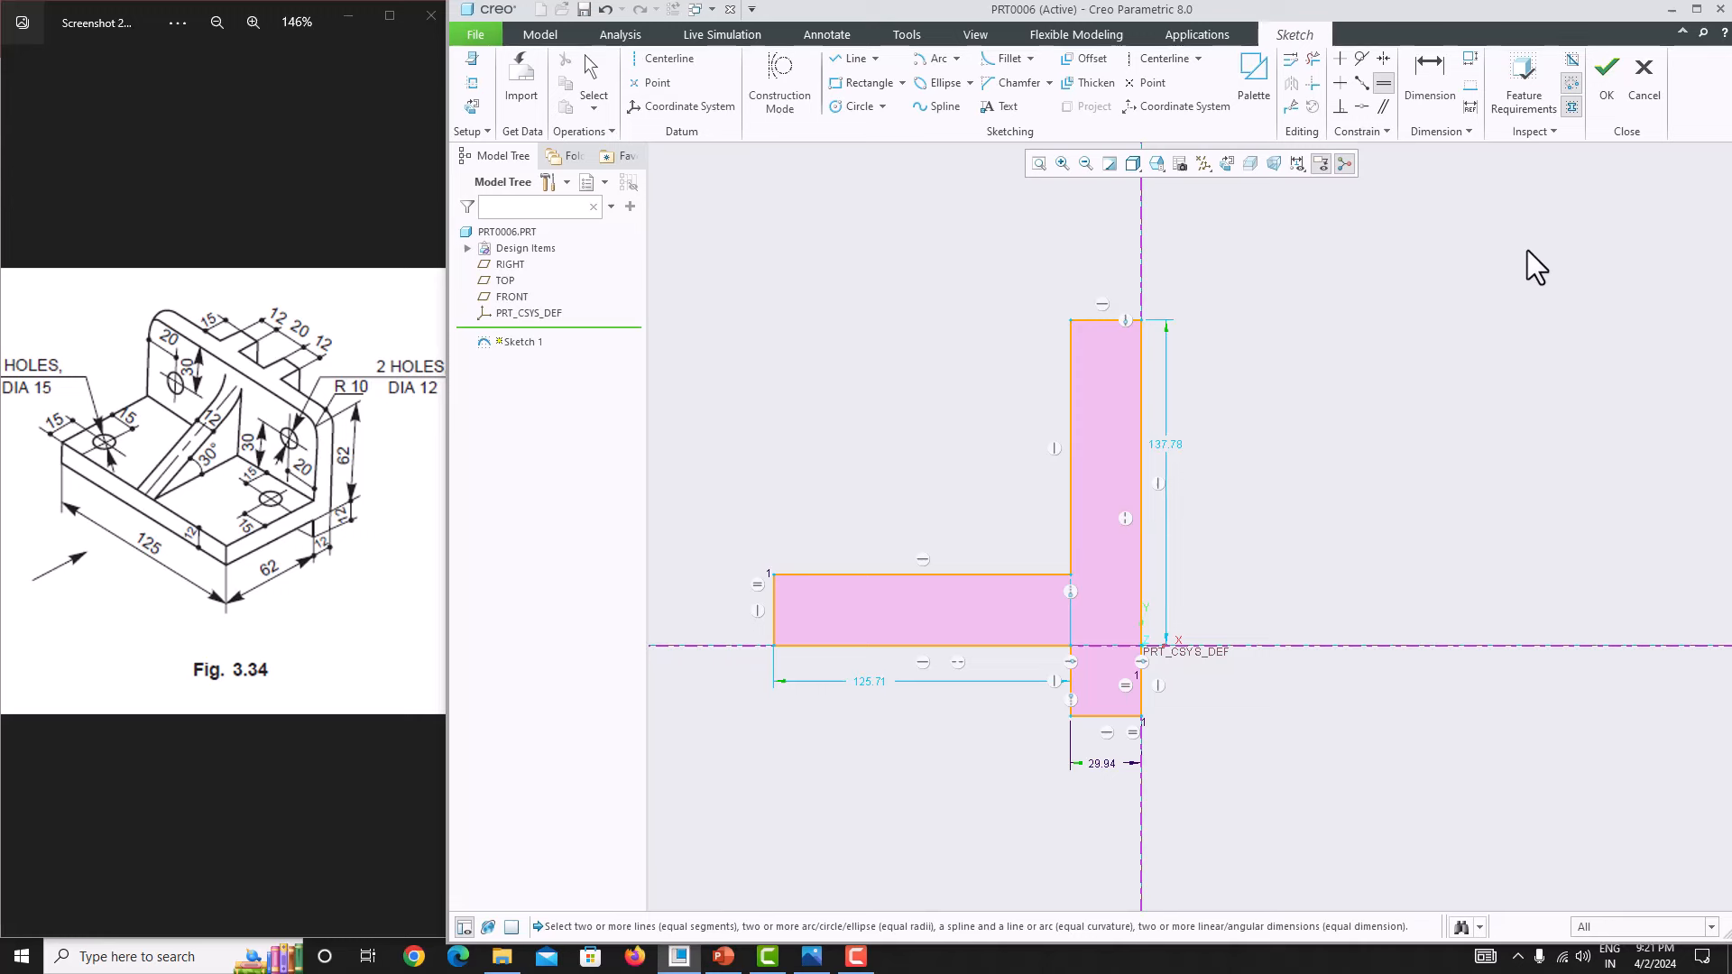
pyautogui.middleClick(1505, 318)
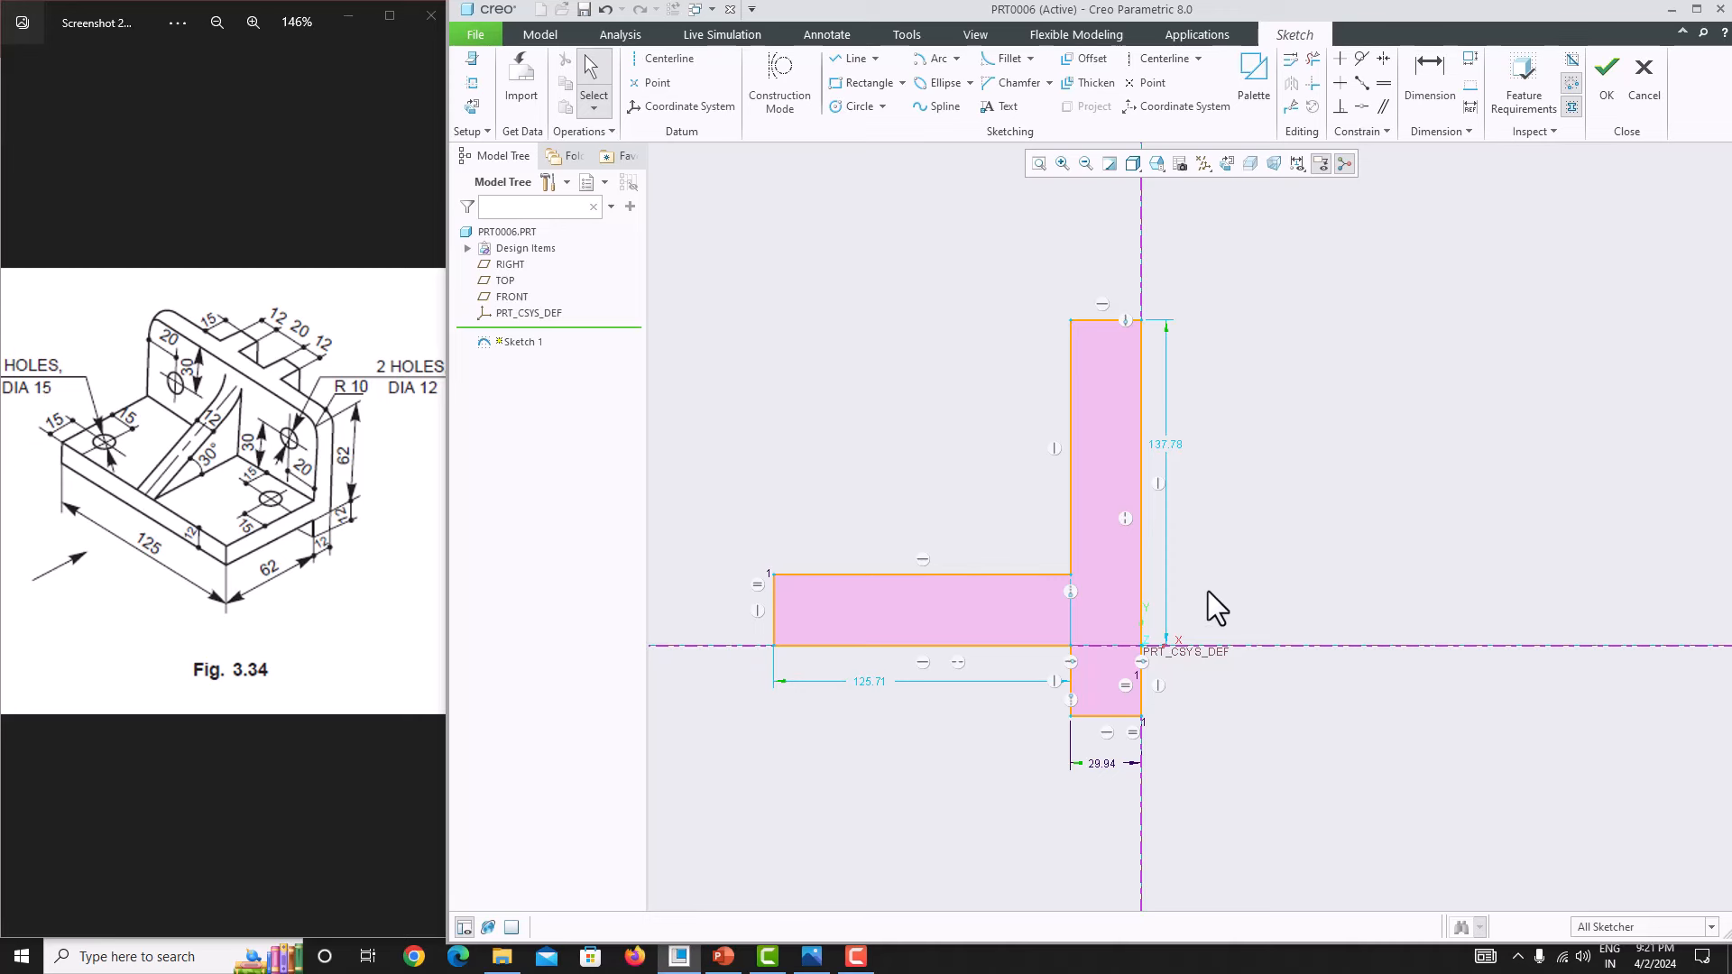
# Step: Open the sketch's three dimensions for modification together and set the vertical leg's height to 62 mm
pyautogui.click(1170, 444)
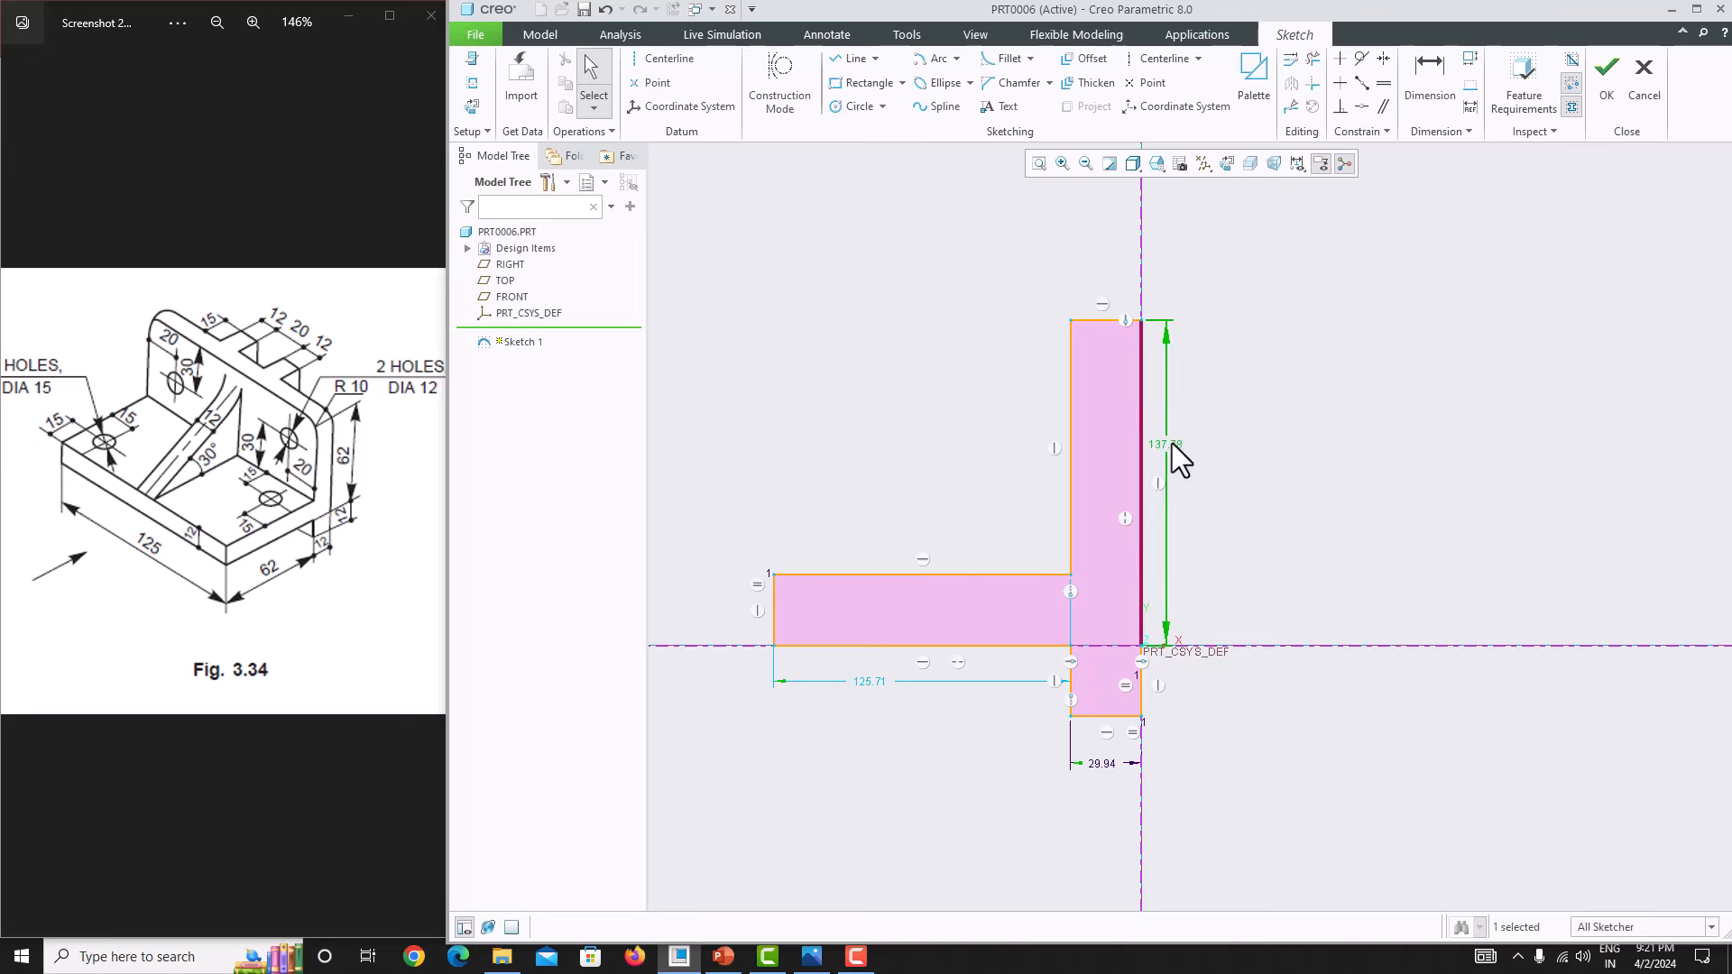
pyautogui.click(1292, 62)
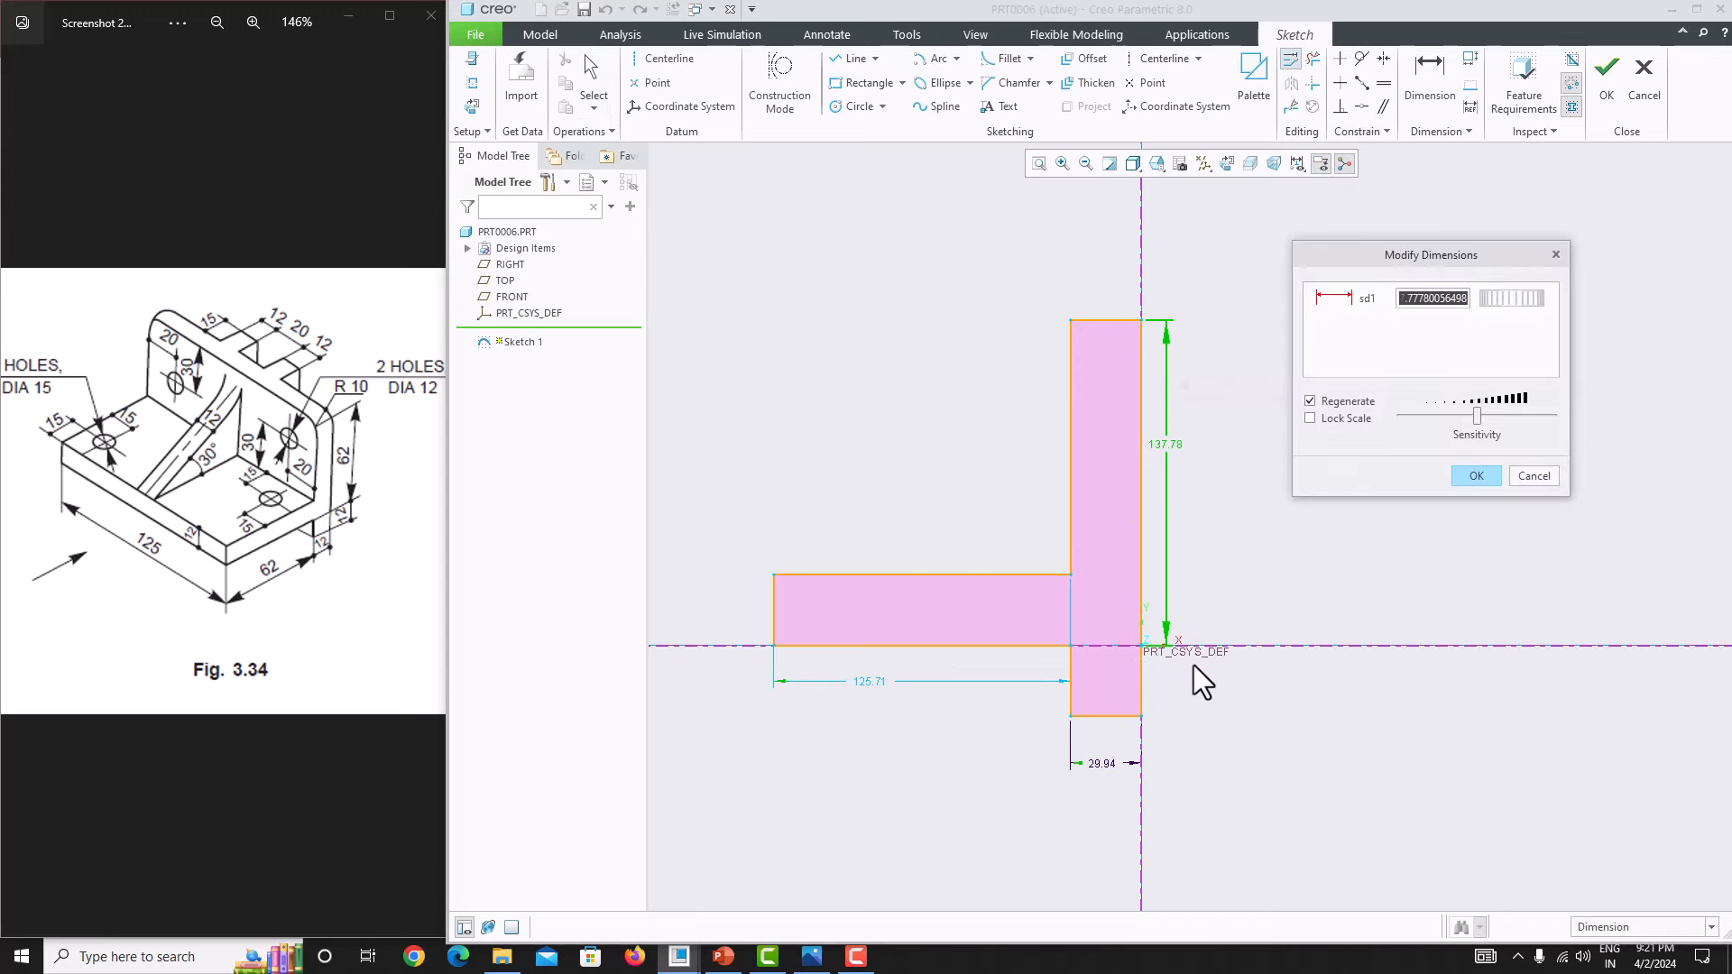
pyautogui.click(1105, 762)
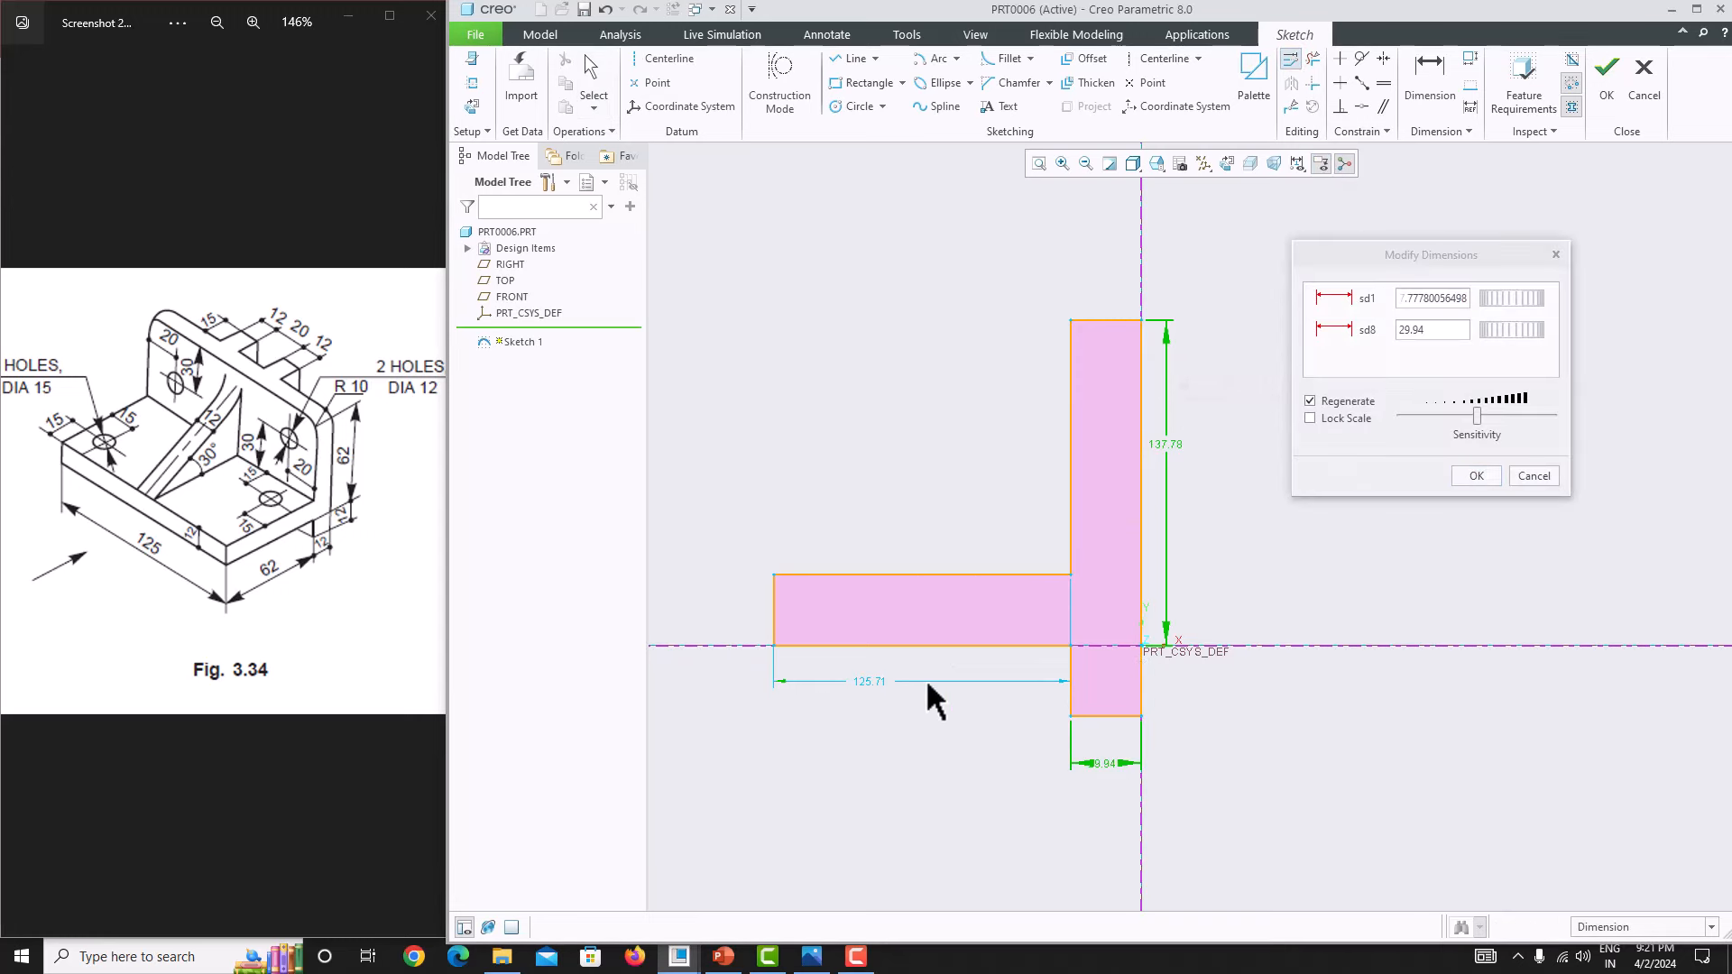
pyautogui.click(874, 682)
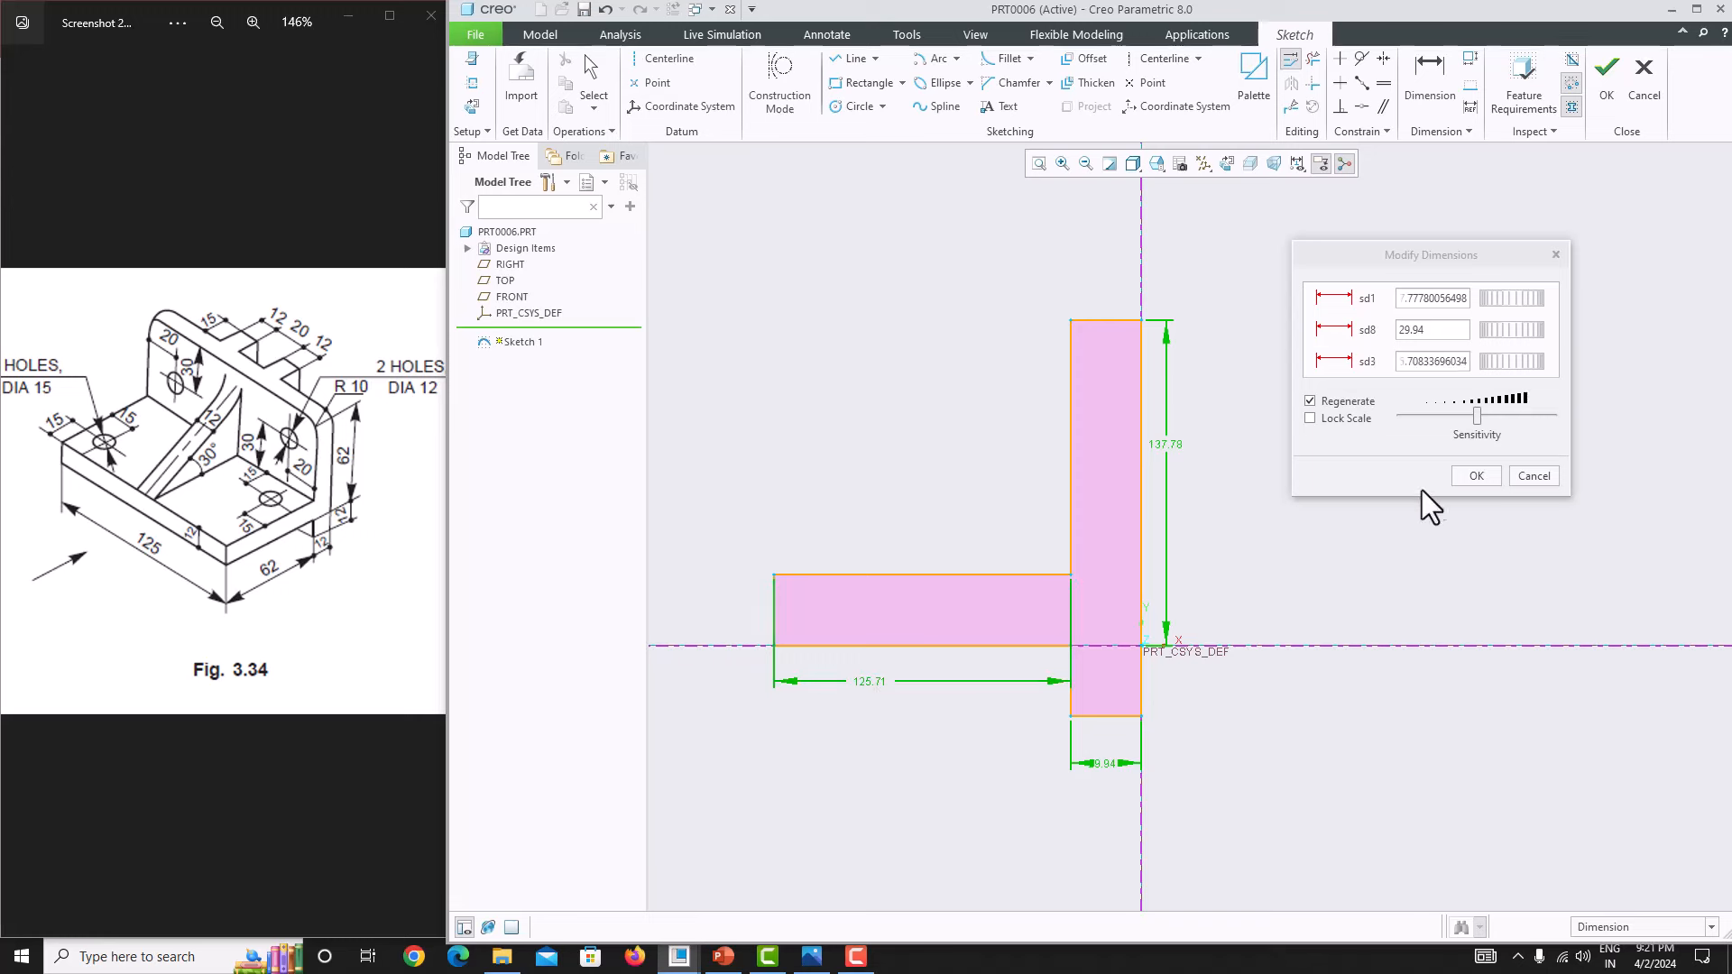
pyautogui.moveTo(1423, 495); pyautogui.dragTo(1423, 666)
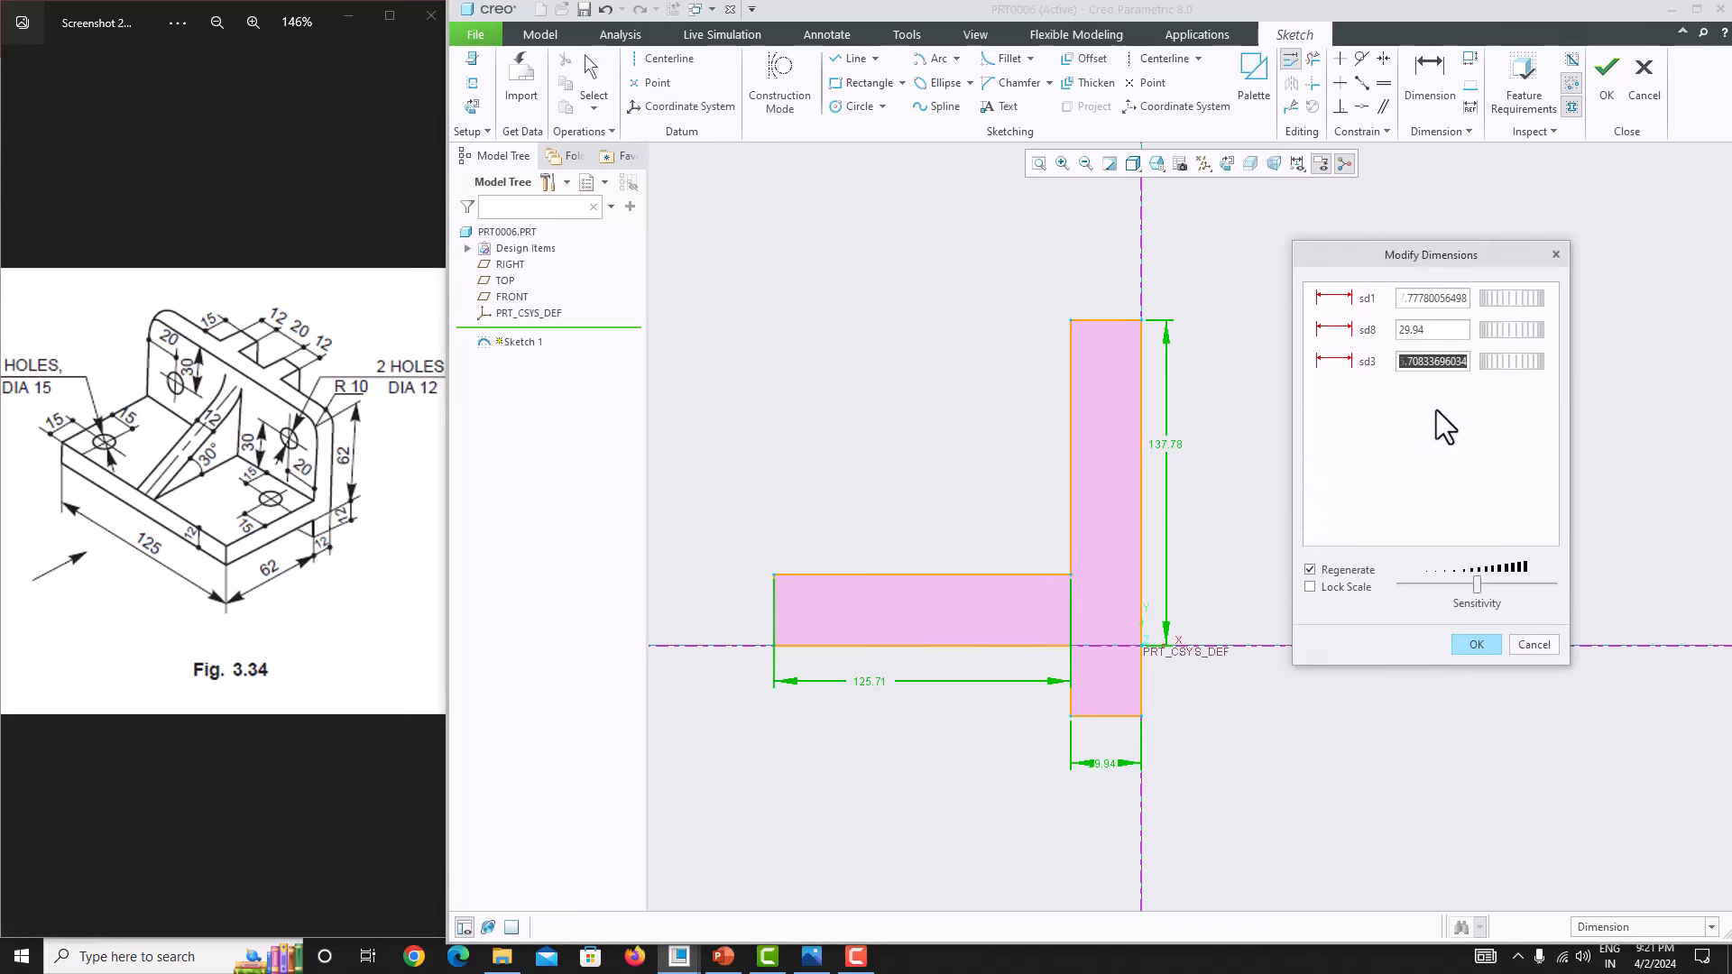
pyautogui.doubleClick(1440, 298)
pyautogui.press('BackSpace')
pyautogui.press('Tab')
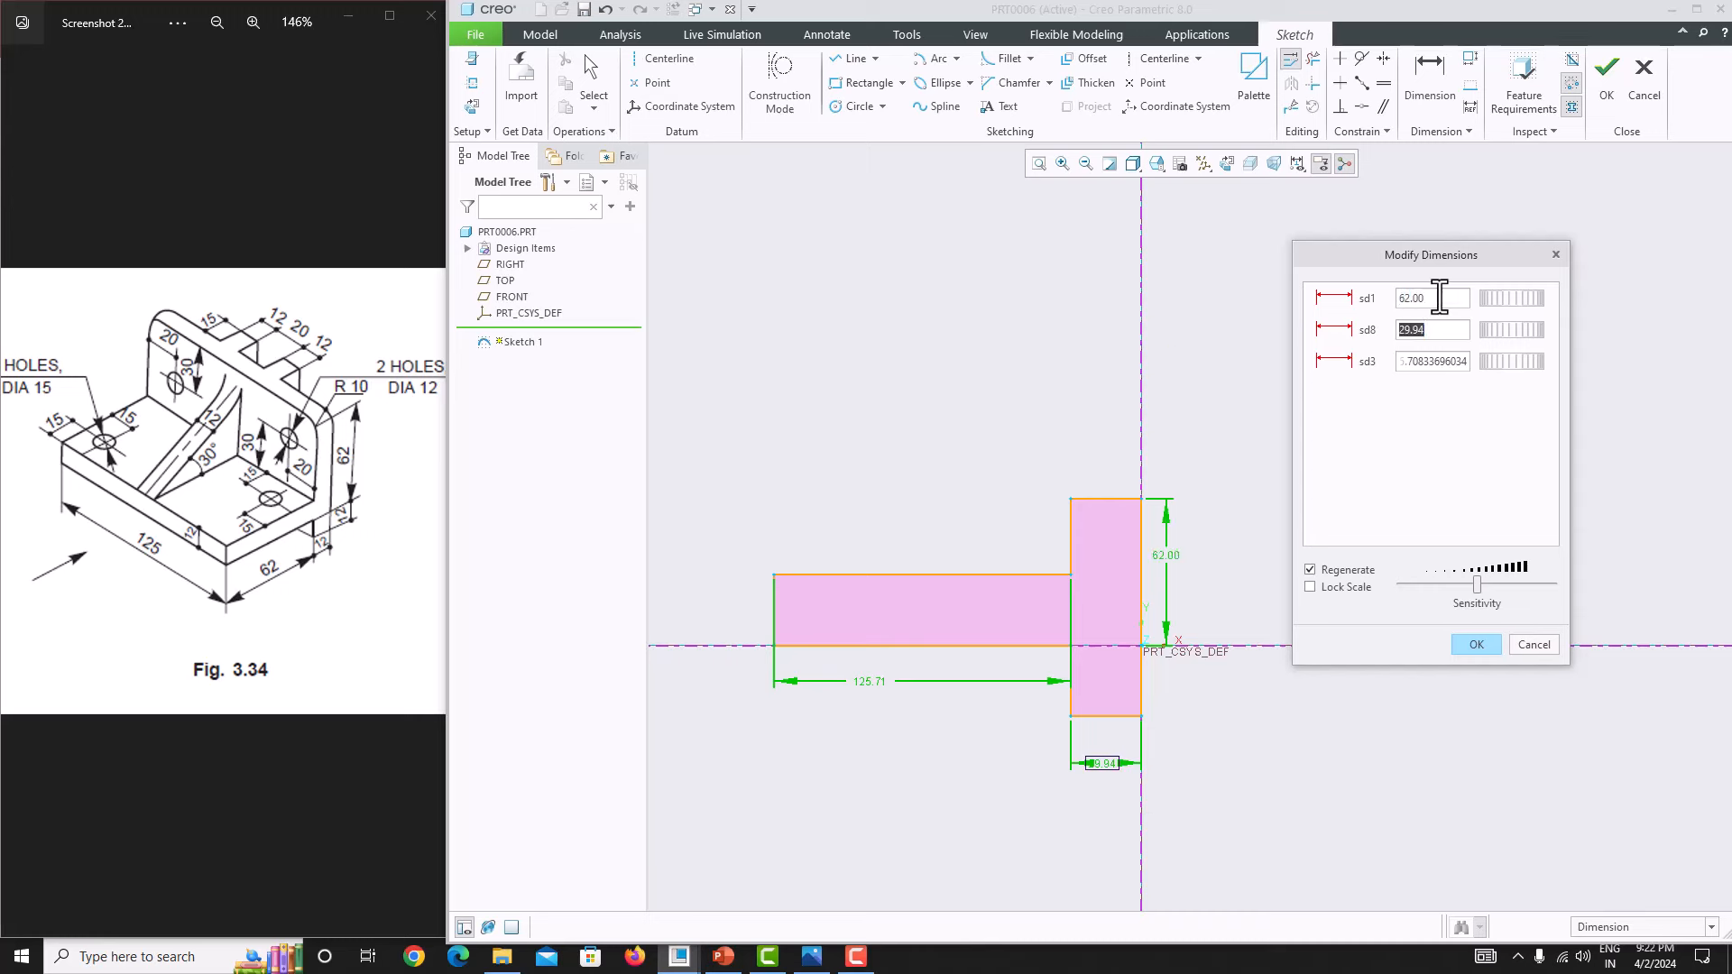
# Step: Turn off automatic regeneration, set the bottom width to 12 mm and the horizontal leg's length to 62 mm, and finish the sketch
pyautogui.click(1340, 574)
pyautogui.moveTo(1315, 330); pyautogui.dragTo(1478, 339)
pyautogui.write('12')
pyautogui.press('Tab')
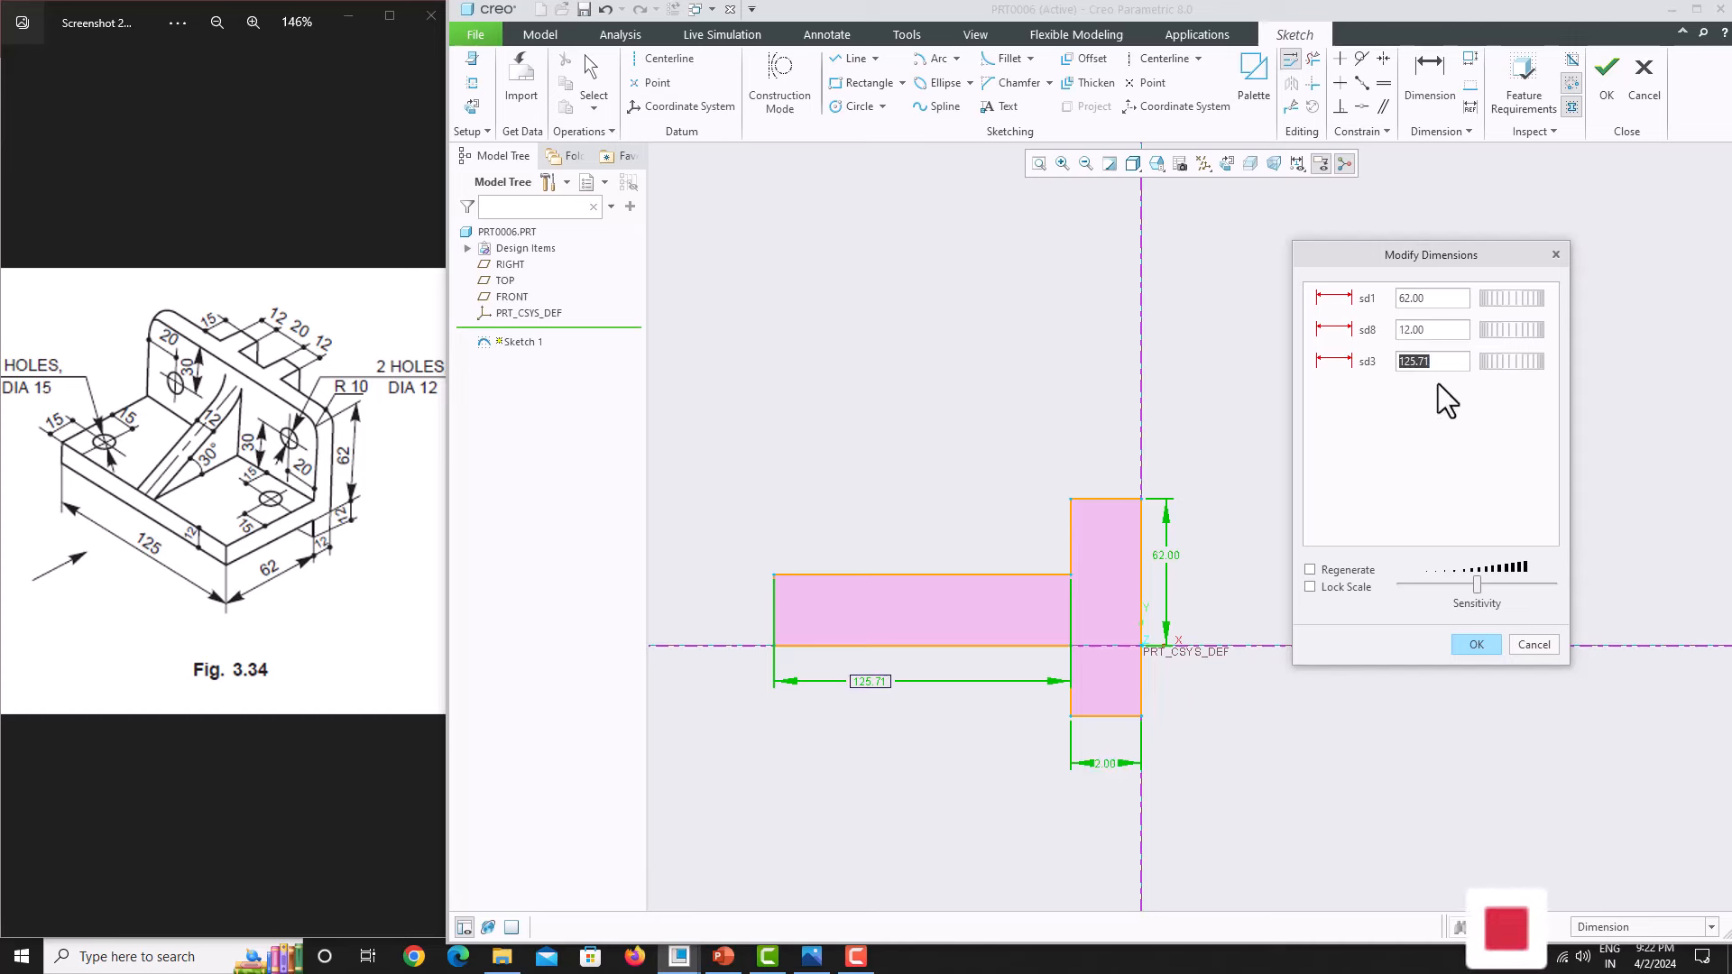
pyautogui.write('62')
pyautogui.press('Tab')
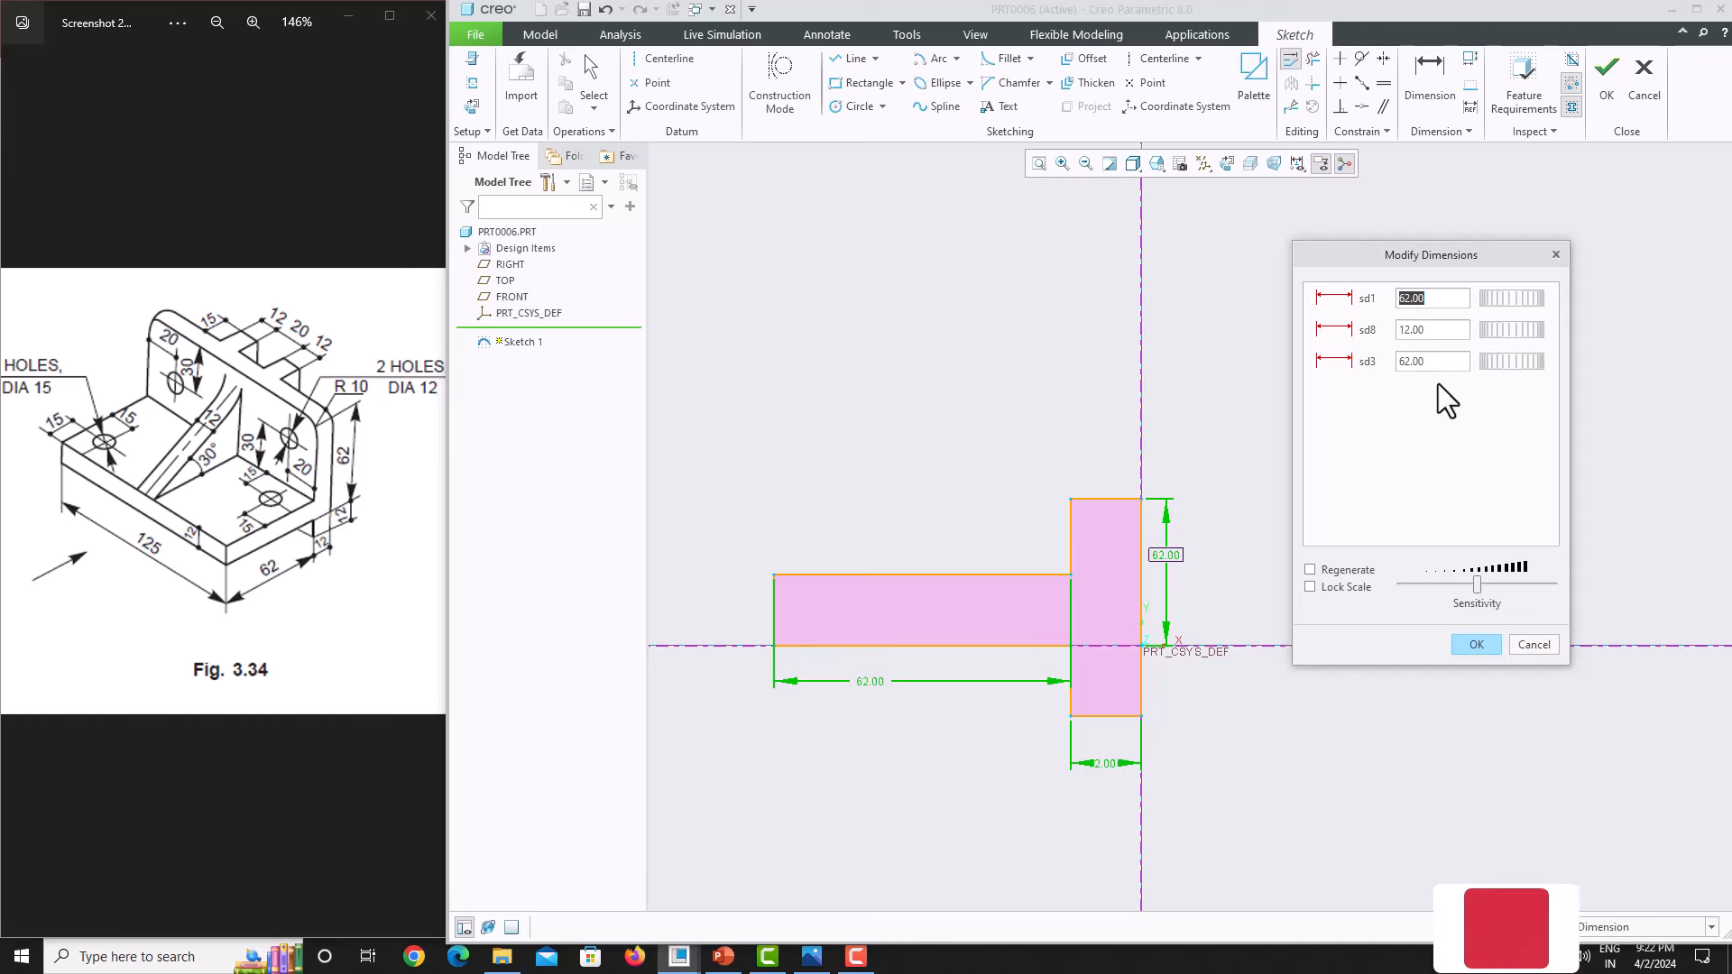
pyautogui.click(1476, 644)
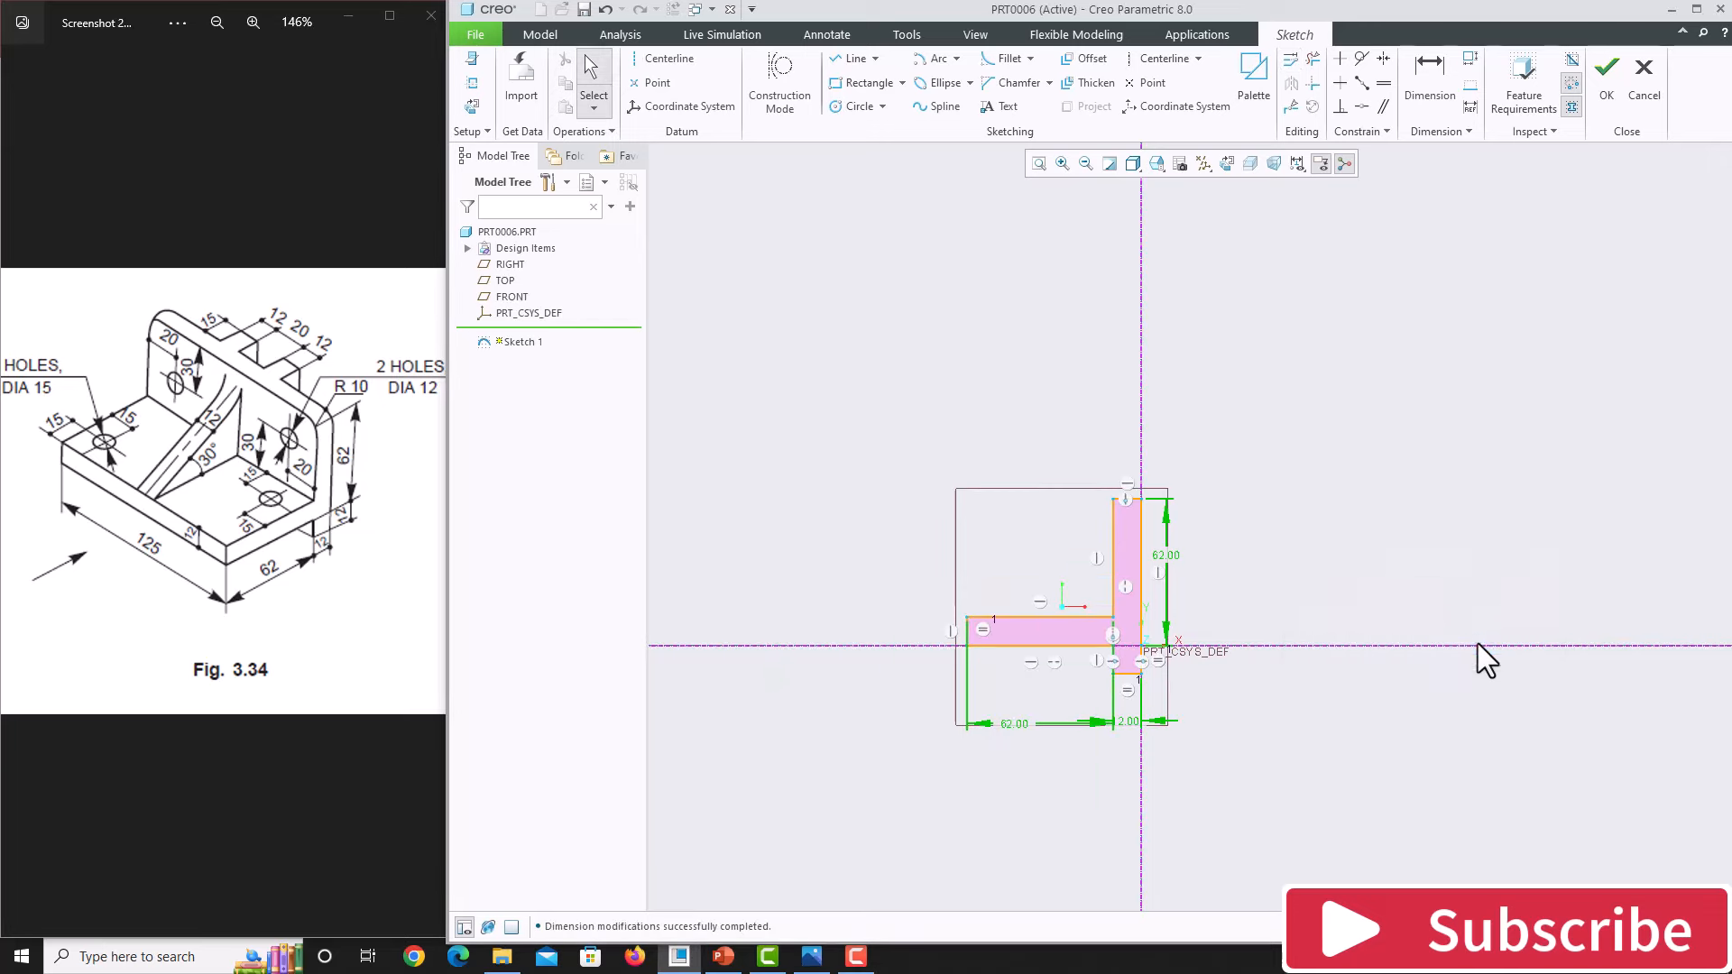
pyautogui.click(1039, 164)
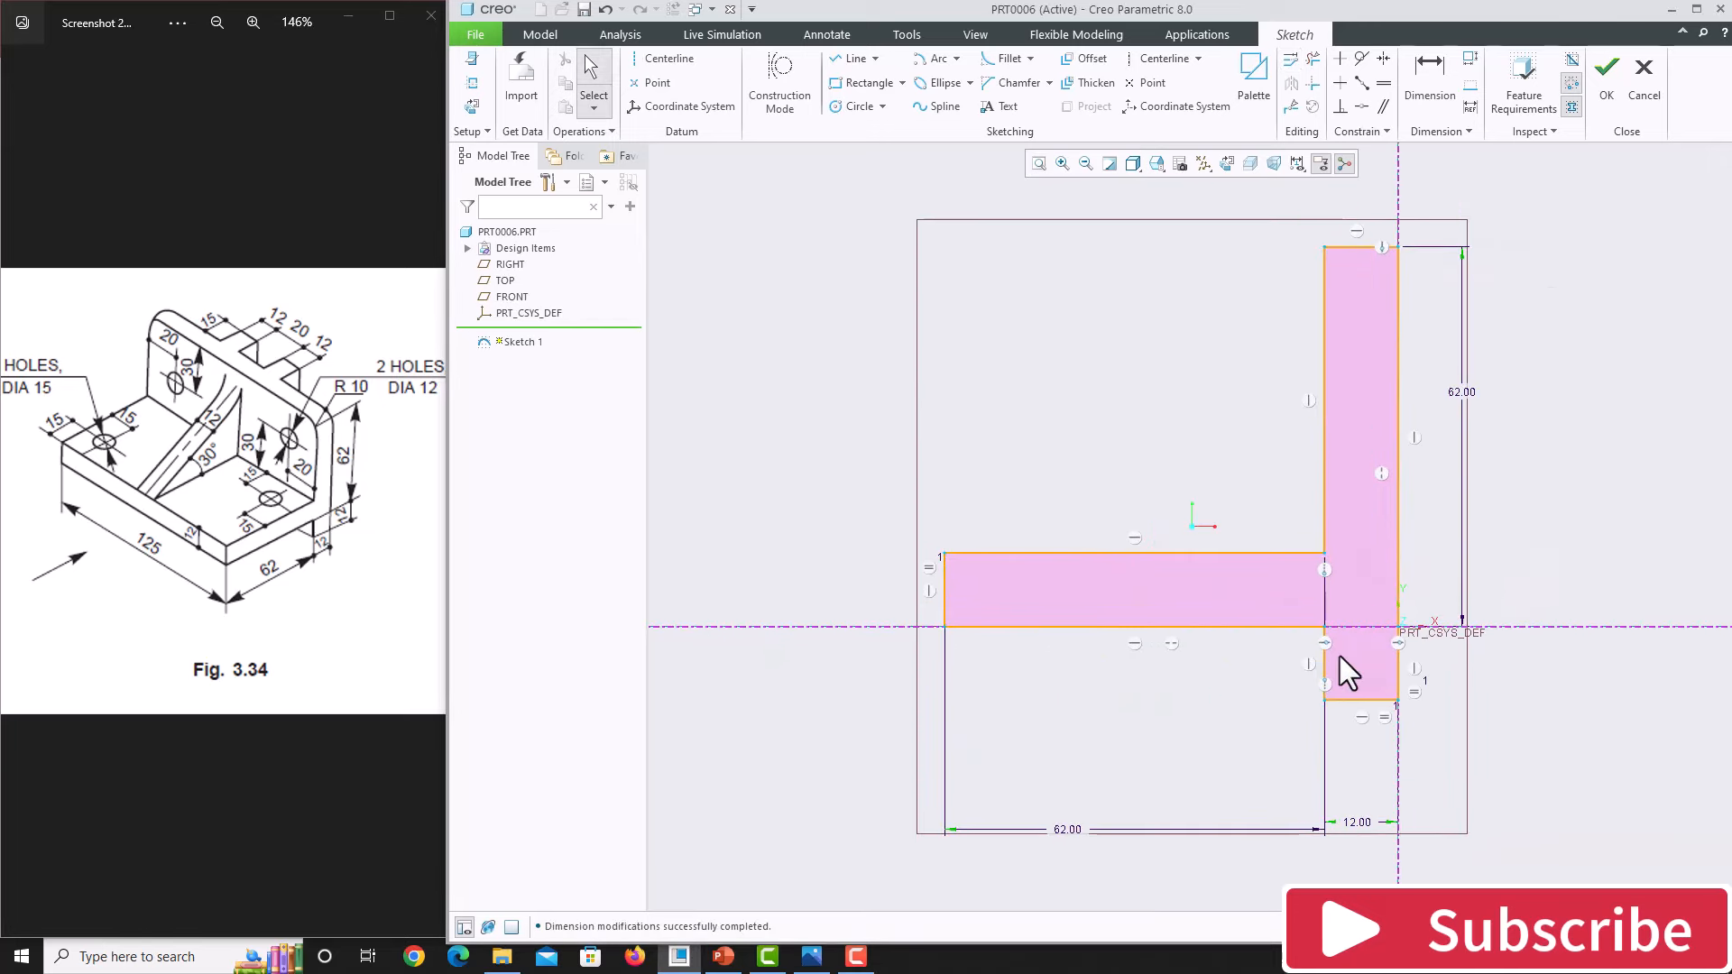
pyautogui.click(1606, 111)
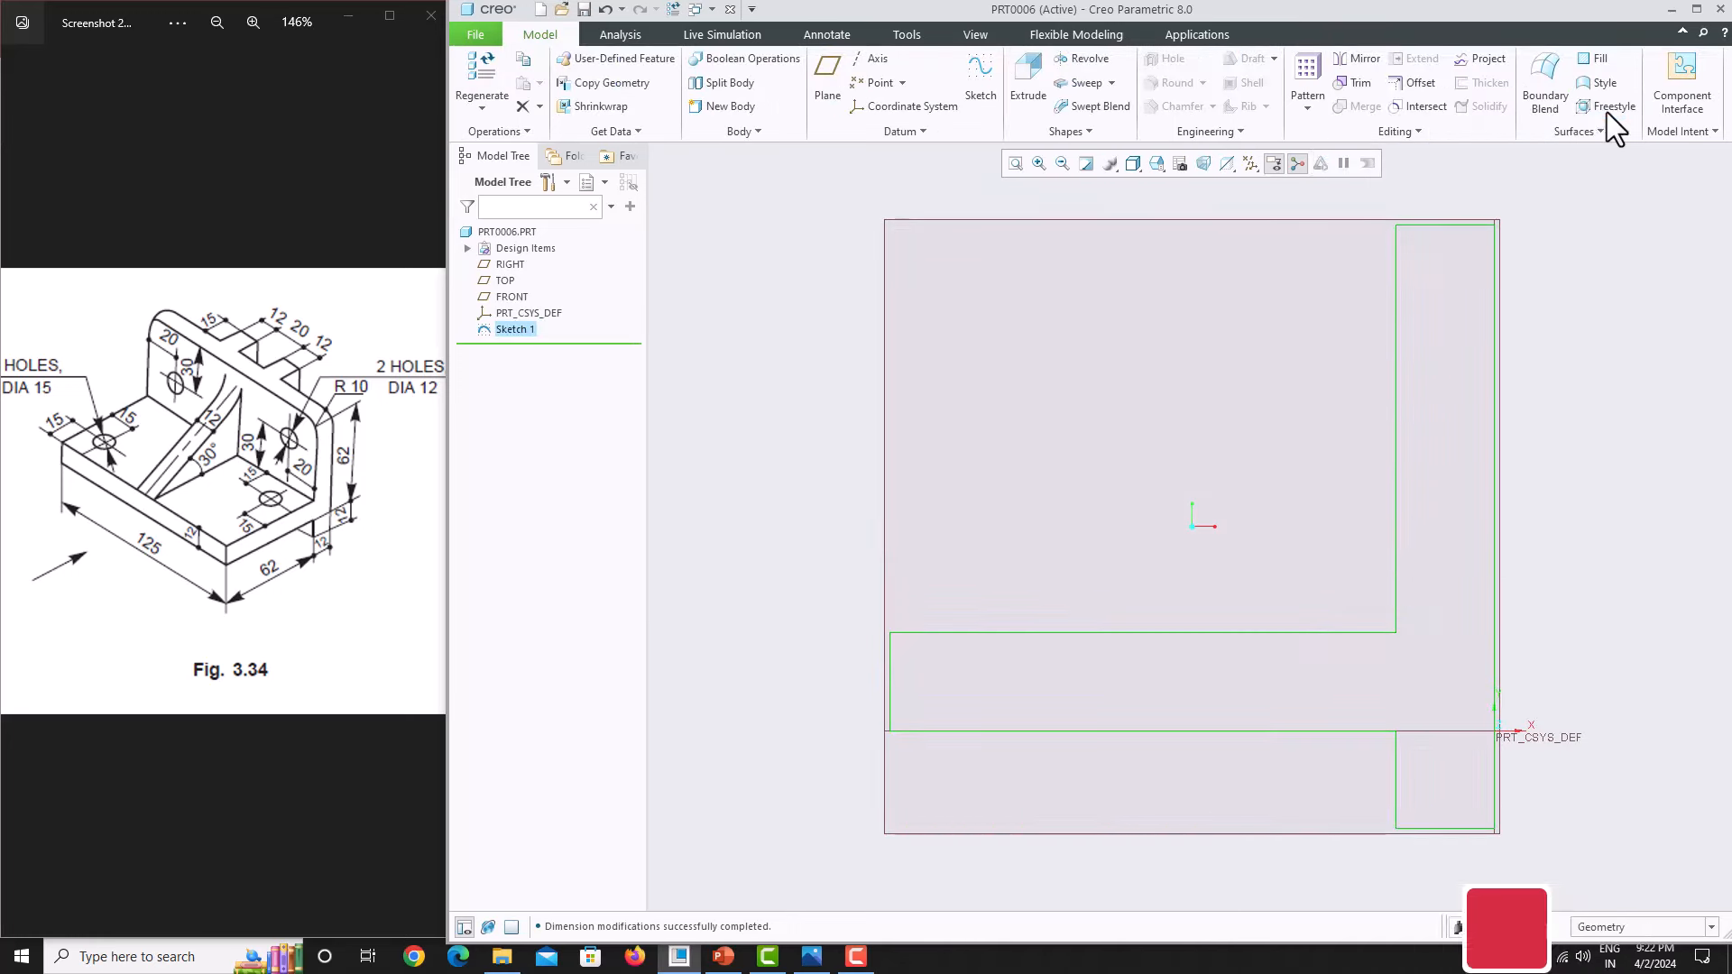
# Step: Extrude the profile as a solid symmetrically about the sketch plane to a depth of 125 mm
pyautogui.click(1025, 90)
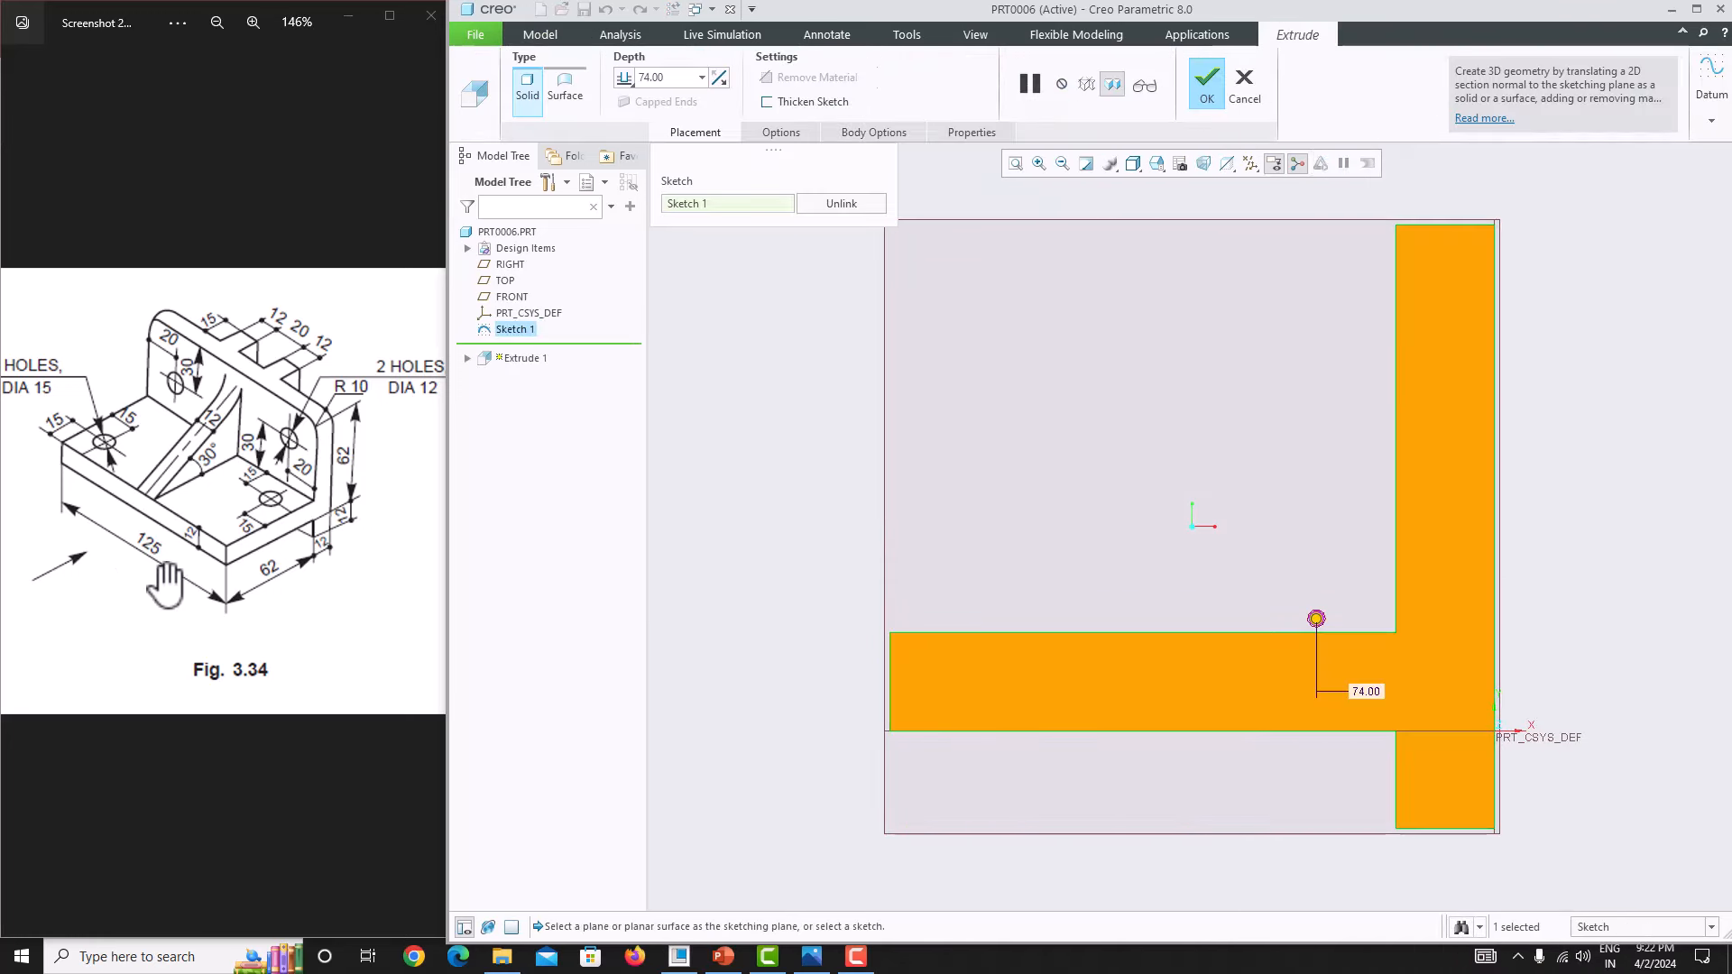
pyautogui.click(629, 77)
pyautogui.click(648, 115)
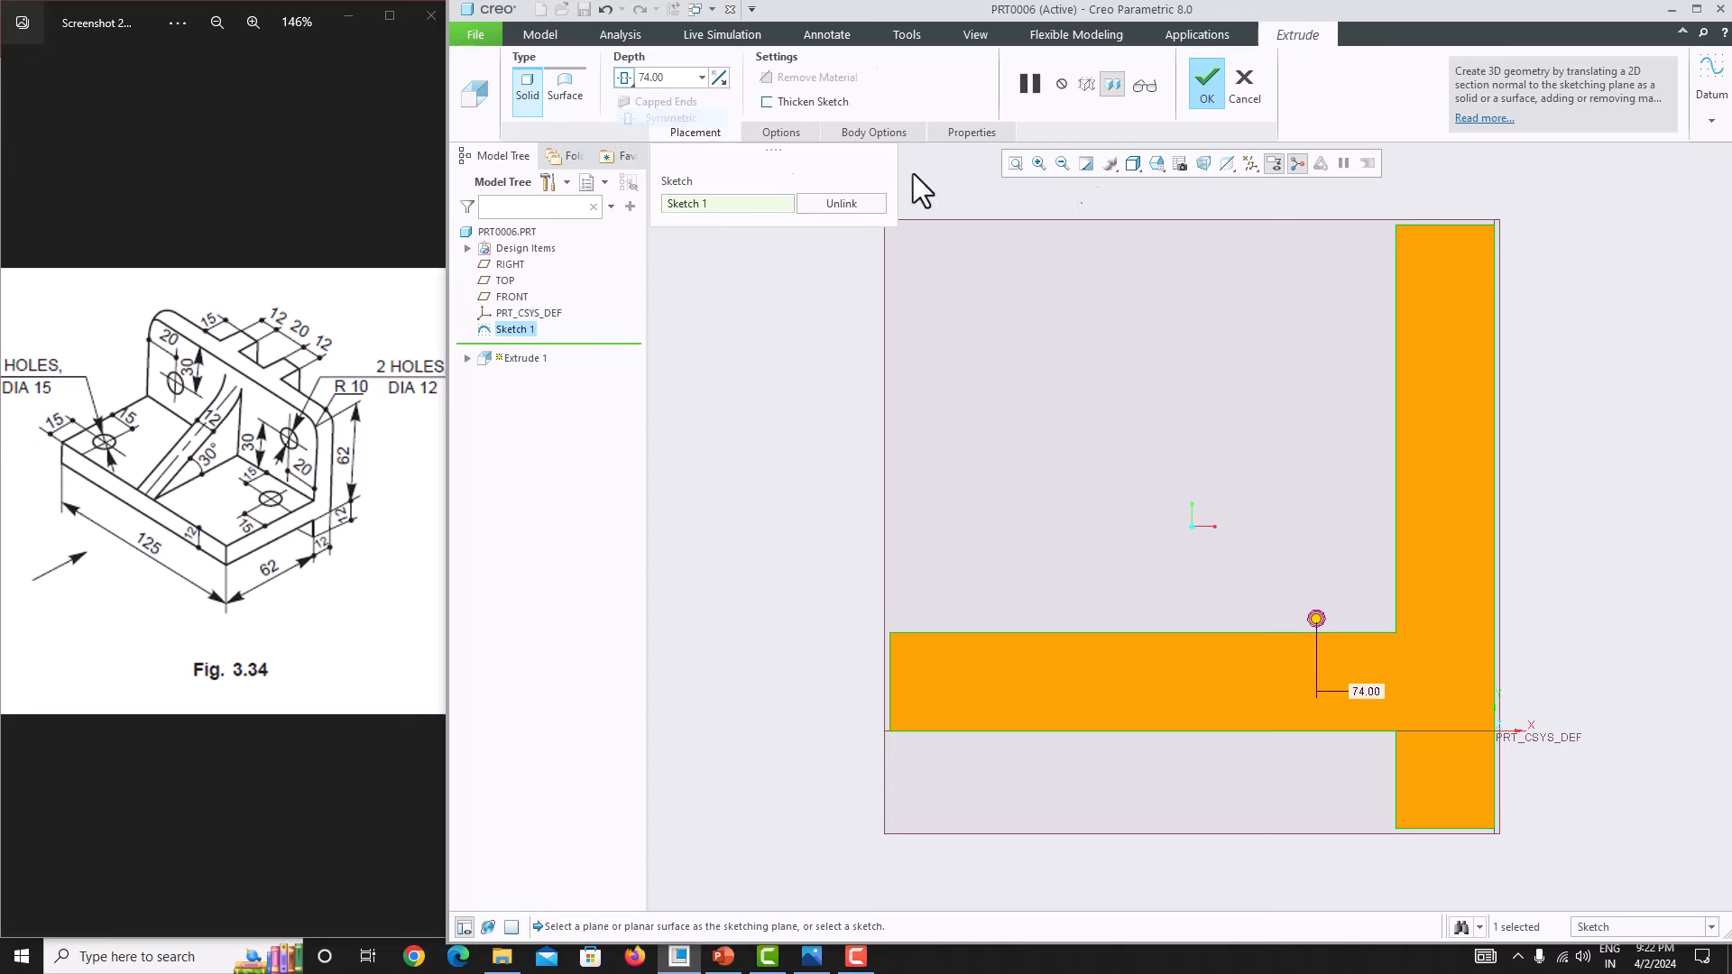
pyautogui.doubleClick(683, 78)
pyautogui.write('125')
pyautogui.press('Return')
pyautogui.click(1199, 90)
pyautogui.hotkey('ctrl', 'd')
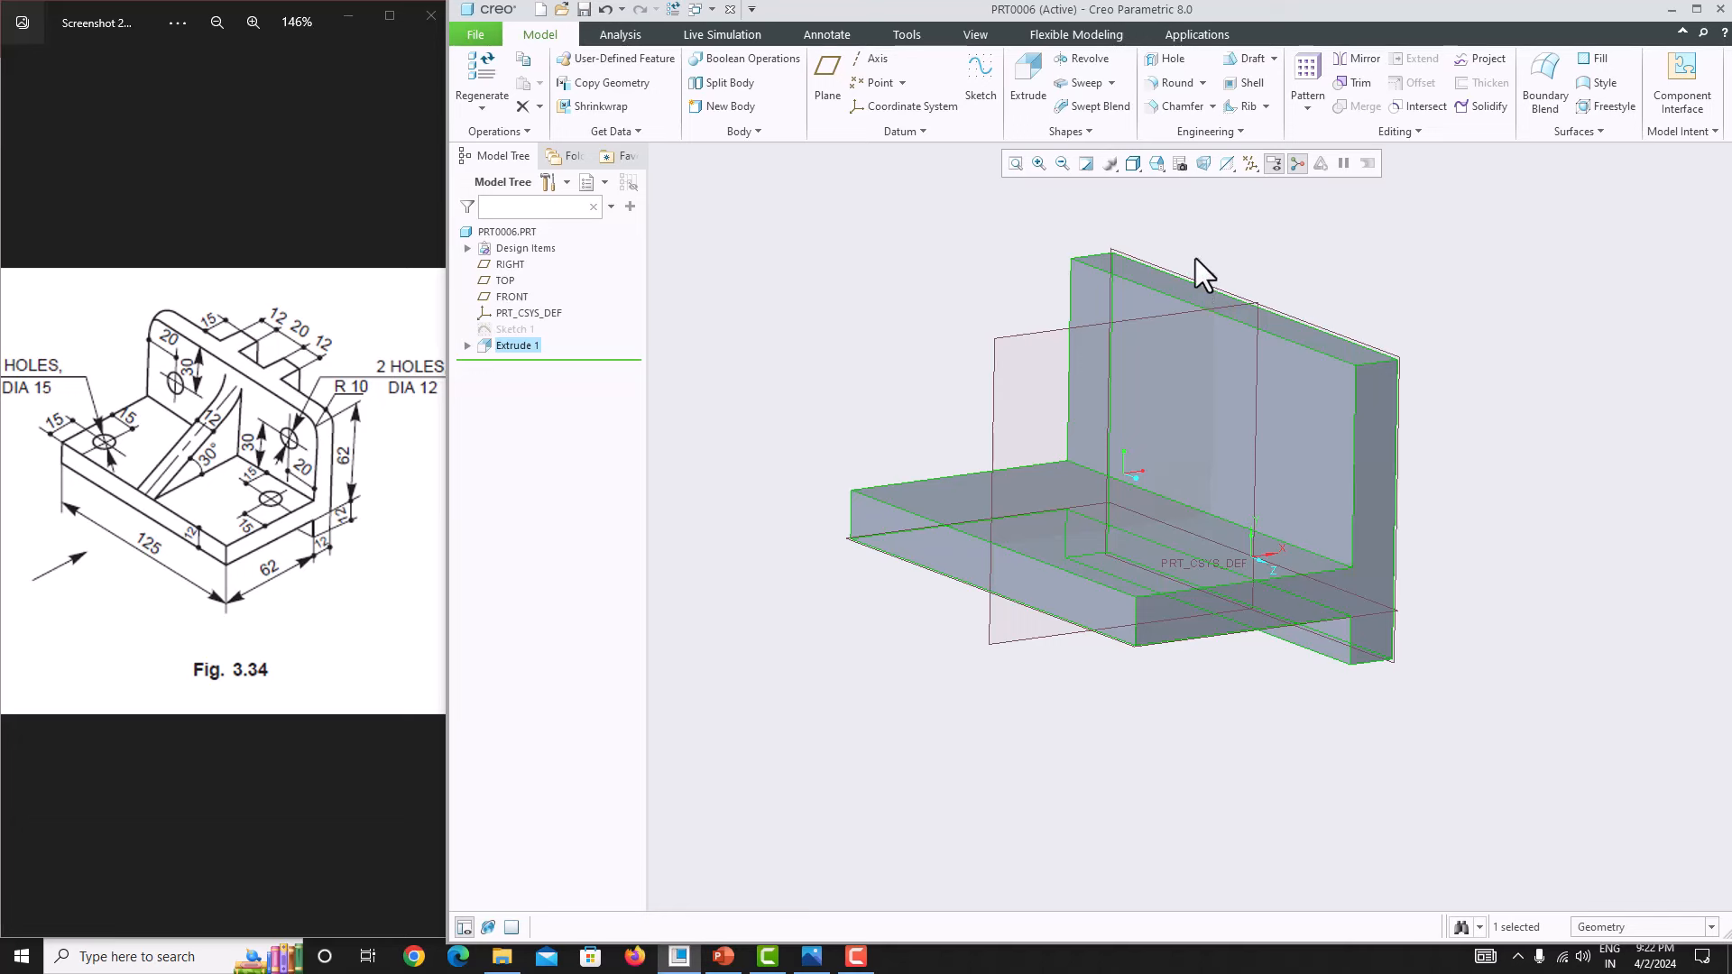
# Step: Start a sketch on the top face of the vertical plate, facing it squarely, and add the FRONT datum plane as a reference
pyautogui.click(1176, 285)
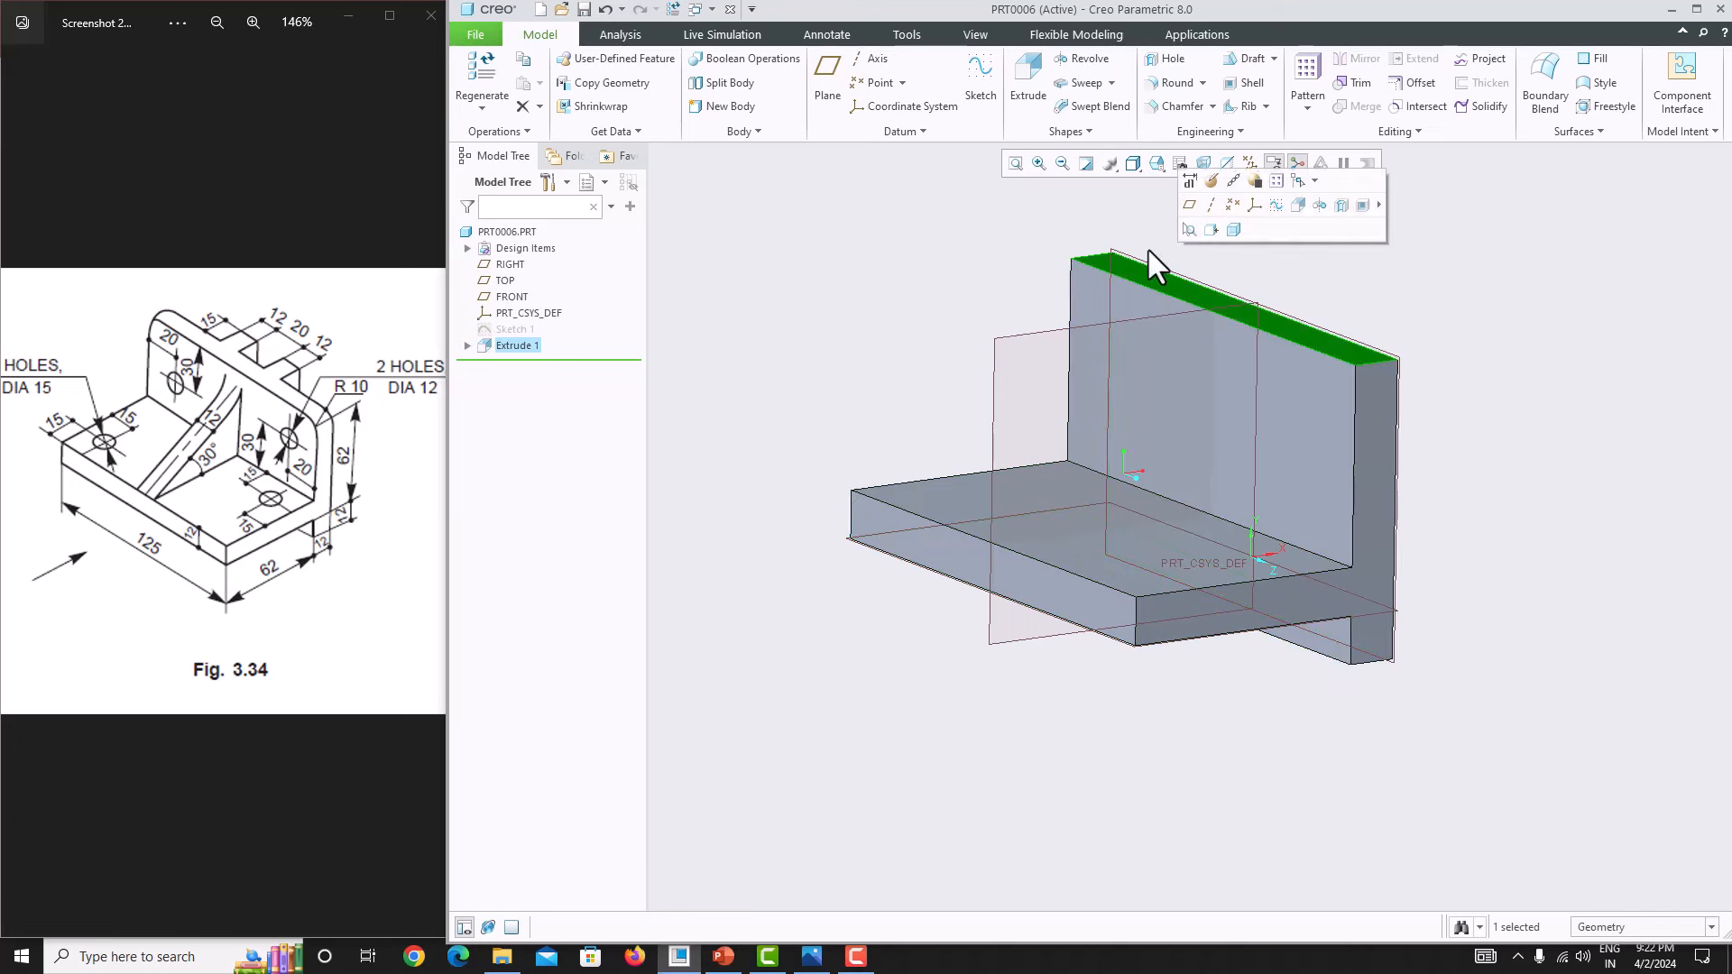
pyautogui.click(985, 90)
pyautogui.click(1225, 164)
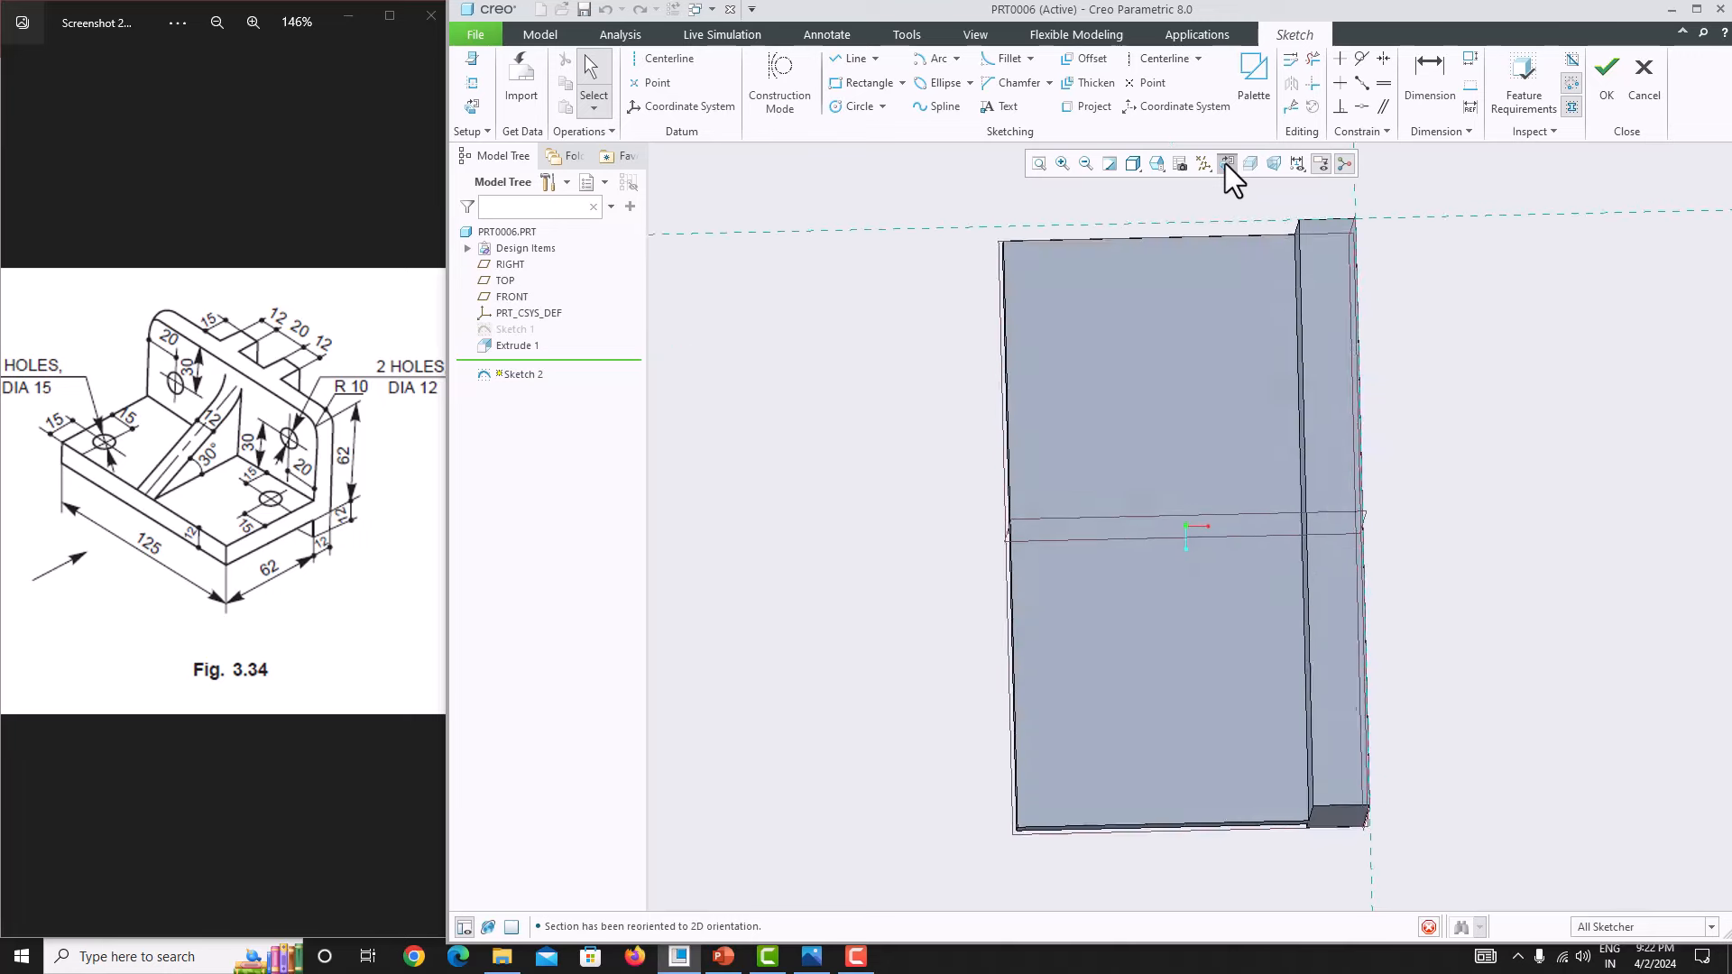
pyautogui.click(471, 83)
pyautogui.click(1324, 526)
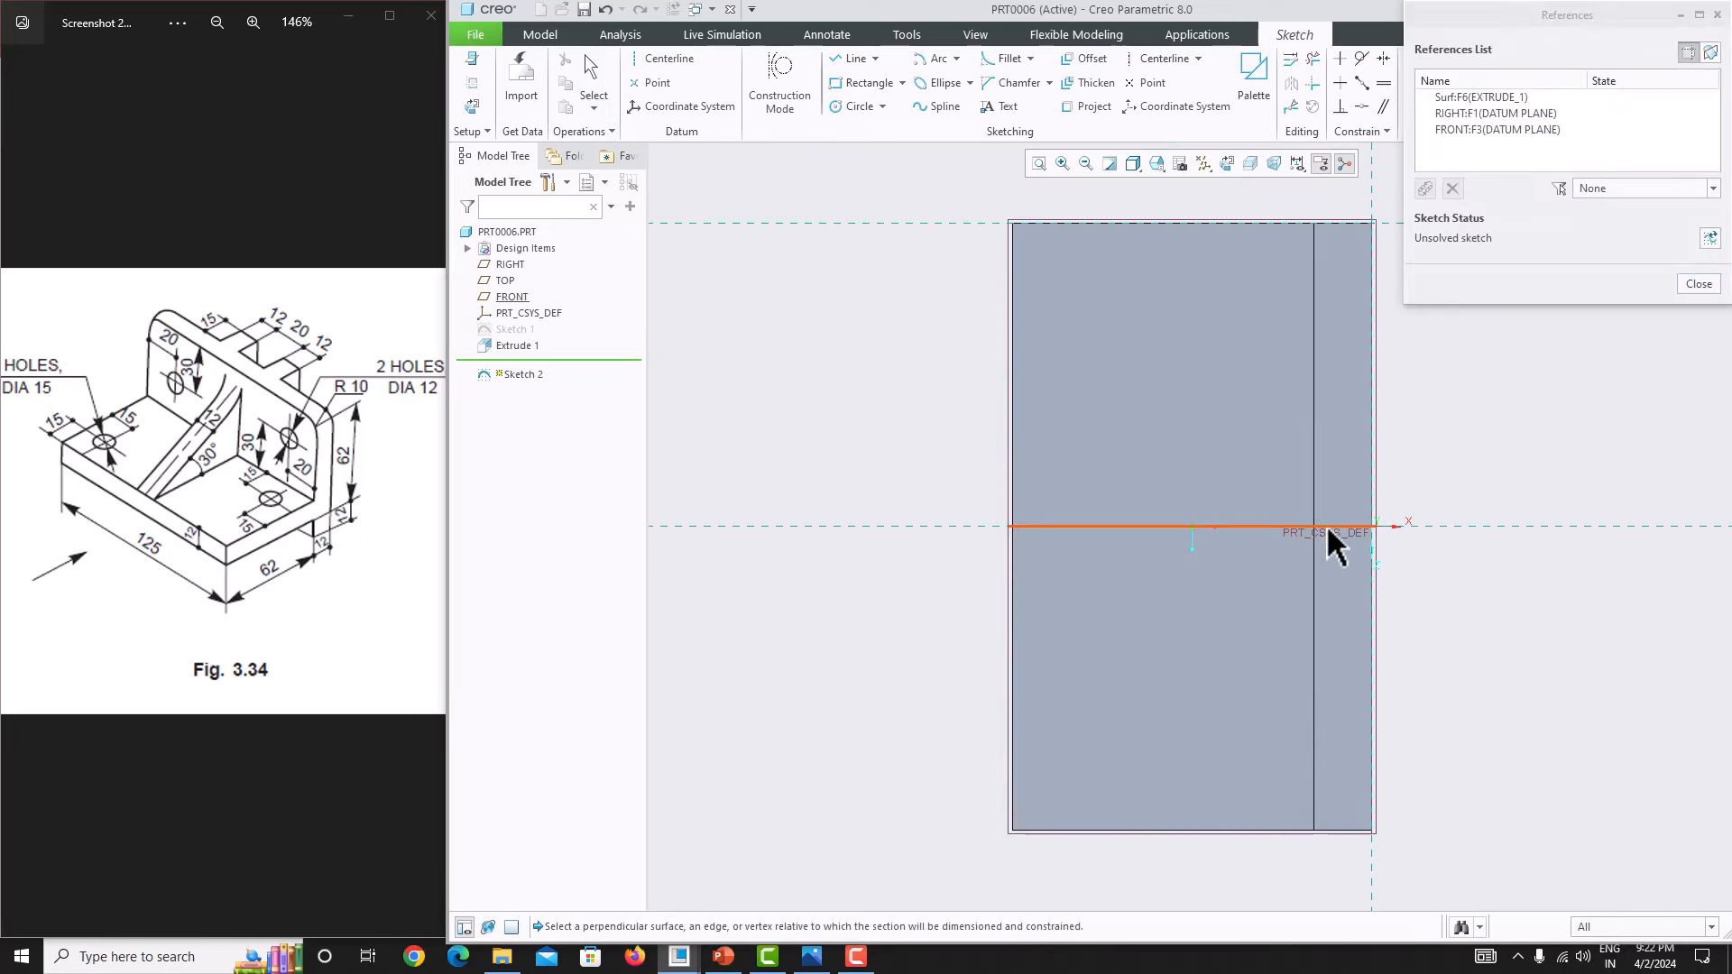
pyautogui.click(1700, 292)
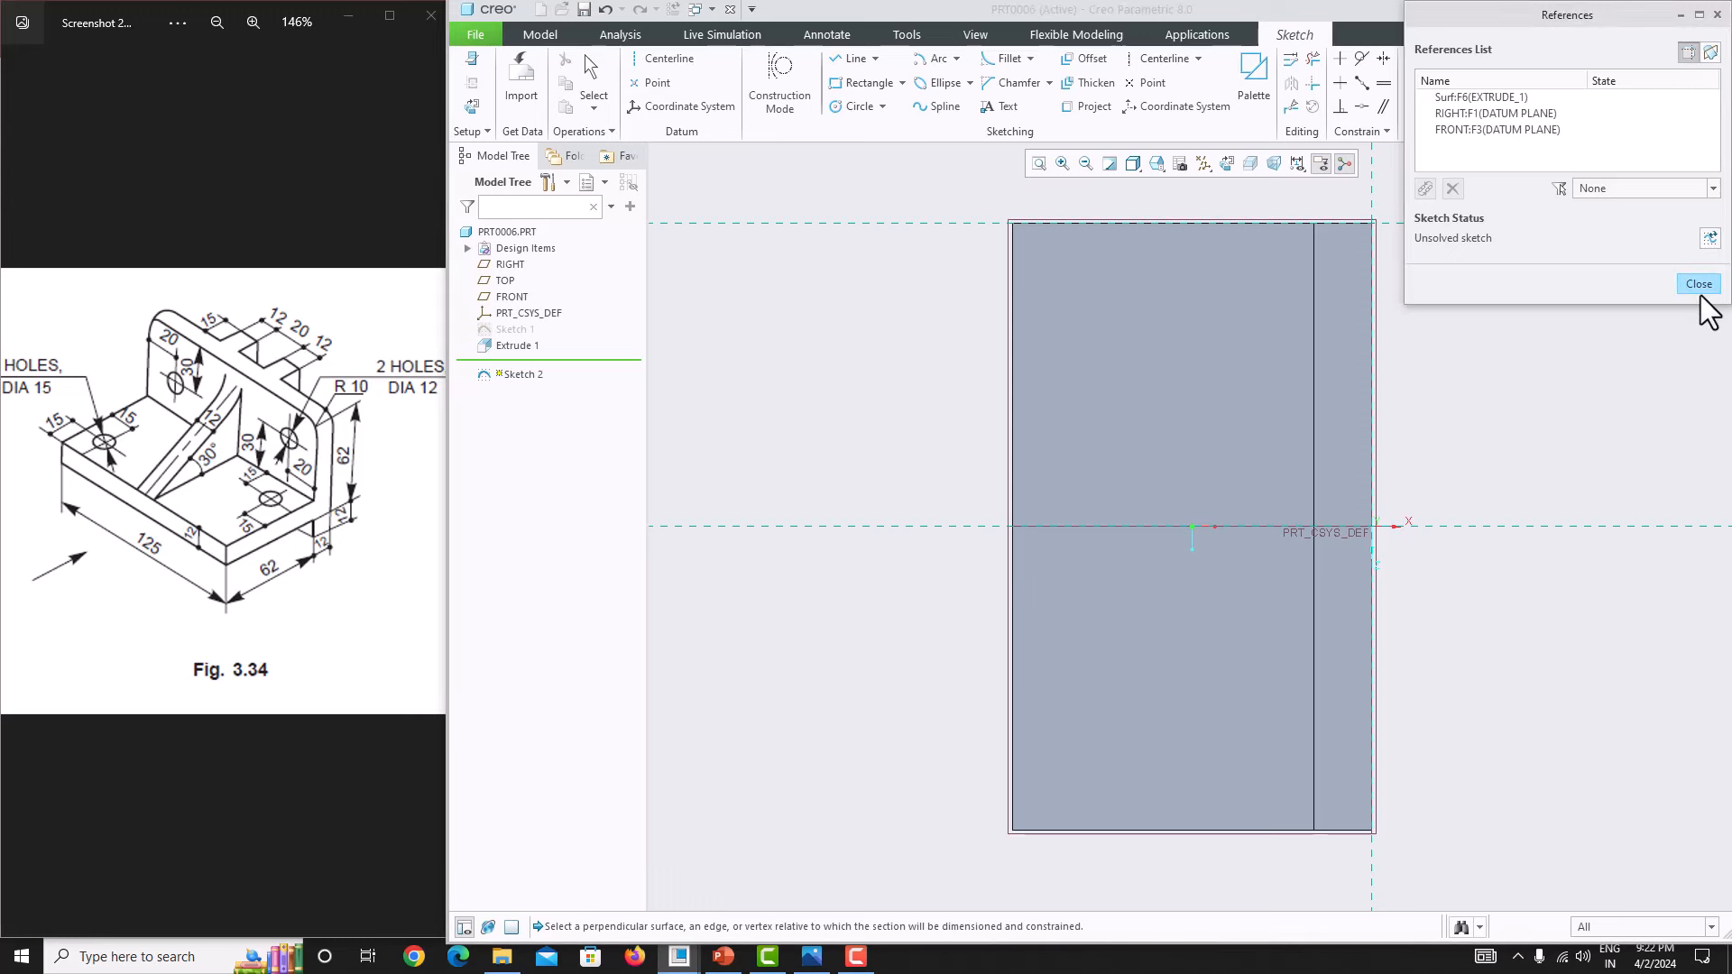
pyautogui.click(1699, 291)
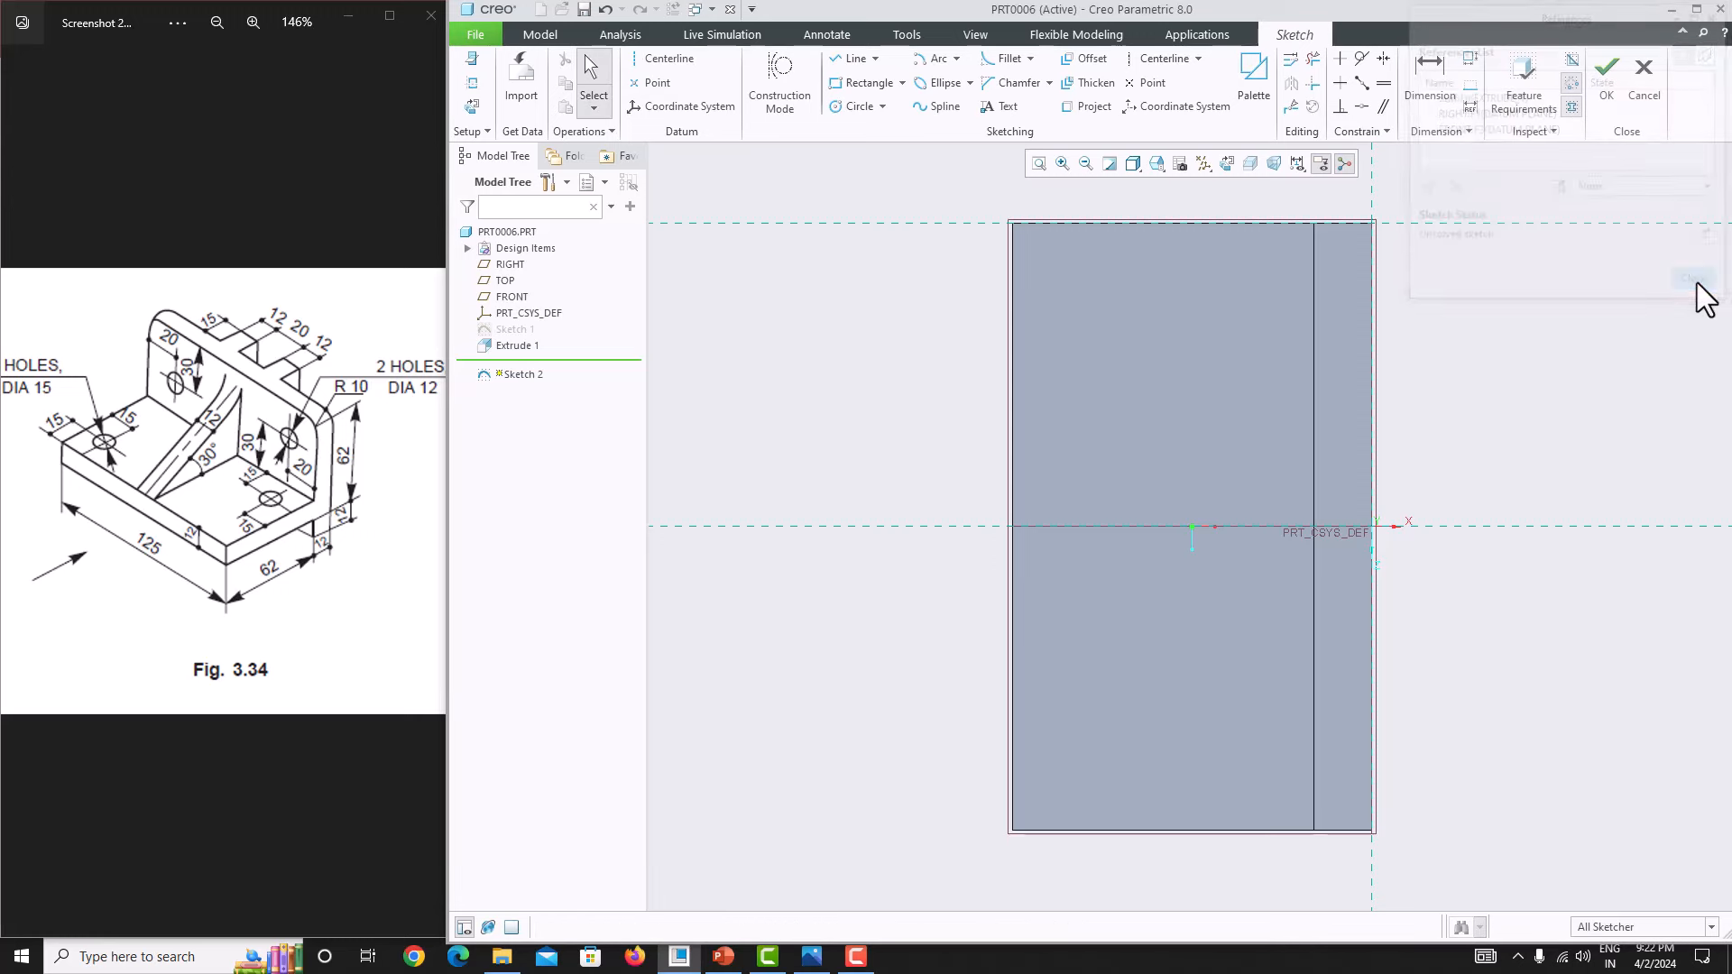
# Step: Sketch a rectangle about 17 by 13 mm outward from the vertical plate's back edge, about 7 mm above the horizontal reference
pyautogui.click(851, 80)
pyautogui.click(1375, 432)
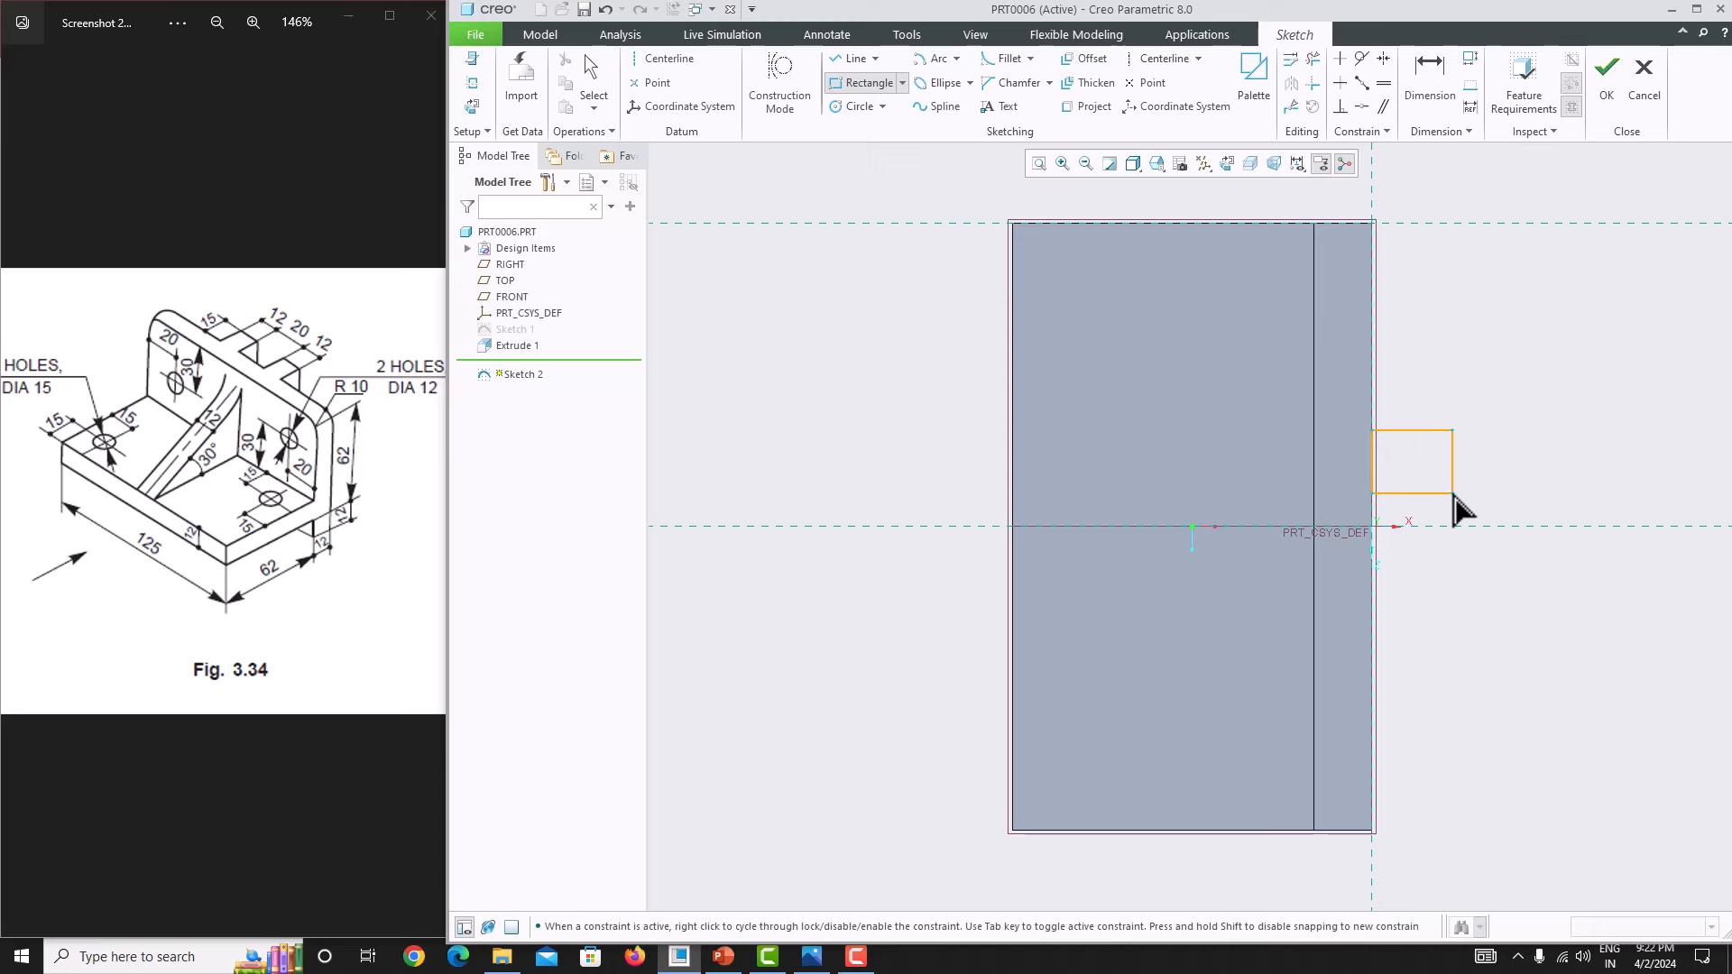
pyautogui.click(1453, 494)
pyautogui.middleClick(1480, 479)
# Step: Set the rectangle's height to 12 mm, its width to 15 mm and its distance from the horizontal reference to 10 mm
pyautogui.scroll(3, 1470, 474)
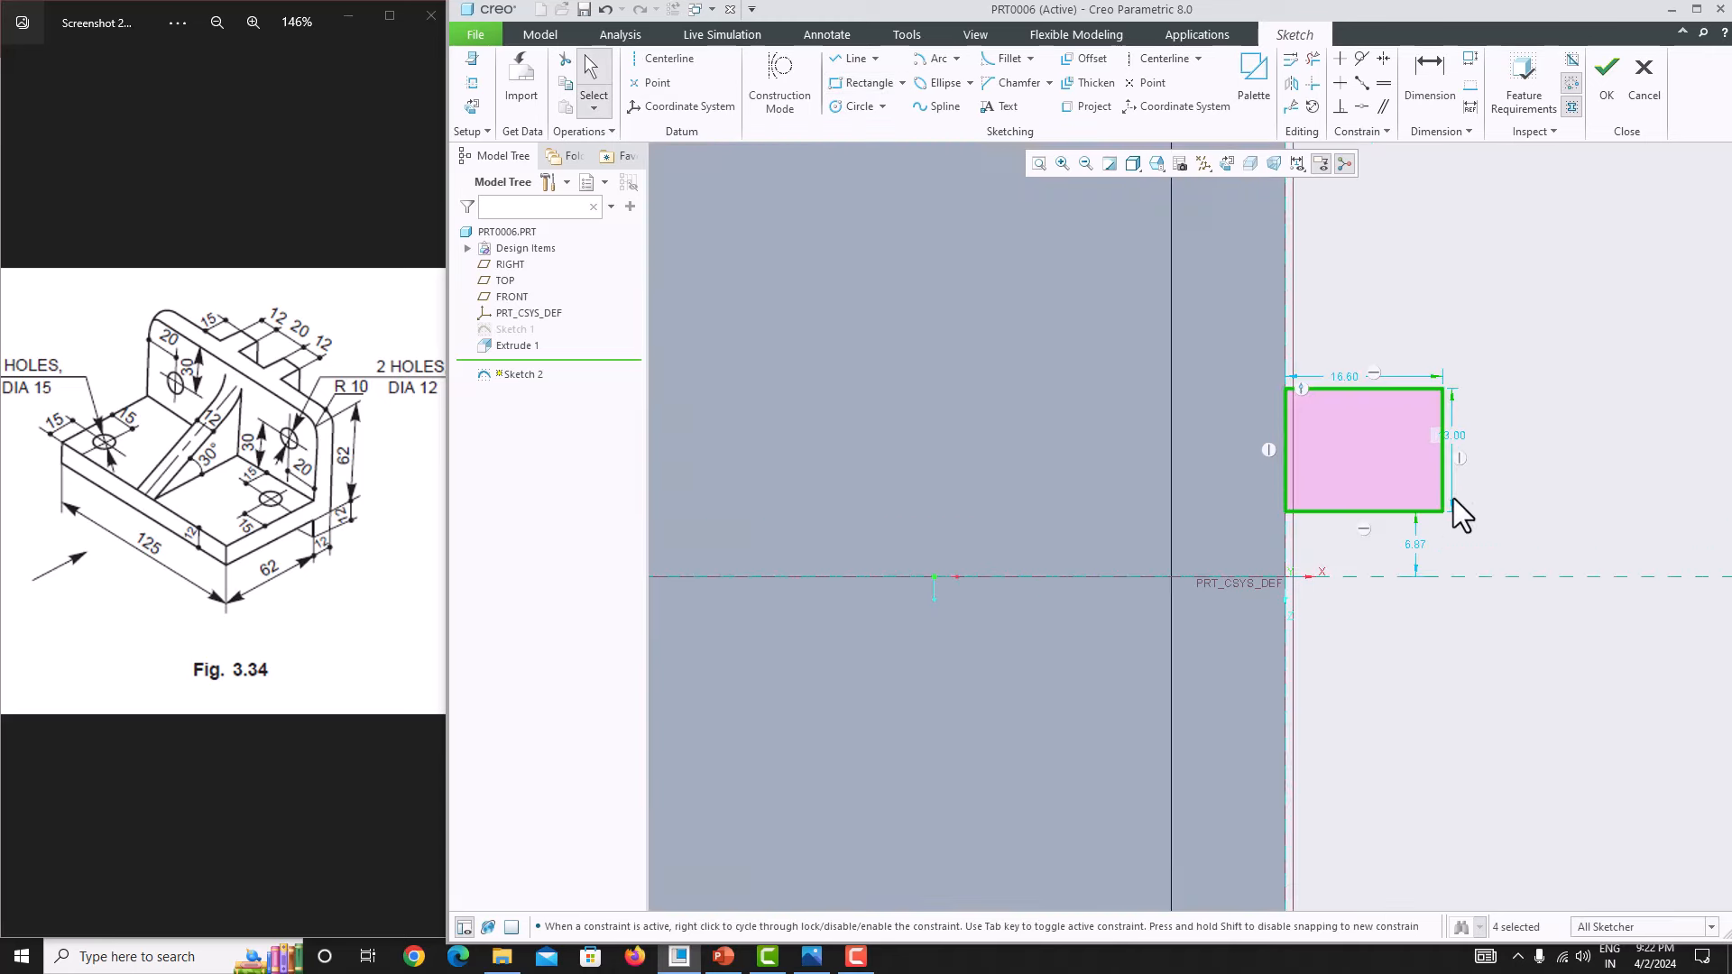
pyautogui.doubleClick(1454, 435)
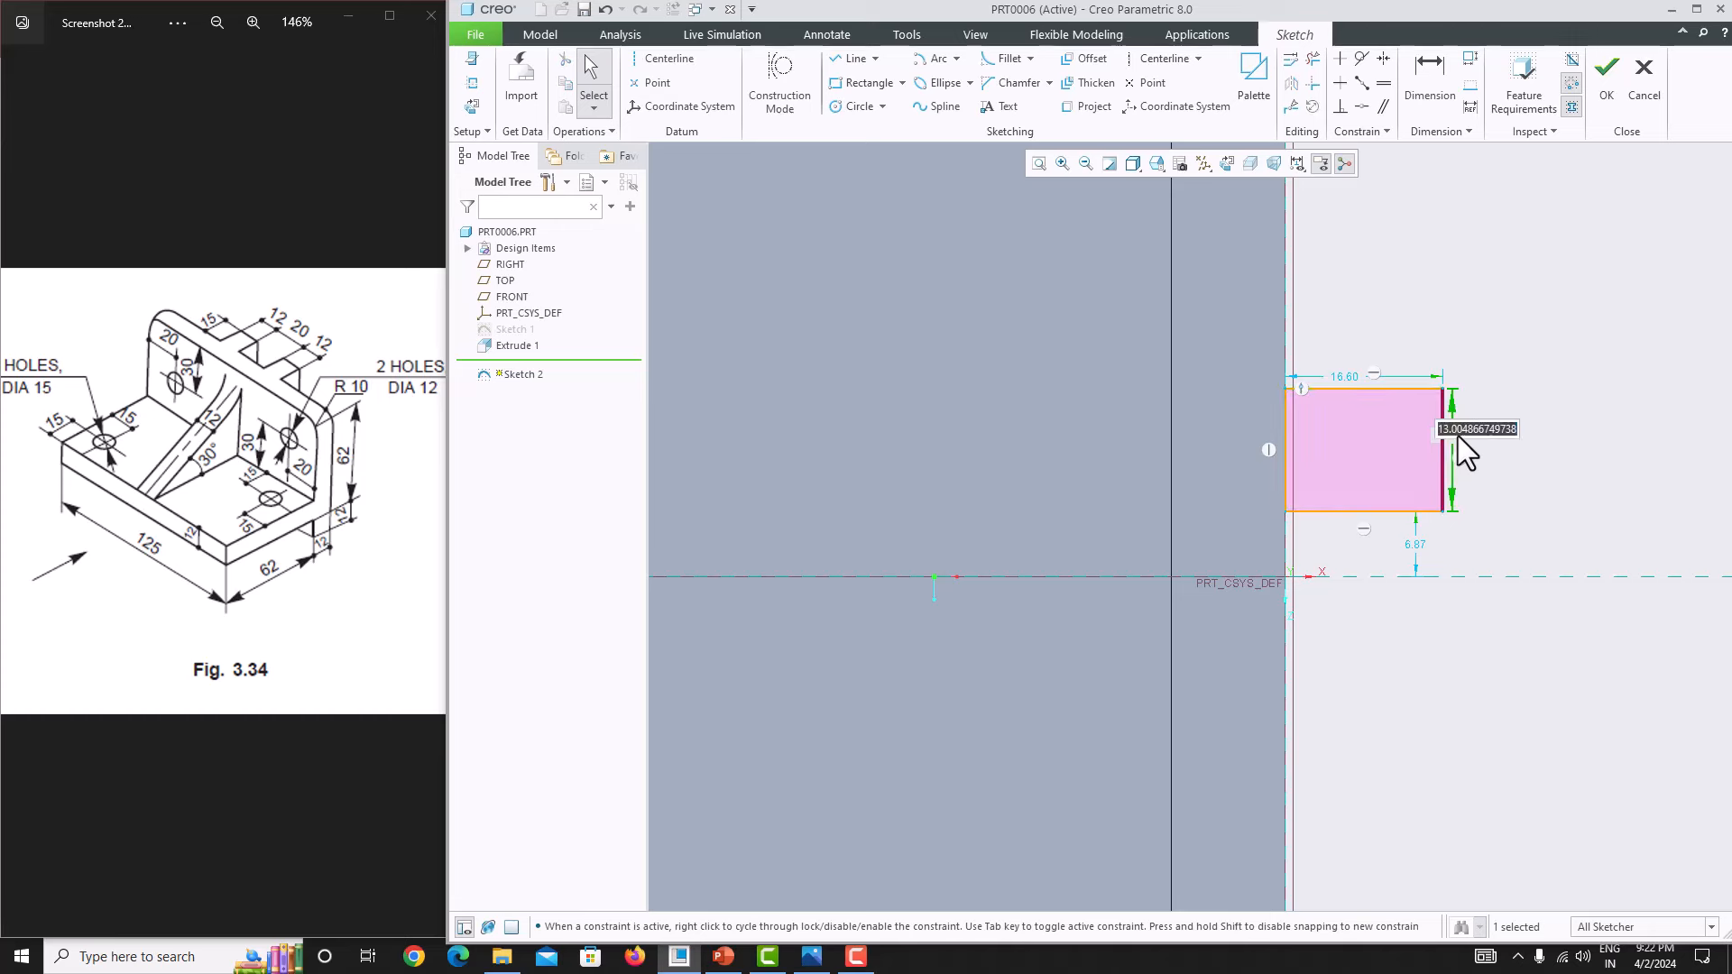
pyautogui.write('12')
pyautogui.press('Return')
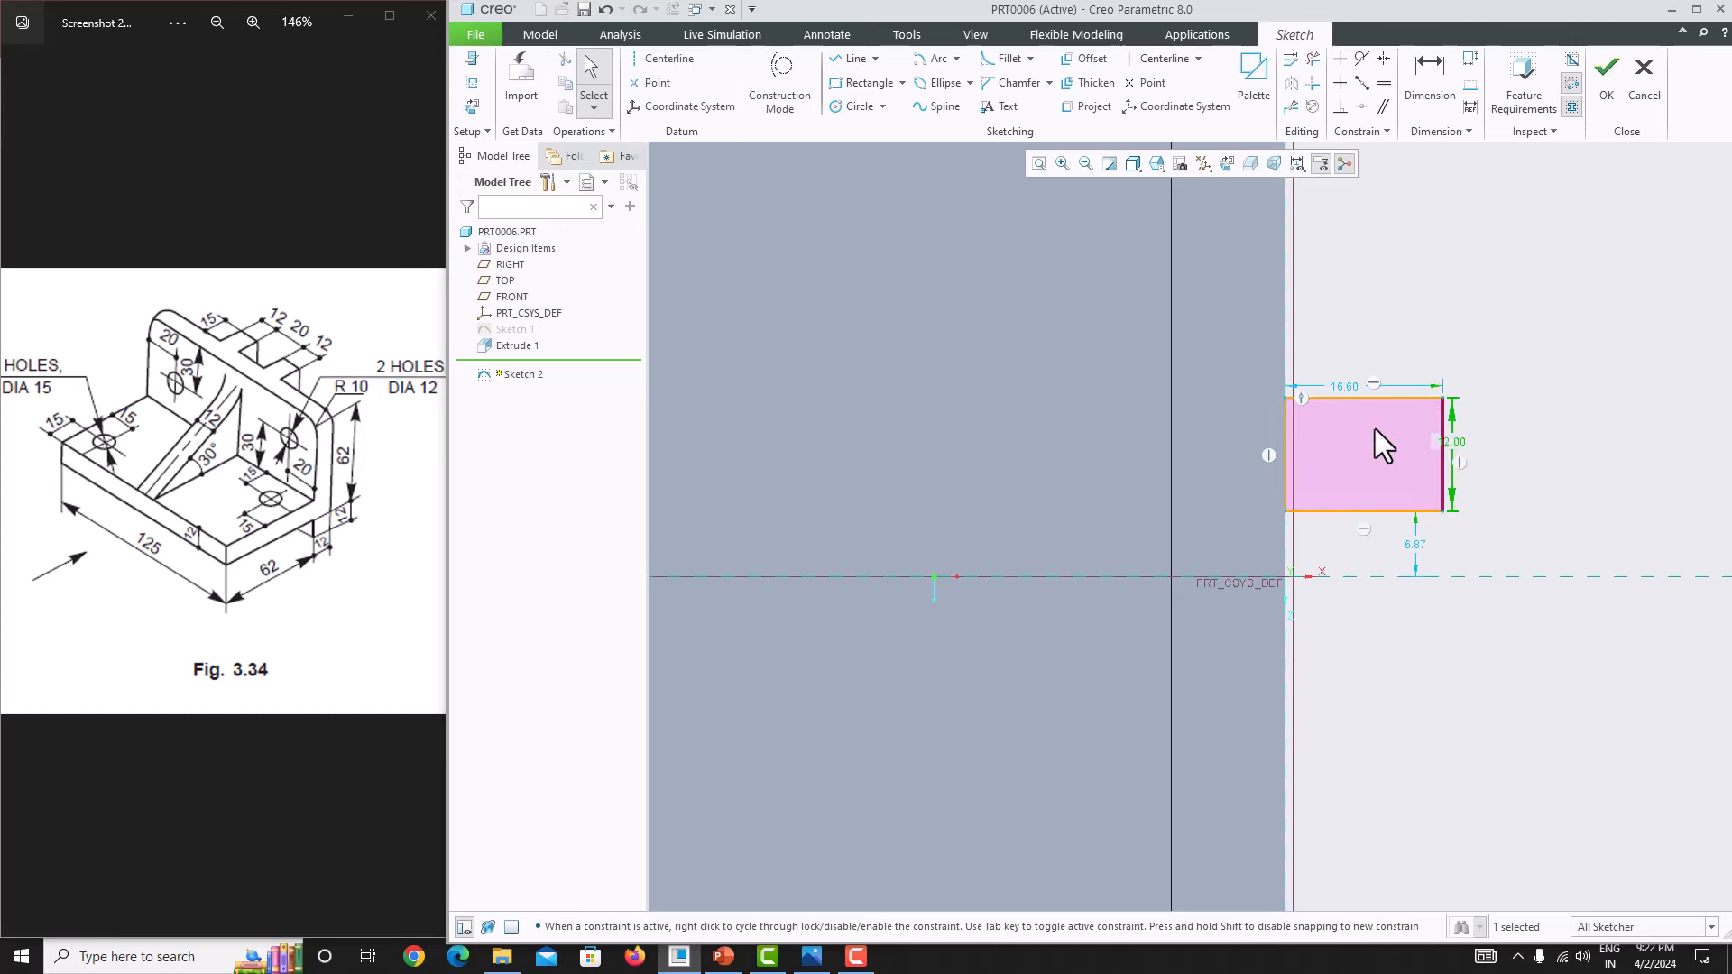
pyautogui.doubleClick(1338, 392)
pyautogui.write('15')
pyautogui.press('Return')
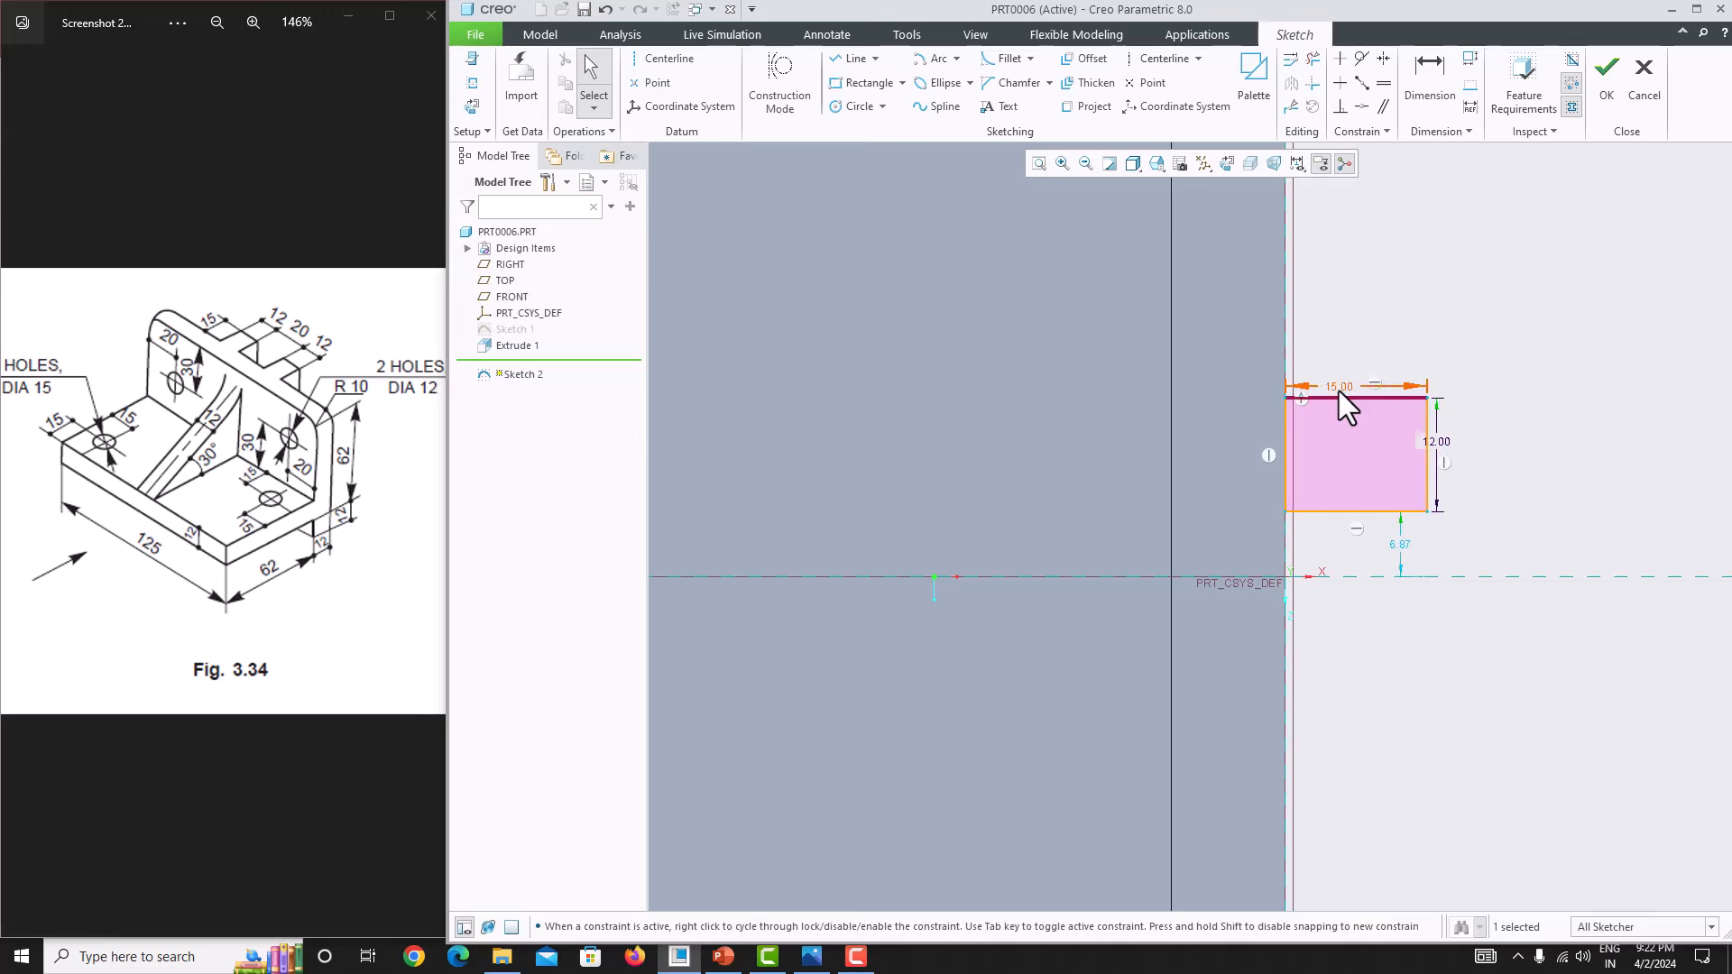
pyautogui.doubleClick(1402, 547)
pyautogui.write('10')
pyautogui.press('Return')
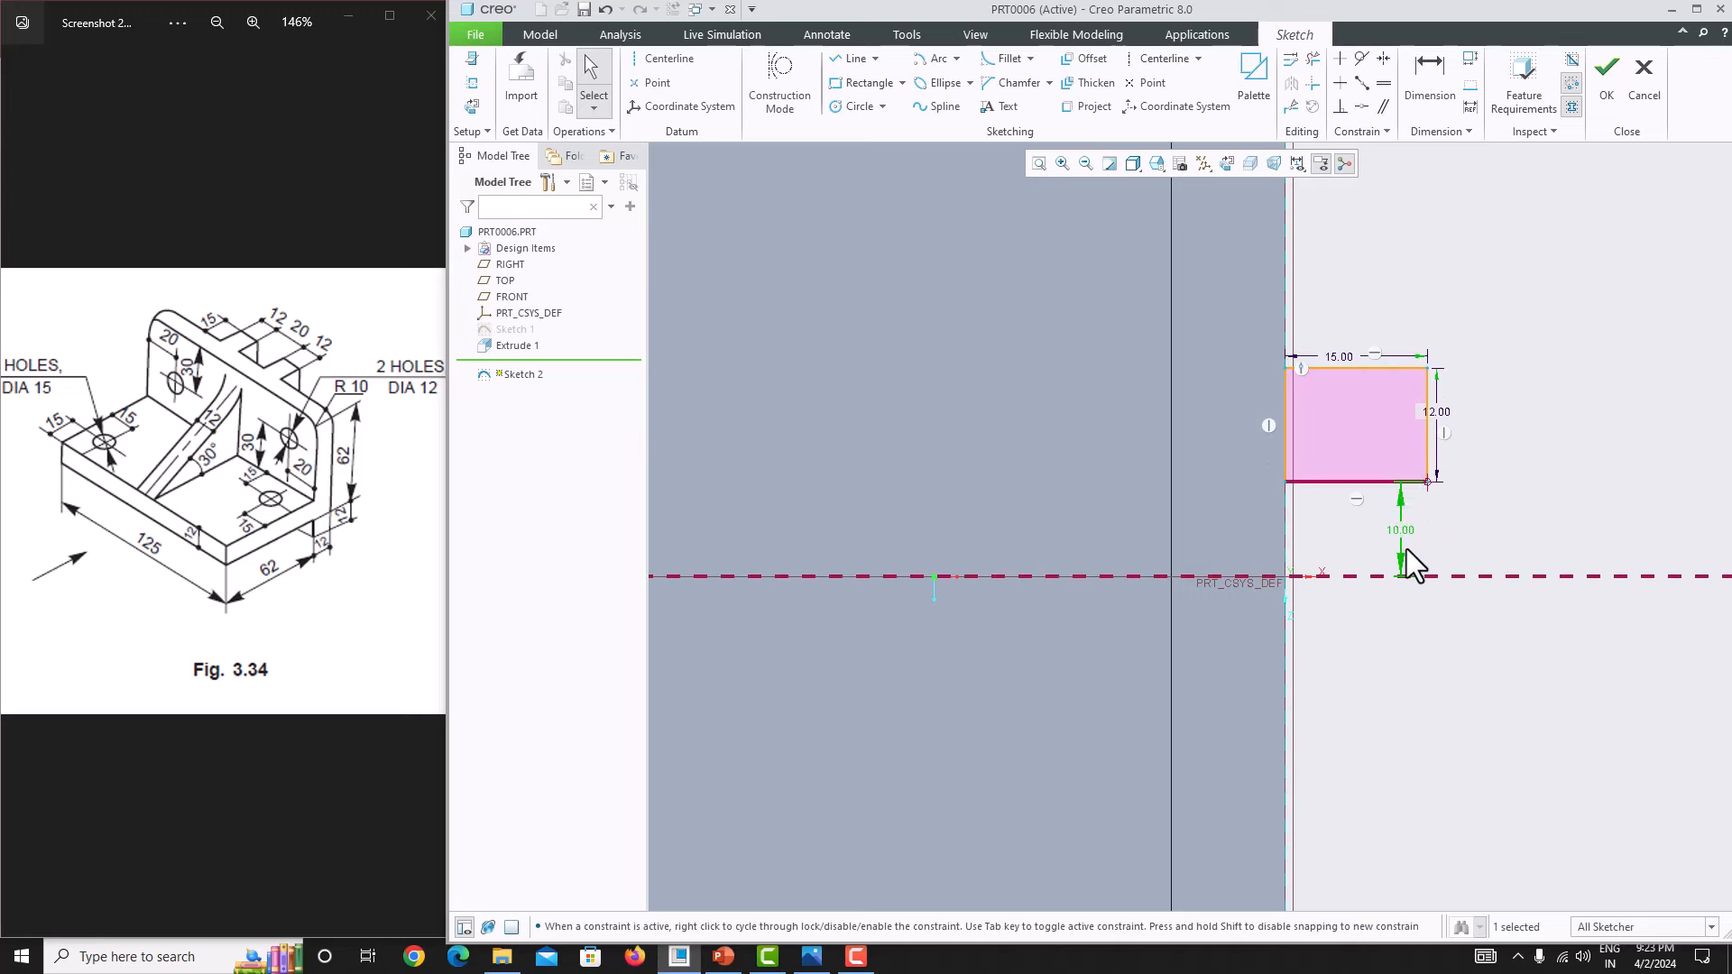
pyautogui.click(1528, 478)
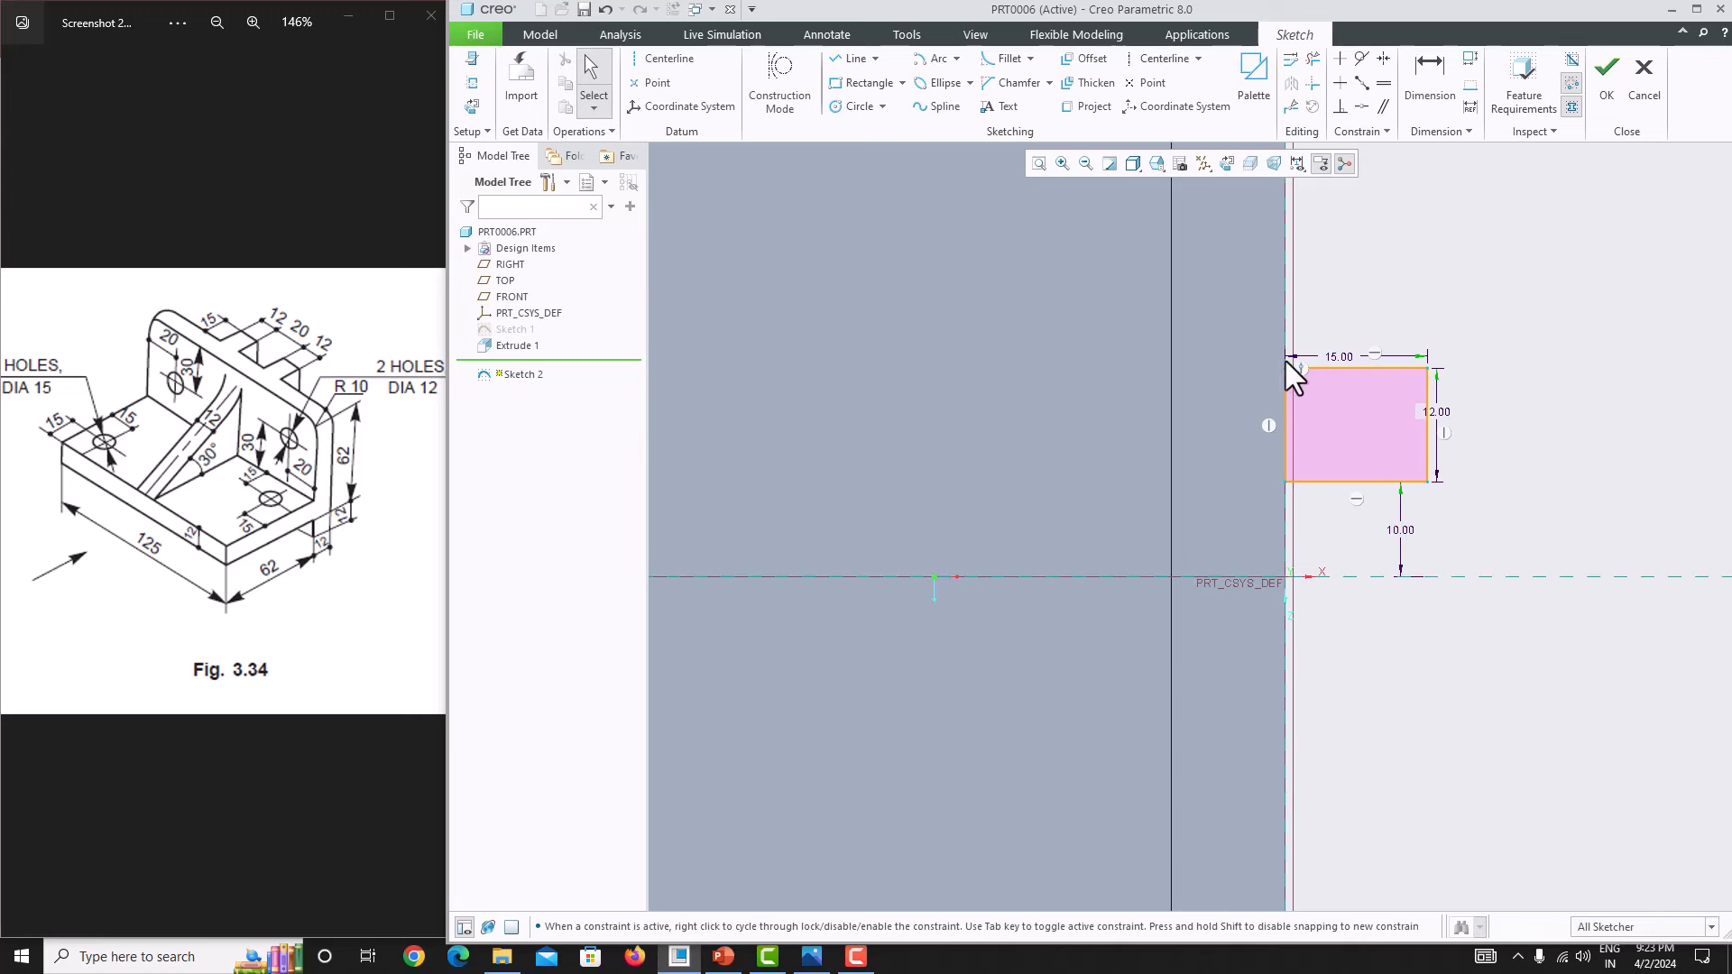
pyautogui.moveTo(1227, 334); pyautogui.dragTo(1589, 541)
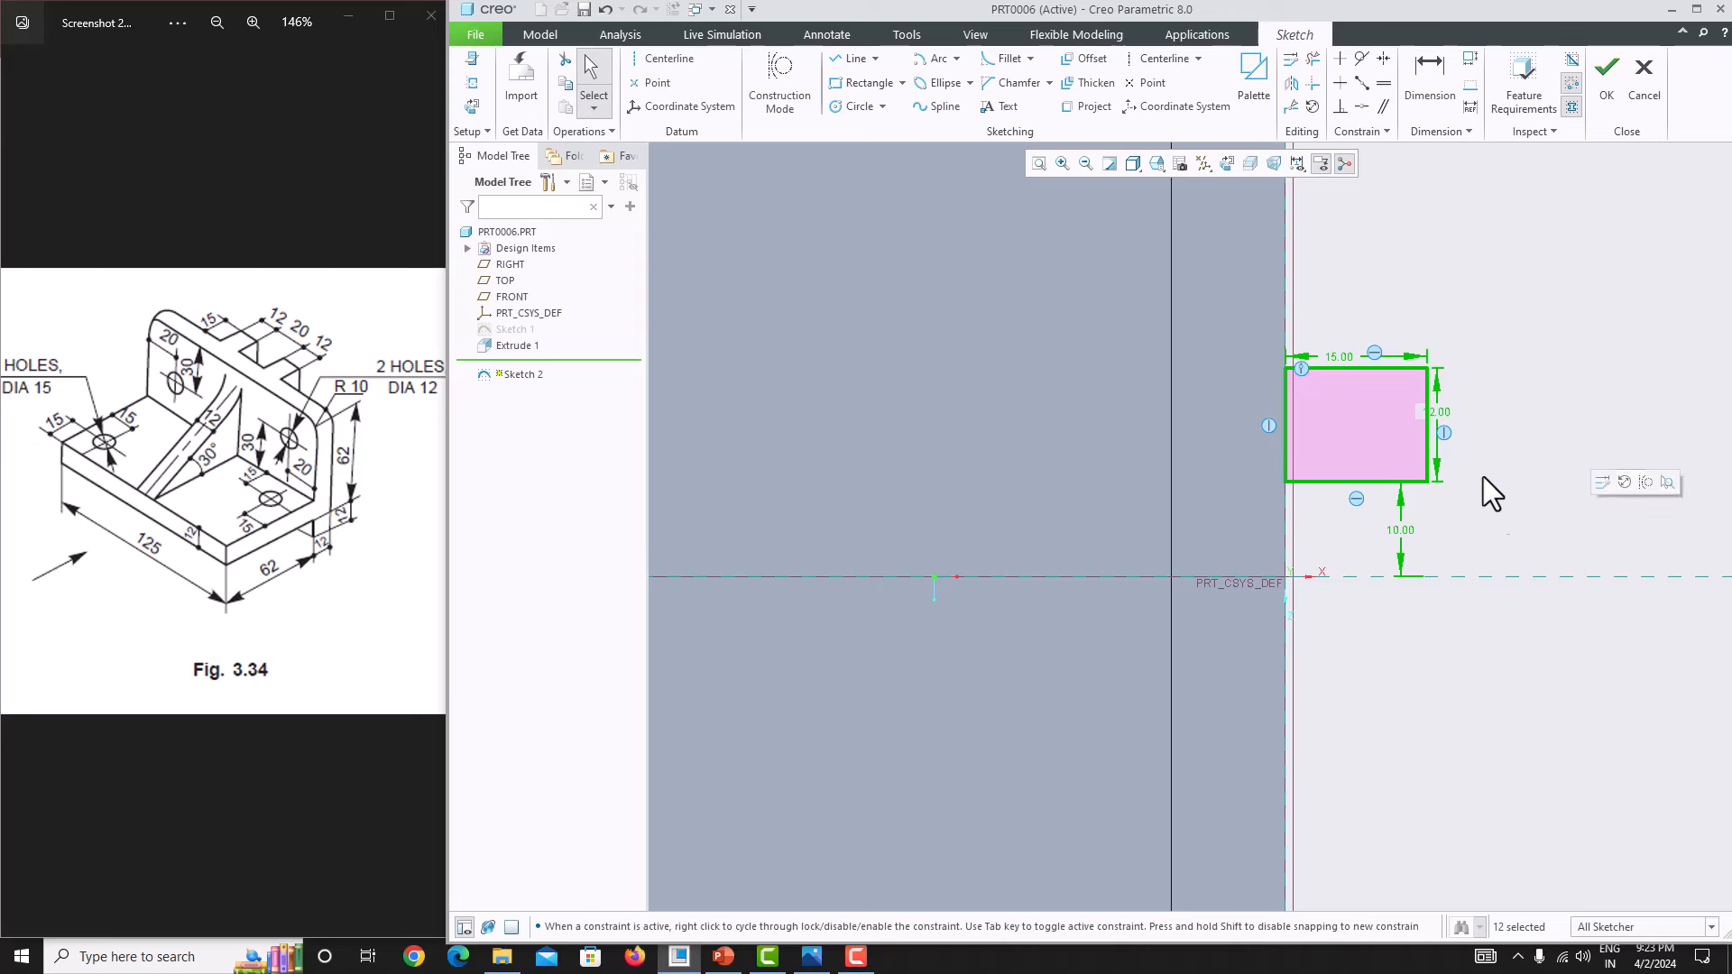
pyautogui.click(1303, 87)
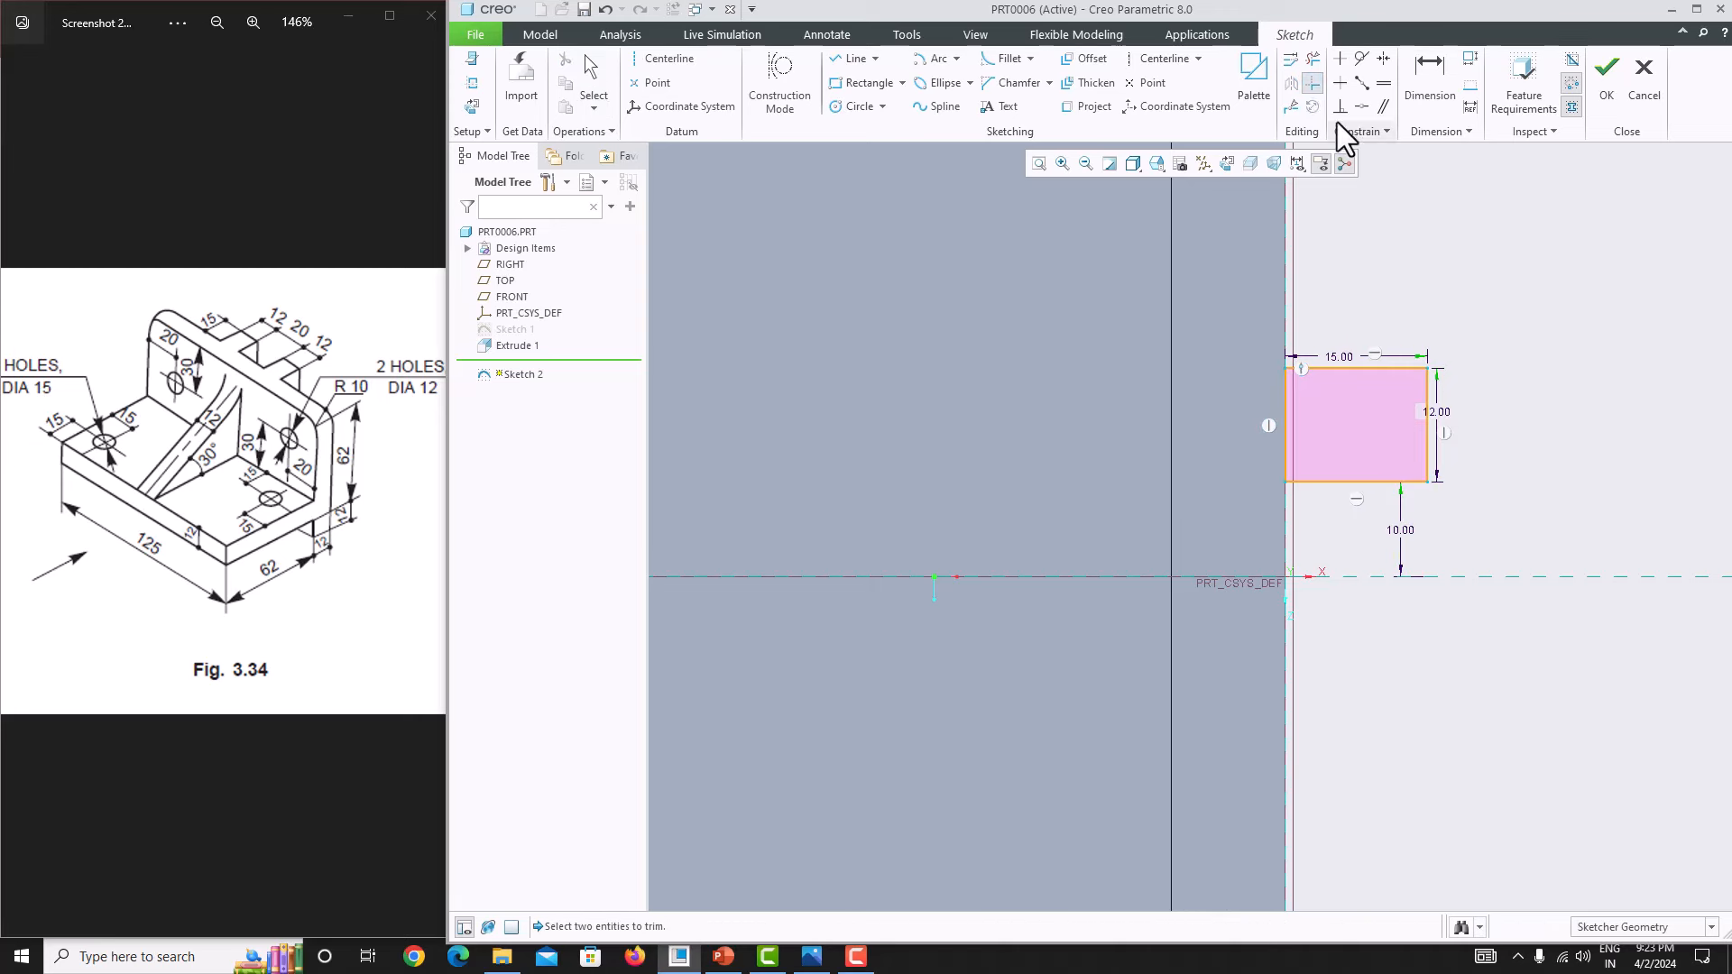
pyautogui.press('Escape')
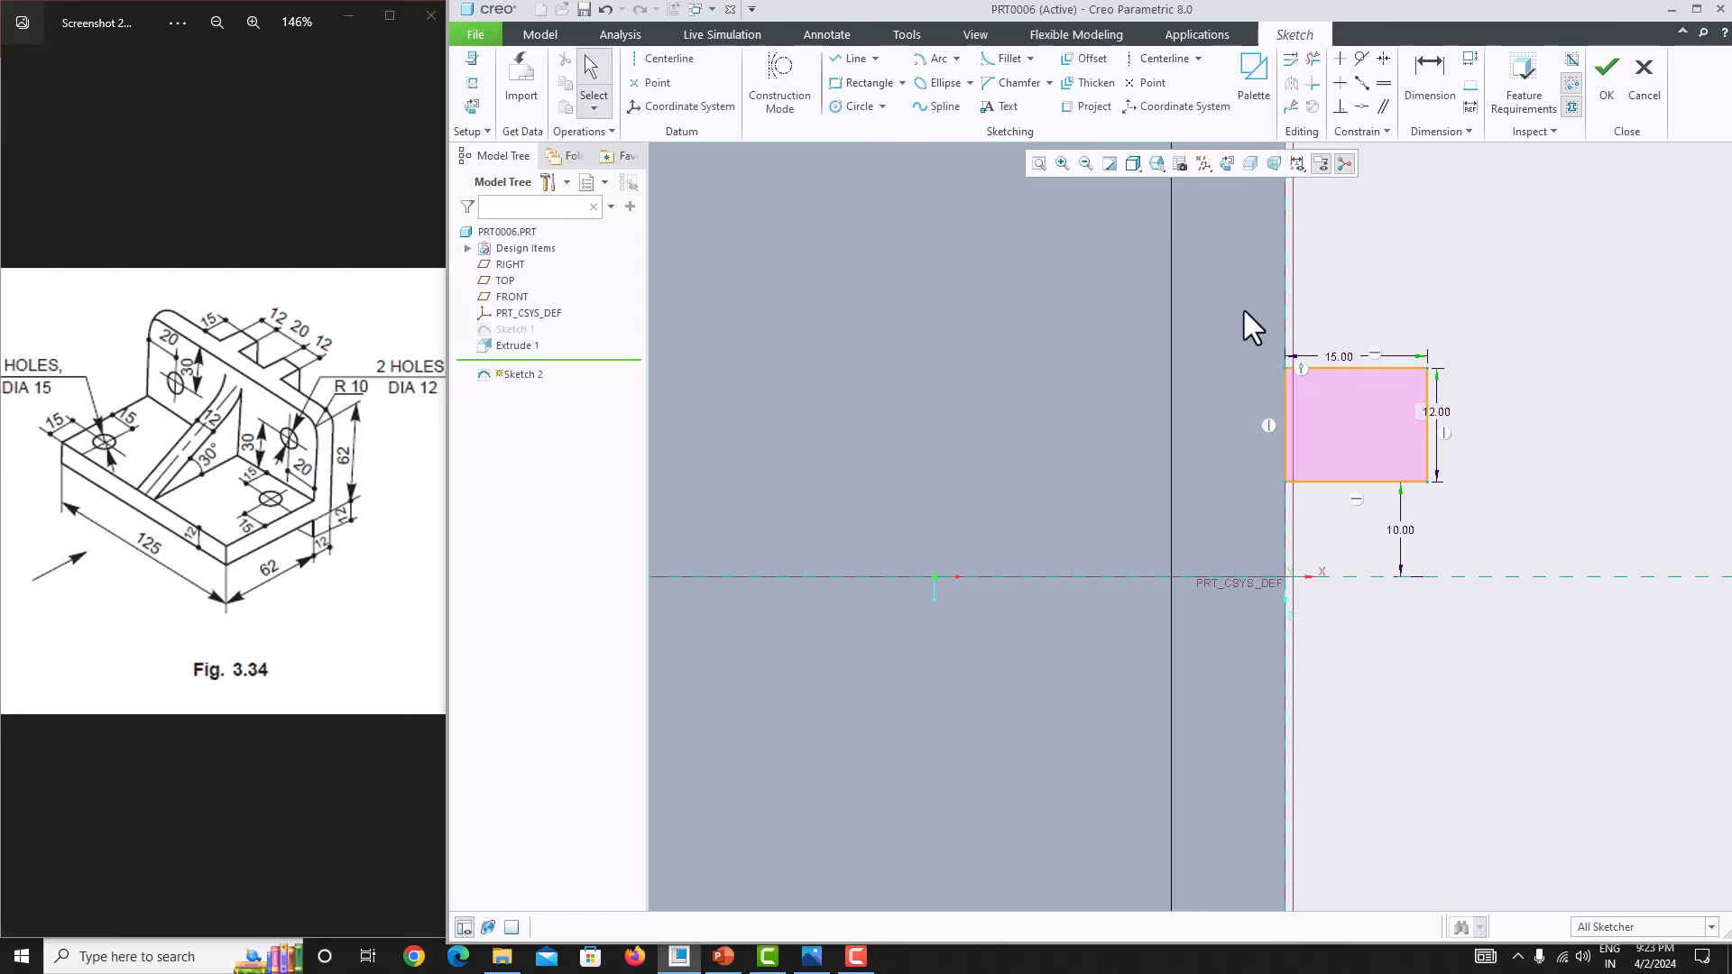
# Step: Mirror the 15 by 12 mm rectangle about the horizontal reference and finish the sketch
pyautogui.moveTo(1242, 307); pyautogui.dragTo(1515, 502)
pyautogui.click(1290, 83)
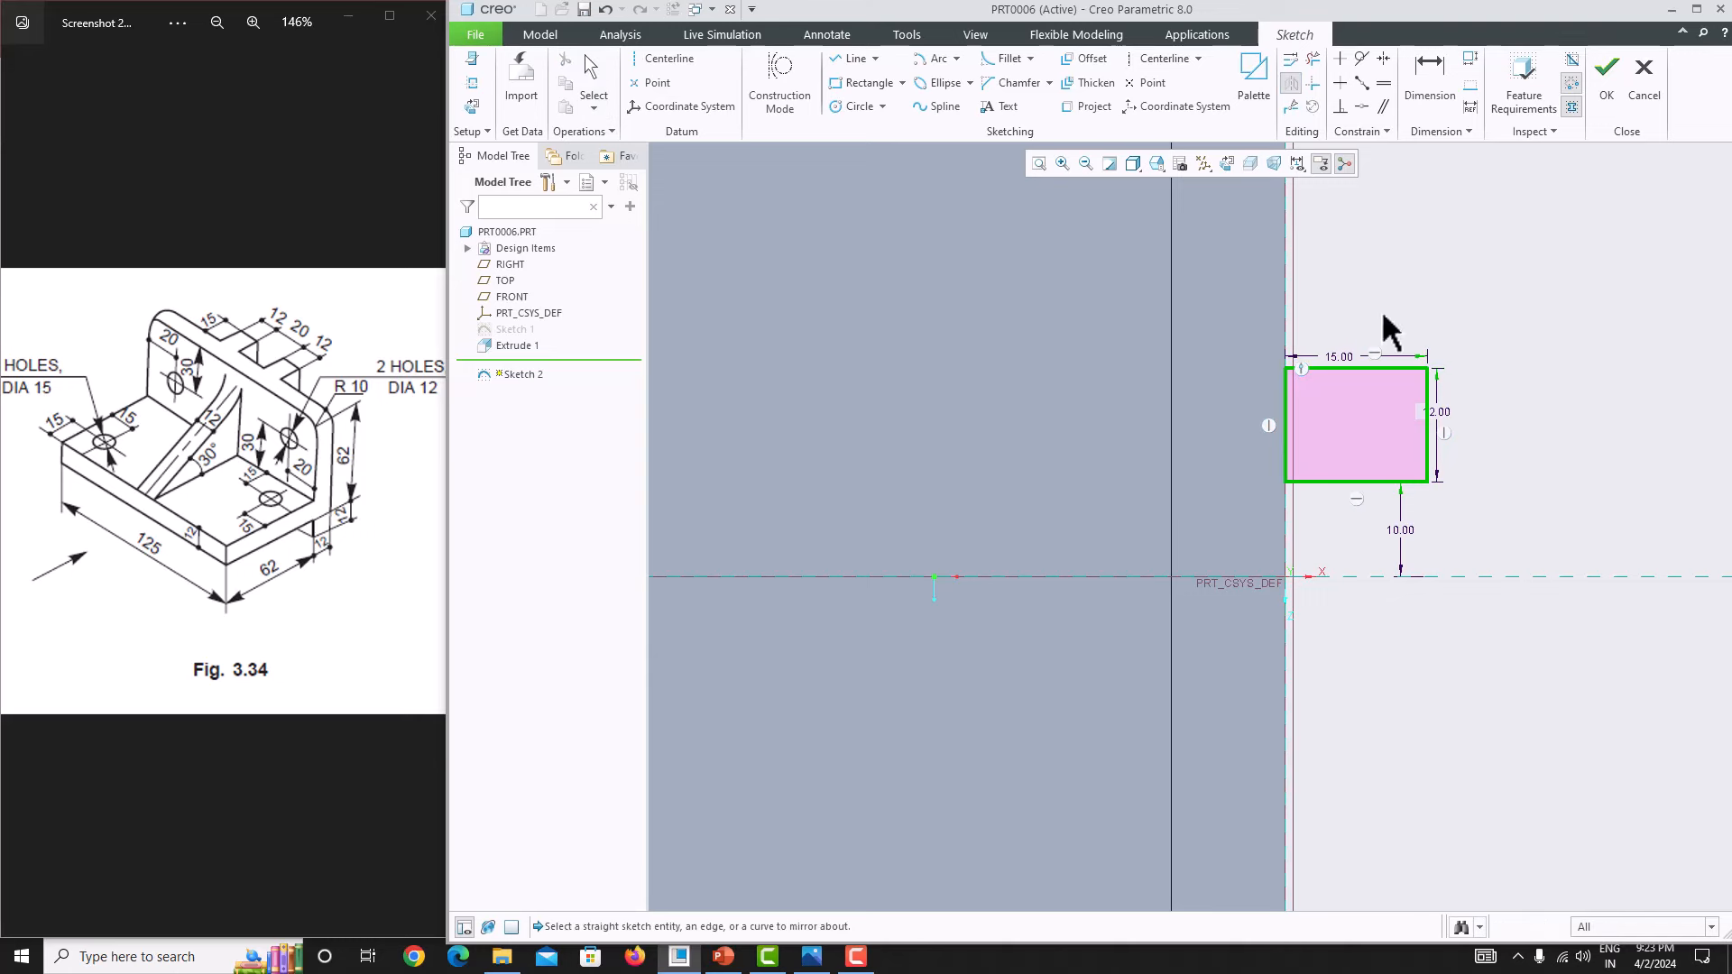
pyautogui.click(1519, 578)
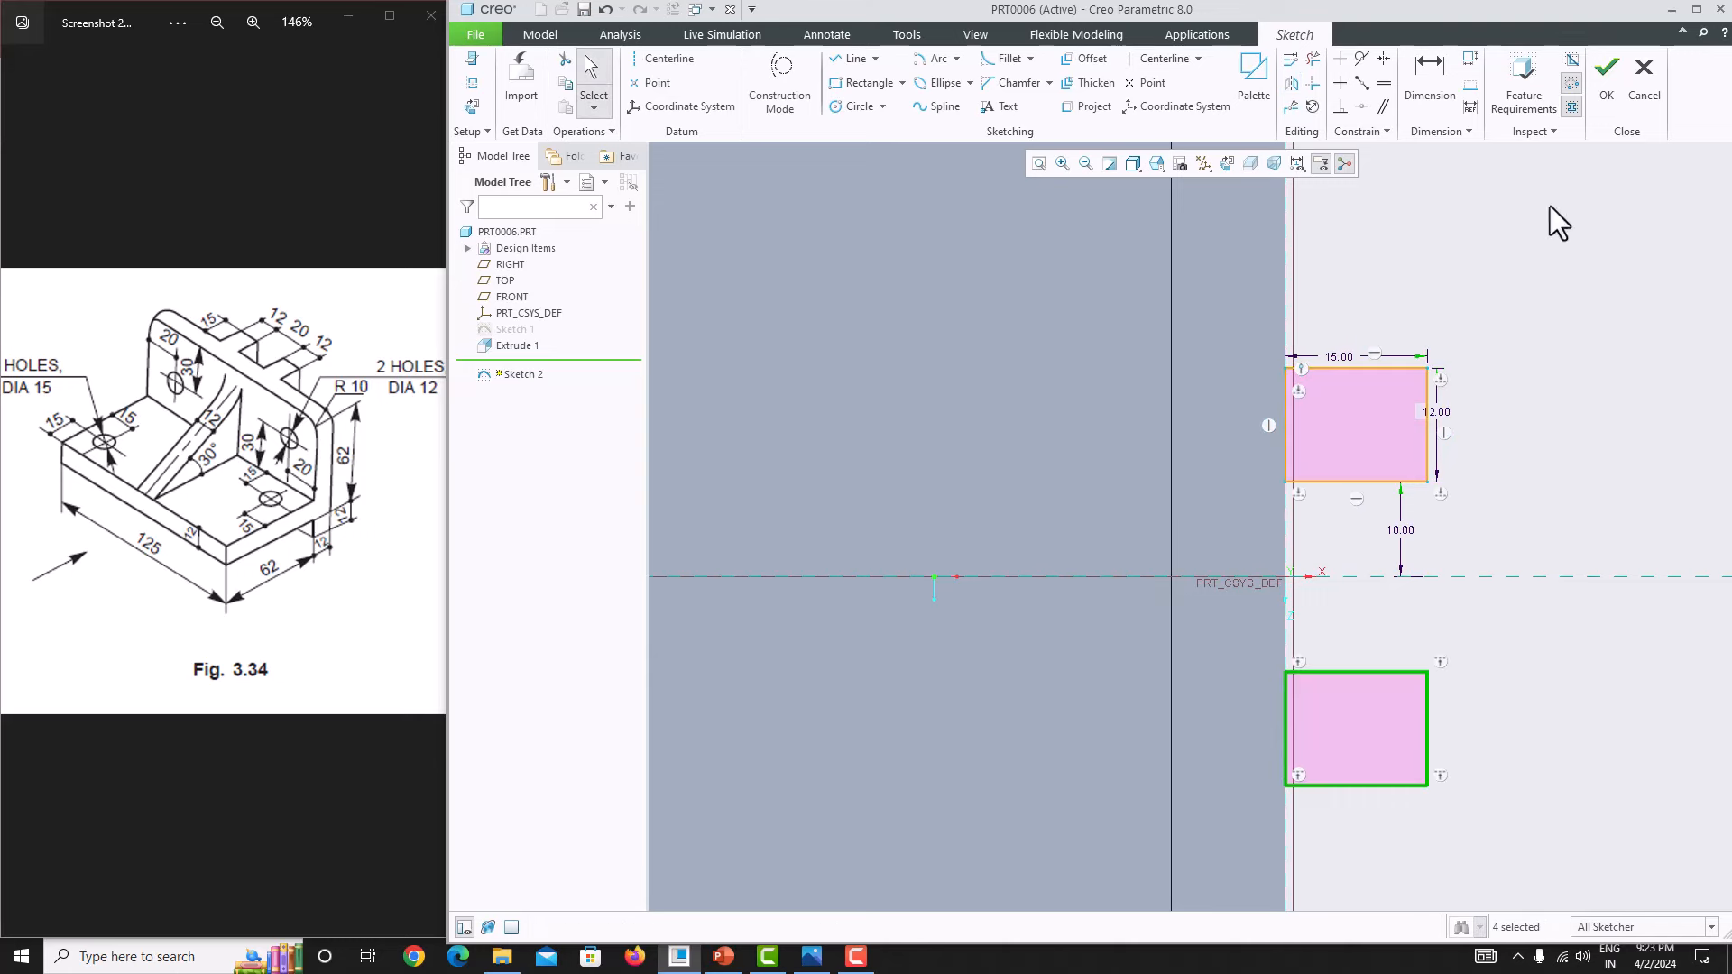
pyautogui.click(1606, 77)
# Step: Extrude both rectangles as a solid down the back of the vertical plate to a depth of 62+12 mm
pyautogui.click(1094, 95)
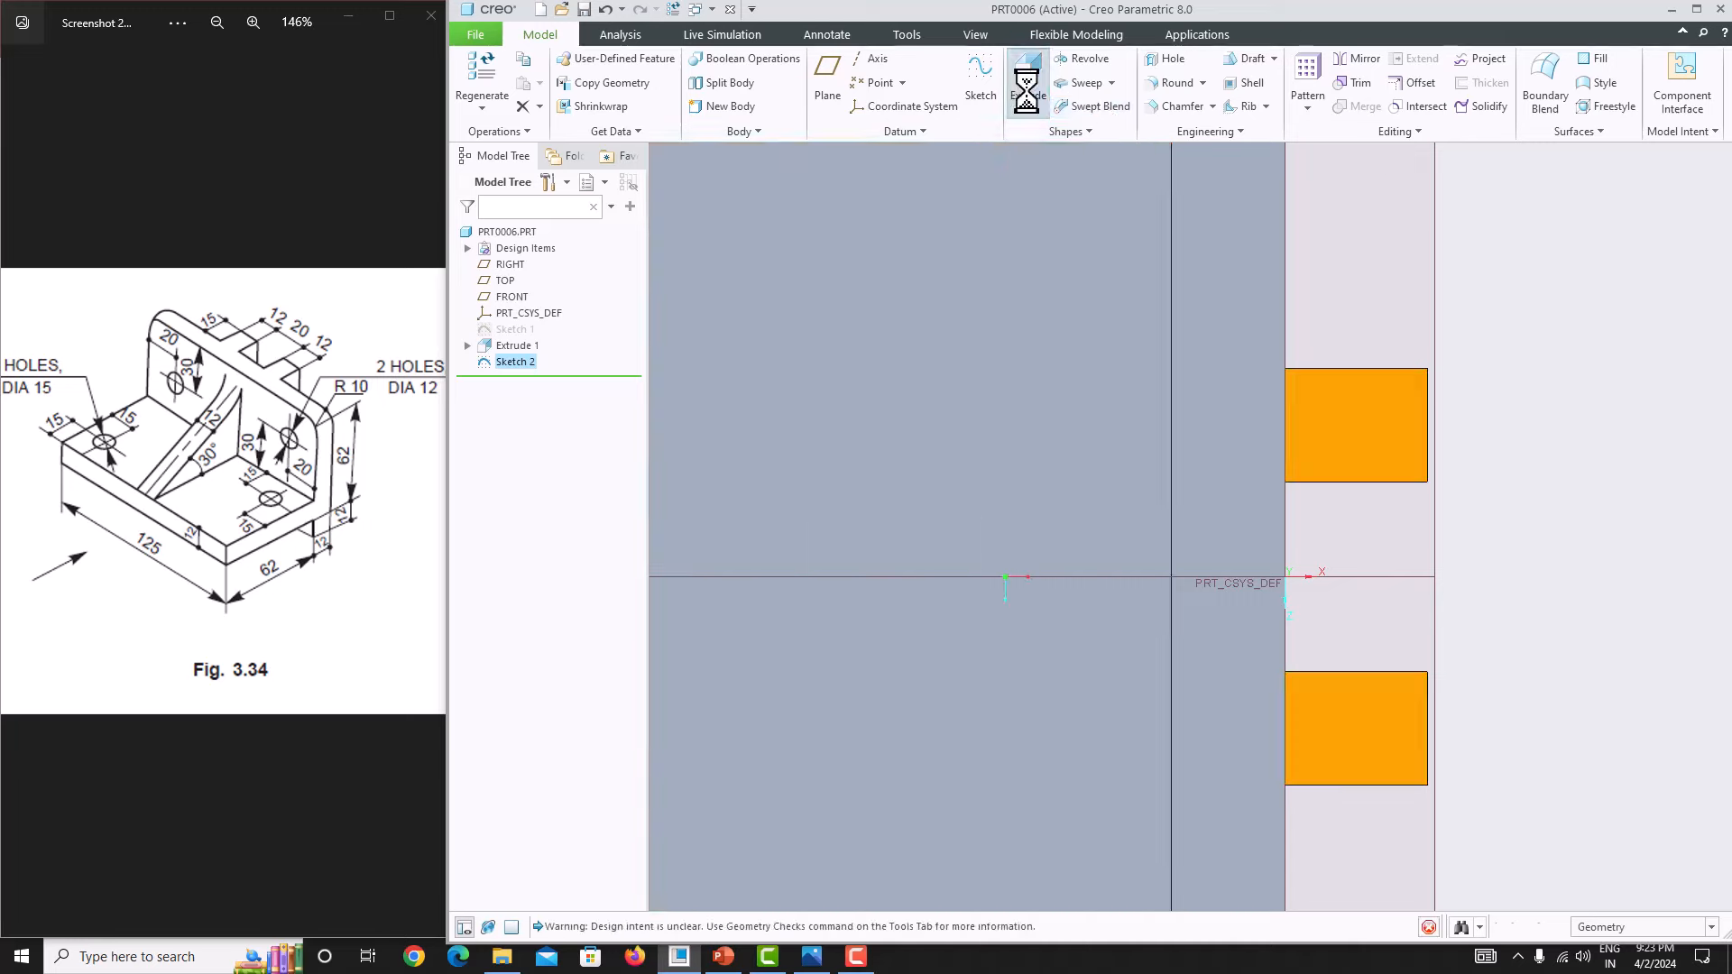
pyautogui.moveTo(1149, 539); pyautogui.dragTo(1064, 549, button='middle')
pyautogui.click(1039, 570)
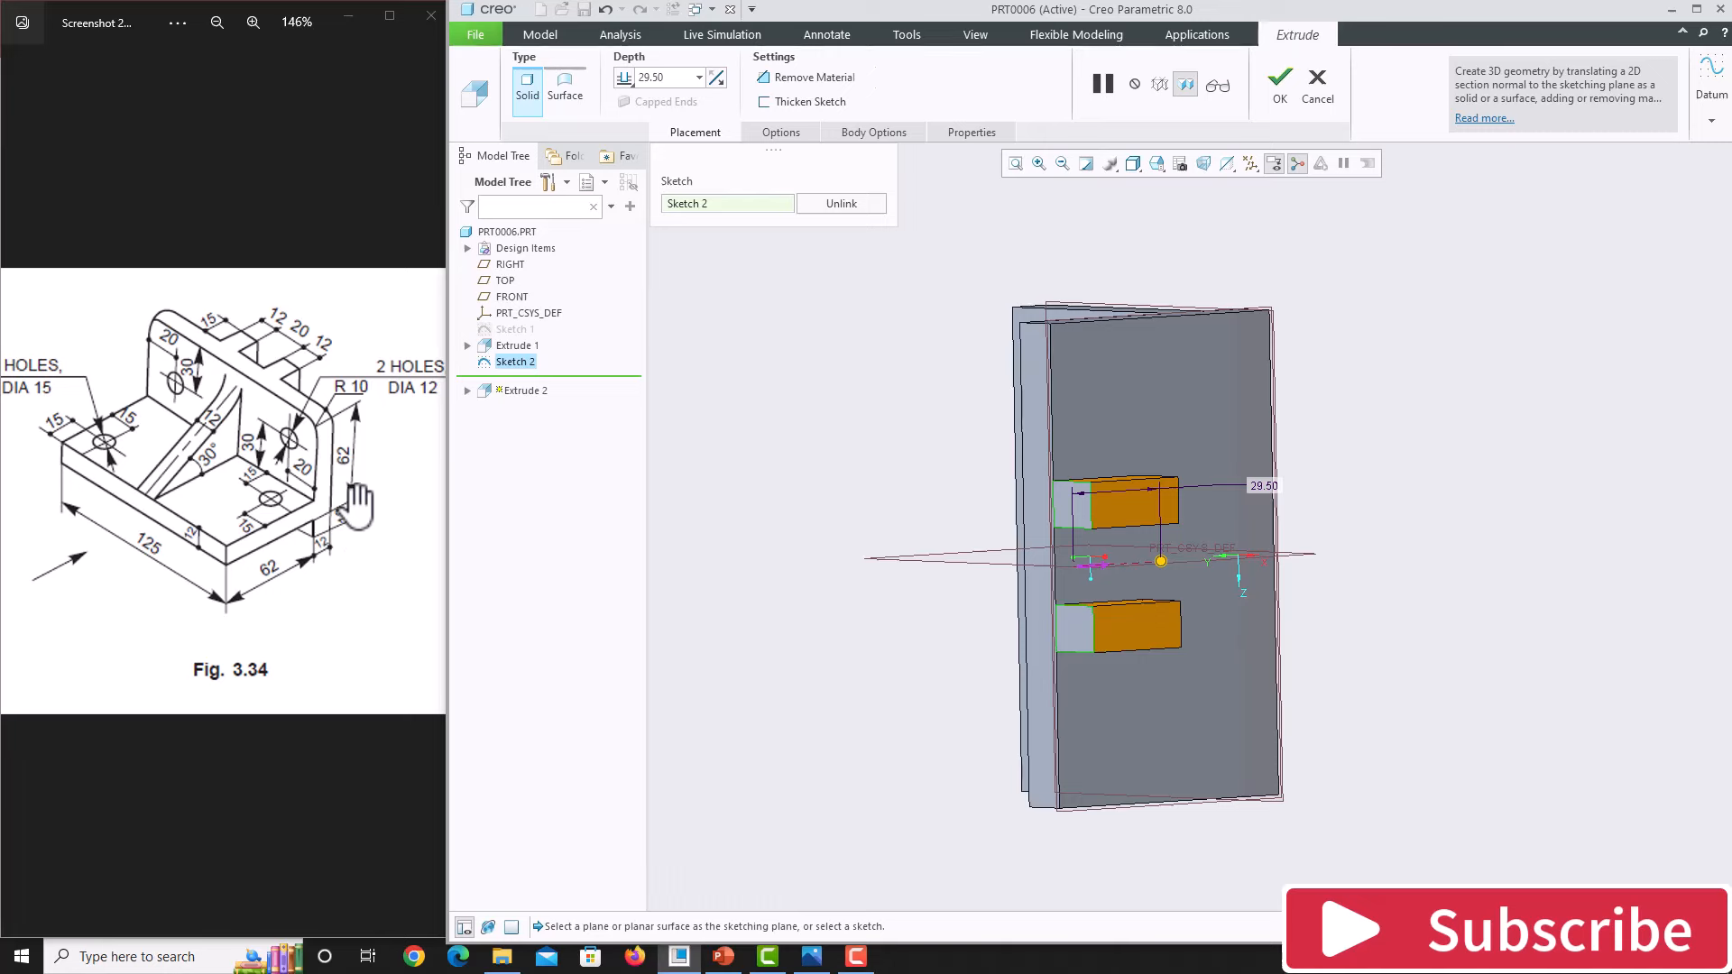
pyautogui.doubleClick(685, 77)
pyautogui.write('62')
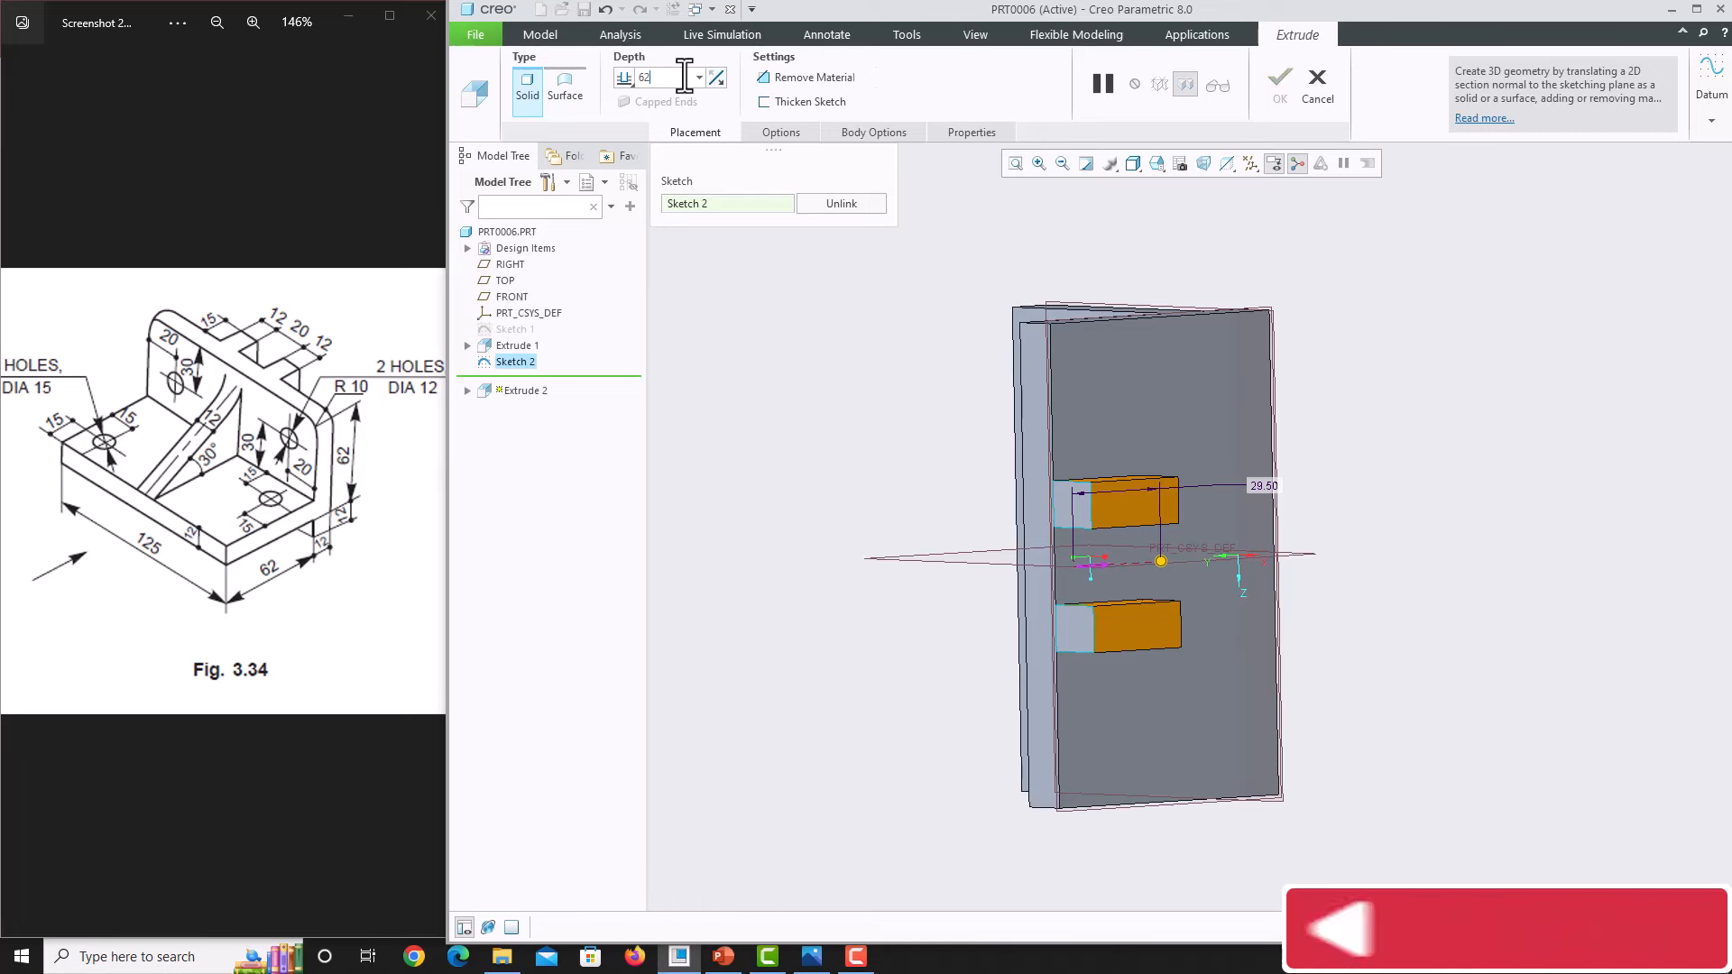
pyautogui.write('+12')
pyautogui.press('Return')
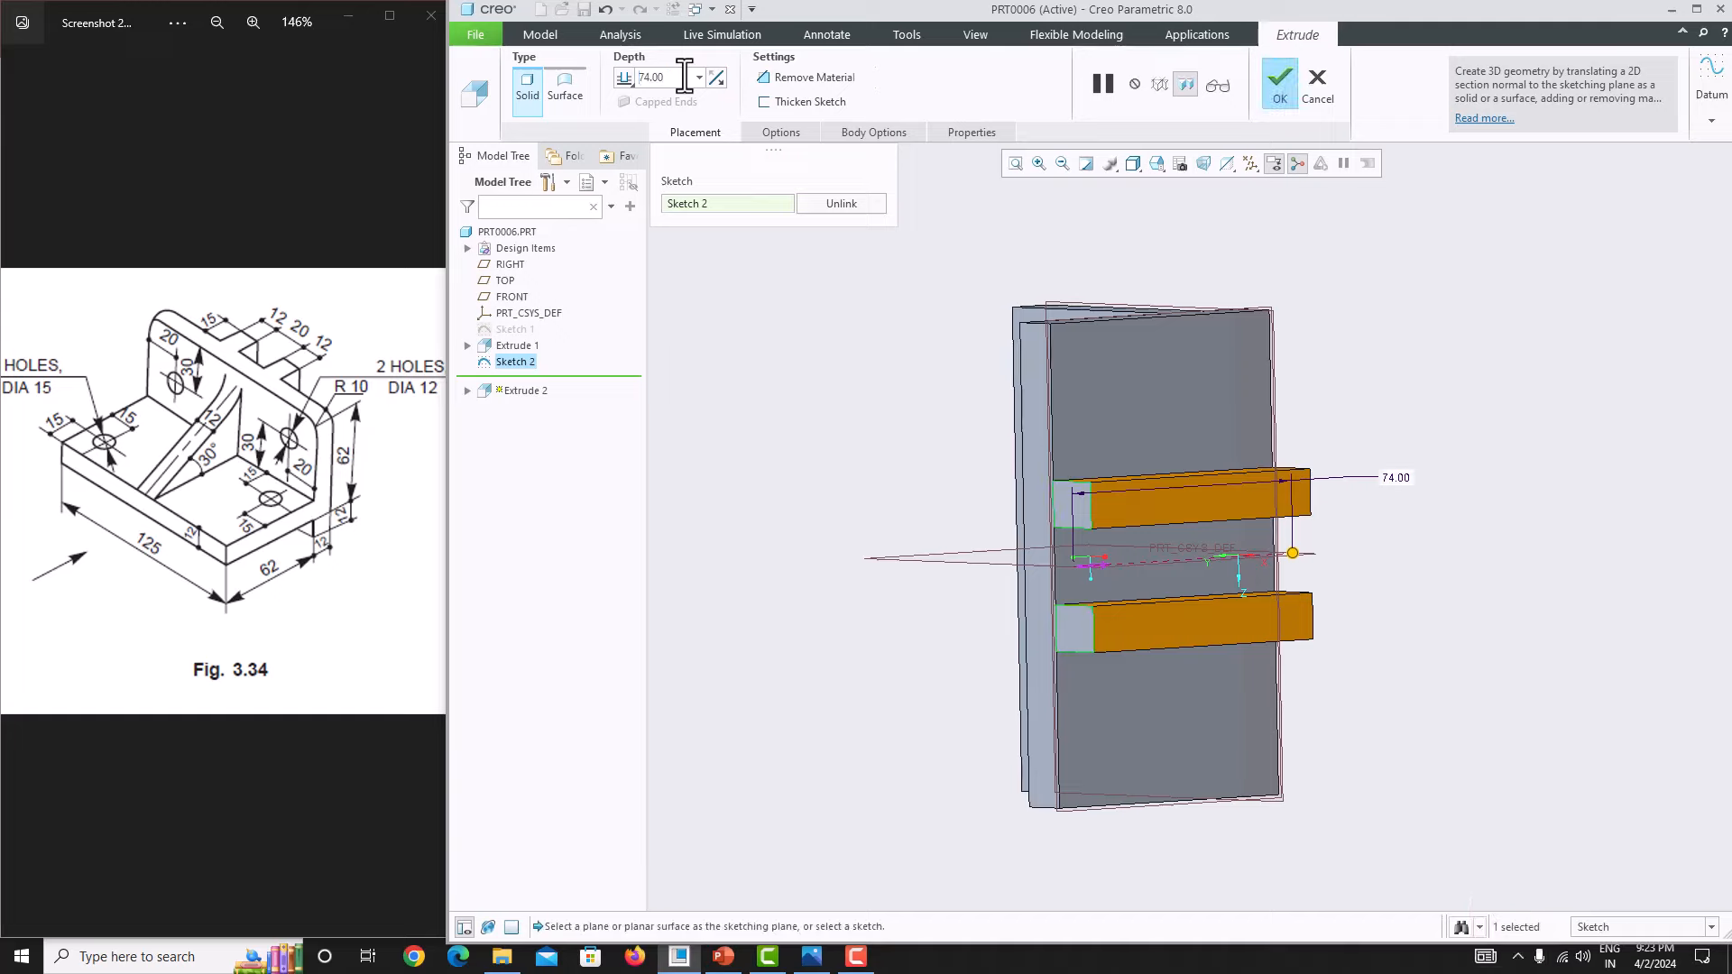
pyautogui.middleClick(1332, 379)
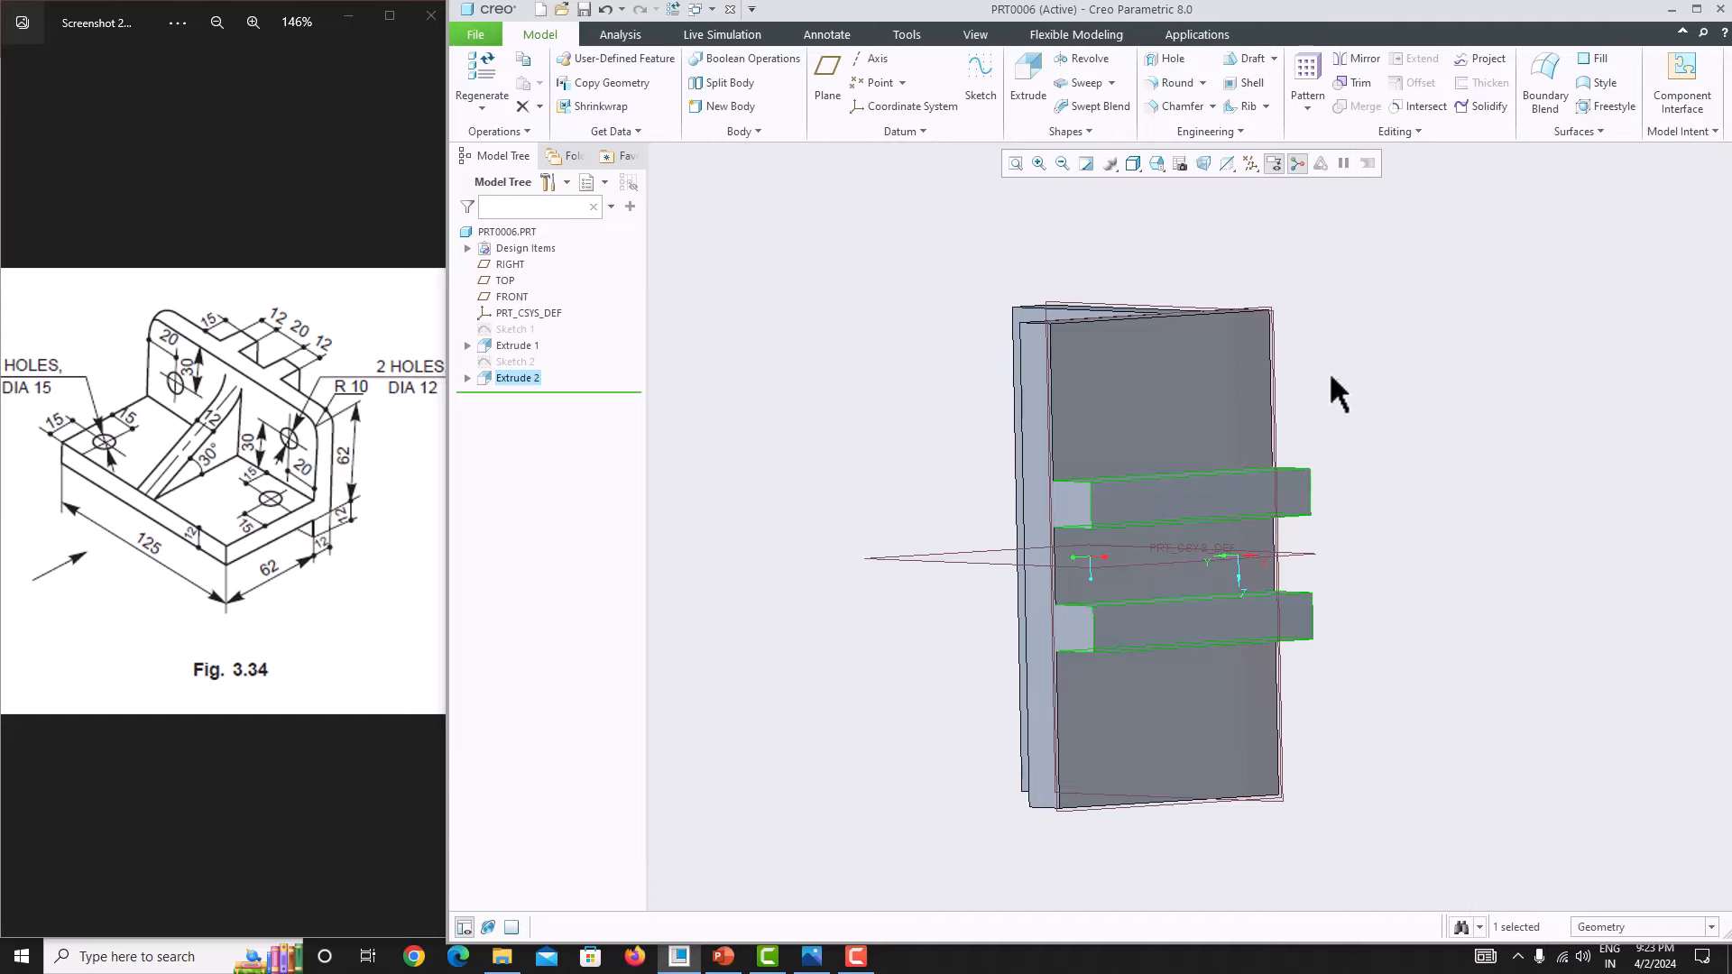
# Step: Start a sketch on the FRONT datum plane, facing it squarely, and add the vertical plate's front face and the base's top face as references
pyautogui.moveTo(1331, 379); pyautogui.dragTo(1480, 348, button='middle')
pyautogui.click(1416, 410)
pyautogui.moveTo(1416, 410); pyautogui.dragTo(1385, 428, button='middle')
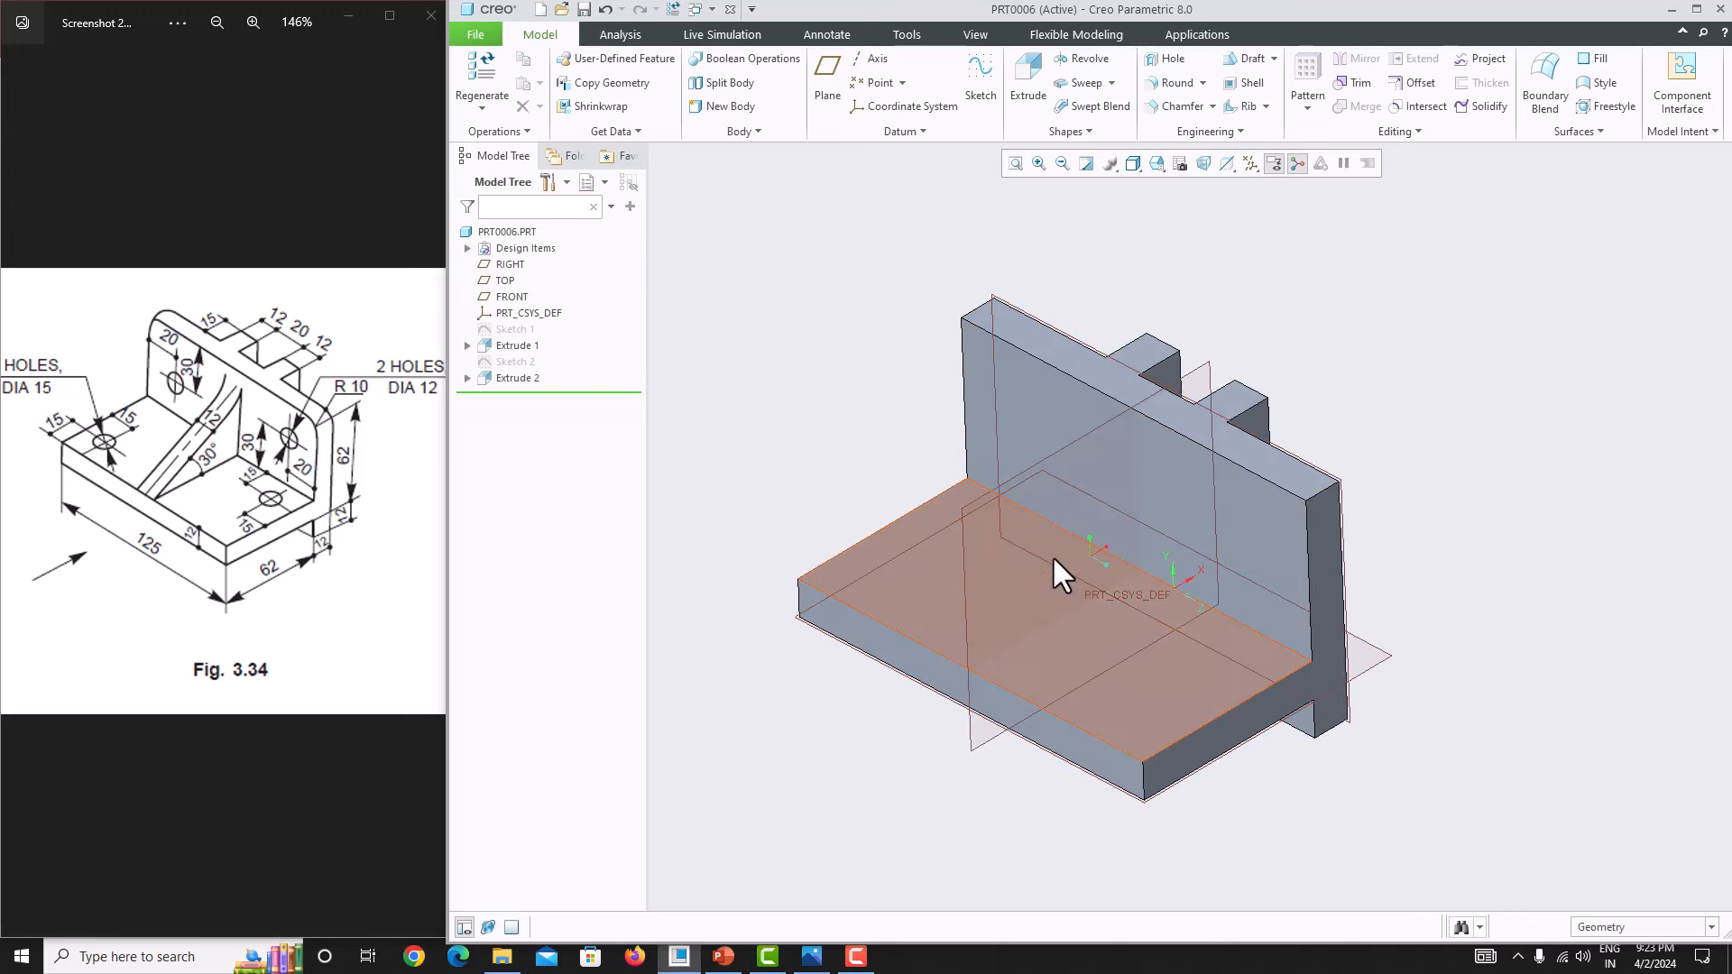
pyautogui.click(1109, 420)
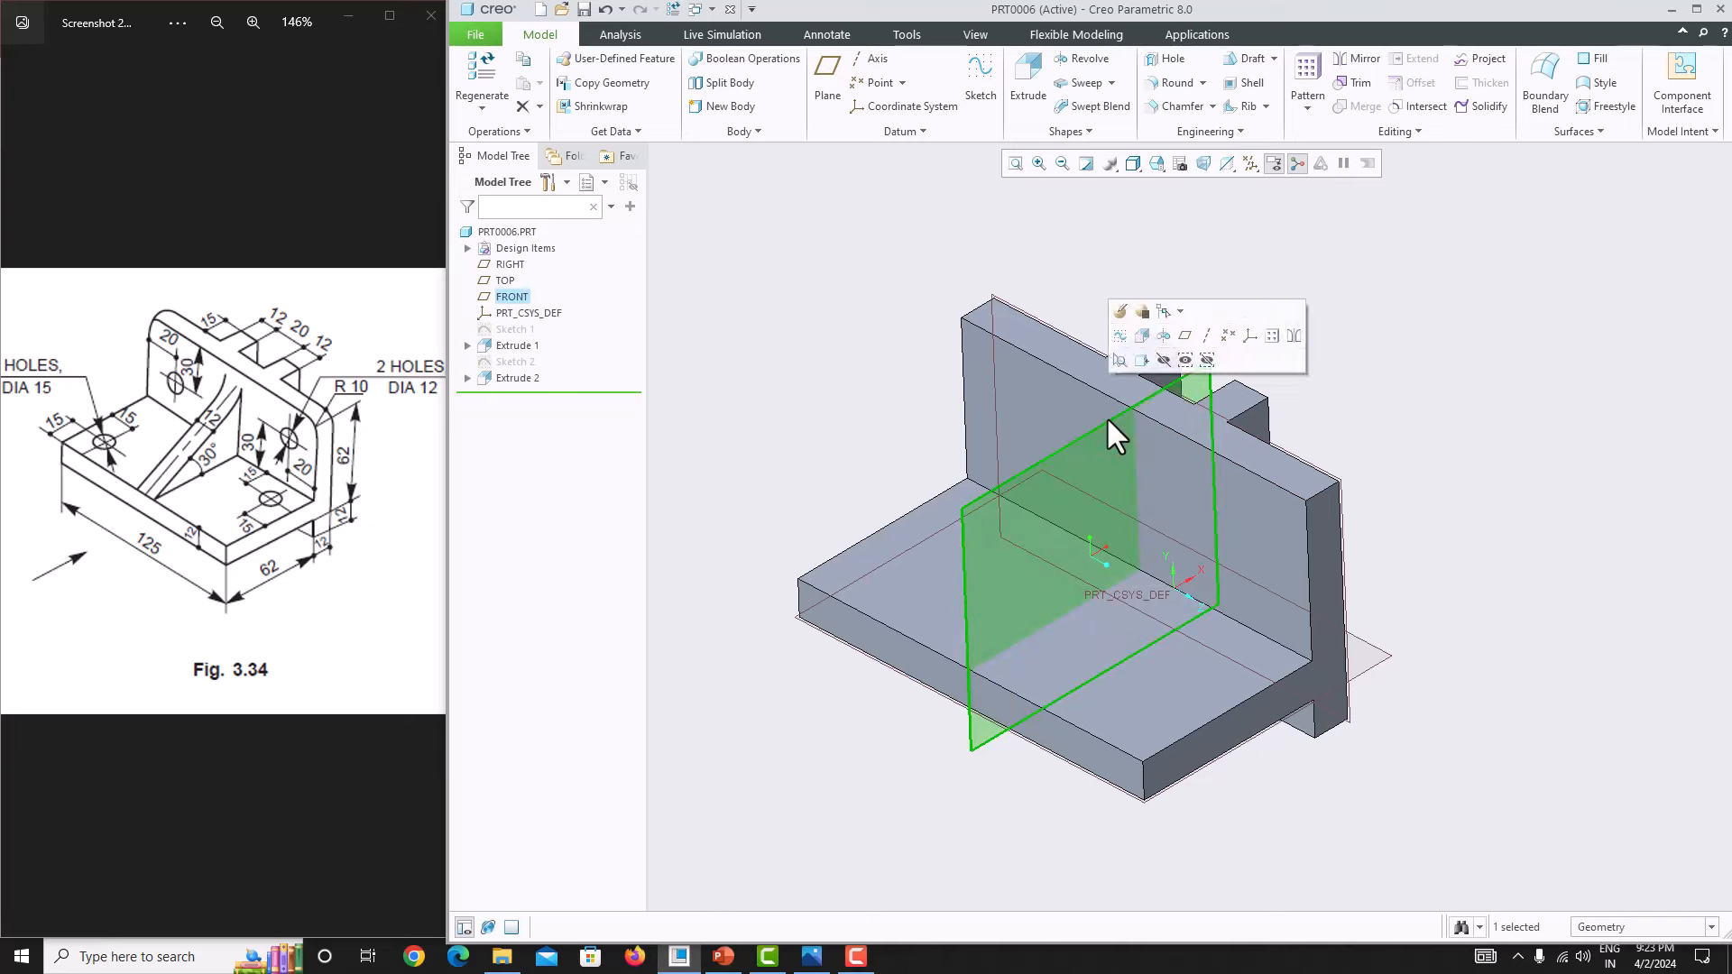
pyautogui.click(982, 87)
pyautogui.click(1226, 162)
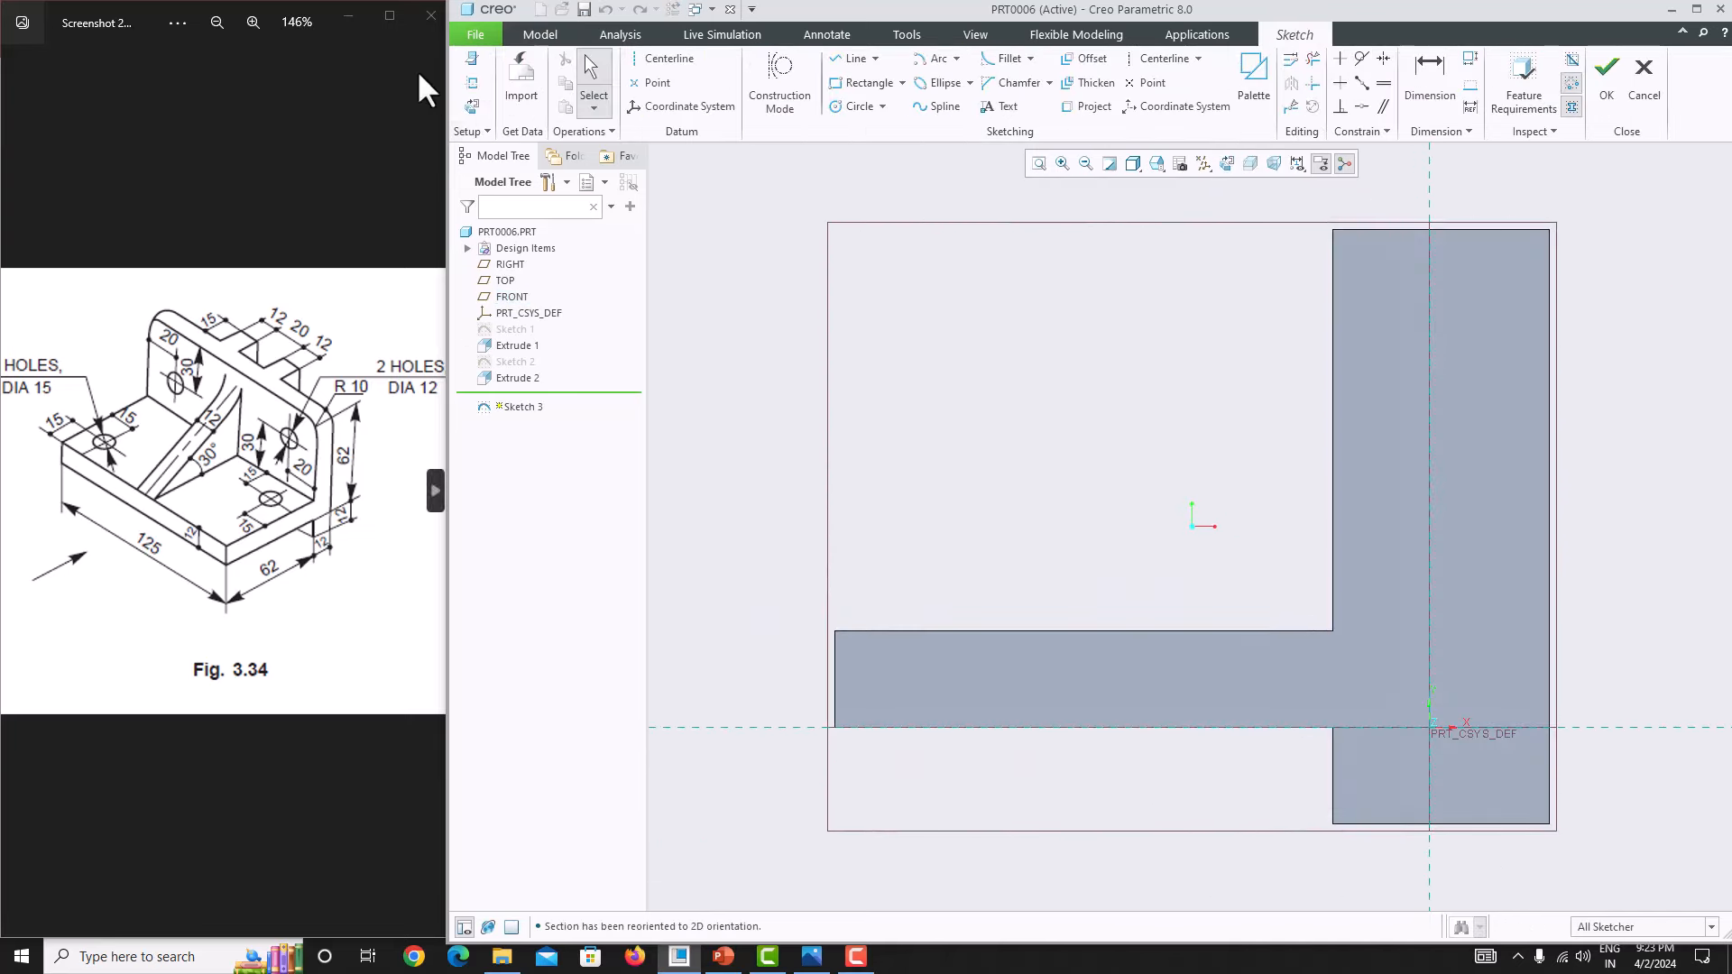
pyautogui.click(470, 83)
pyautogui.click(1334, 393)
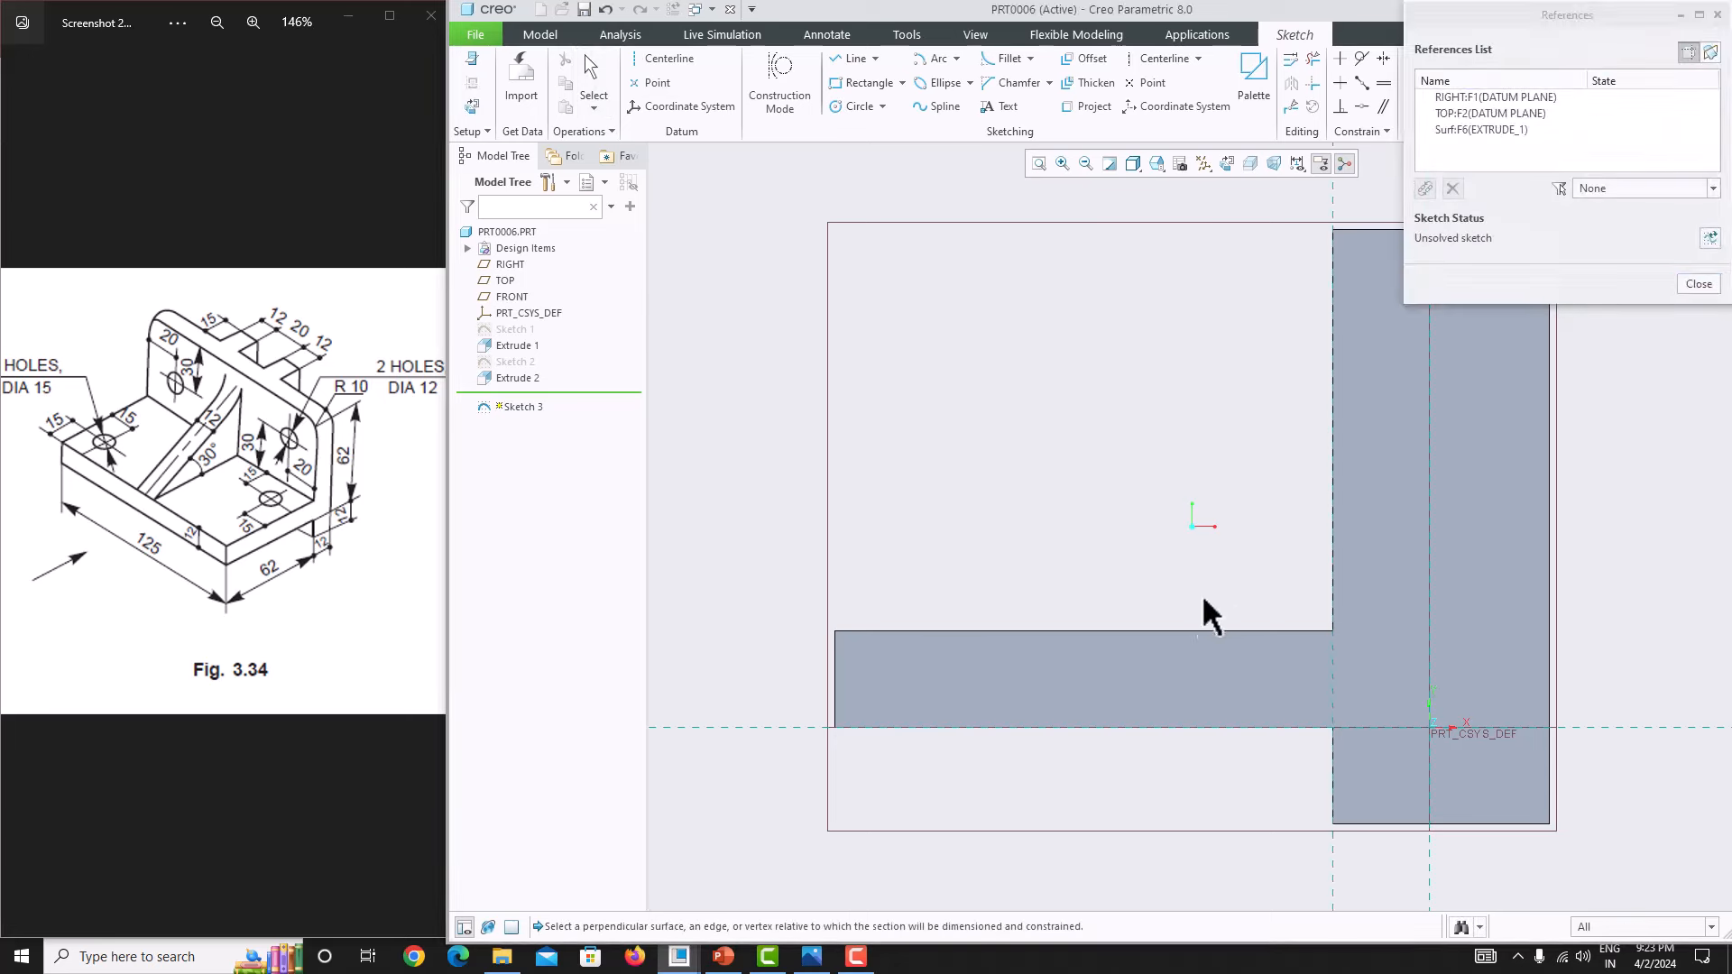
pyautogui.click(1184, 631)
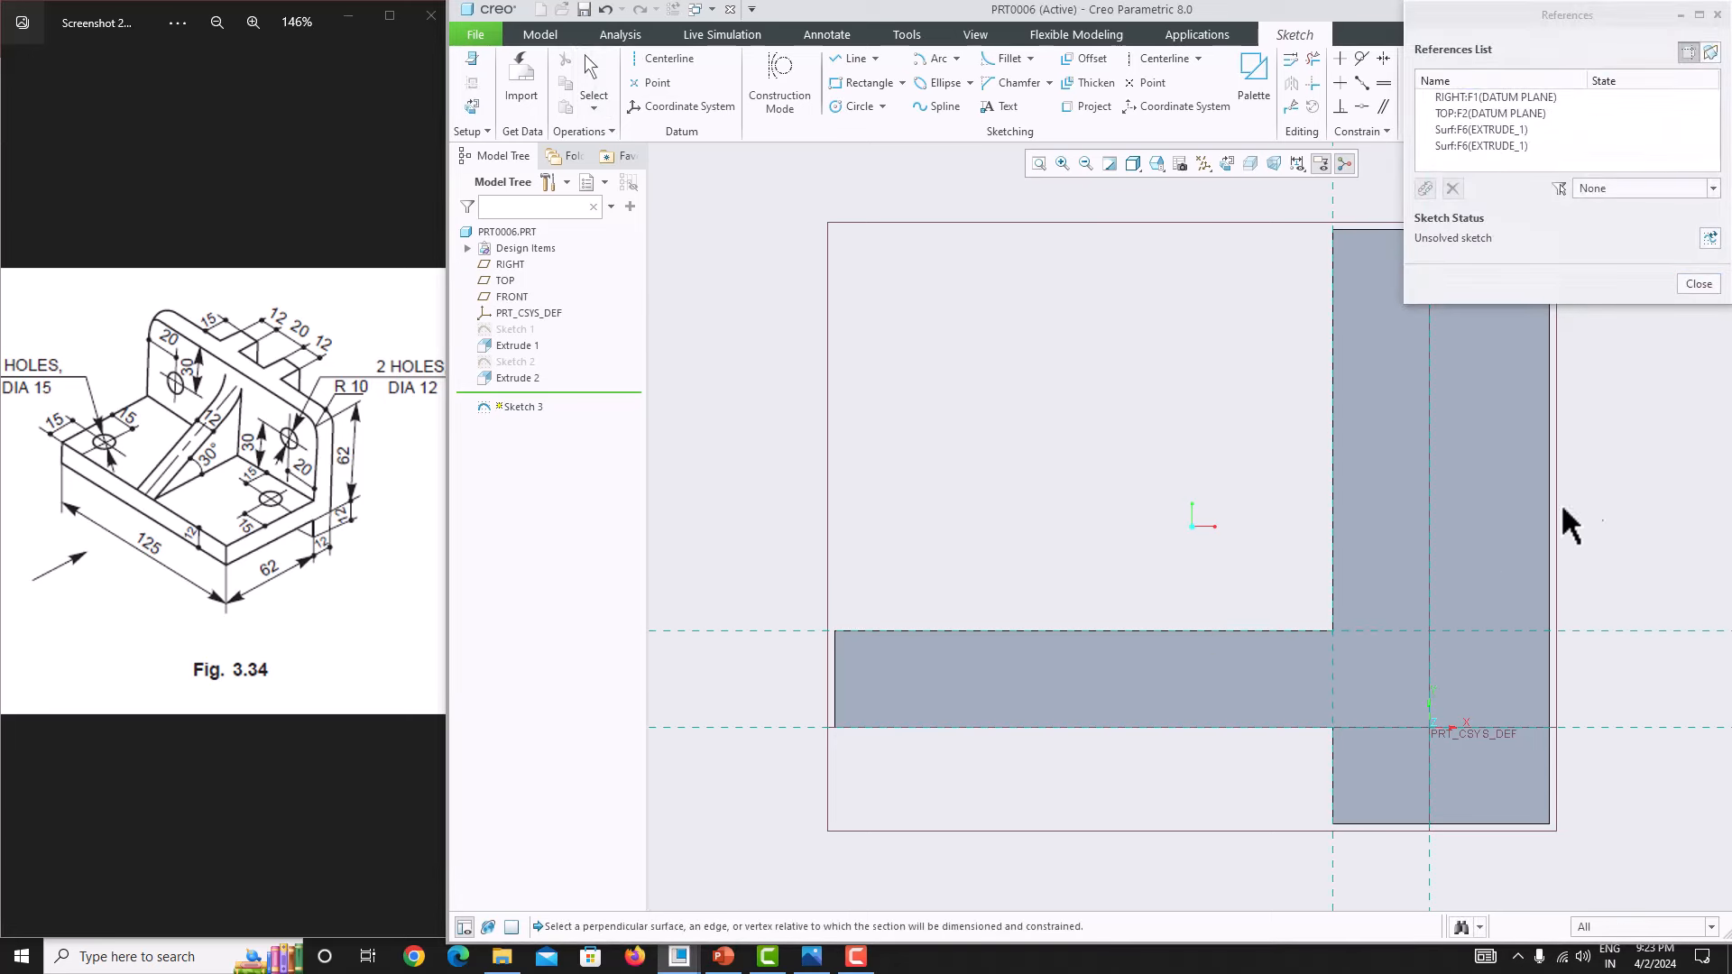
pyautogui.click(1697, 284)
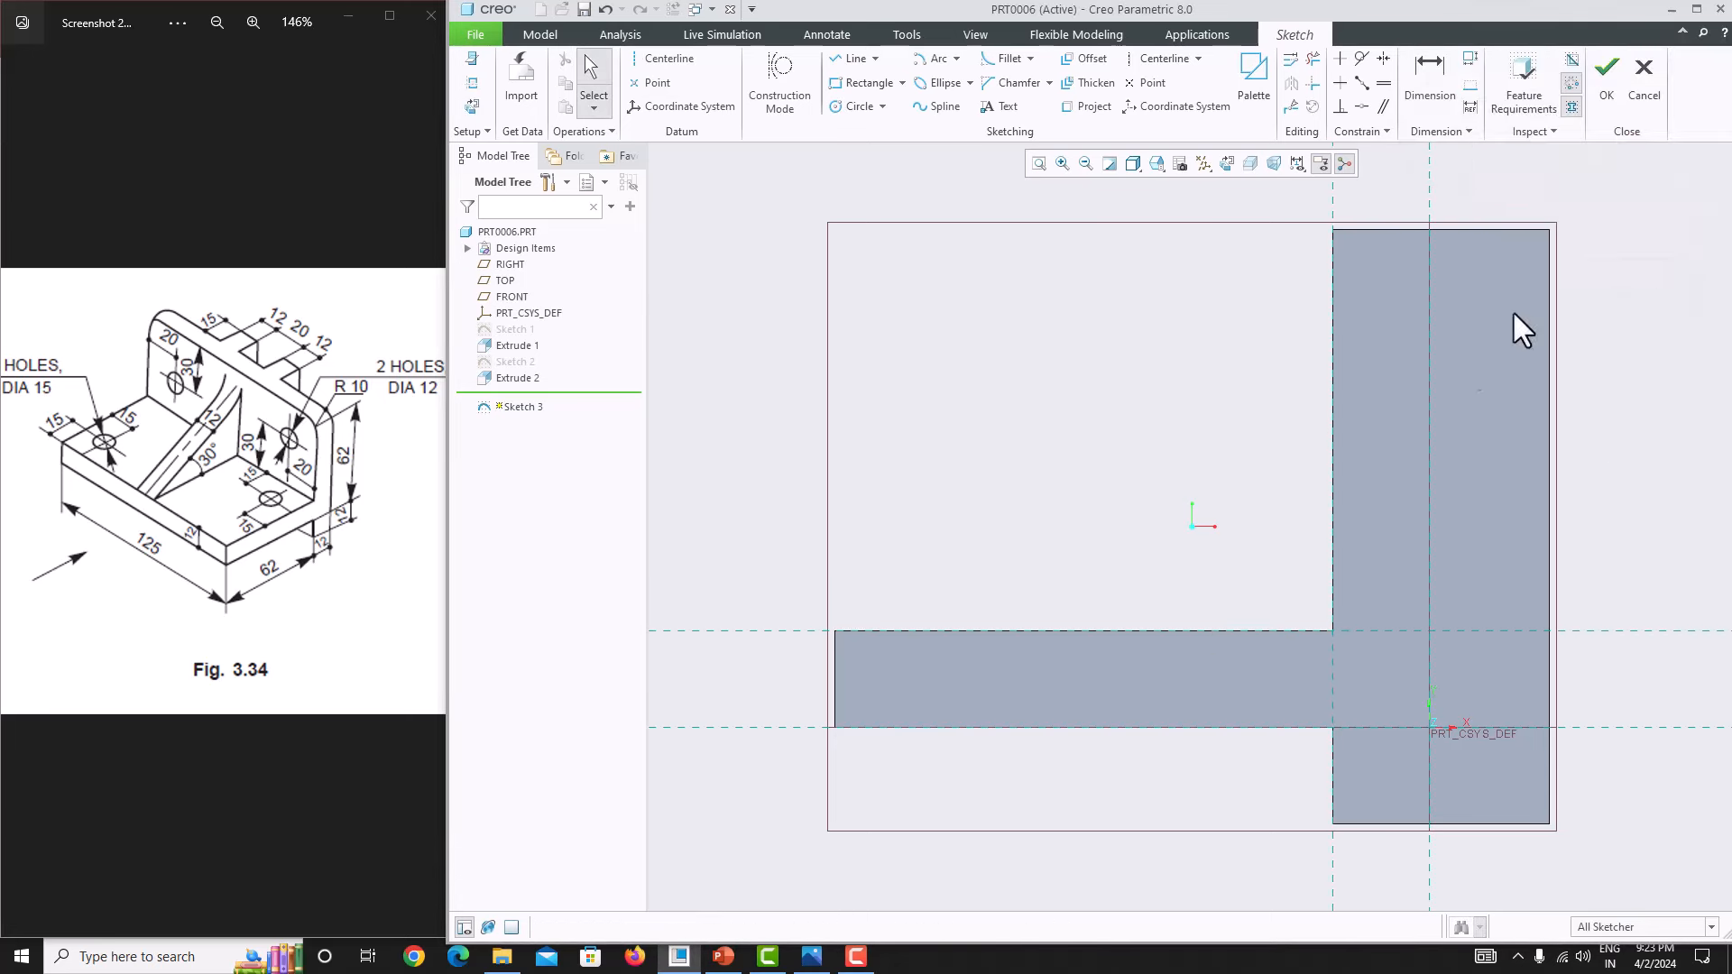
# Step: Sketch an inclined line from the base's outer upper corner to the vertical plate's front face, about 119° to the vertical reference
pyautogui.click(848, 60)
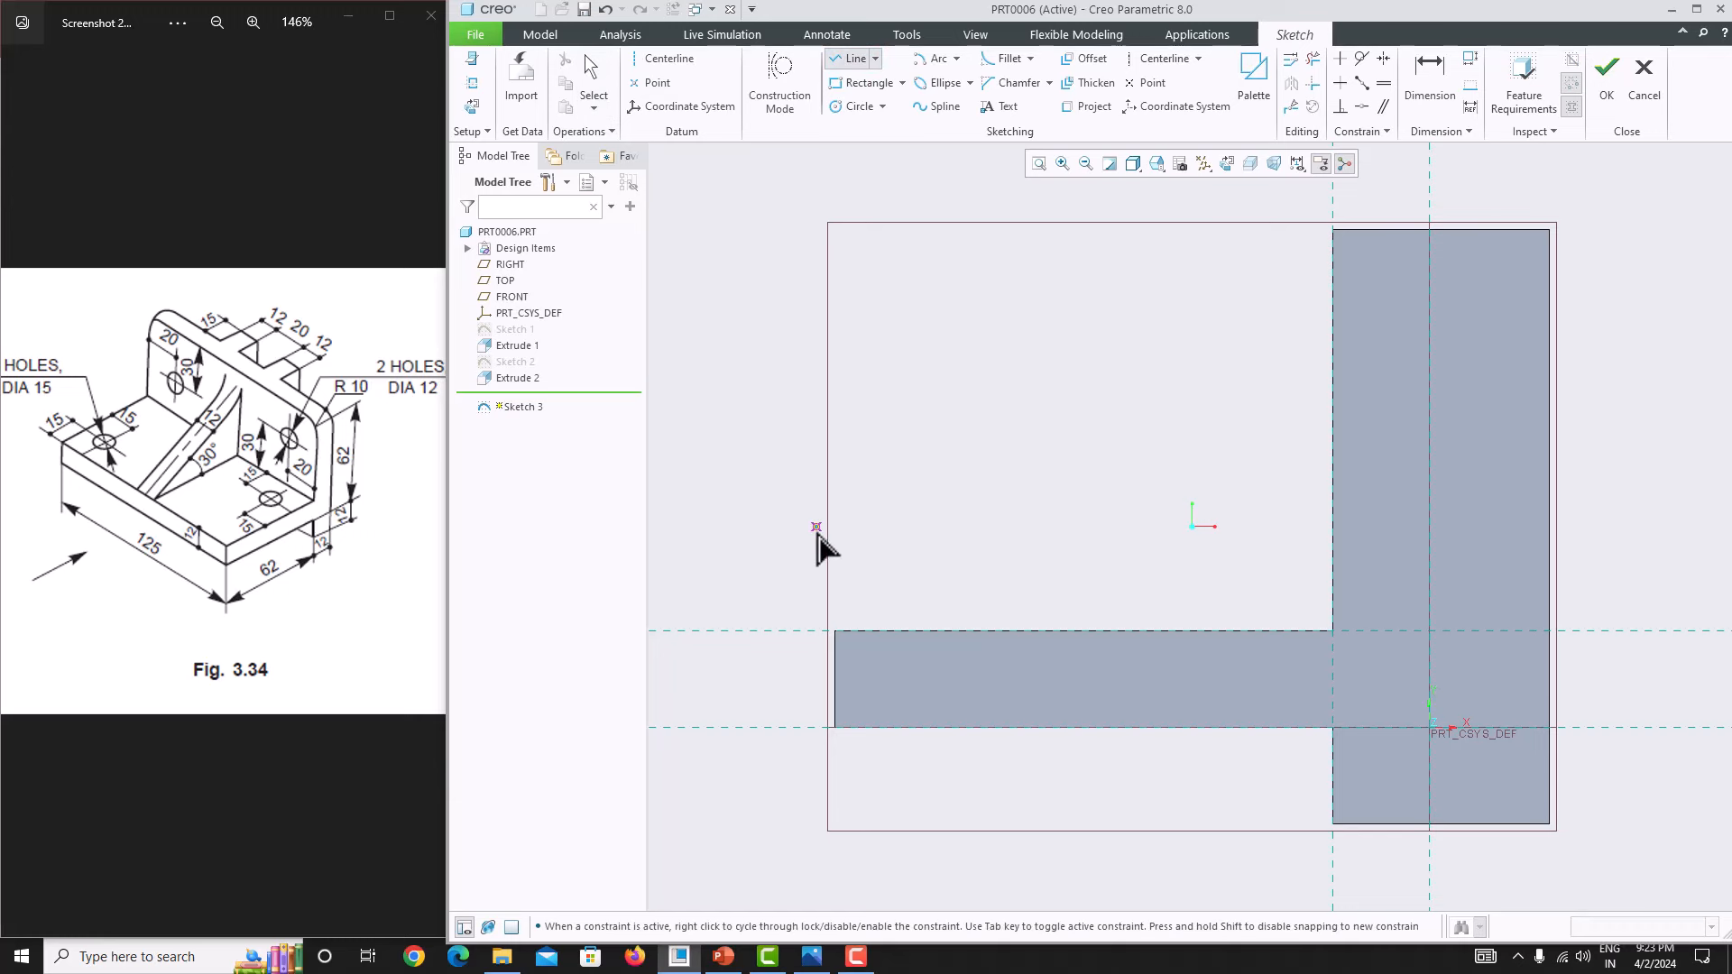
pyautogui.click(836, 631)
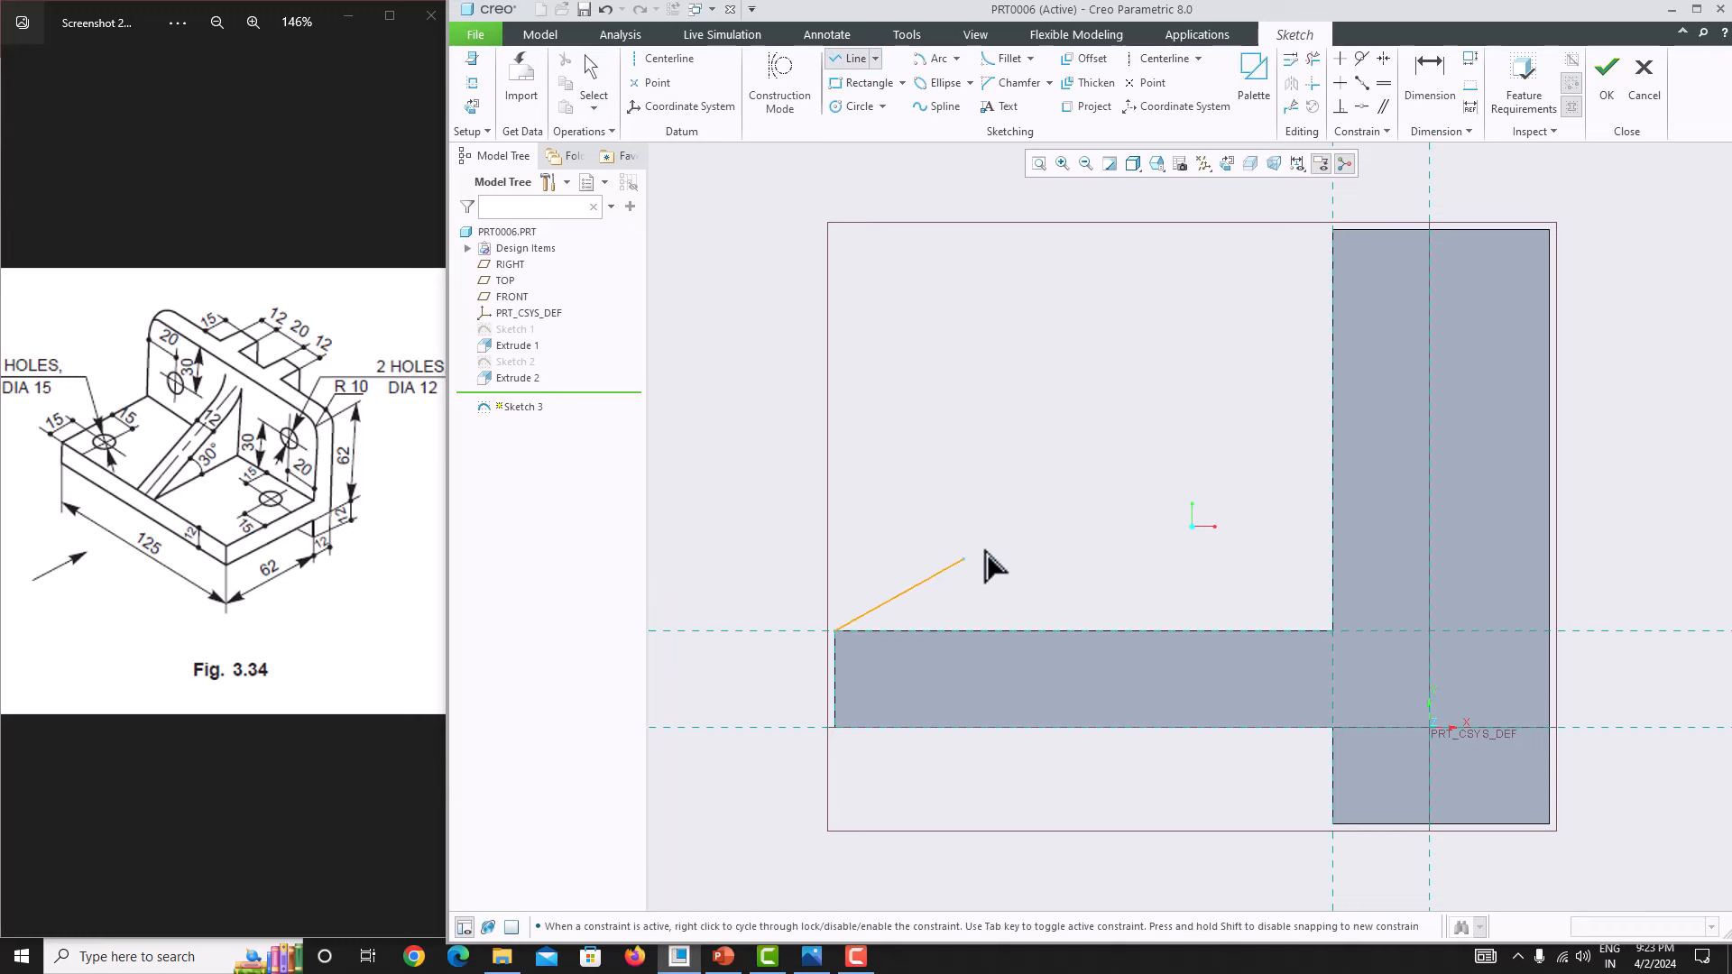
pyautogui.click(1256, 300)
pyautogui.middleClick(1255, 300)
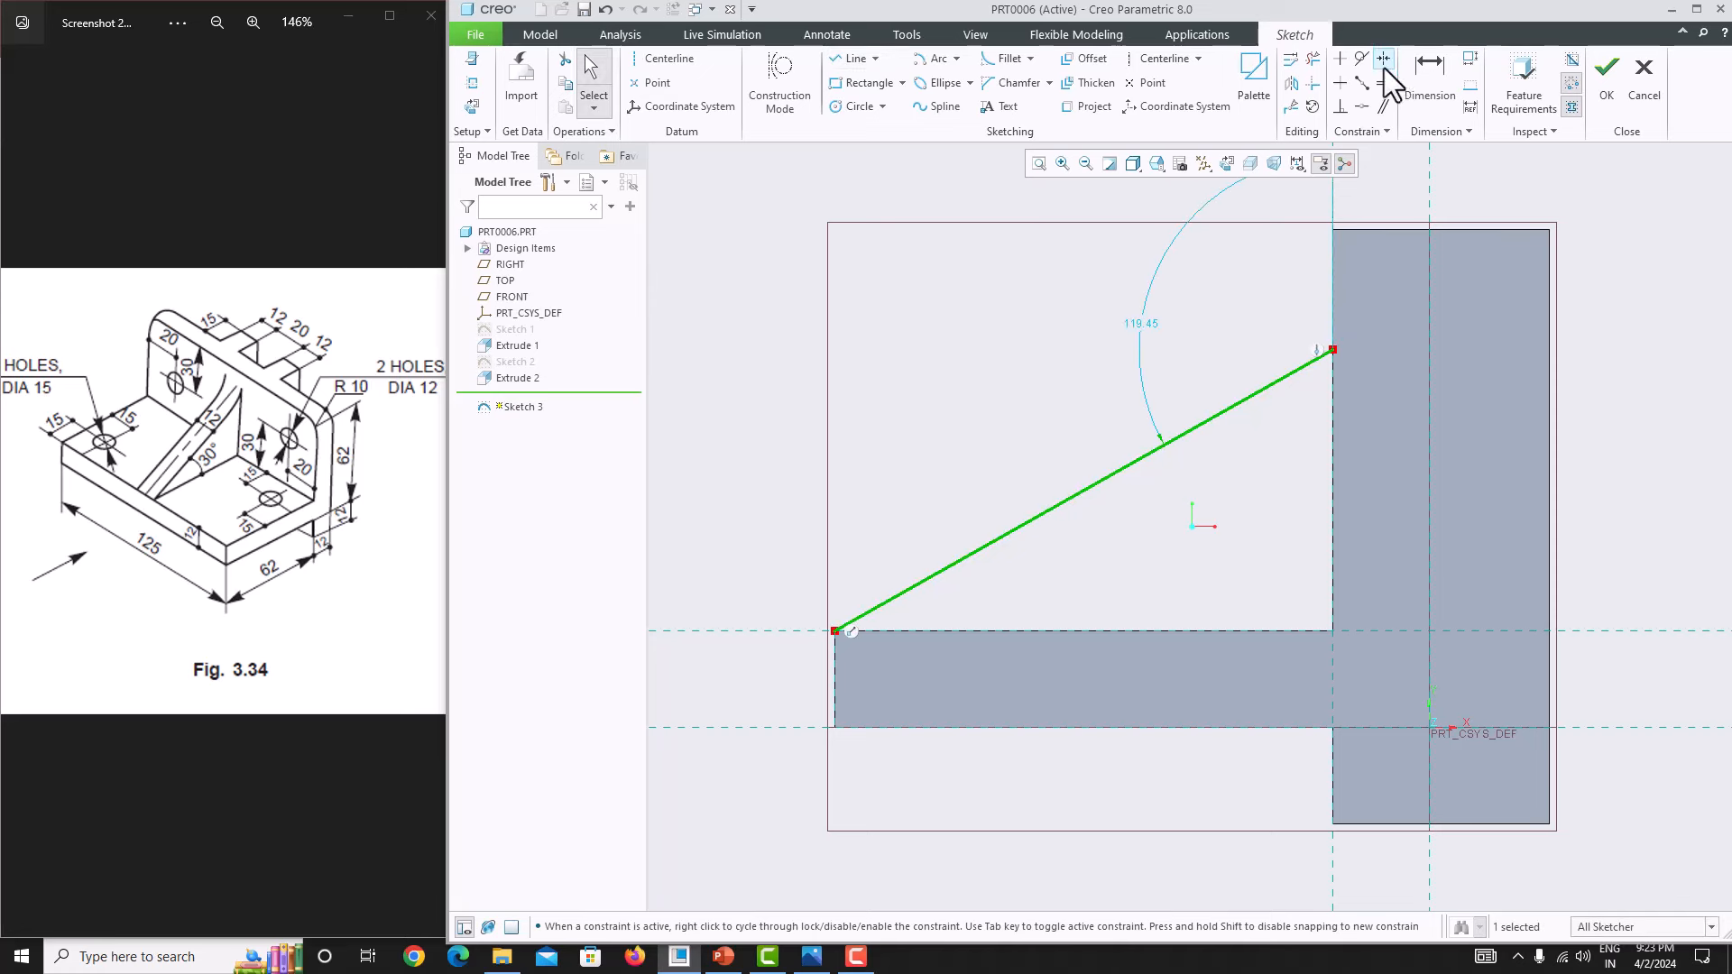
# Step: Dimension the angle between the inclined line and the base's top face as 30° and finish the sketch
pyautogui.click(1423, 63)
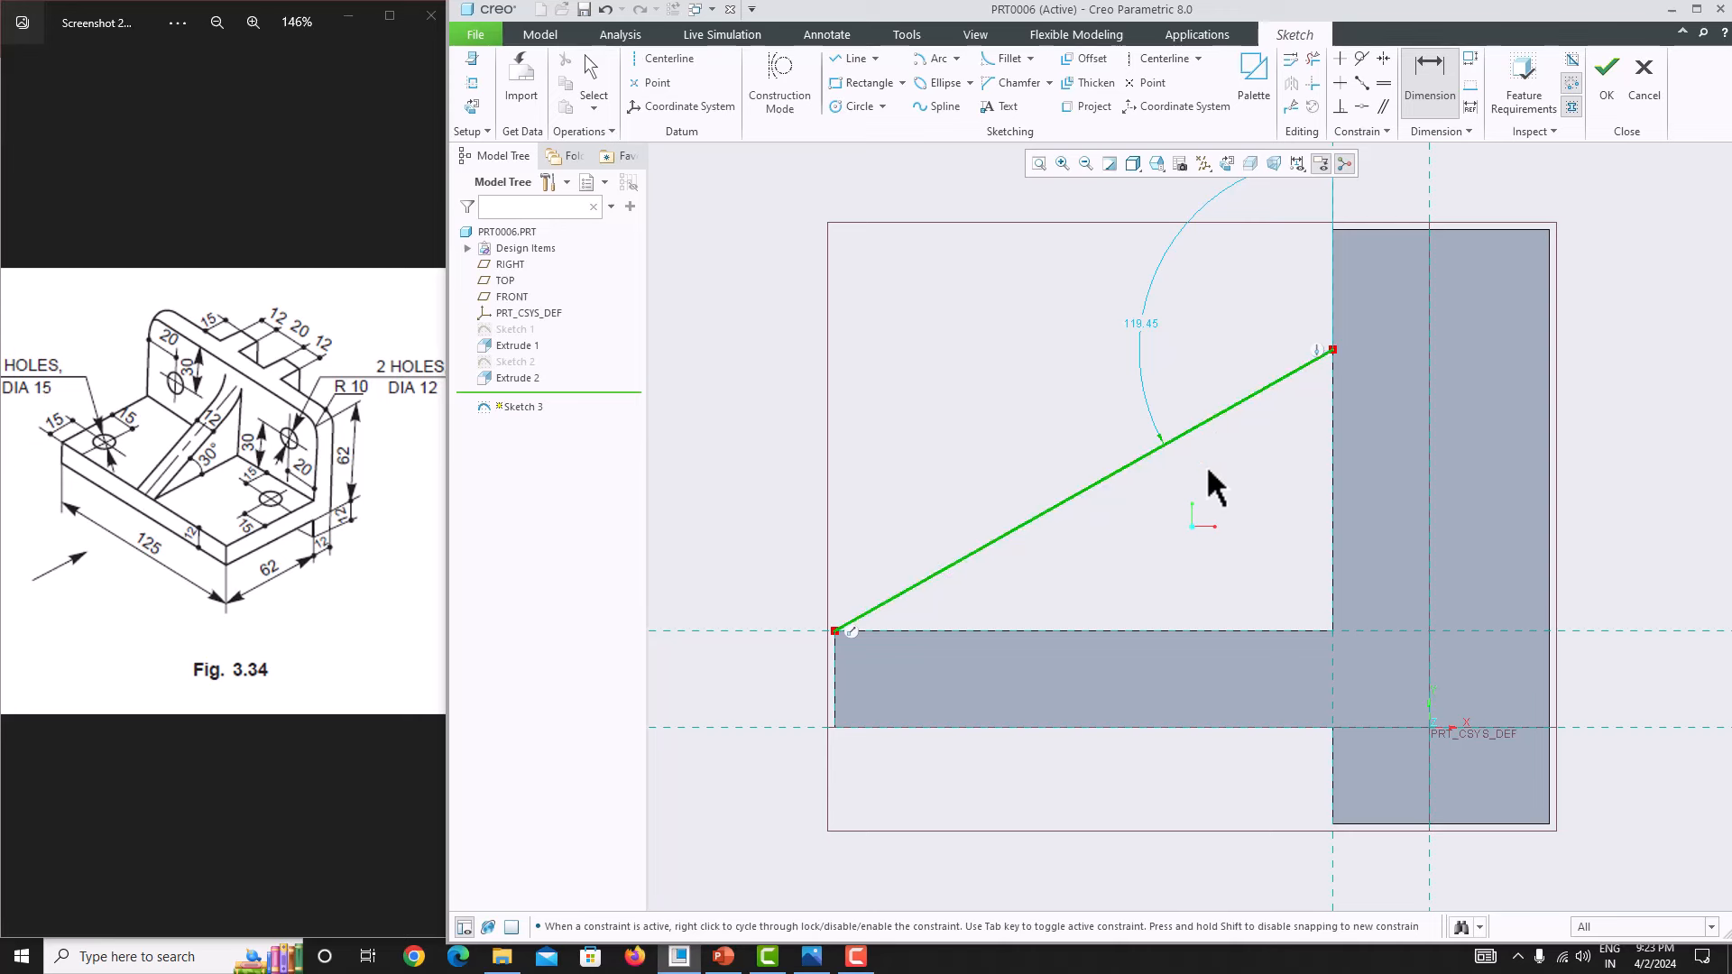
pyautogui.middleClick(1137, 580)
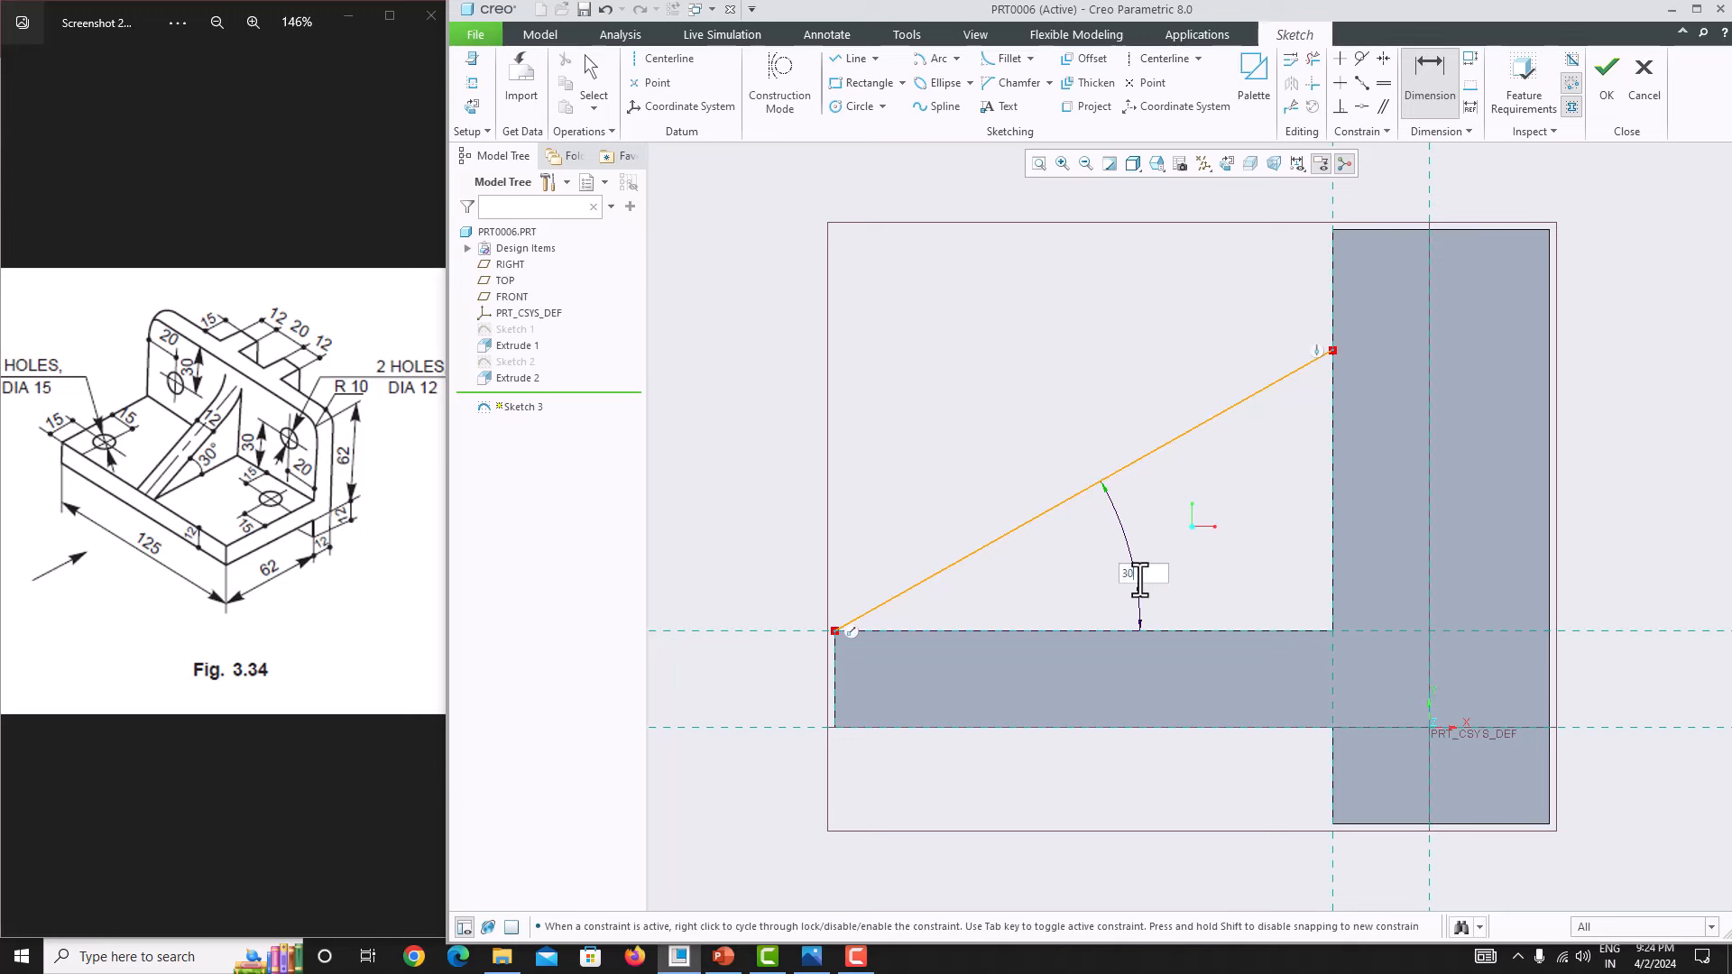
pyautogui.press('Return')
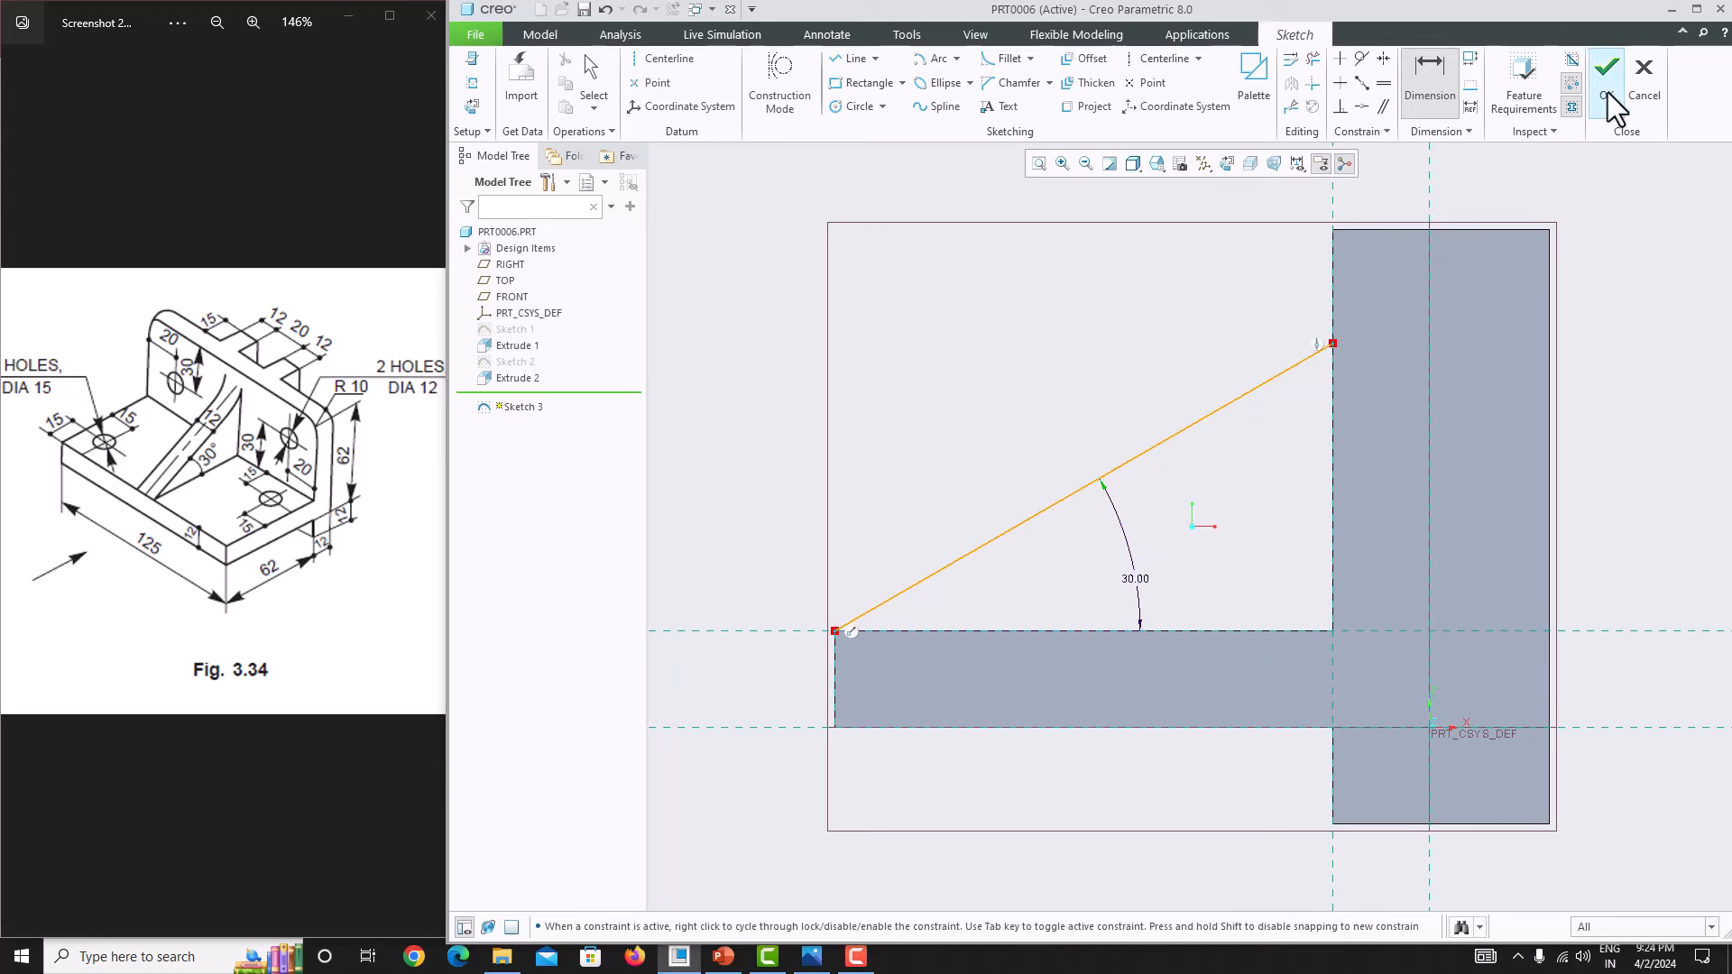
pyautogui.click(1607, 92)
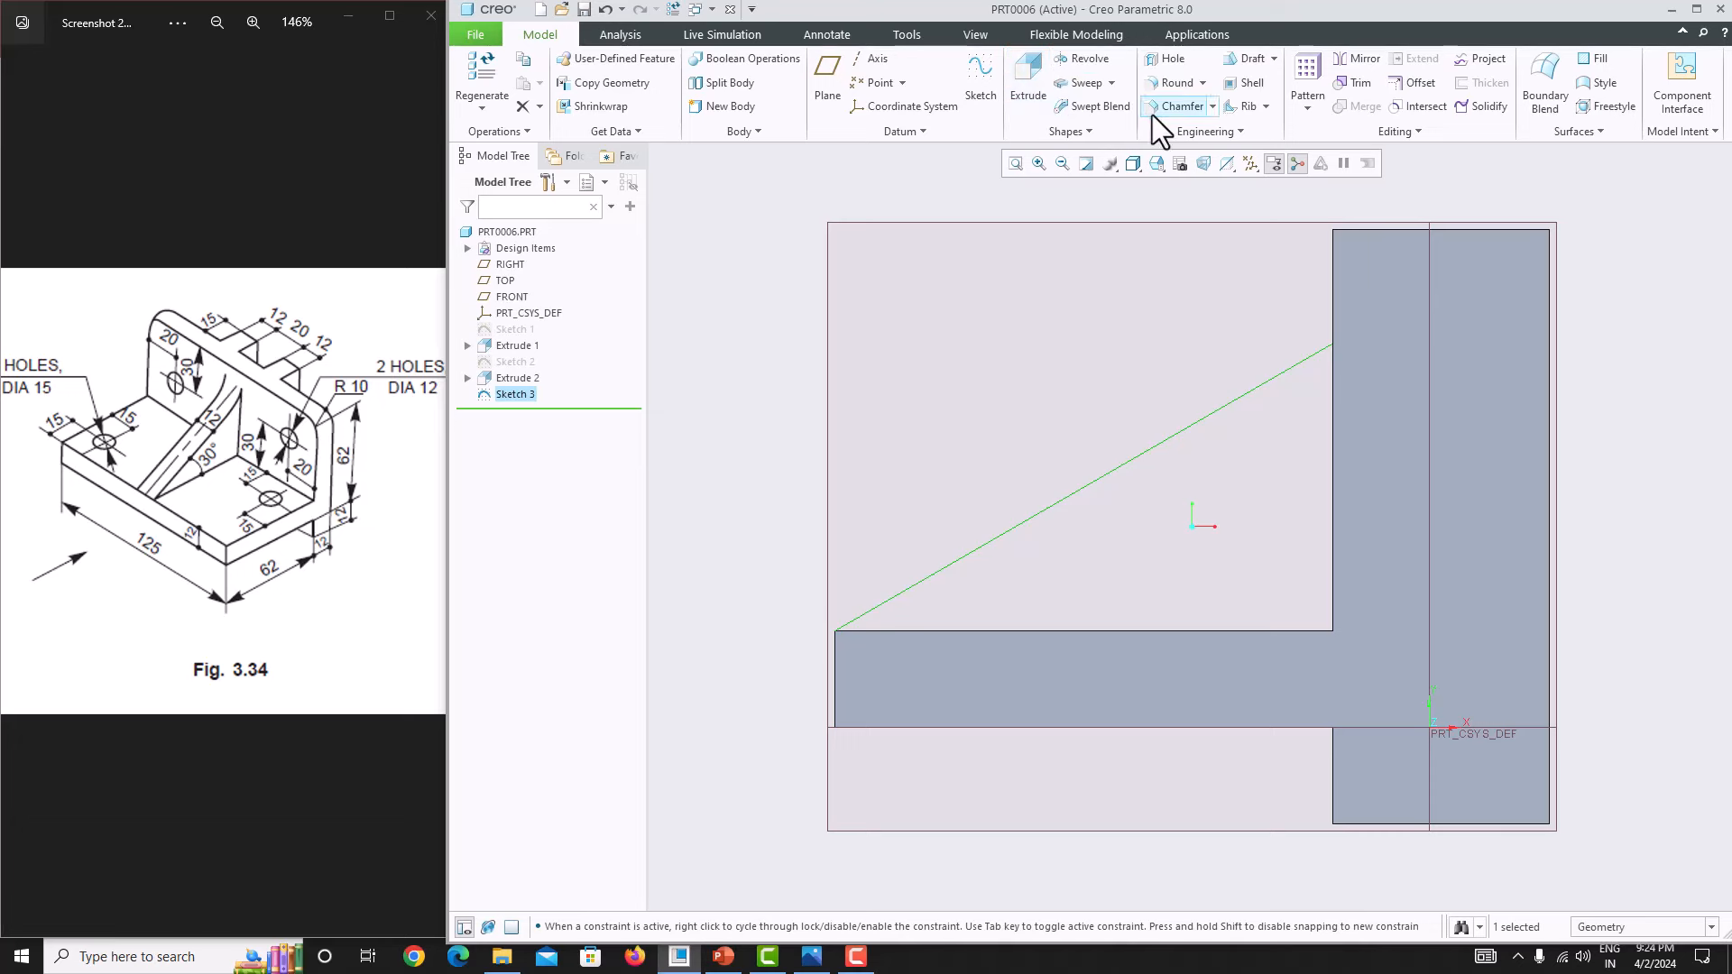
# Step: Create a profile rib from the inclined line, filling toward the base and plate, with a width of 12 mm
pyautogui.click(1264, 108)
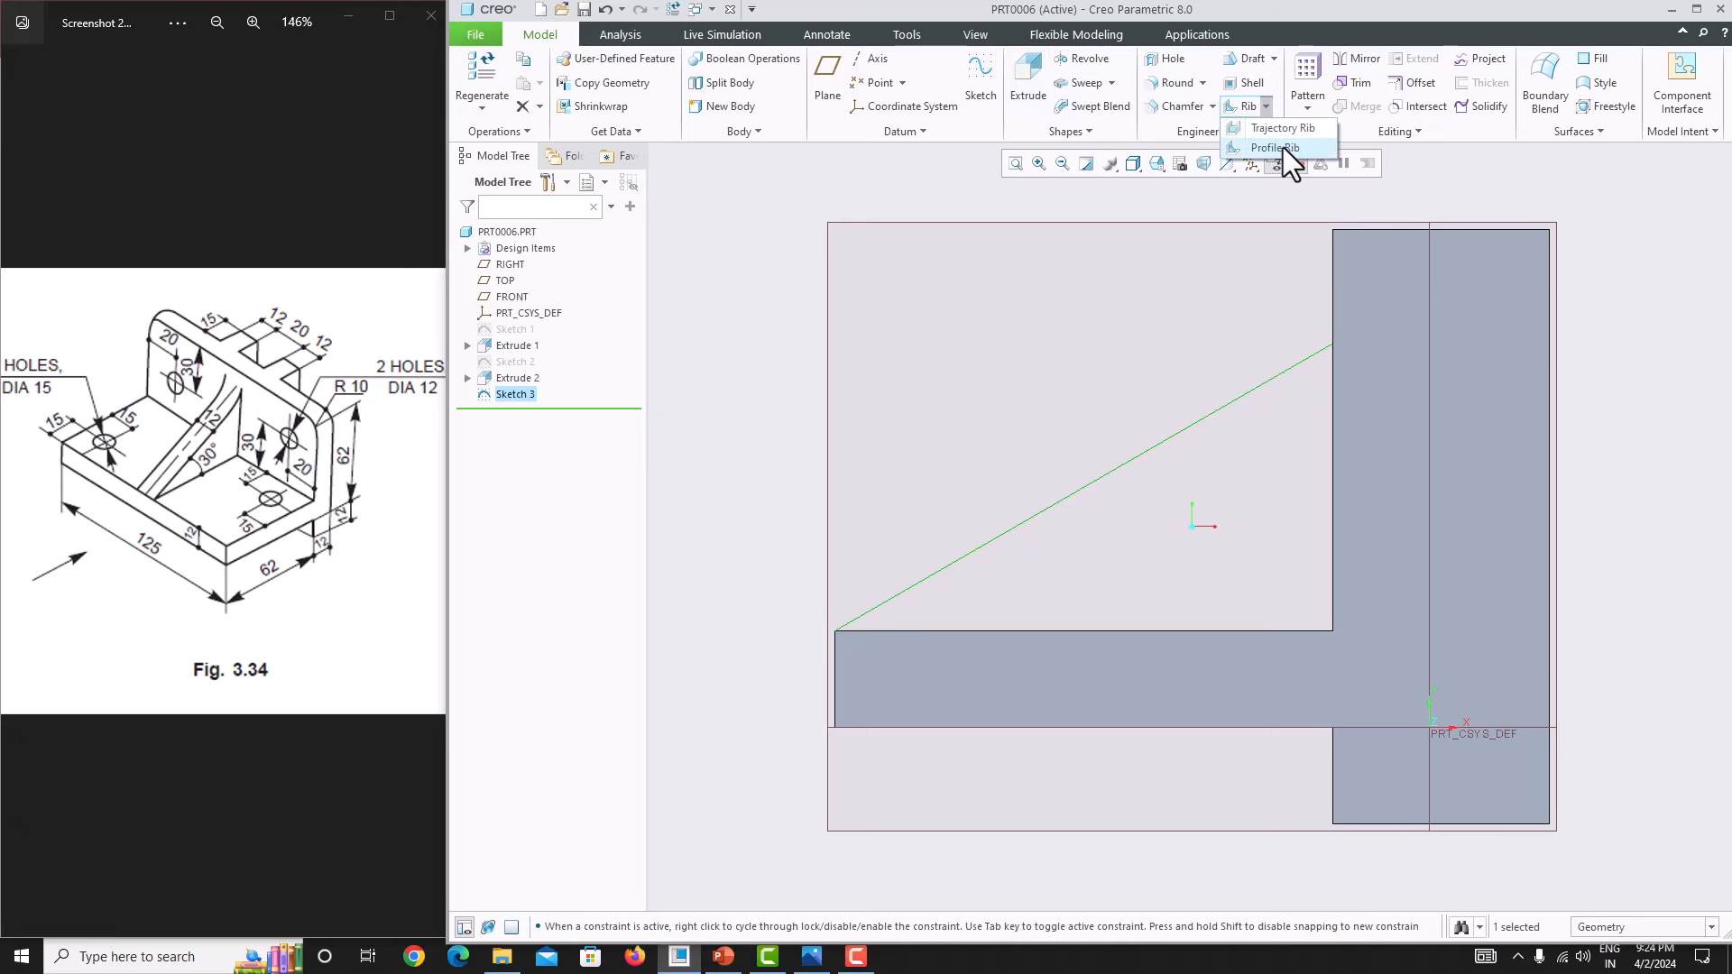
pyautogui.click(1283, 148)
pyautogui.click(963, 504)
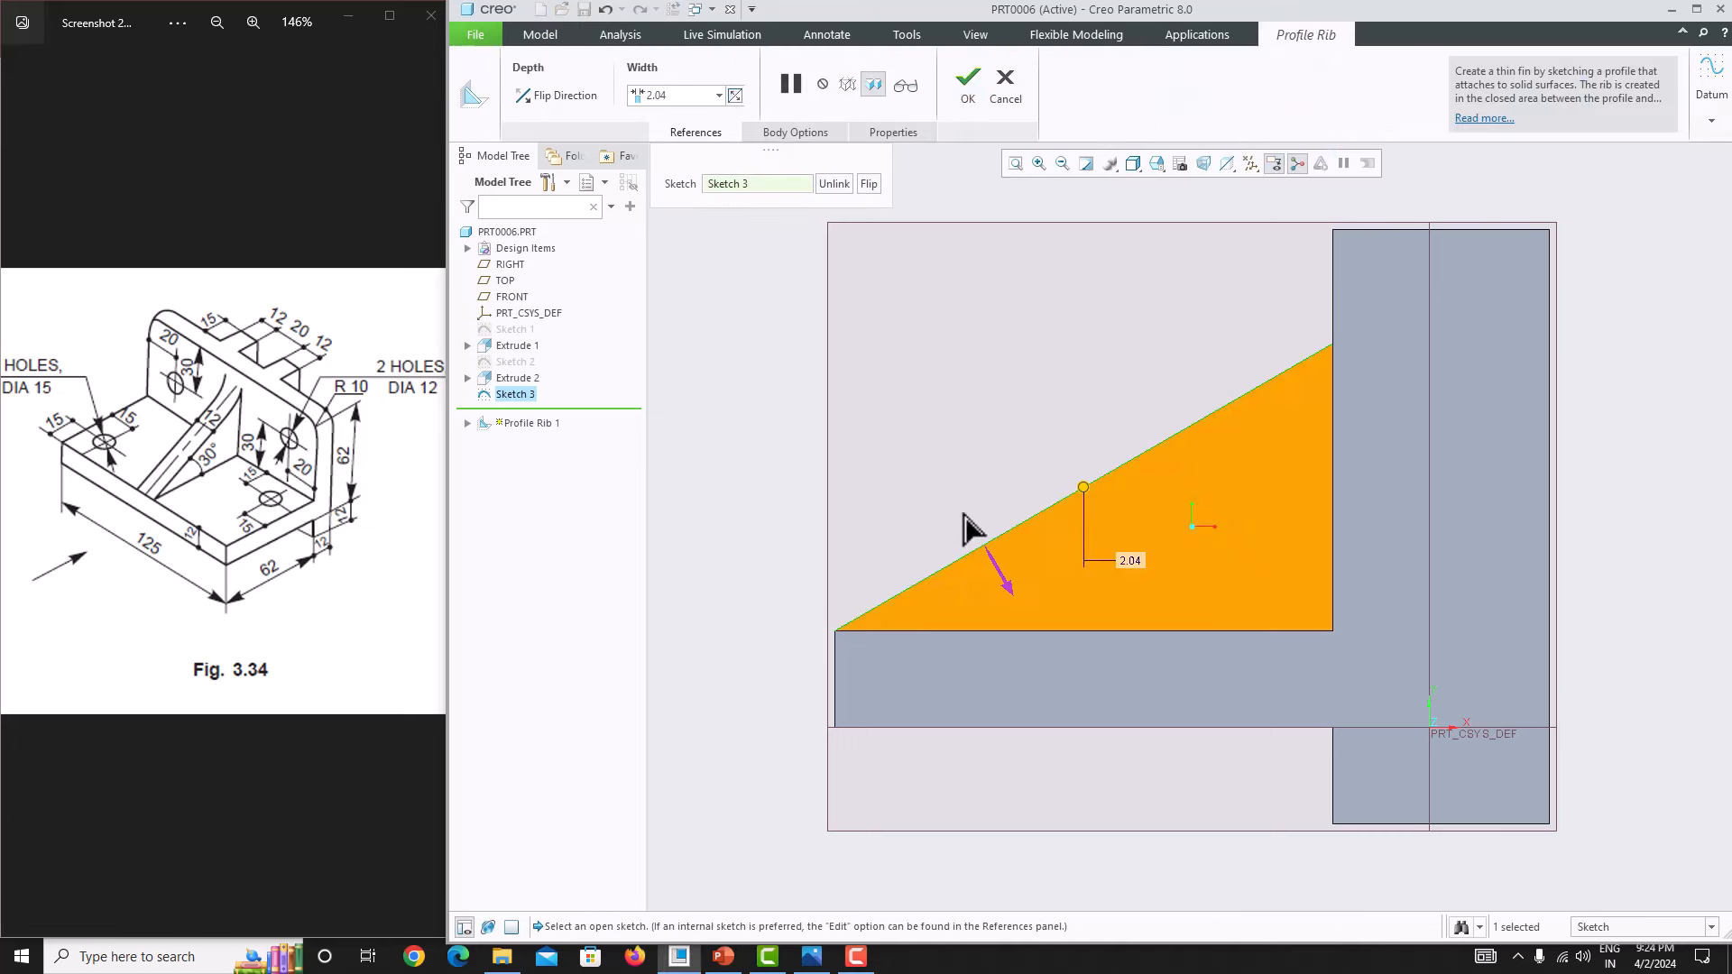
pyautogui.moveTo(967, 534); pyautogui.dragTo(1044, 453, button='middle')
pyautogui.click(681, 95)
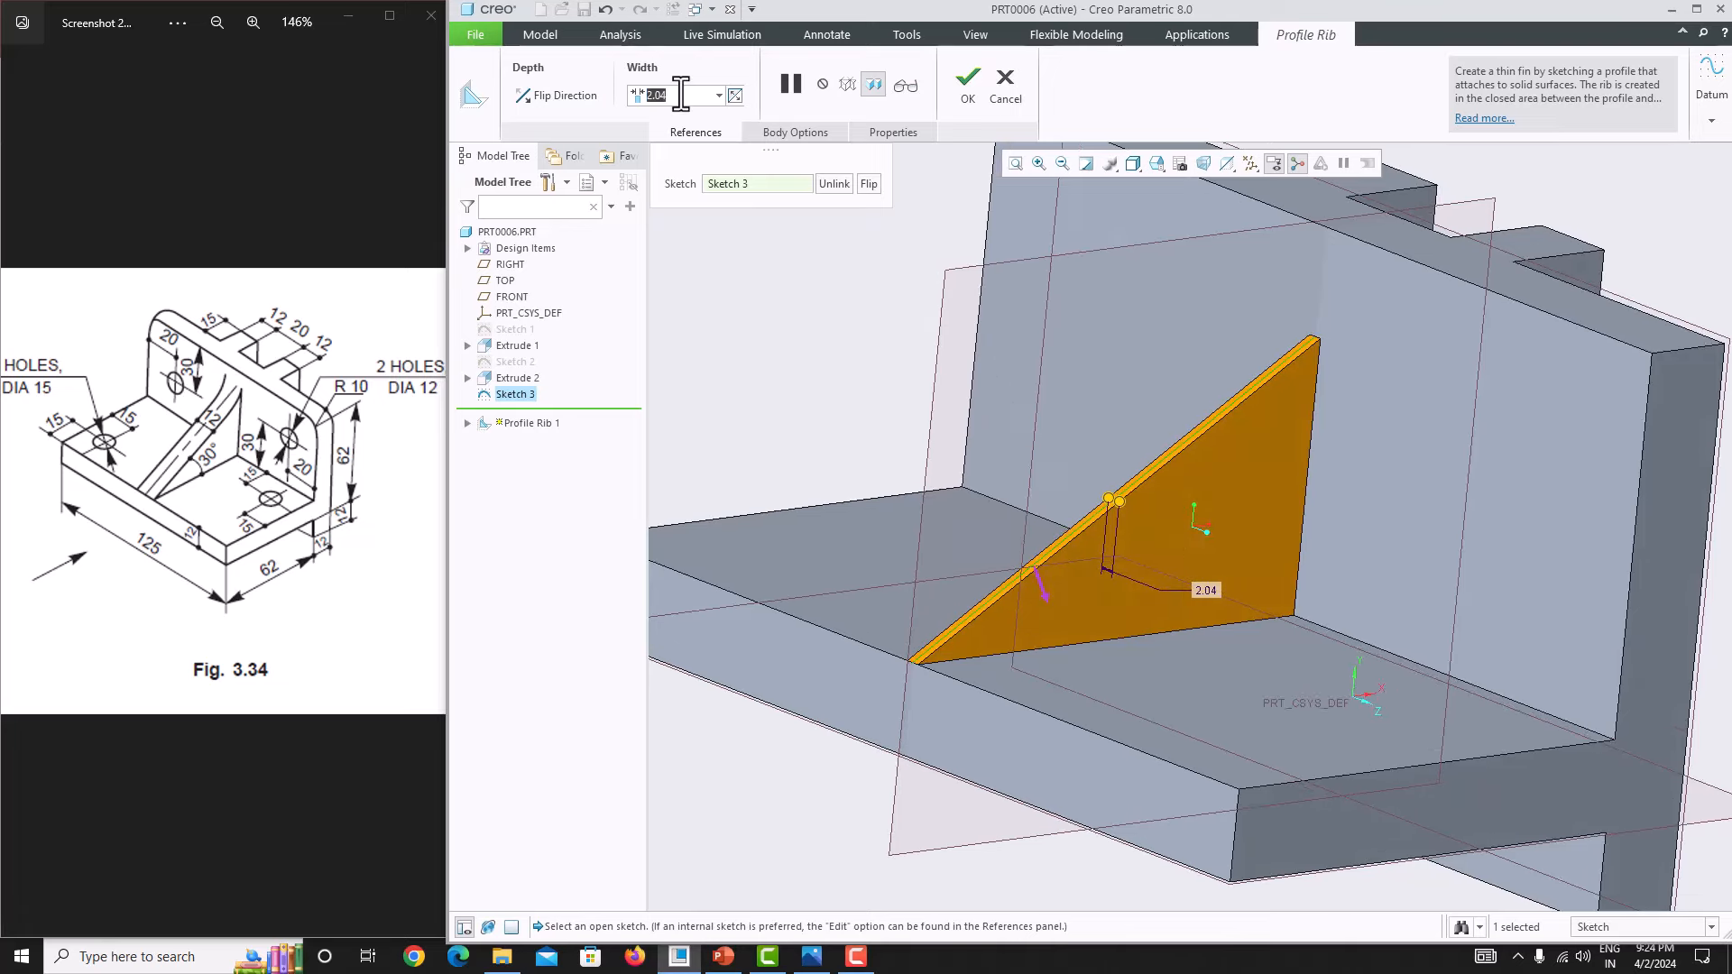
pyautogui.write('12')
pyautogui.press('Return')
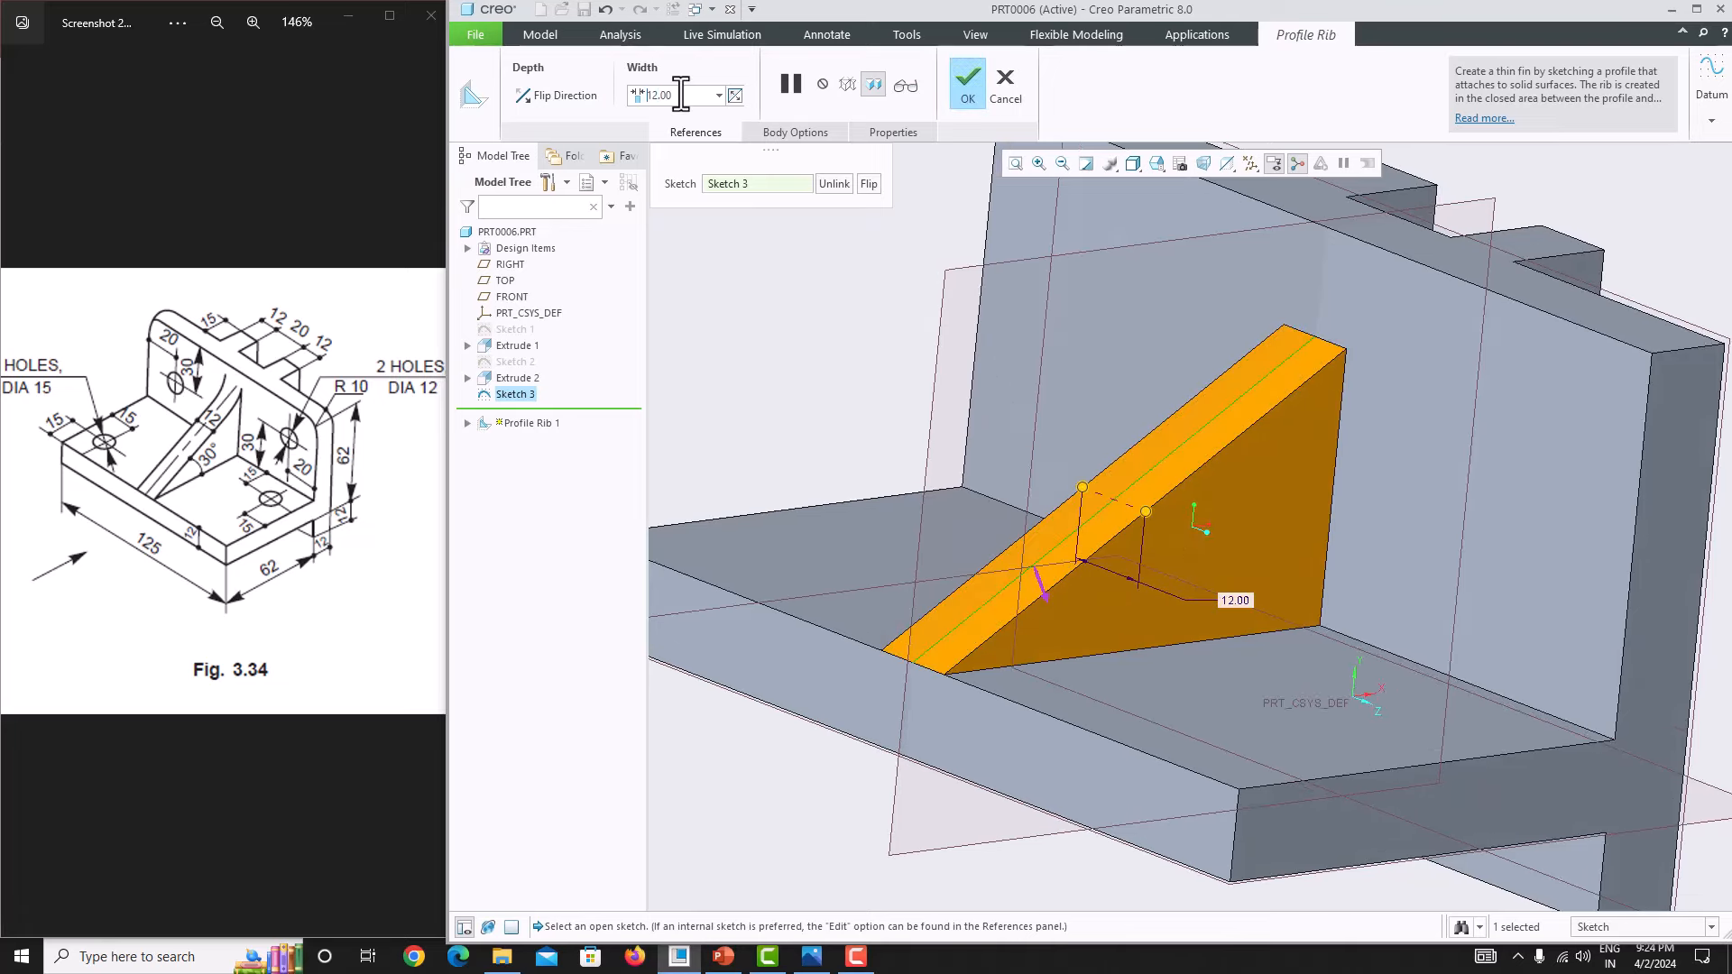
pyautogui.middleClick(1145, 477)
# Step: Start a sketch on the base's top face, facing it squarely, and reference its front edge, the plate's front face and the remaining side edge
pyautogui.scroll(2, 1146, 477)
pyautogui.moveTo(1145, 473); pyautogui.dragTo(1136, 510, button='middle')
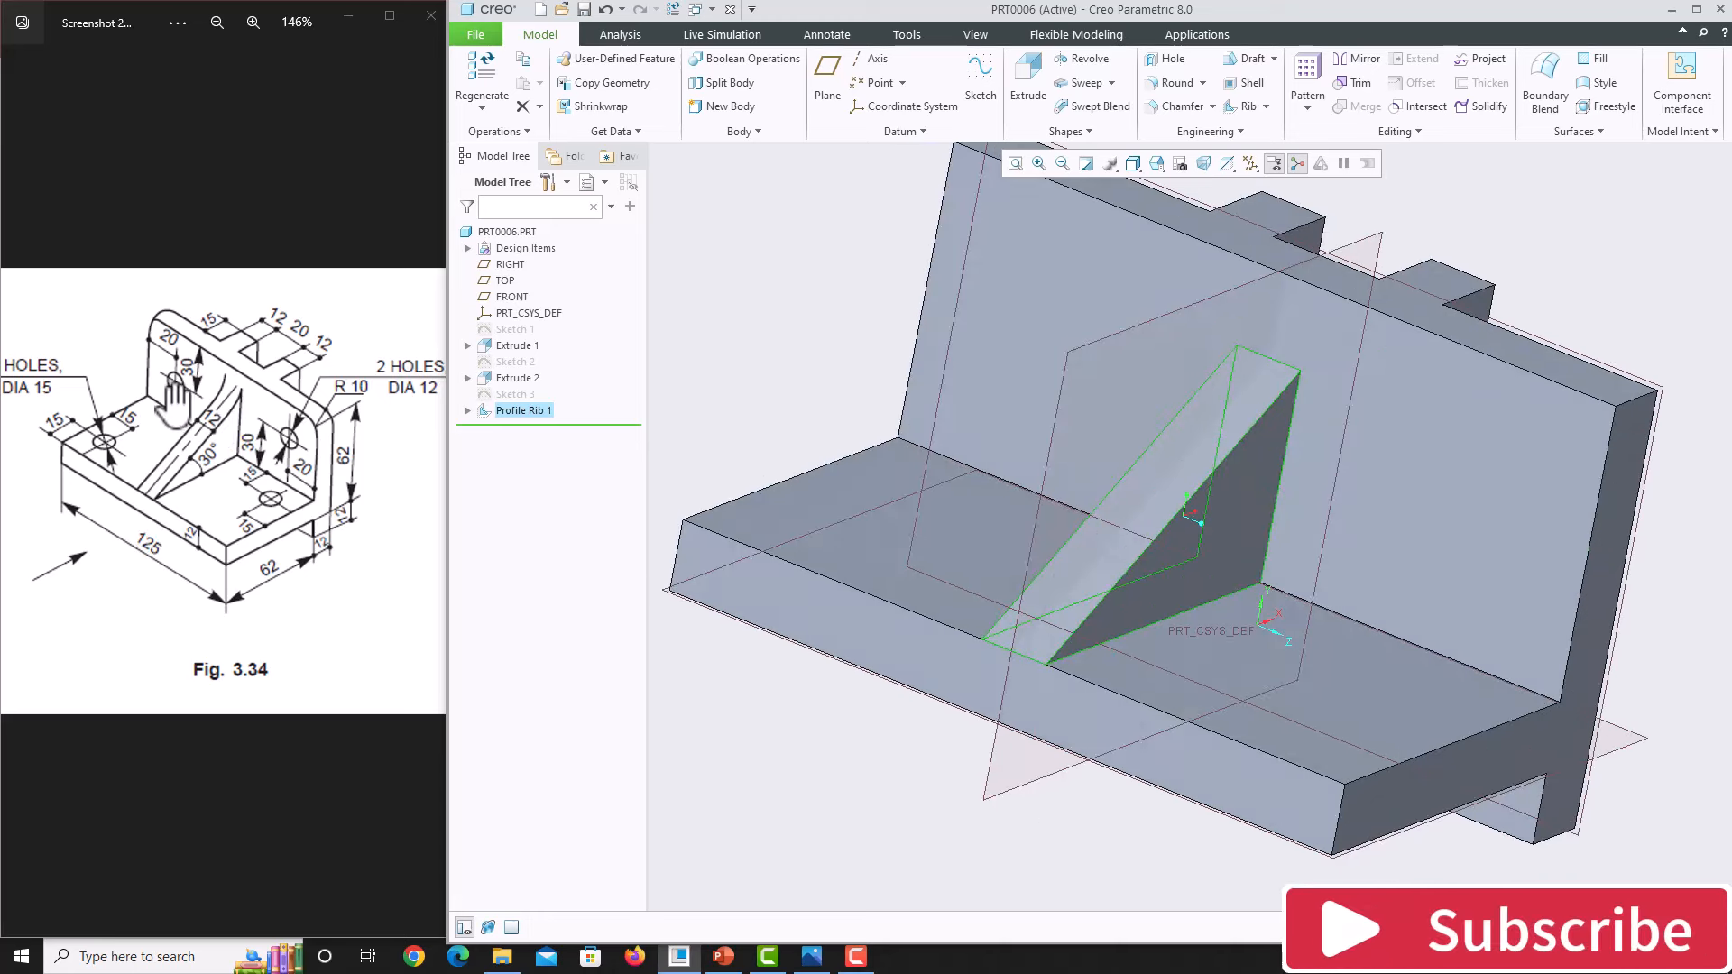
pyautogui.click(805, 495)
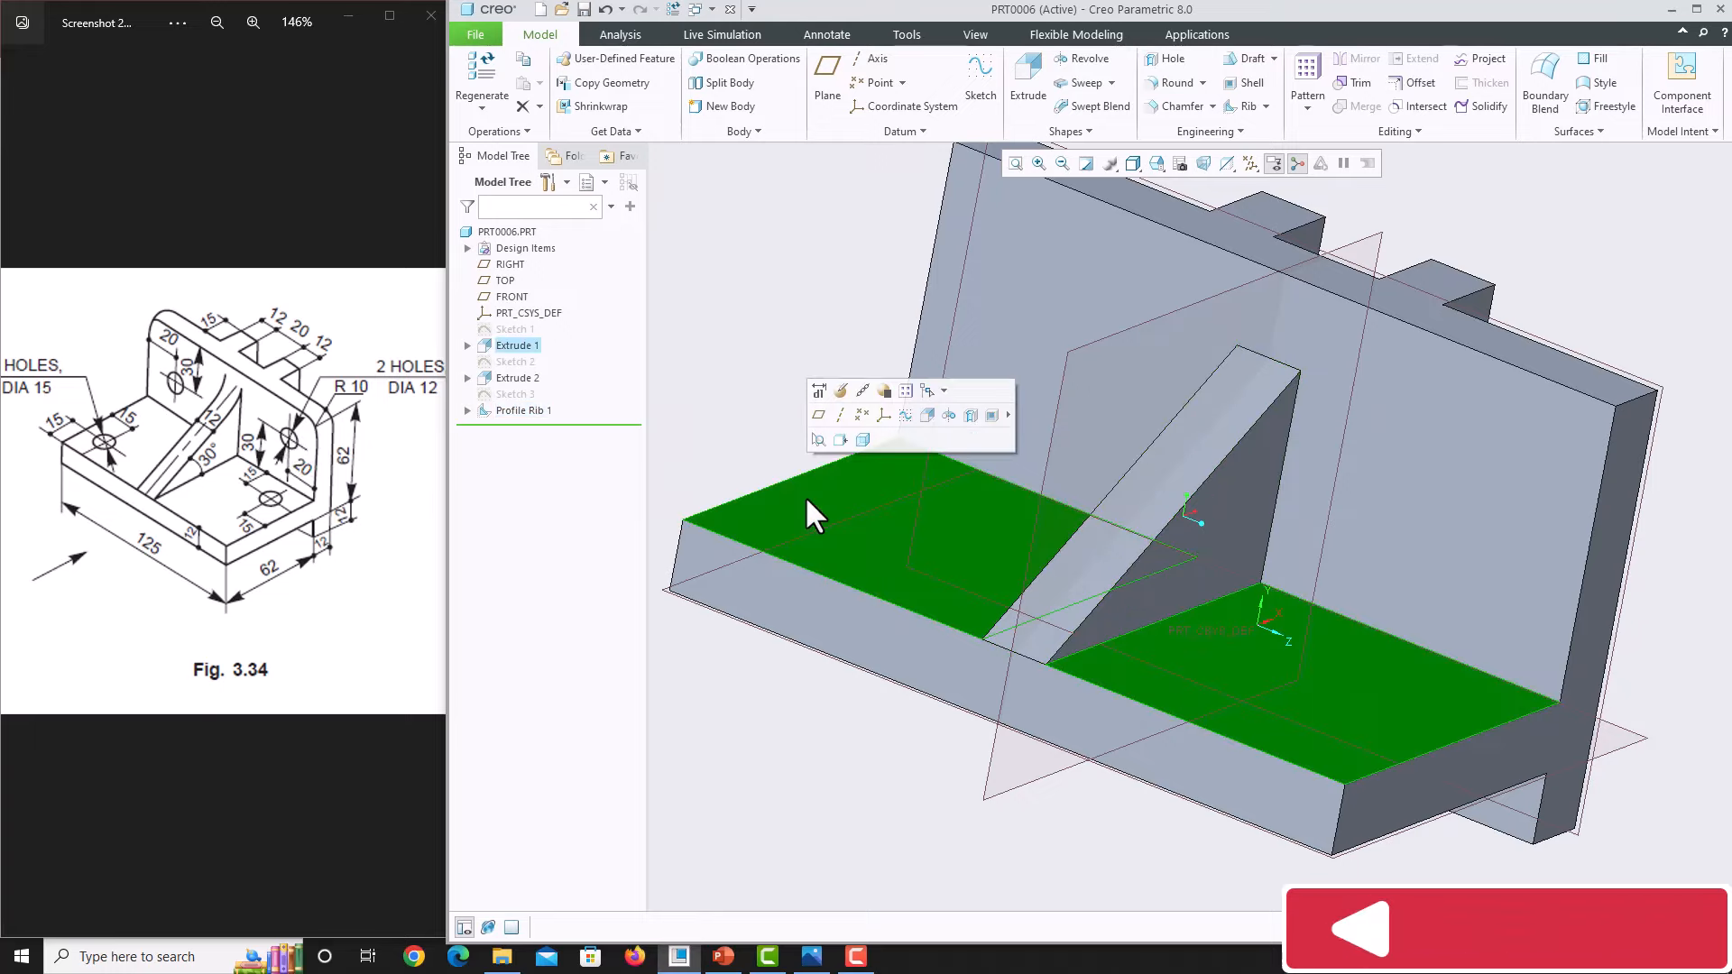
pyautogui.click(978, 96)
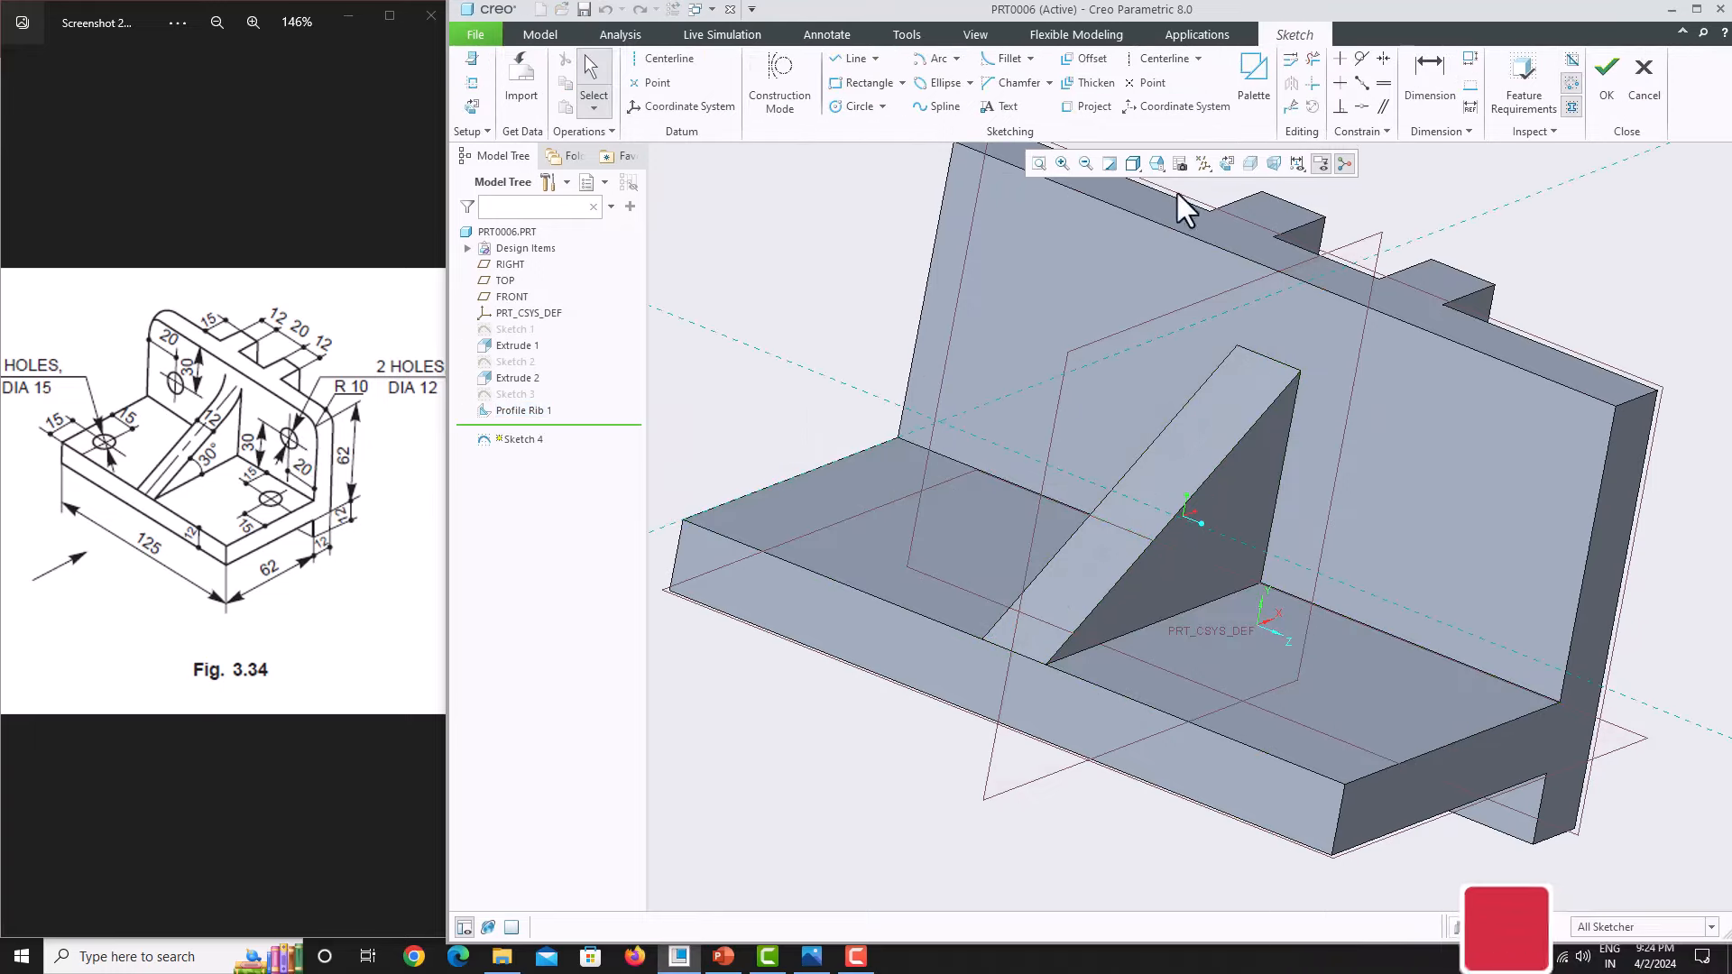
pyautogui.click(1229, 163)
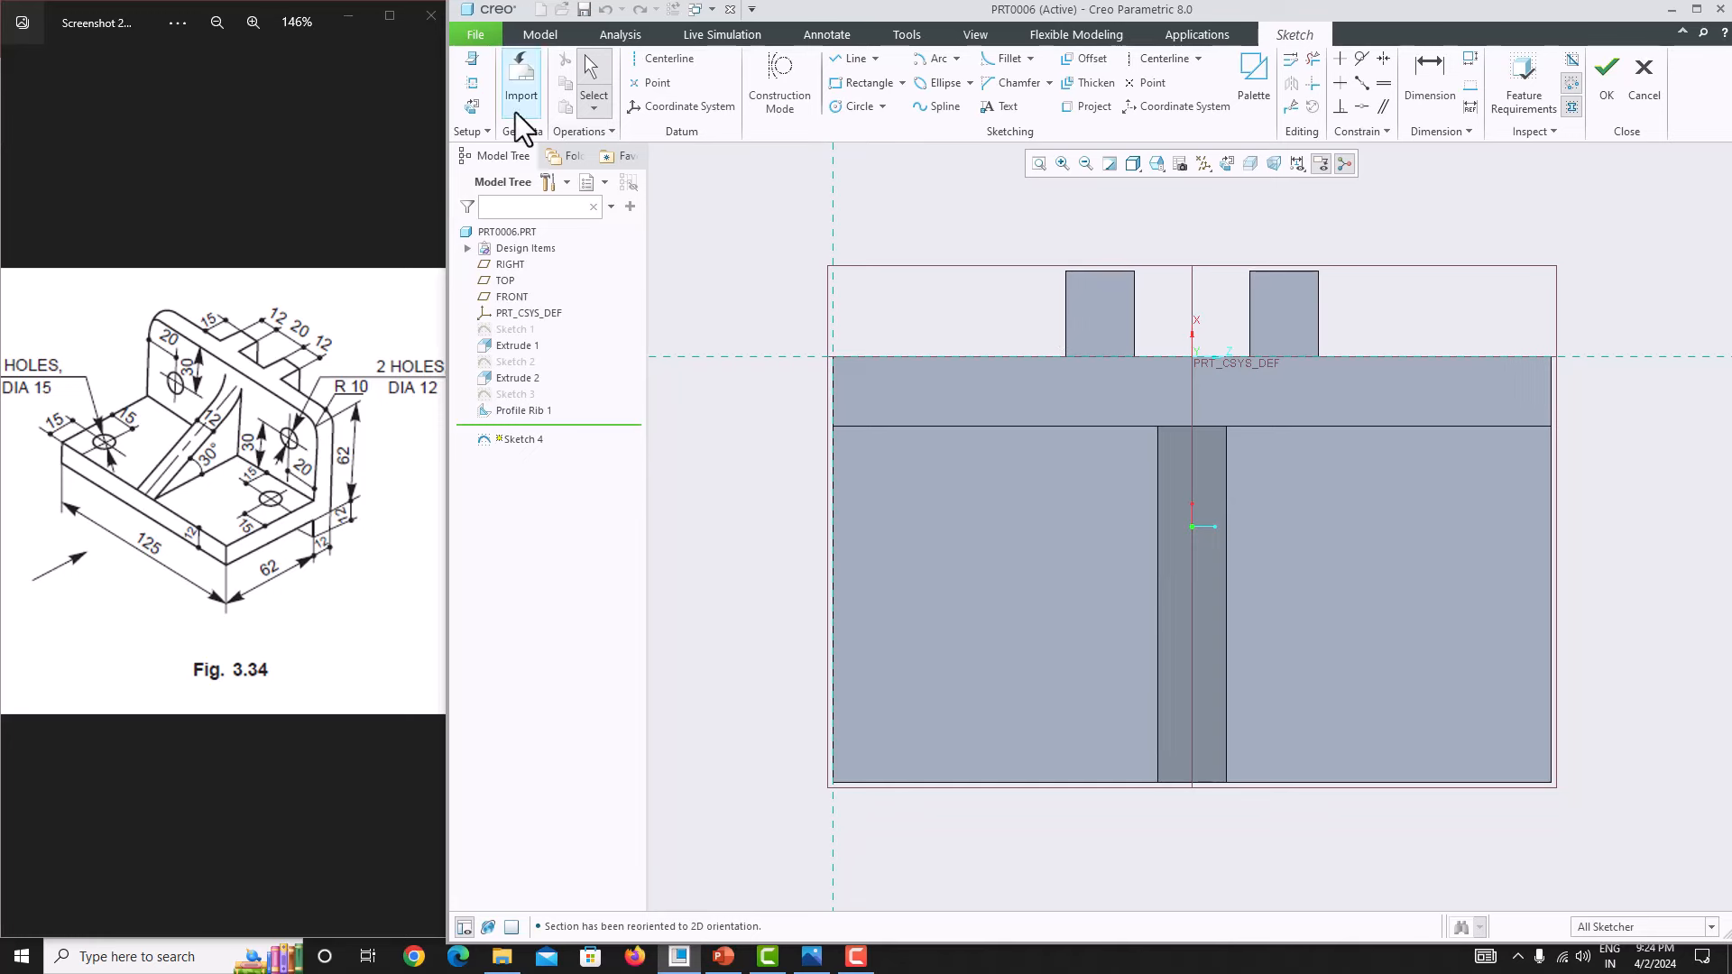
pyautogui.click(897, 781)
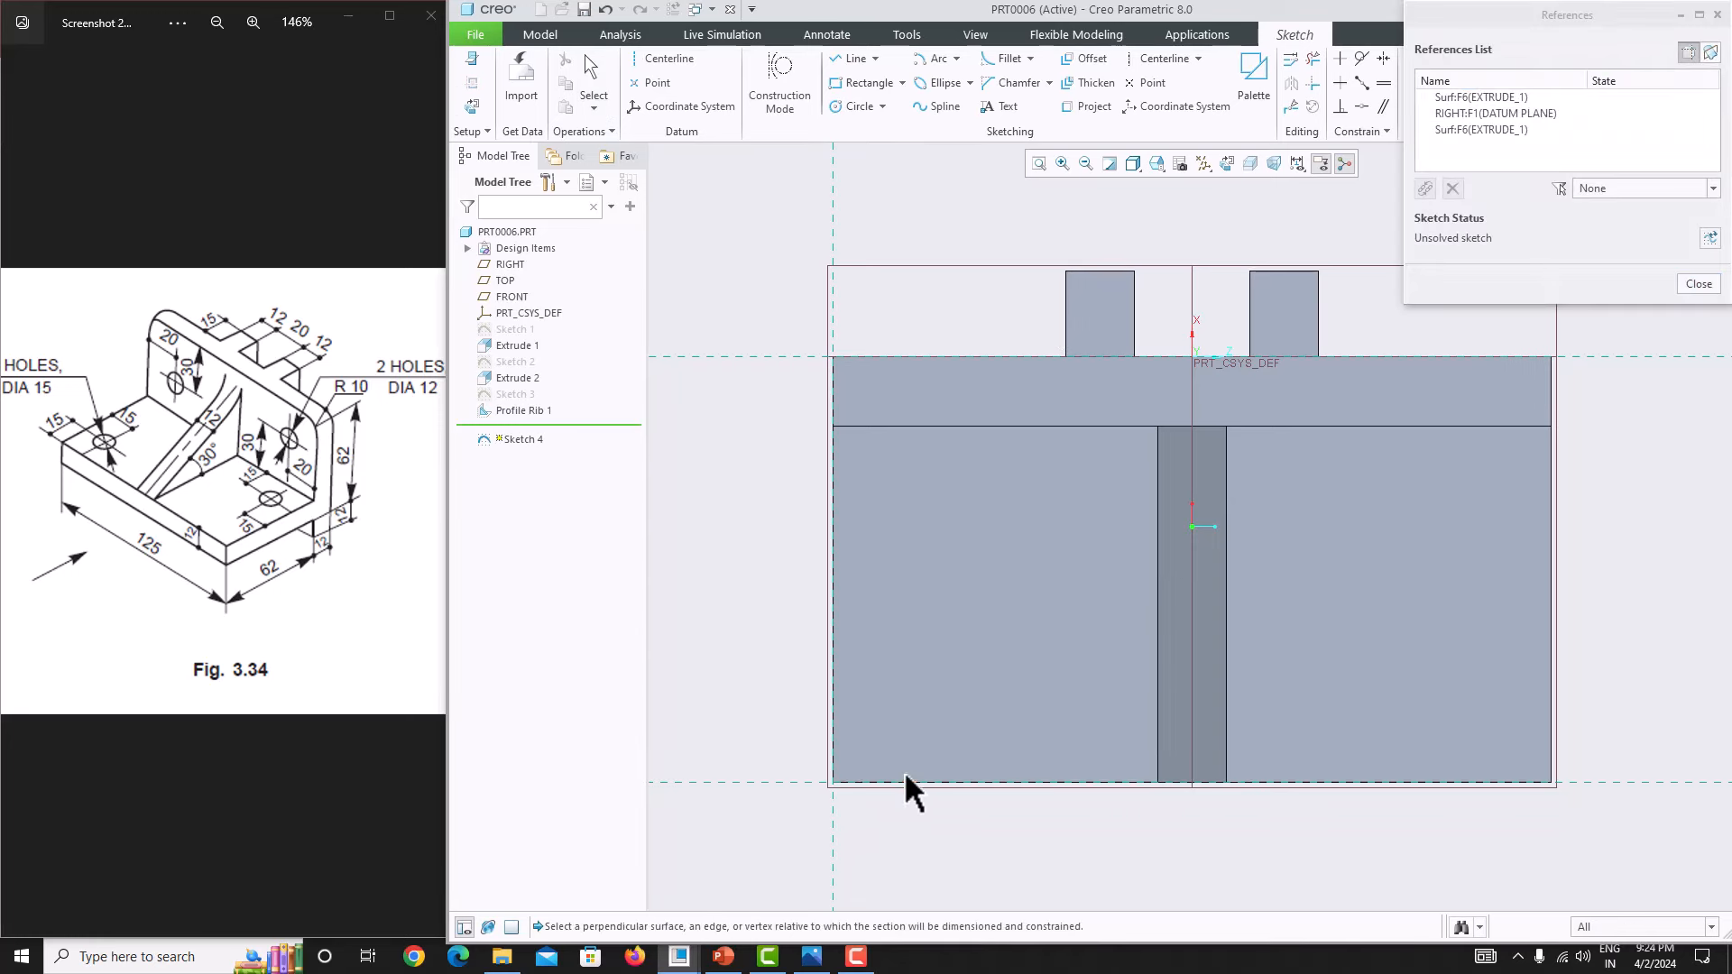
pyautogui.click(1479, 426)
pyautogui.click(1550, 487)
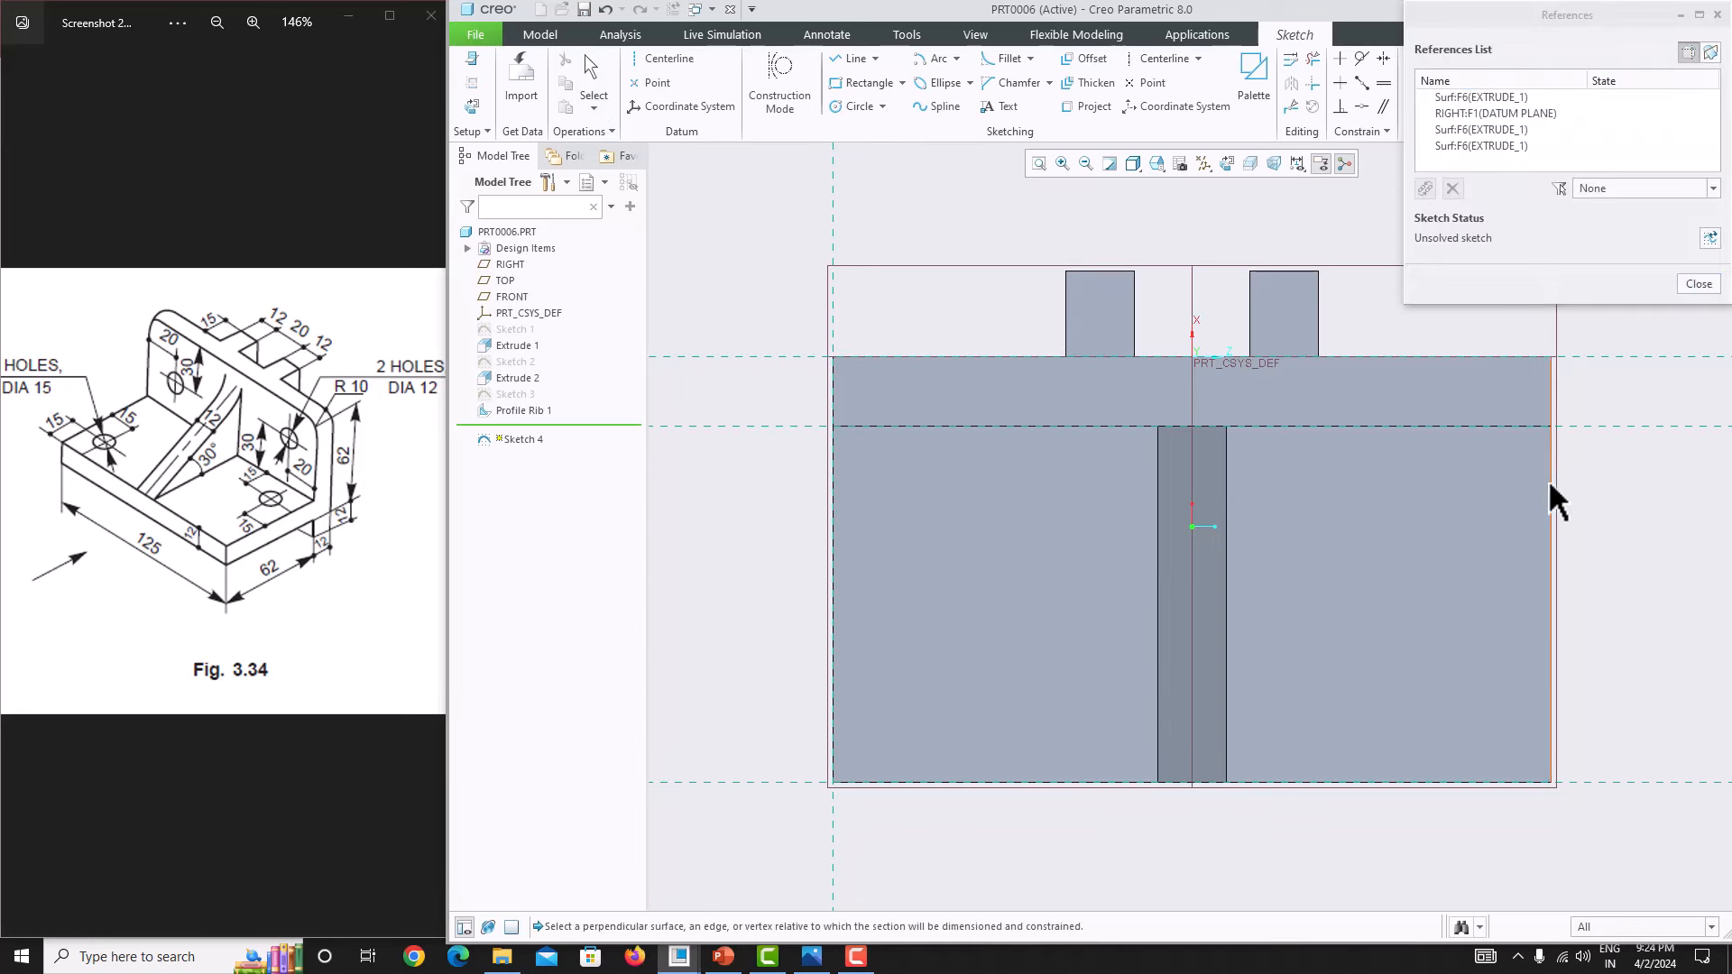
pyautogui.click(1693, 283)
# Step: Sketch two equal circles about 15 mm in diameter, one near the base's front left corner and one right of the rib near the plate
pyautogui.click(855, 105)
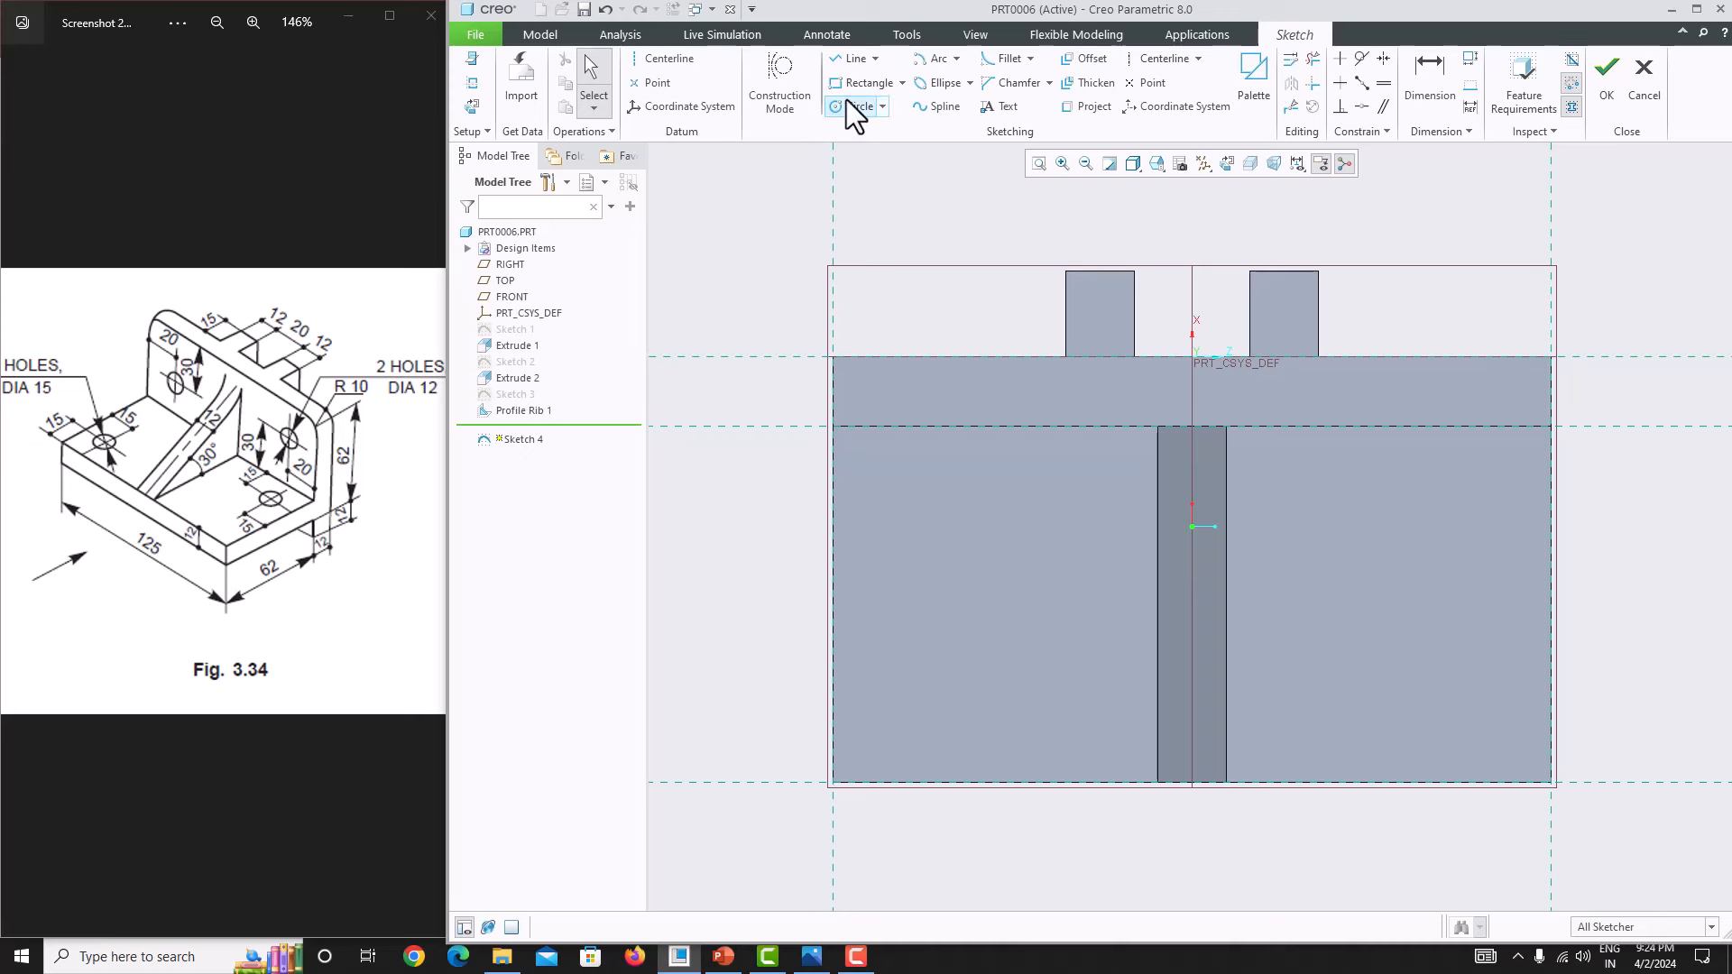
pyautogui.click(948, 693)
pyautogui.click(978, 731)
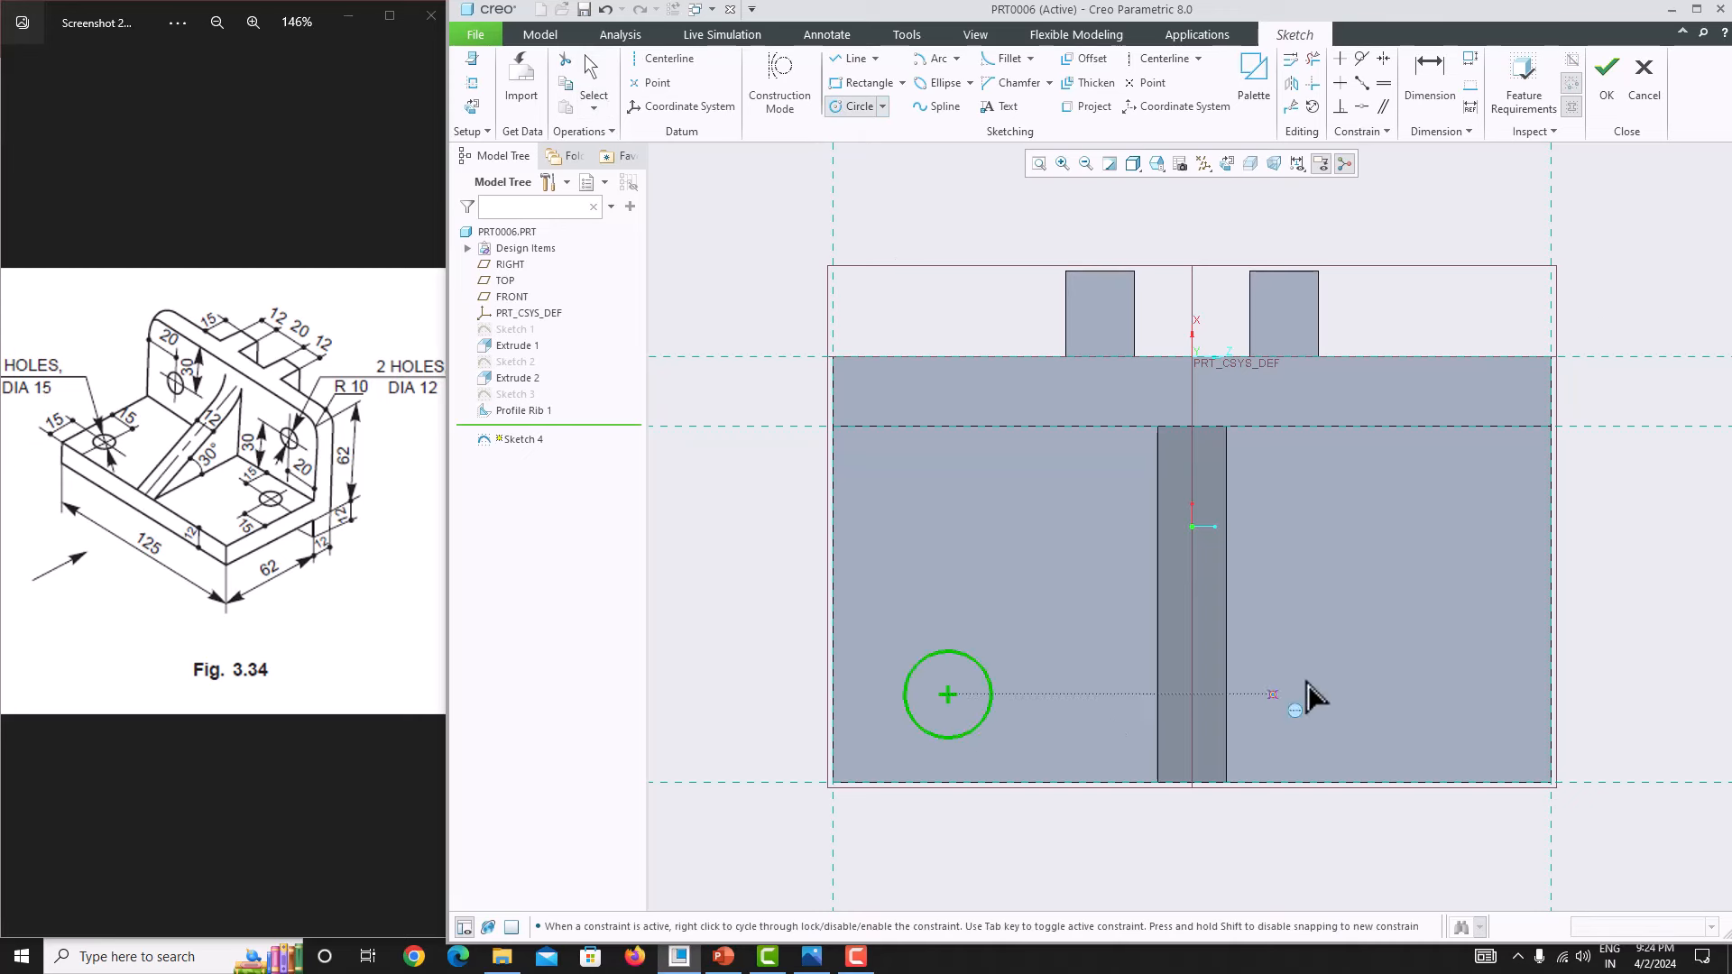
pyautogui.click(1467, 496)
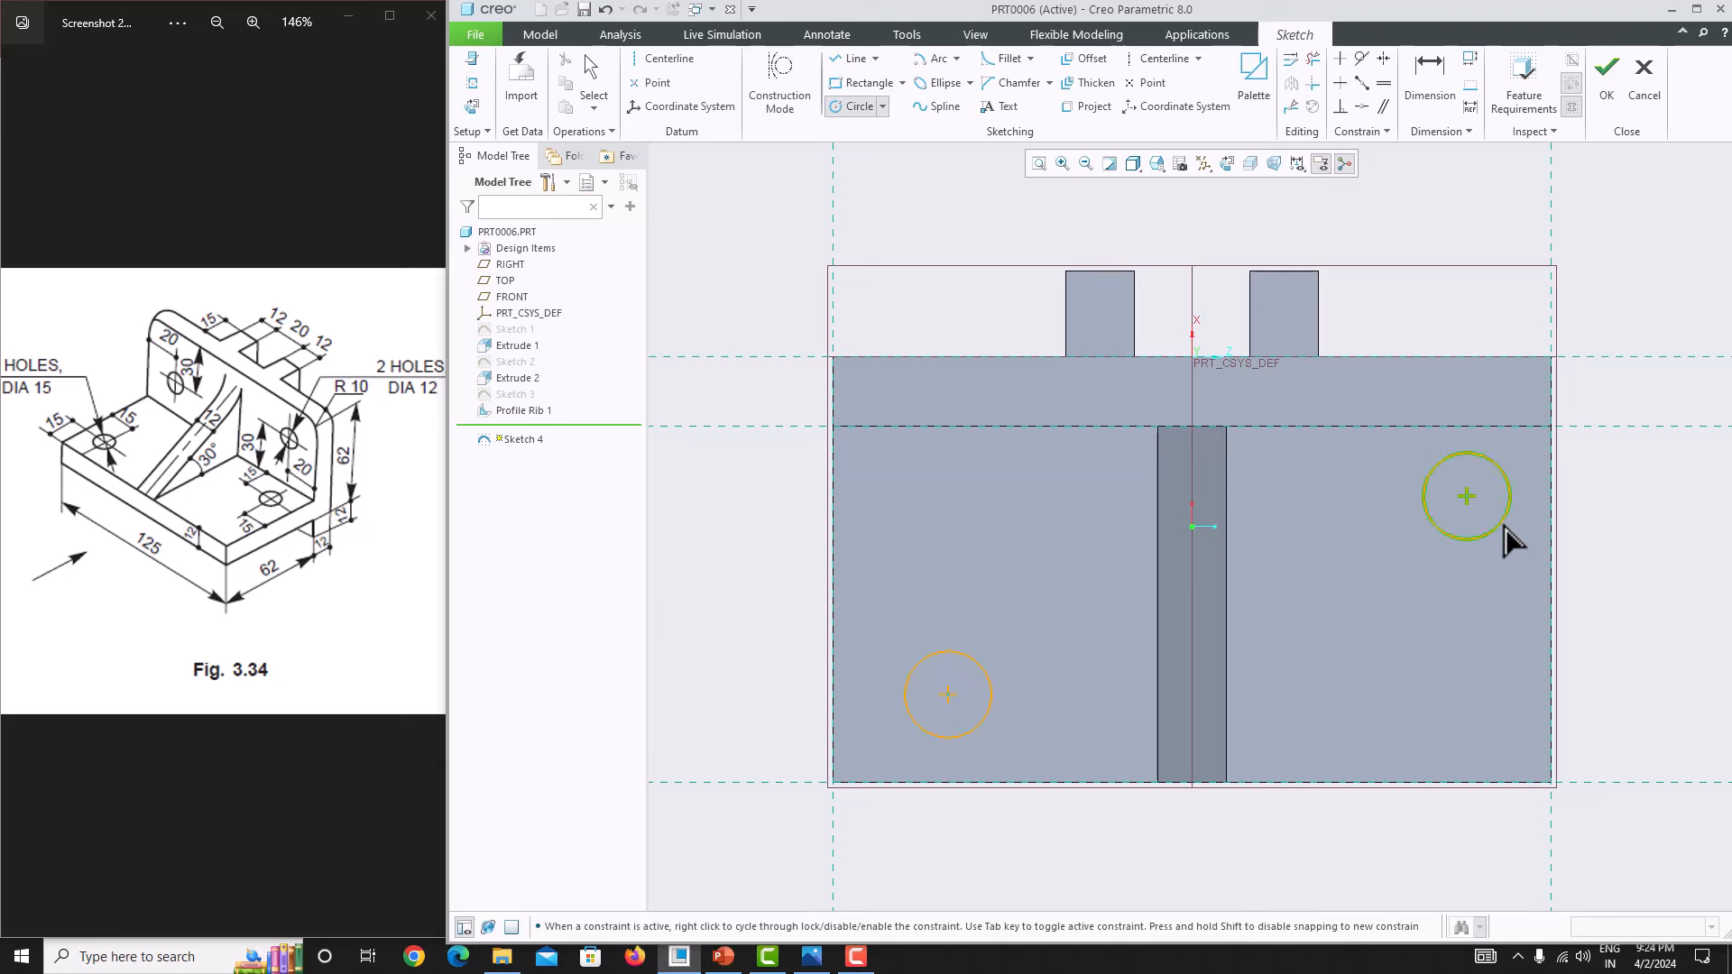
pyautogui.click(1504, 540)
pyautogui.middleClick(1498, 613)
# Step: Set the distance from the left circle's centre to the base's front edge to 15 mm
pyautogui.scroll(-2, 919, 747)
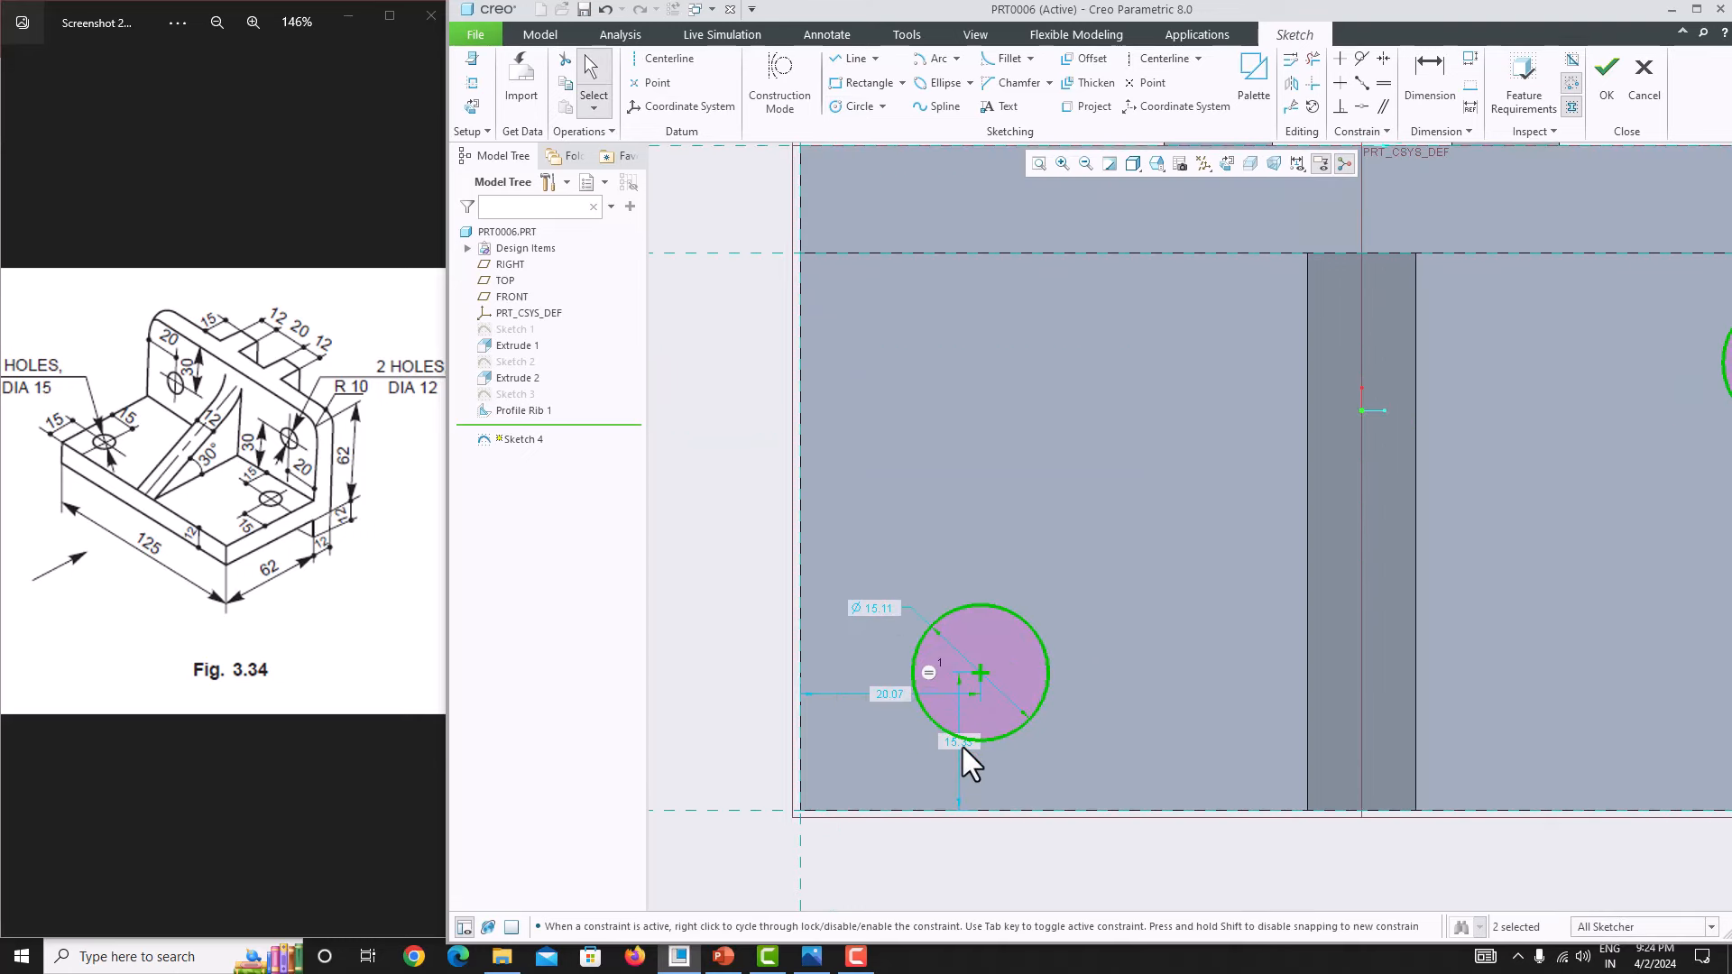
pyautogui.doubleClick(951, 744)
pyautogui.write('15')
pyautogui.press('Return')
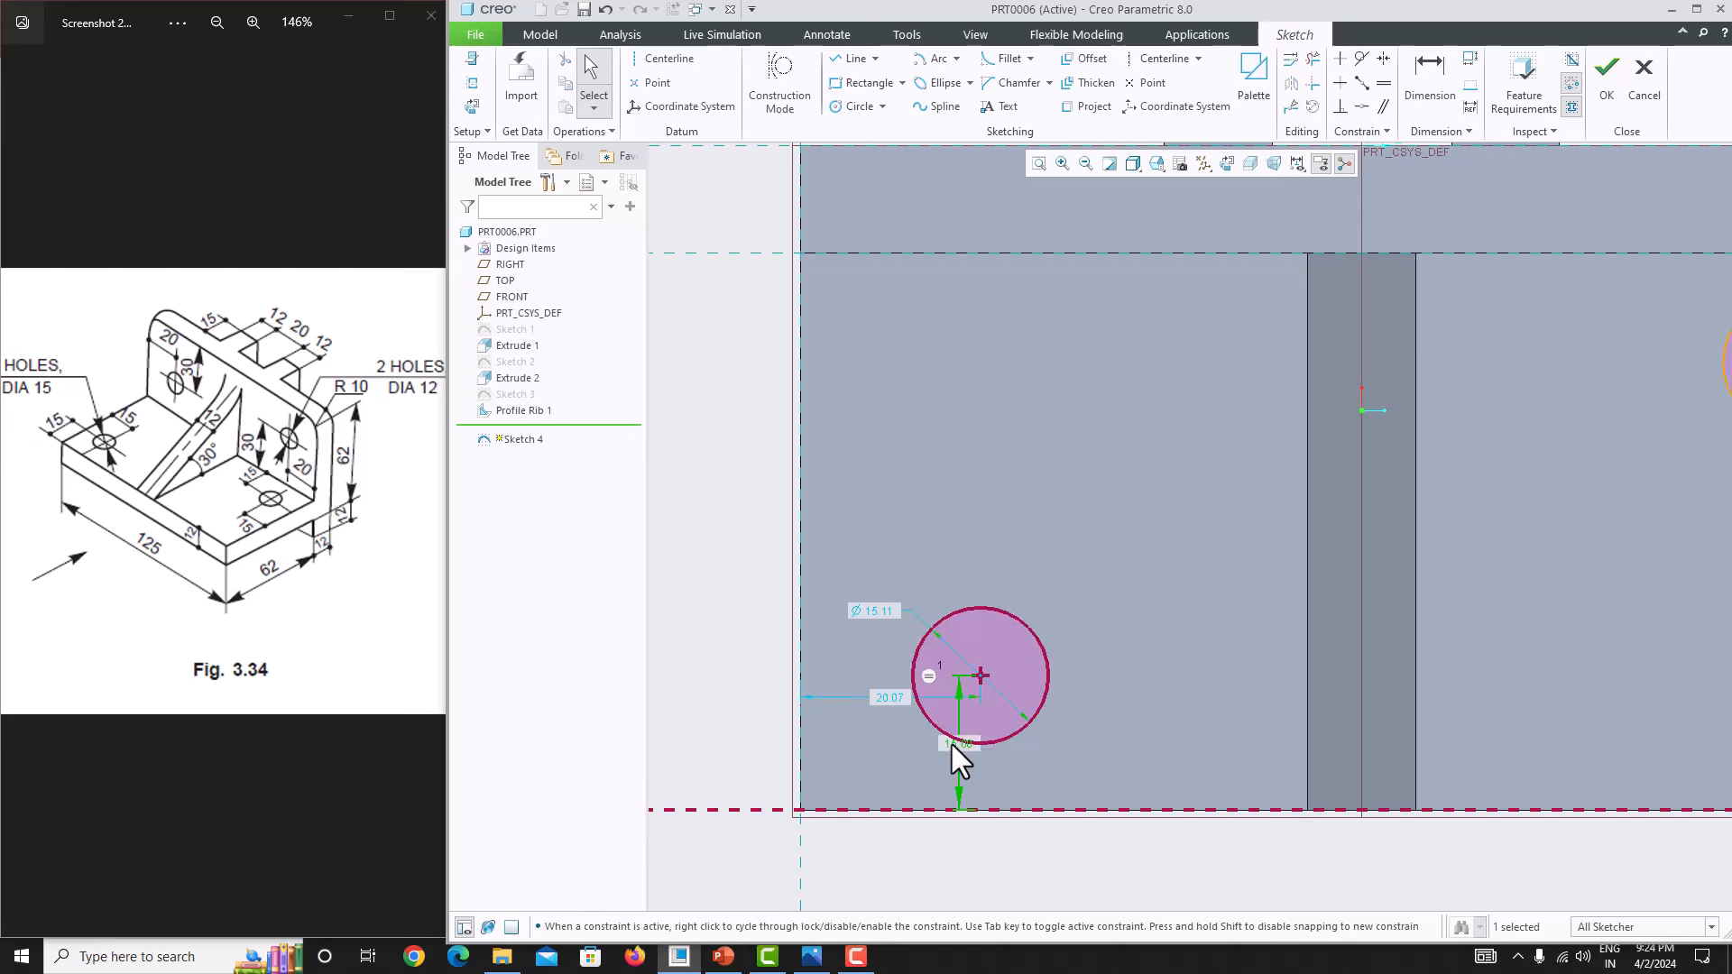
# Step: Set the left circle's centre 15 mm from the base's side edge and its diameter to 15 mm
pyautogui.doubleClick(885, 700)
pyautogui.write('15')
pyautogui.press('Return')
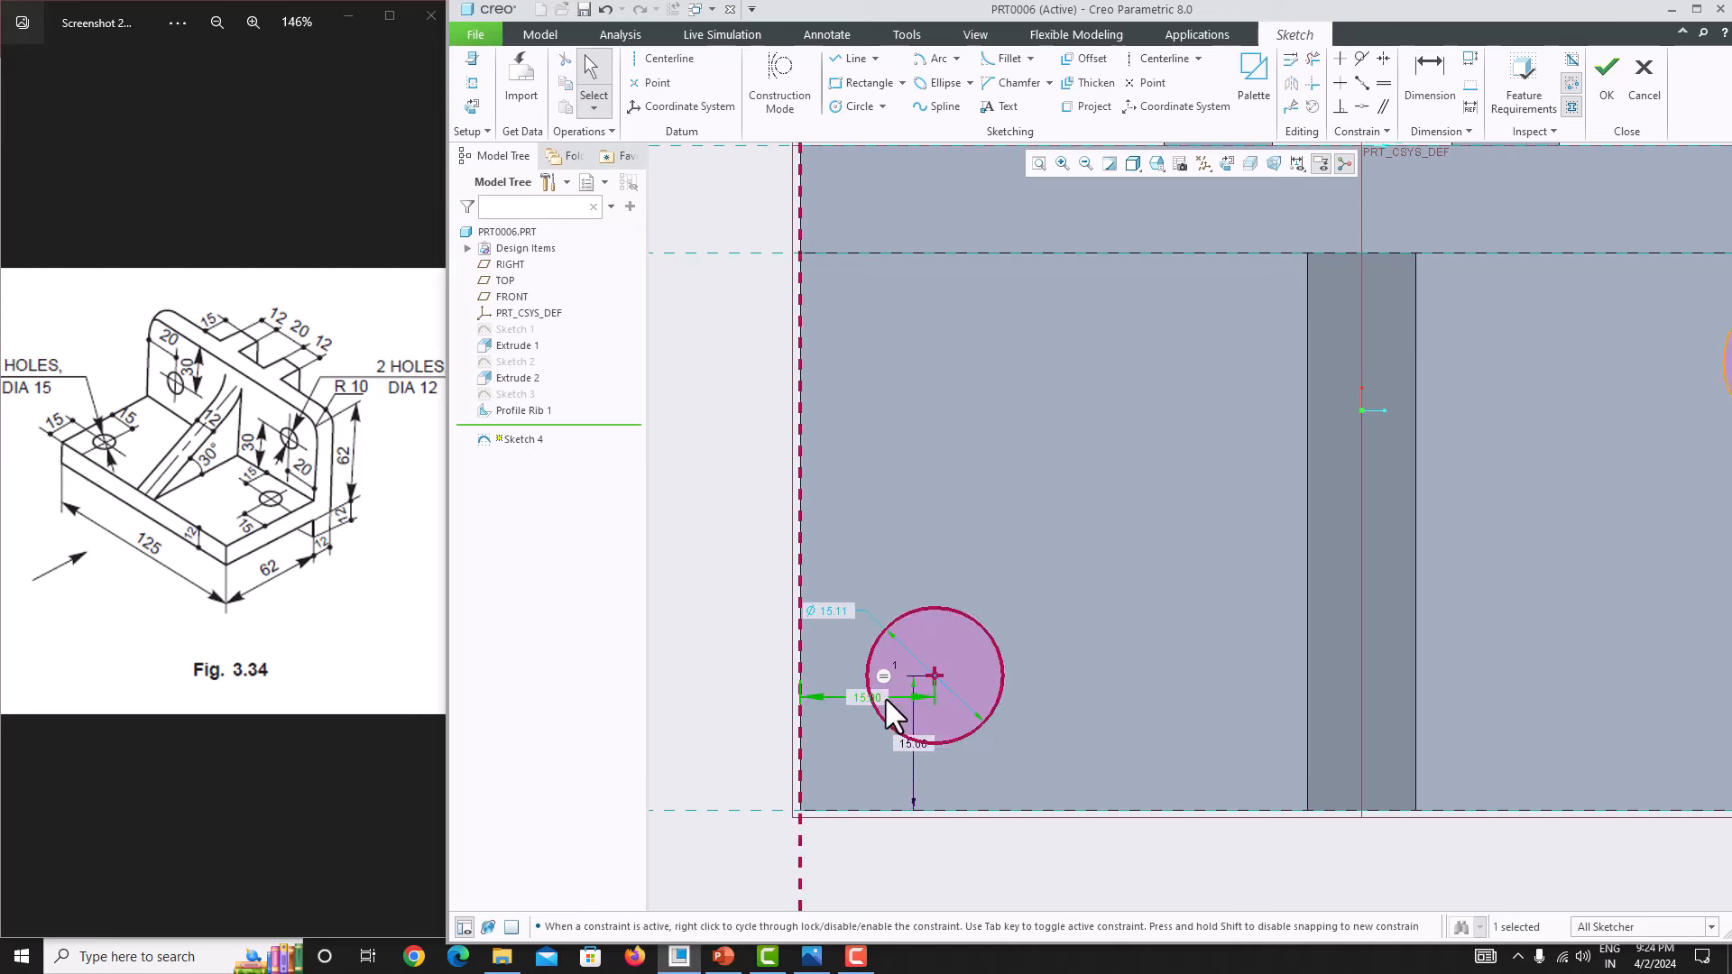
pyautogui.doubleClick(832, 612)
pyautogui.write('15')
pyautogui.press('Return')
pyautogui.scroll(-3, 992, 713)
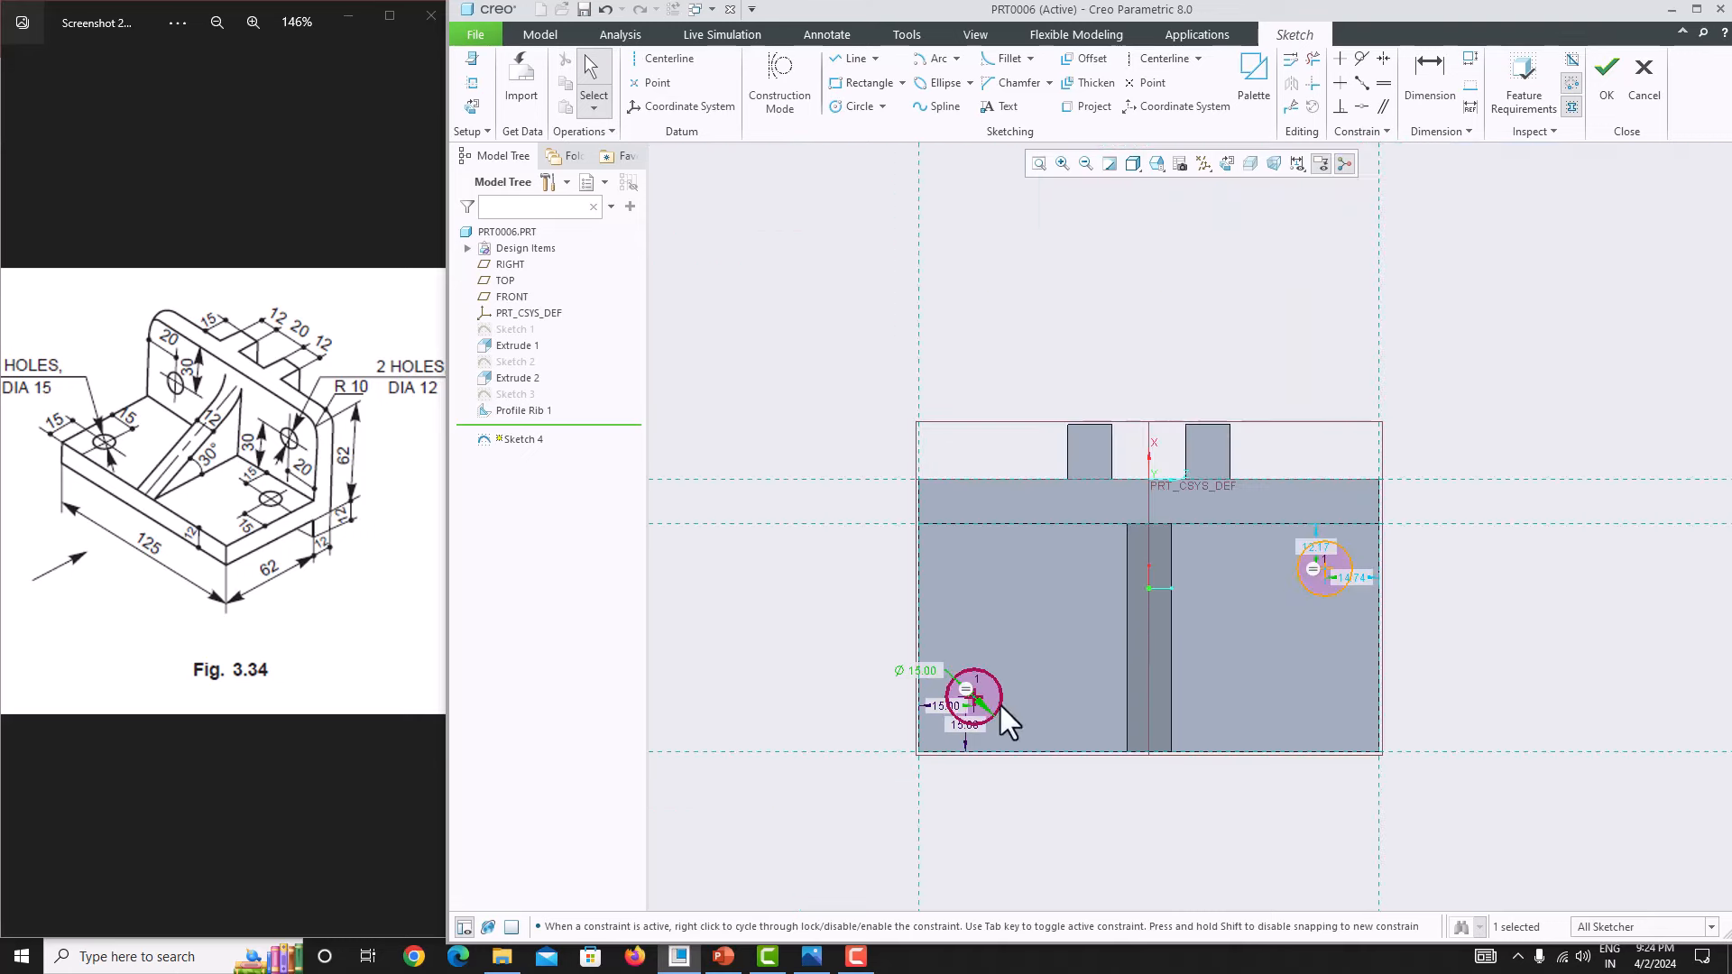
# Step: Place the right circle's centre 15 mm from the plate's front face and 15 mm from the side edge, and finish the sketch
pyautogui.scroll(1, 1233, 613)
pyautogui.doubleClick(1361, 520)
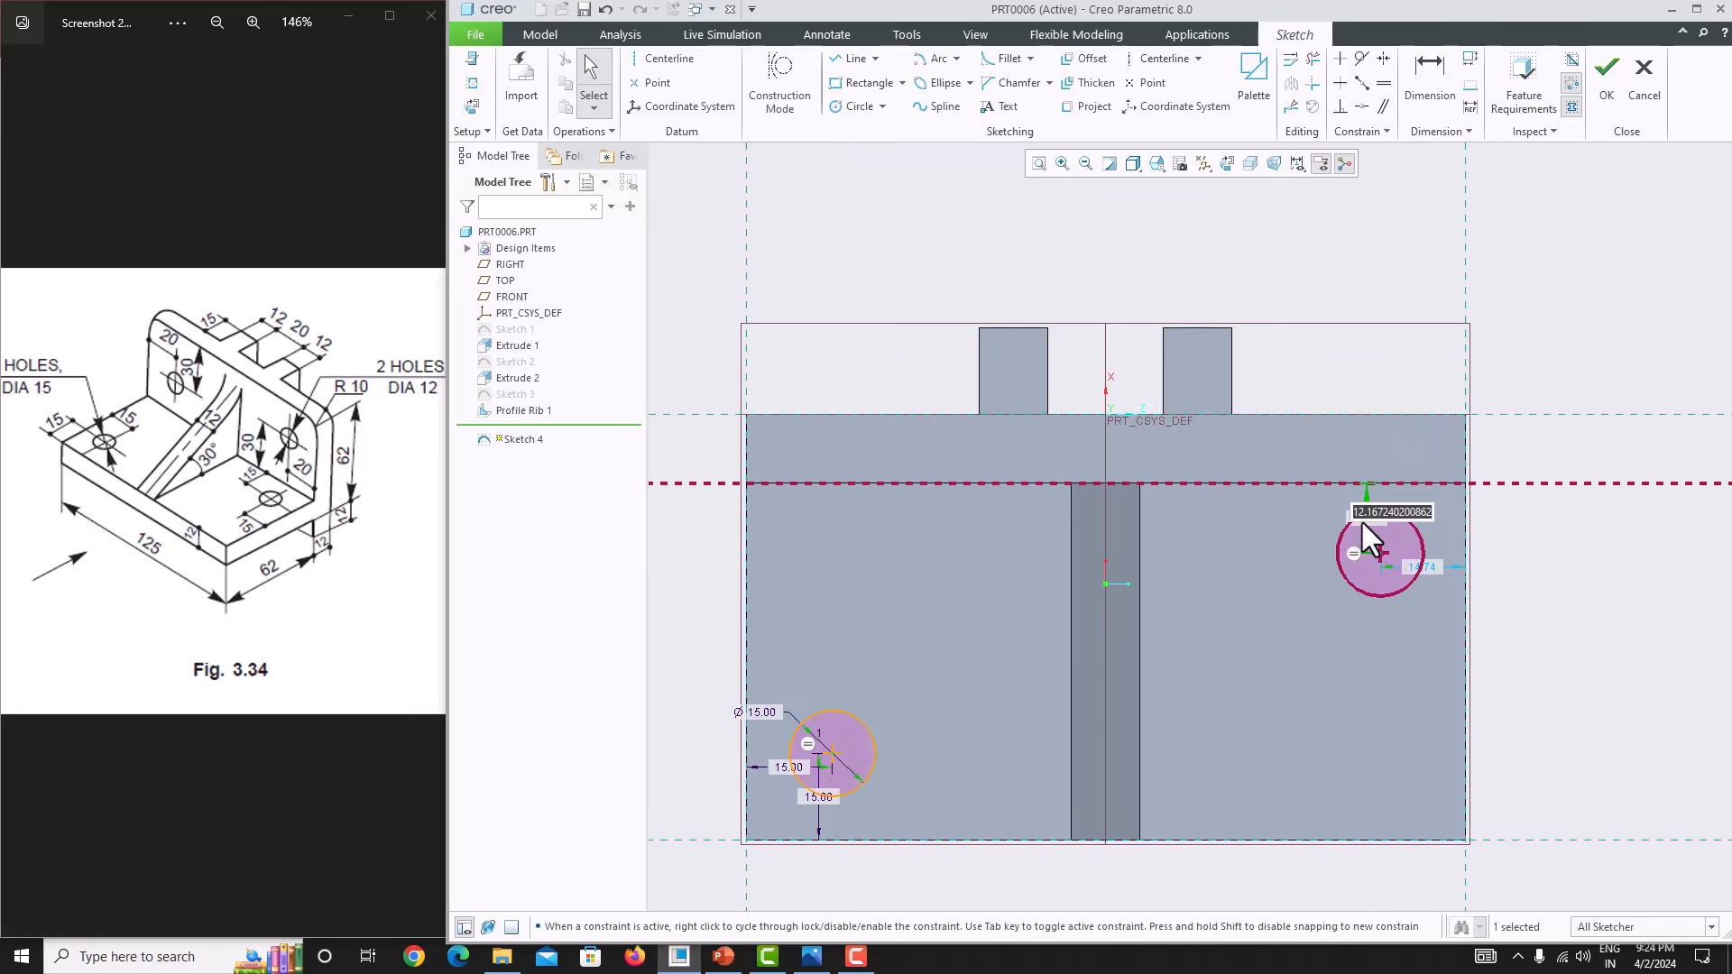
pyautogui.write('15')
pyautogui.press('Return')
pyautogui.doubleClick(1423, 584)
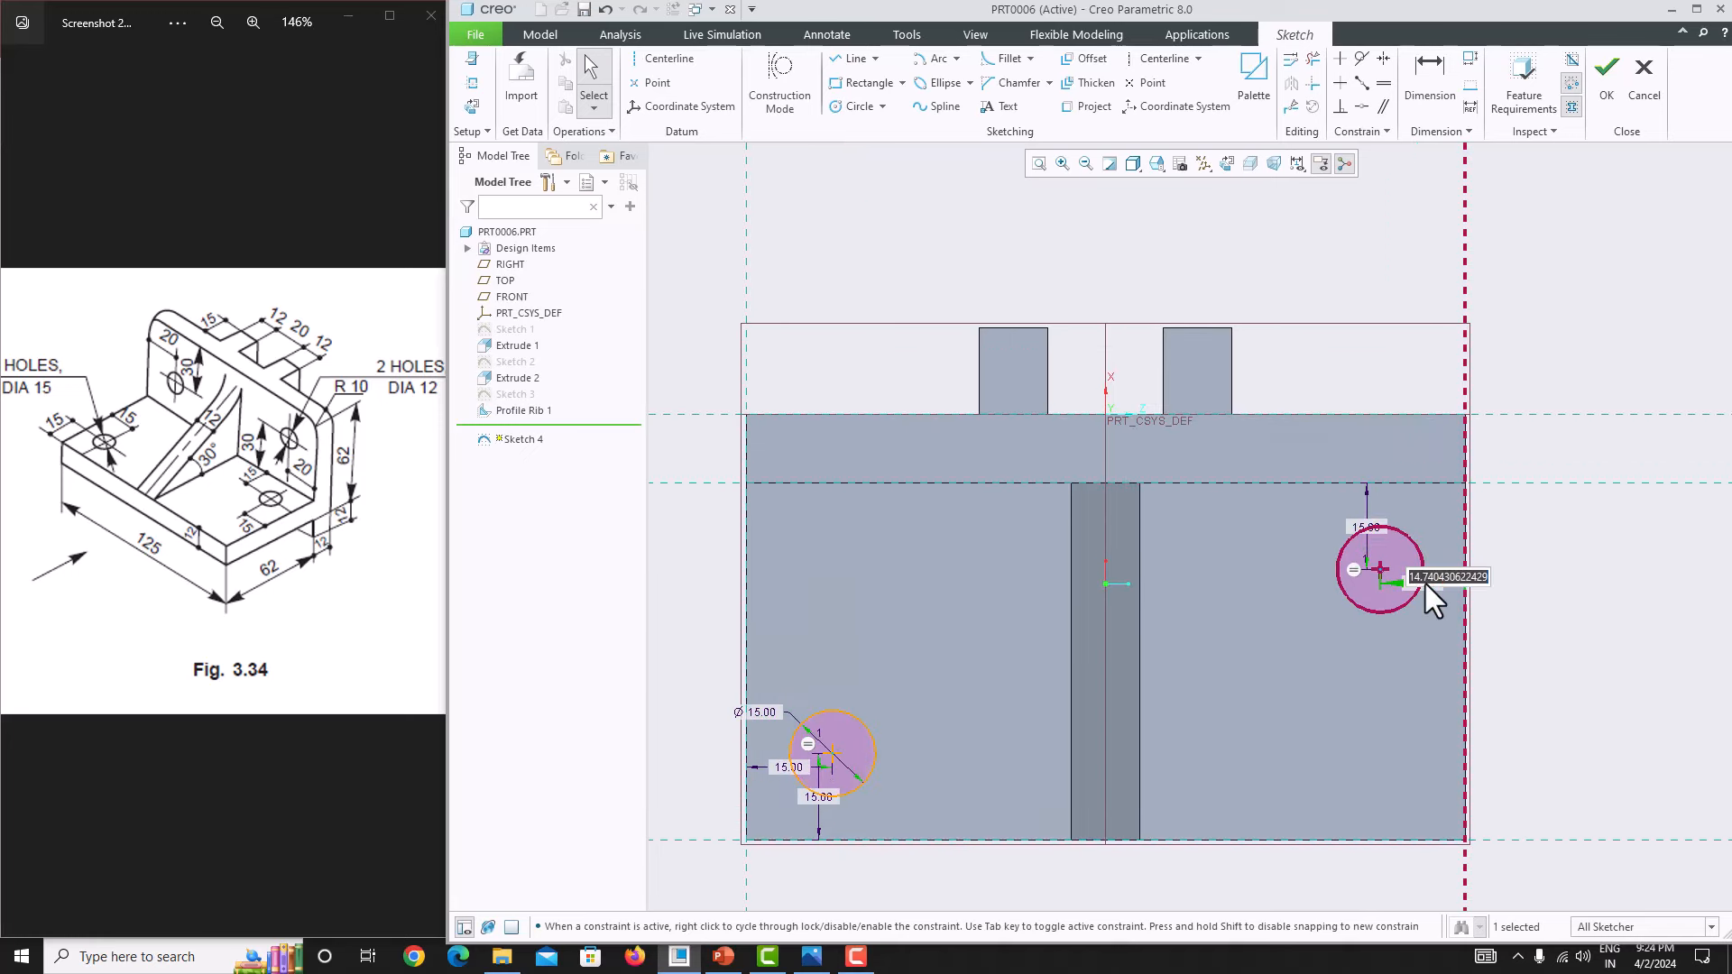
pyautogui.write('15')
pyautogui.press('Return')
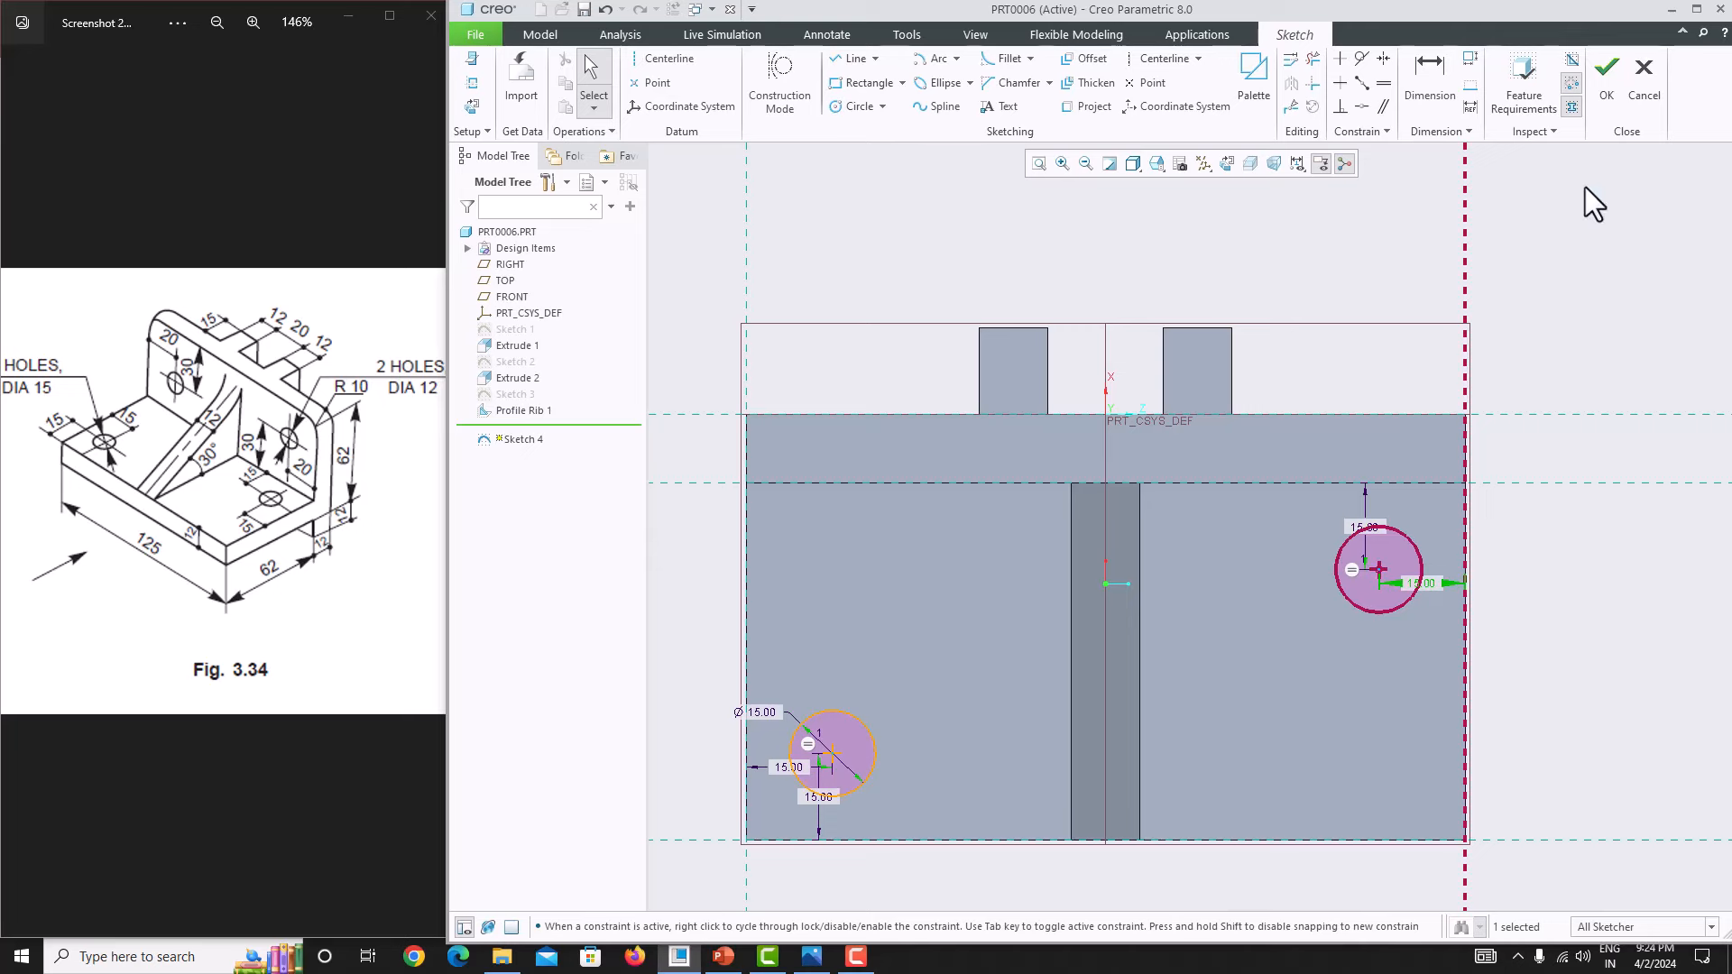
pyautogui.click(1603, 104)
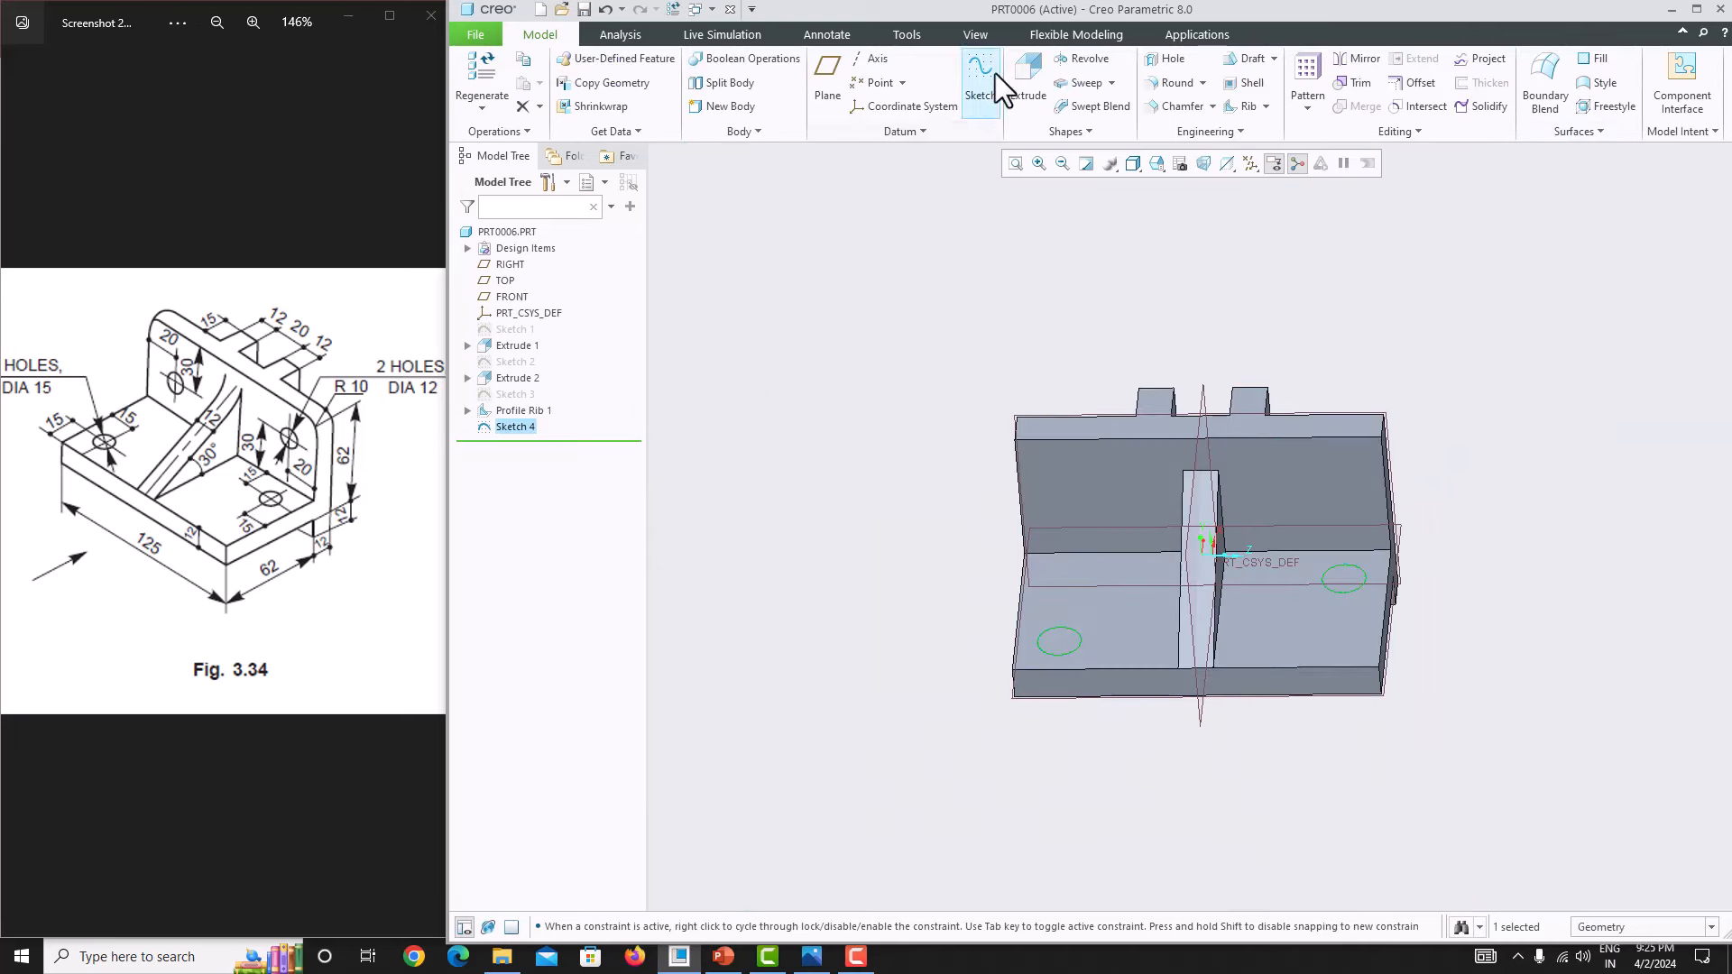
# Step: Extrude the two-circle sketch as a material-removing cut through the base with the To Next depth option
pyautogui.click(1028, 80)
pyautogui.click(1200, 578)
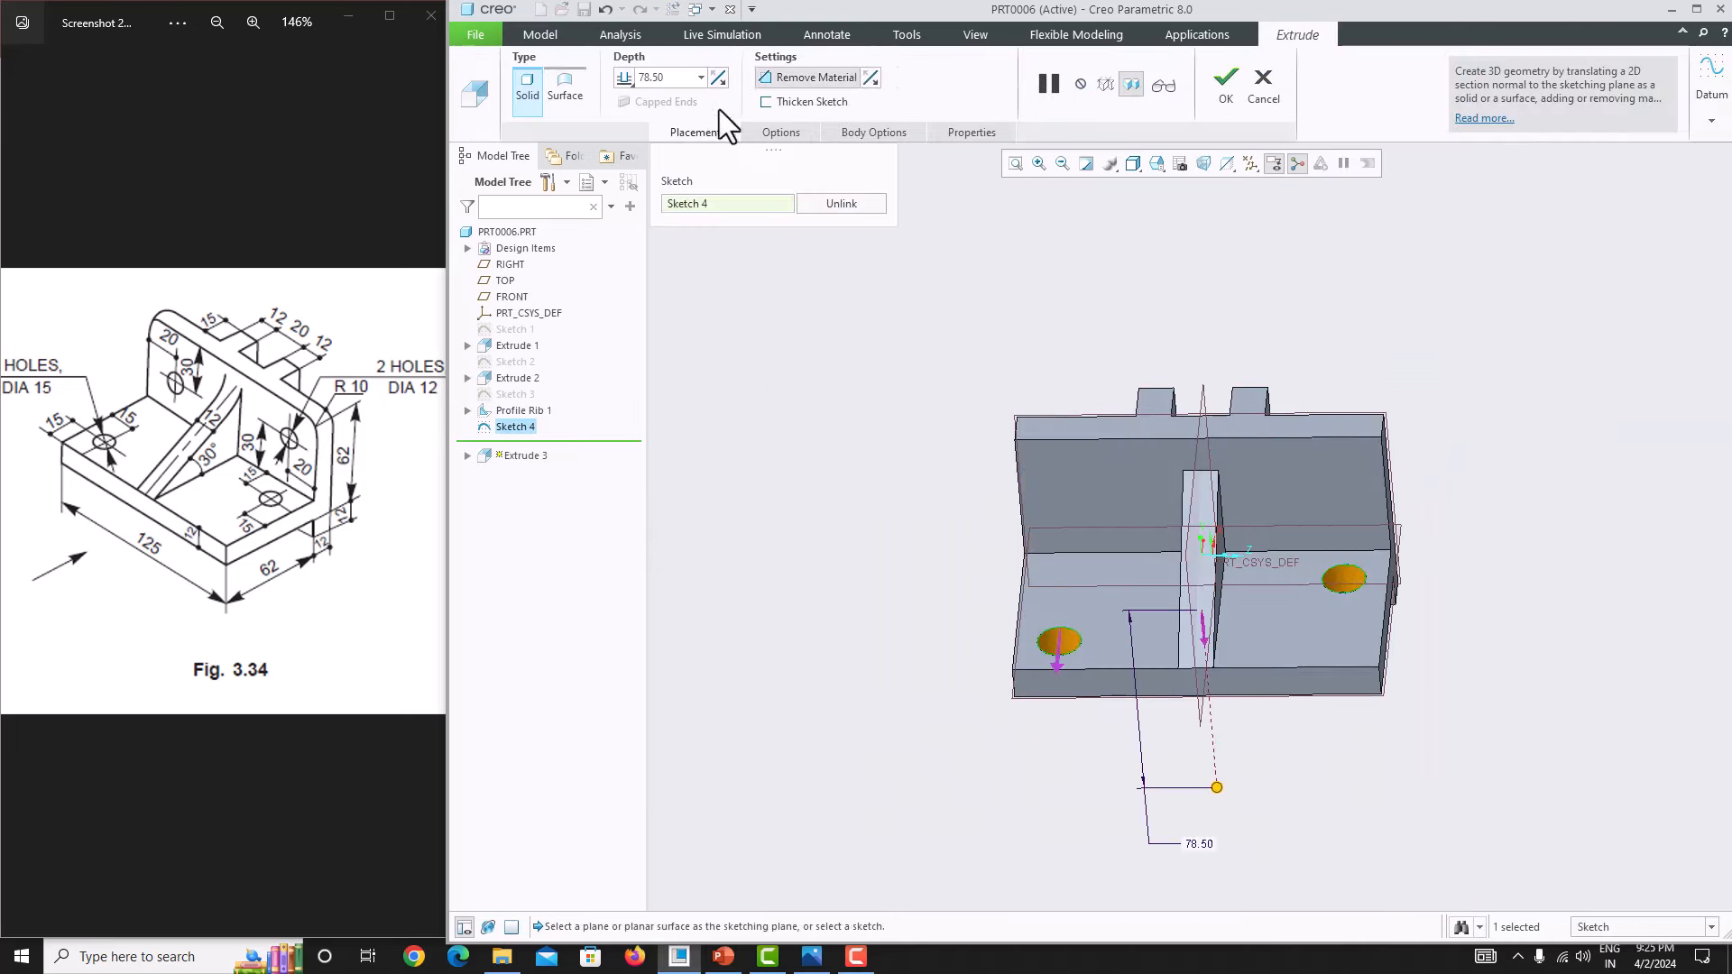
pyautogui.click(630, 81)
pyautogui.click(662, 134)
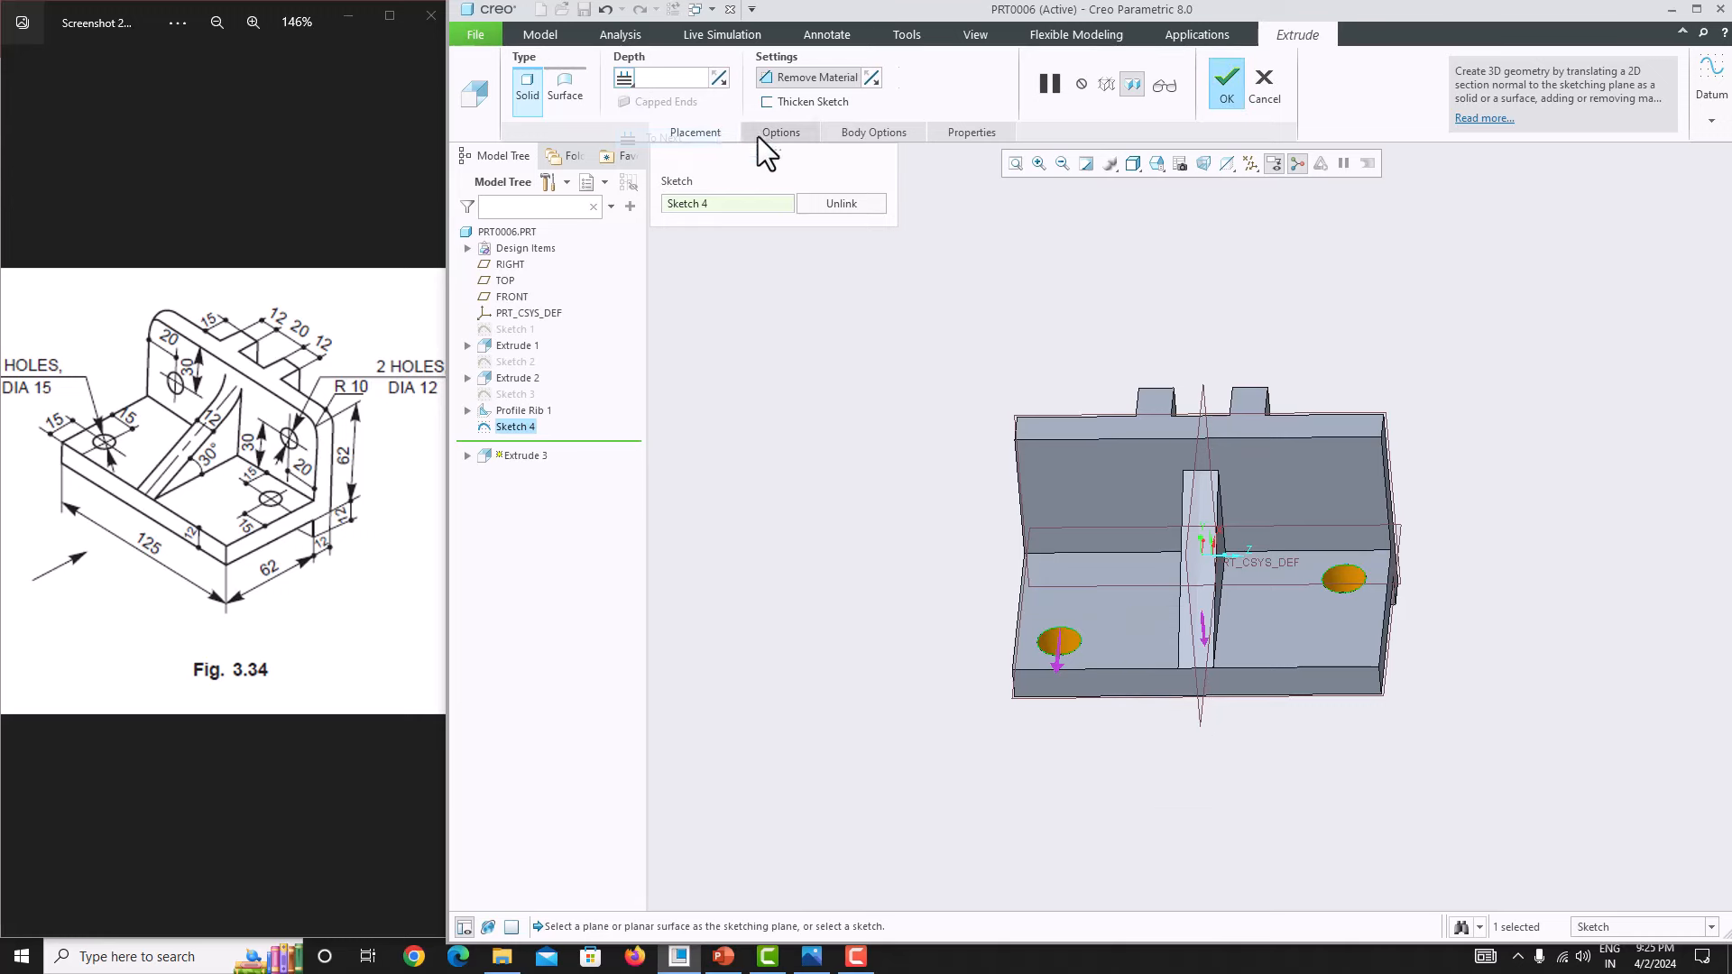
pyautogui.click(1221, 101)
# Step: Start a sketch on the upright plate's front face and draw a circle about 19 mm in diameter left of the rib
pyautogui.click(1110, 469)
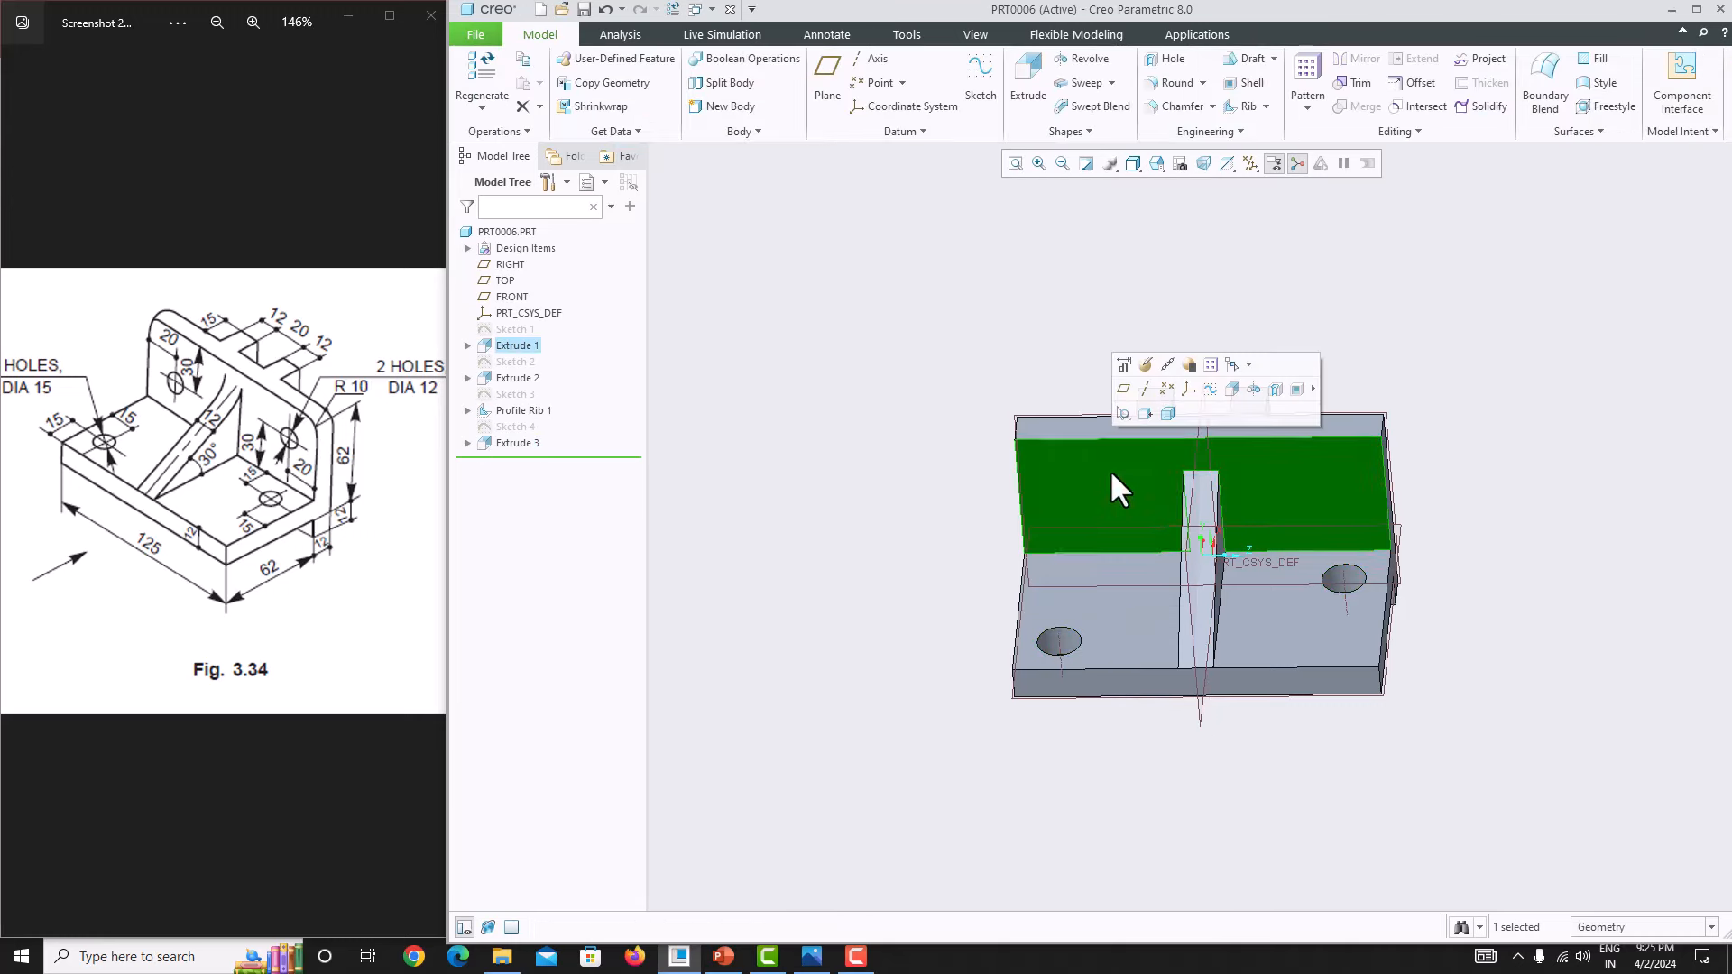
pyautogui.click(971, 77)
pyautogui.click(1203, 166)
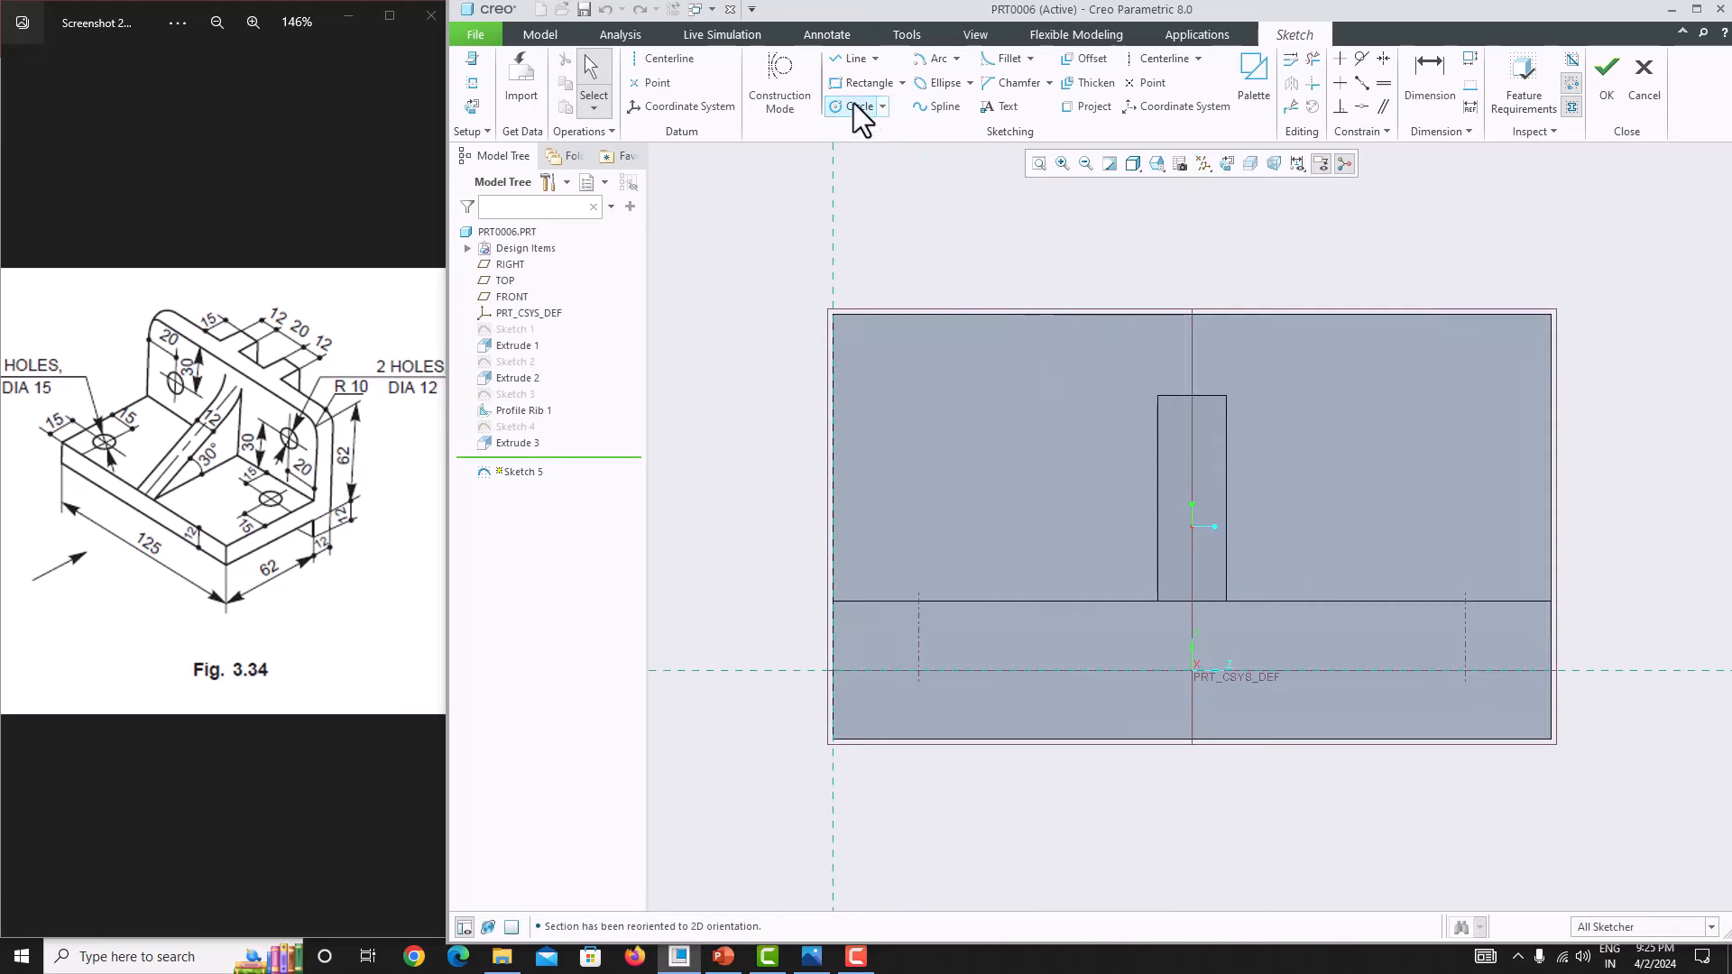
pyautogui.click(853, 105)
pyautogui.click(958, 465)
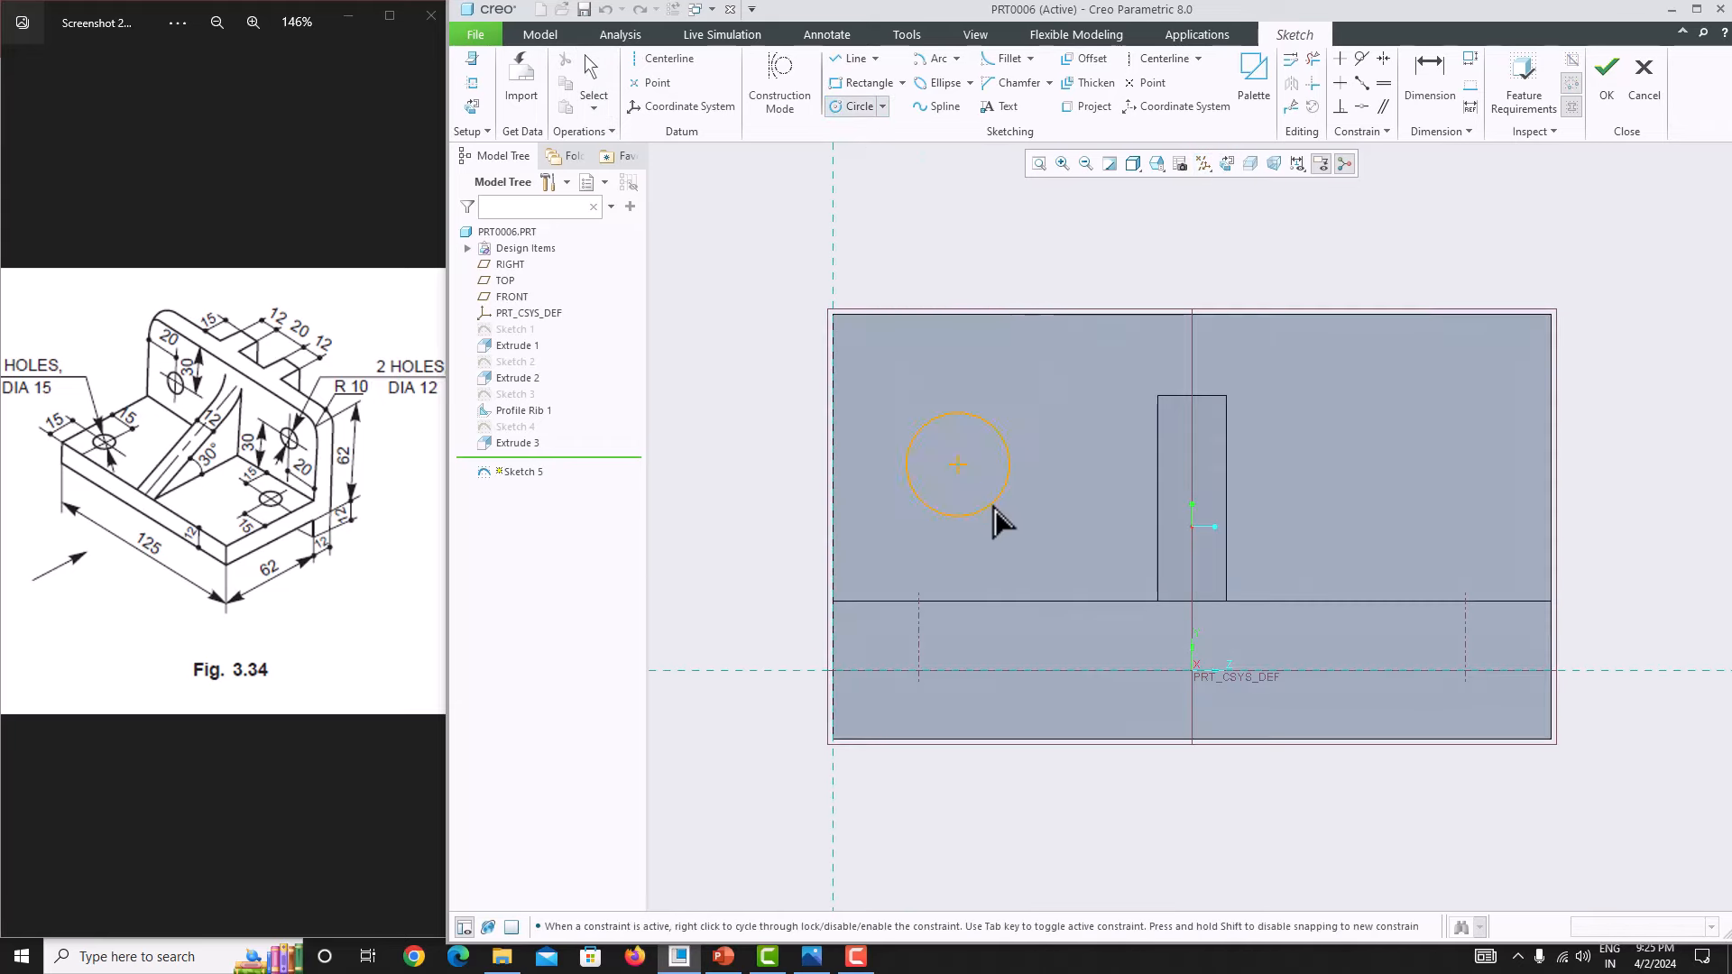
pyautogui.click(997, 503)
pyautogui.middleClick(1026, 463)
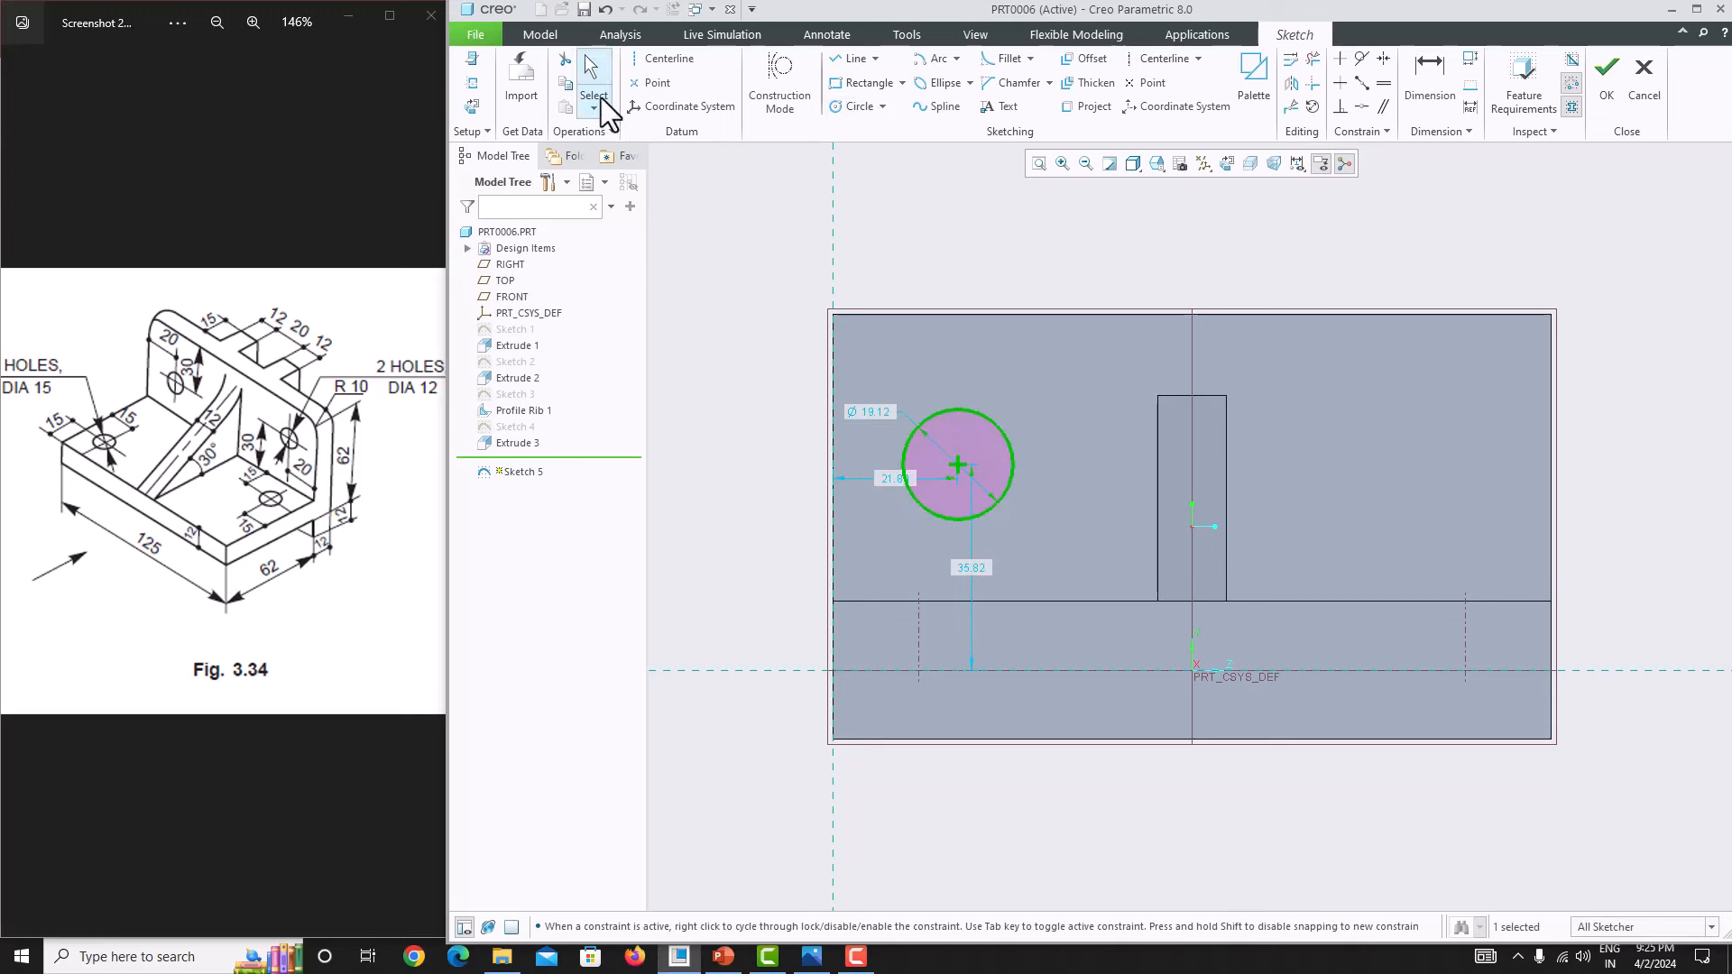
# Step: Reference the plate's top edge and set the circle centre's distance from it to 30 mm
pyautogui.click(472, 84)
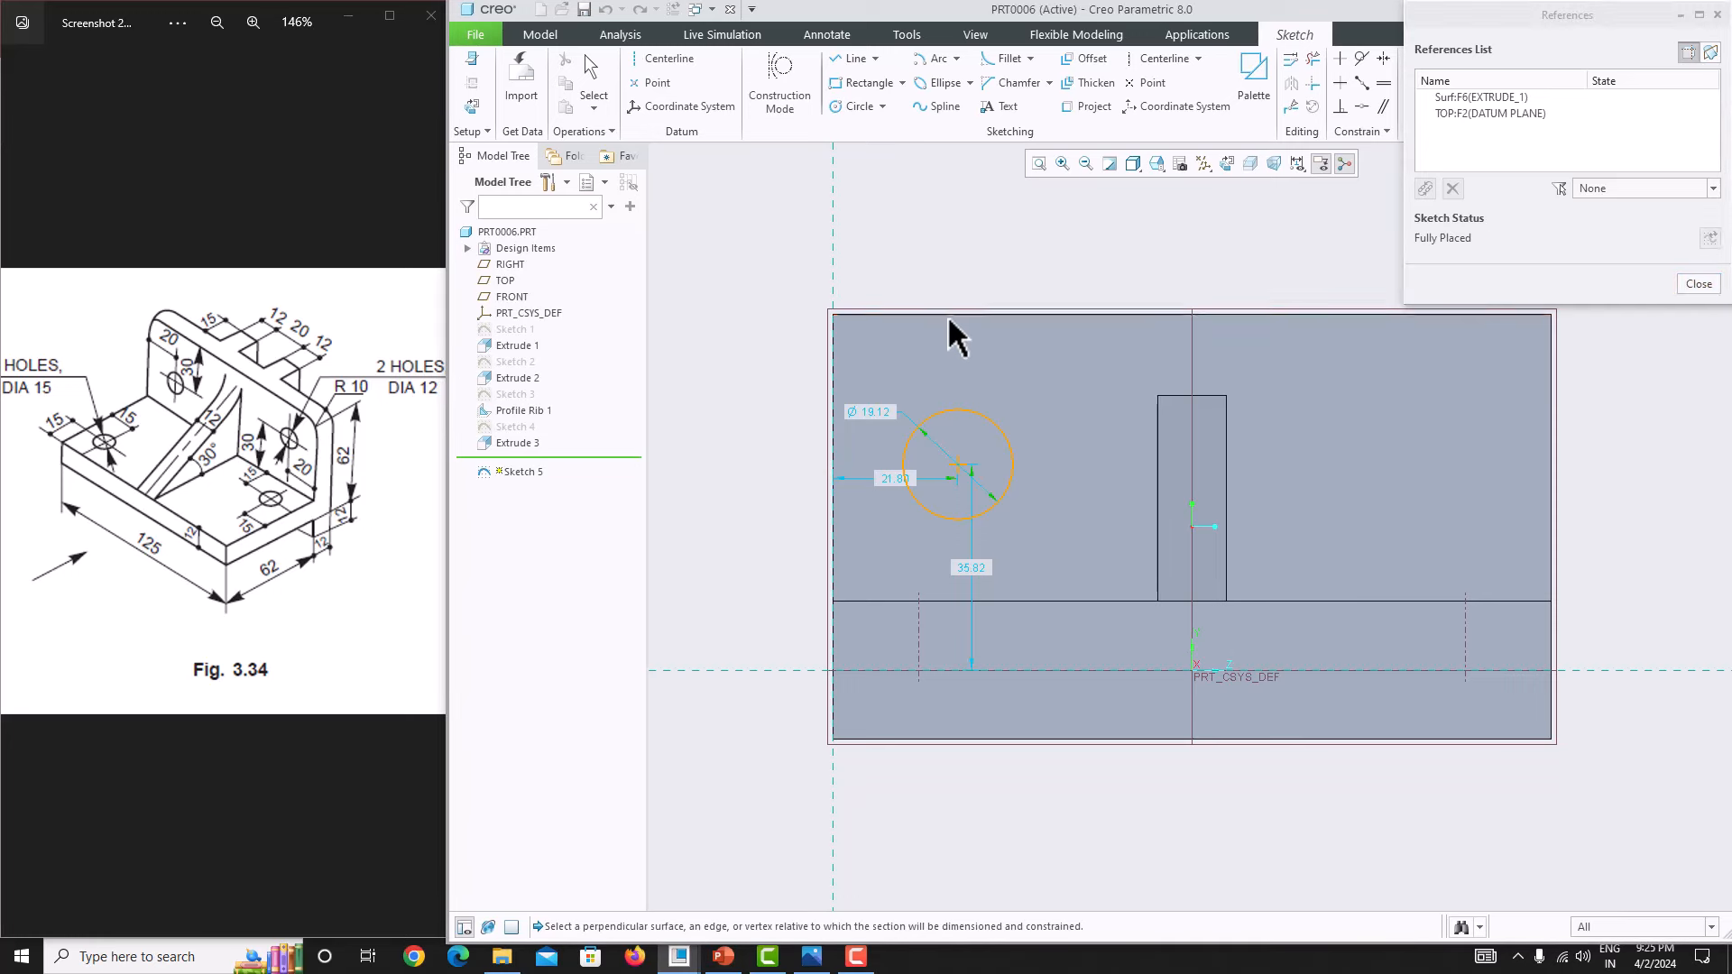
pyautogui.click(1700, 285)
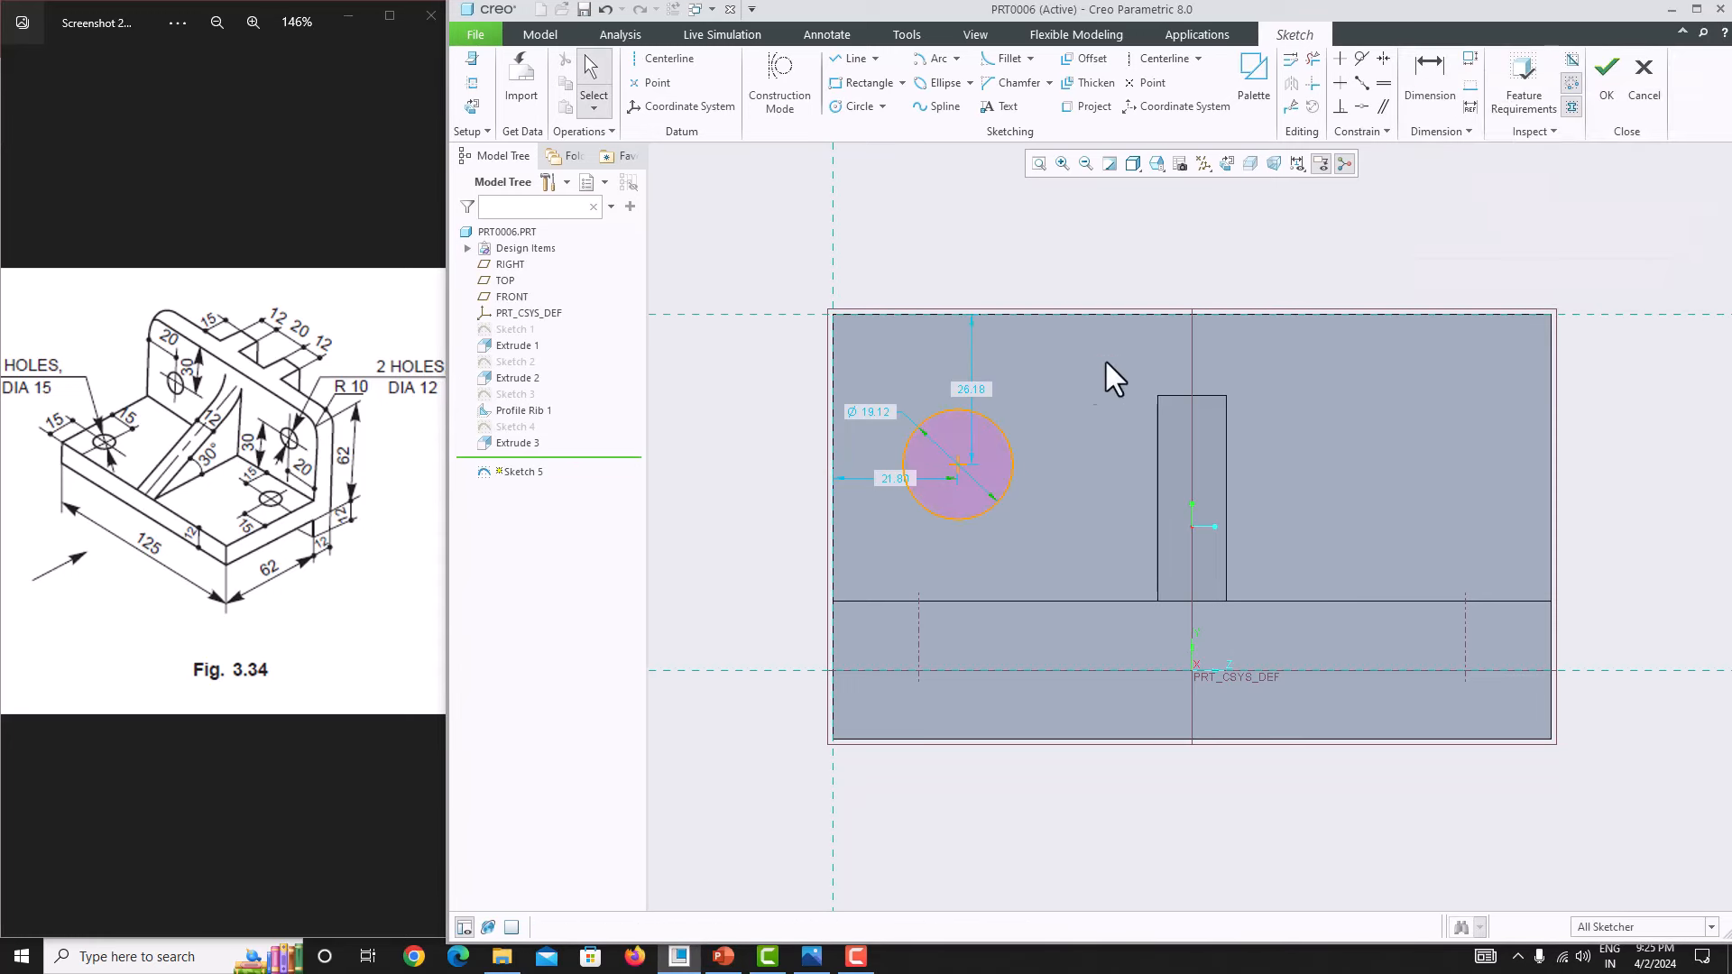
pyautogui.click(970, 390)
pyautogui.doubleClick(971, 390)
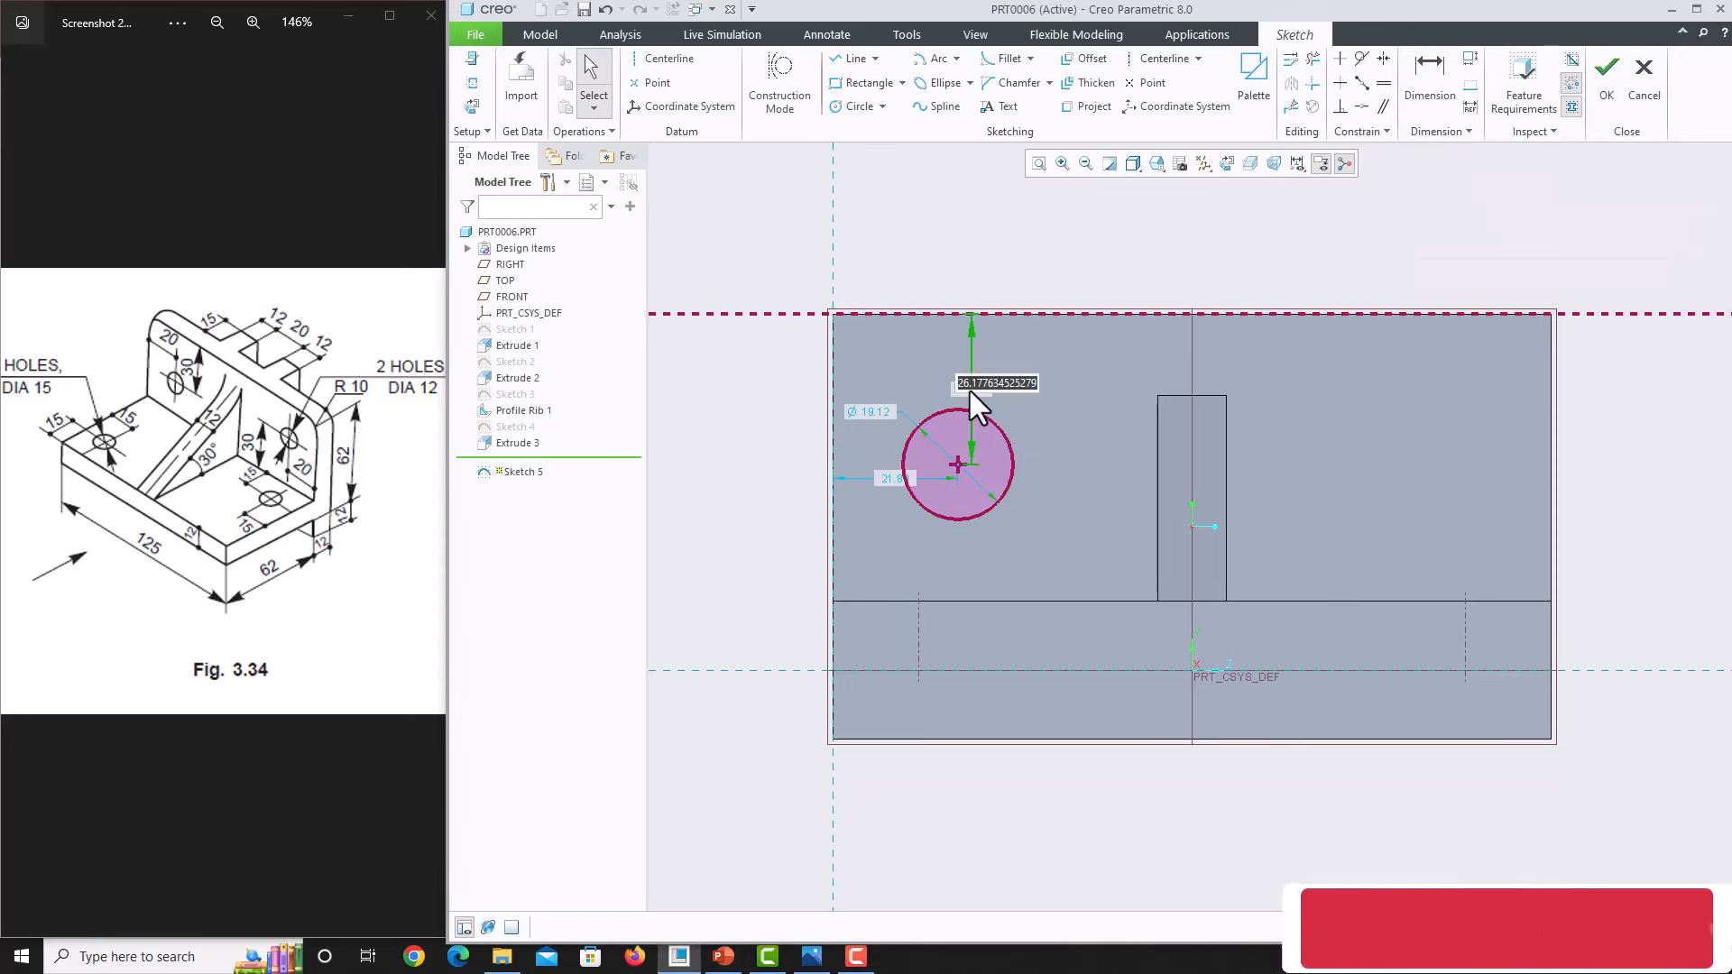
pyautogui.write('30')
pyautogui.press('Return')
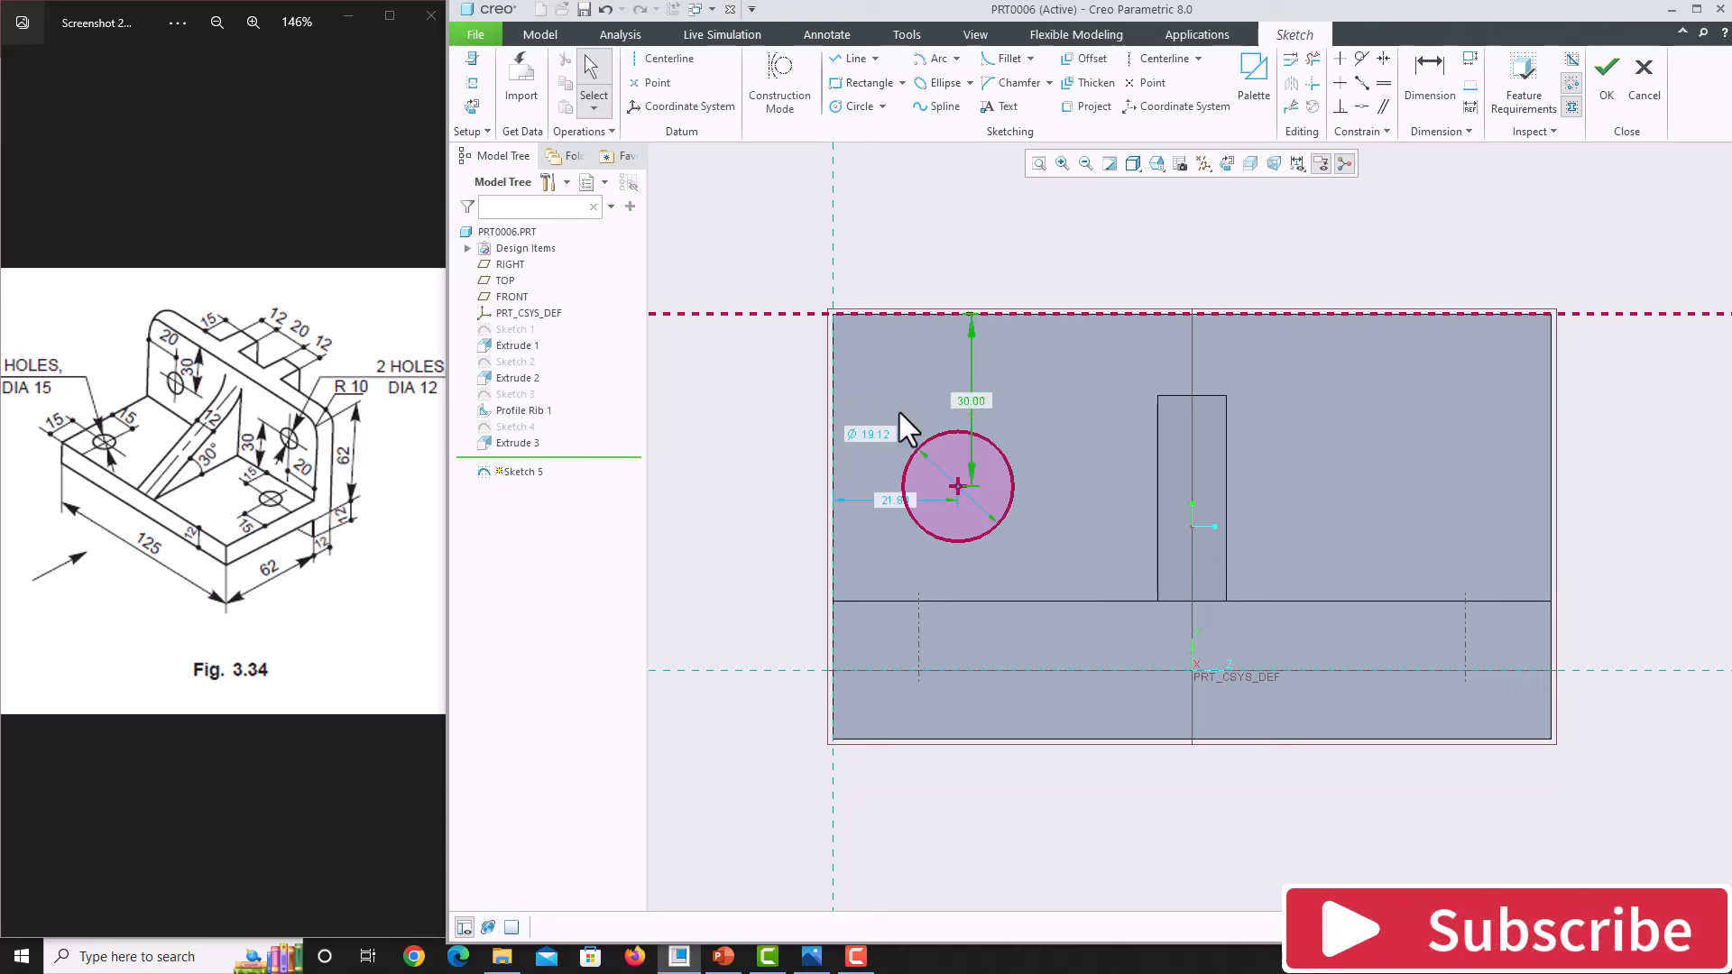
# Step: Set the circle centre's distance from the plate's left edge to 20 mm and the circle's diameter to 12 mm
pyautogui.click(889, 501)
pyautogui.doubleClick(889, 502)
pyautogui.write('20')
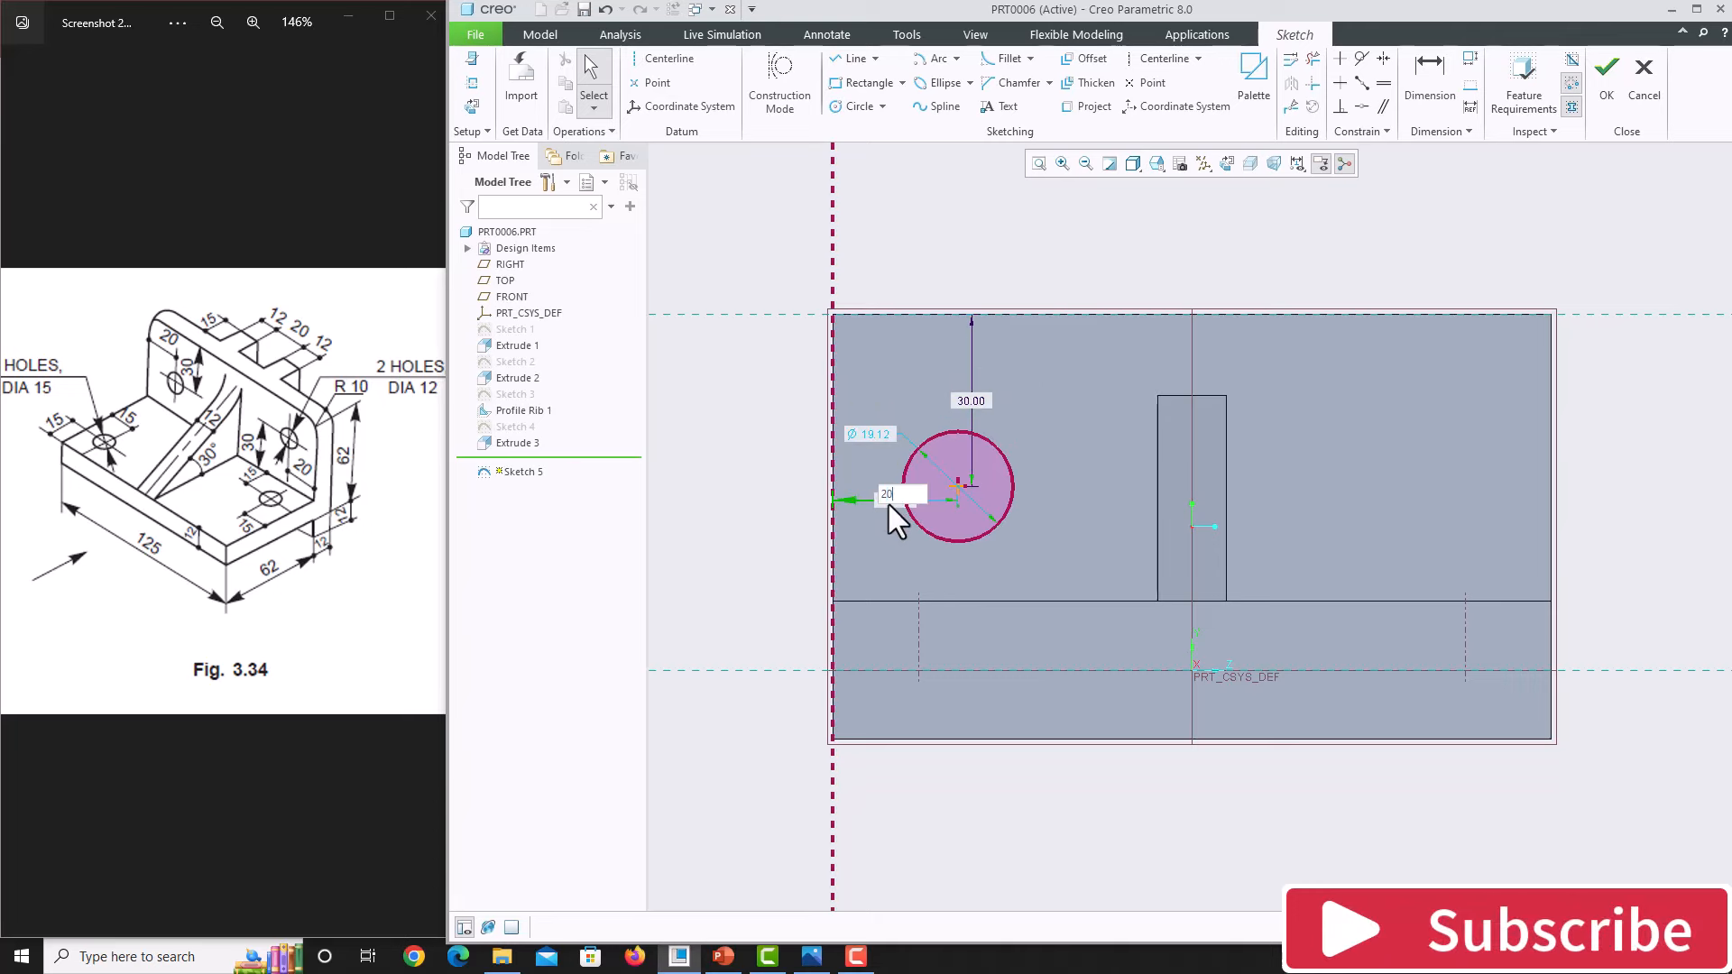
pyautogui.press('Return')
pyautogui.doubleClick(866, 435)
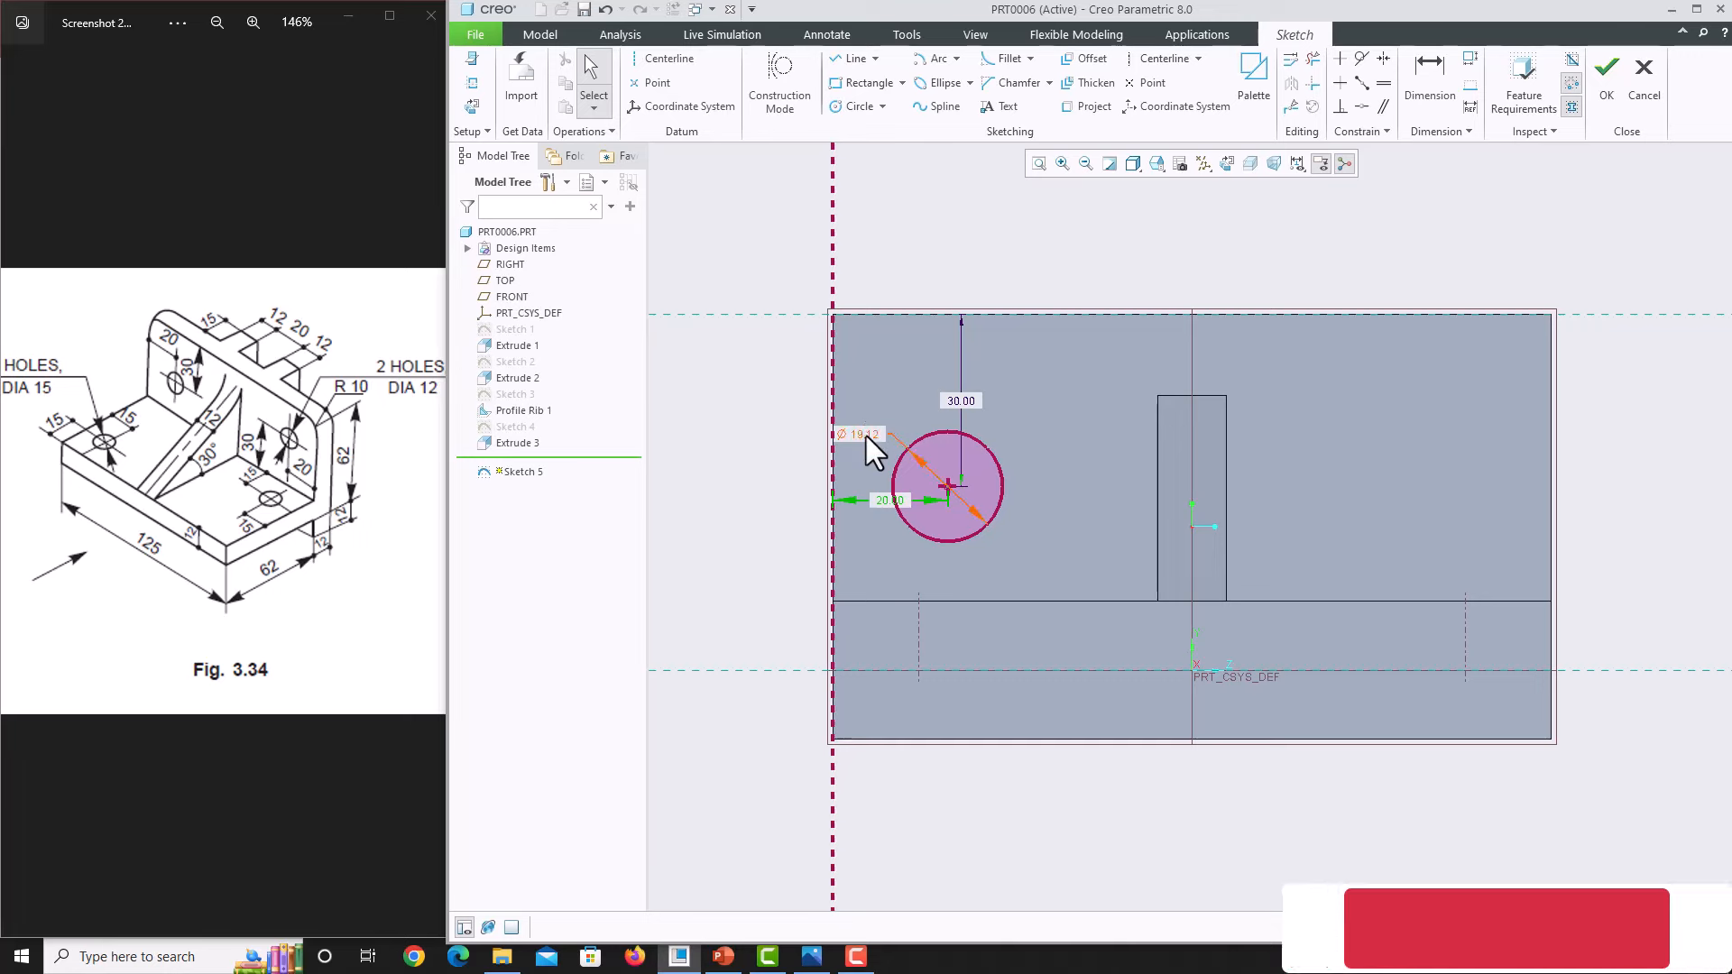
pyautogui.write('12')
pyautogui.press('Return')
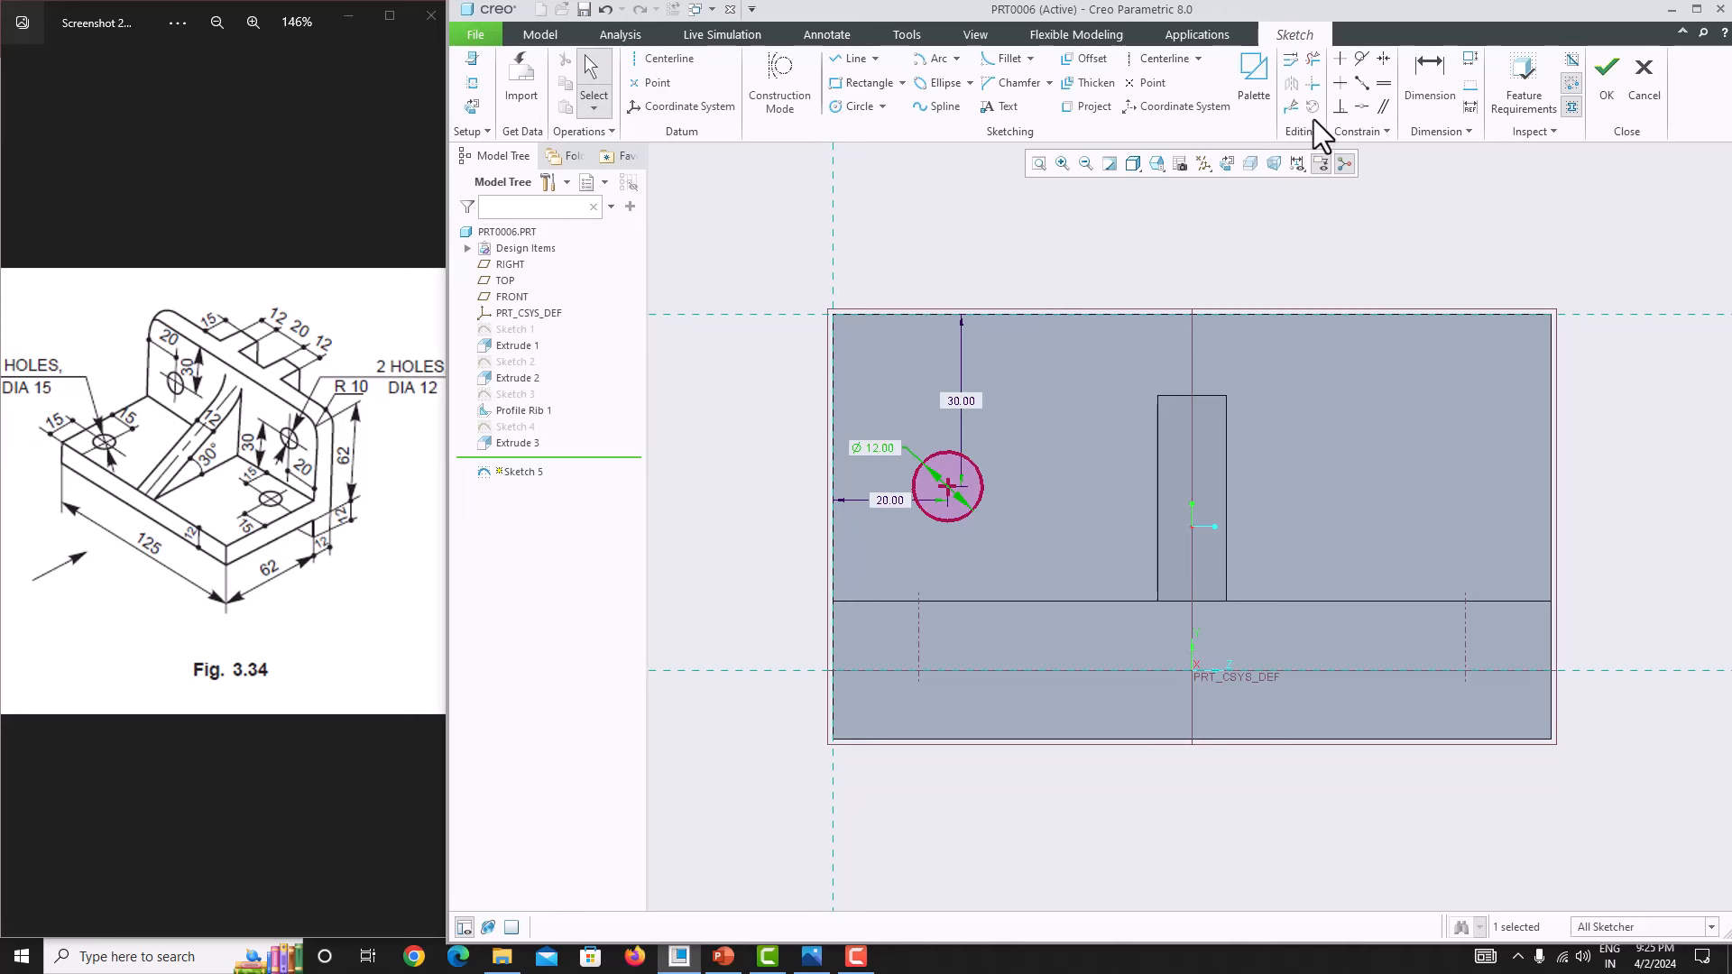
# Step: Mirror the 12 mm circle about the vertical FRONT datum plane and finish the sketch
pyautogui.click(1017, 445)
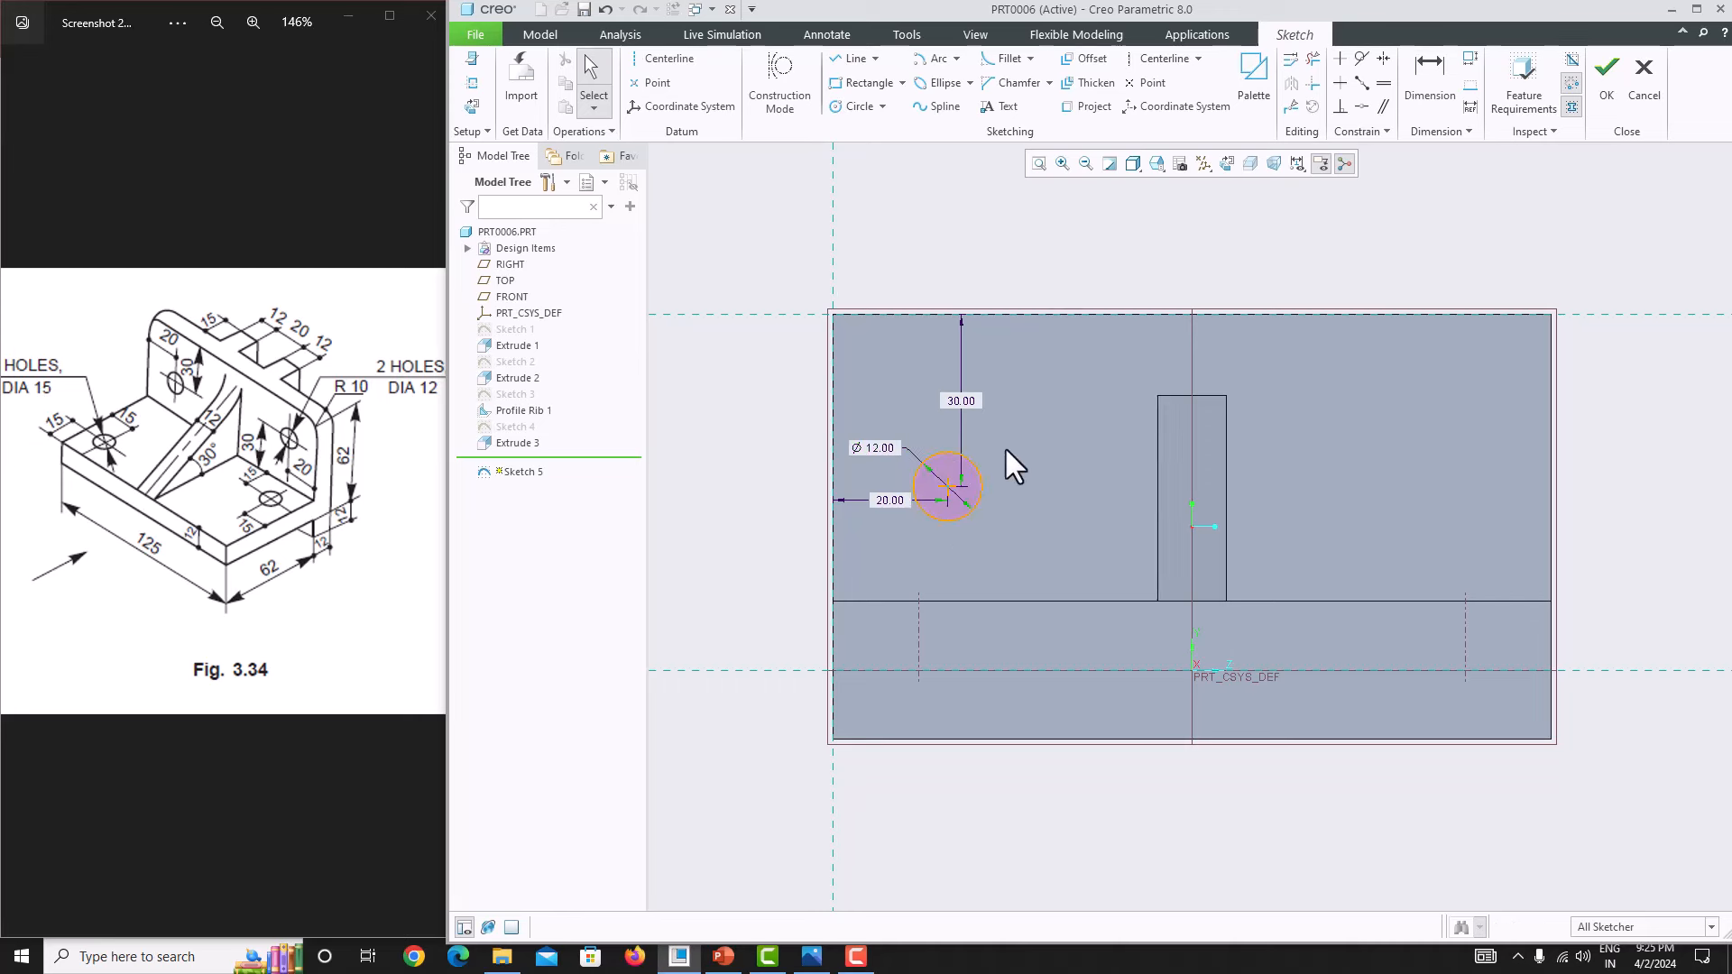
pyautogui.click(976, 473)
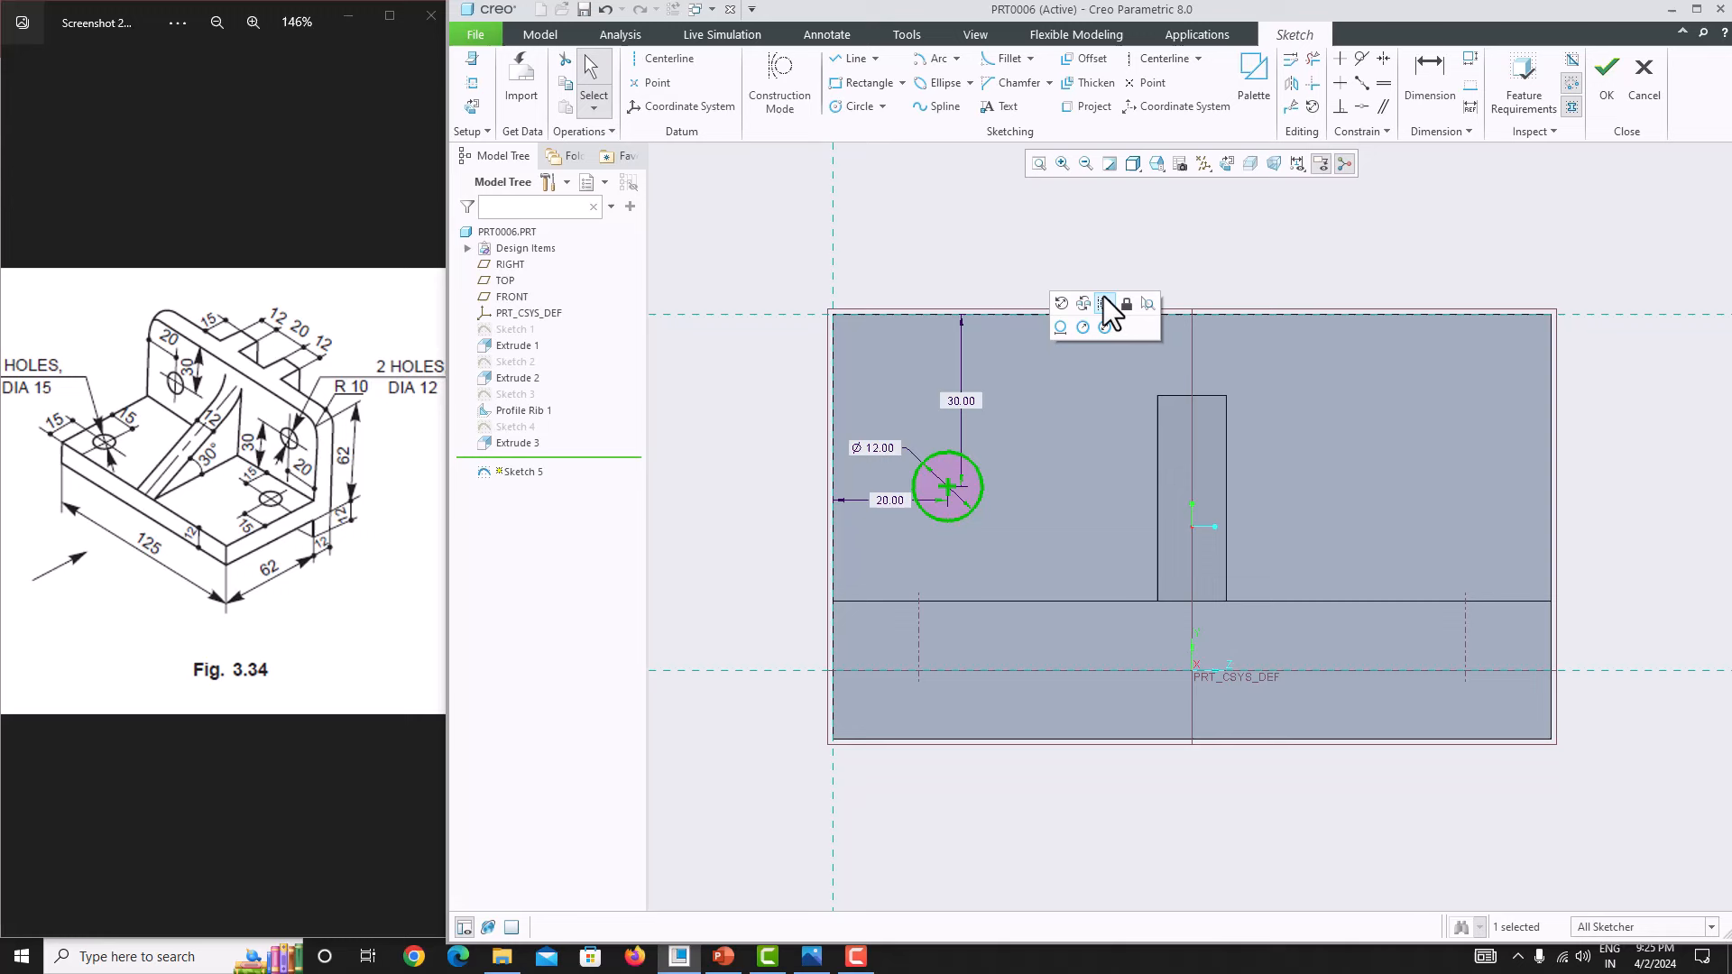
pyautogui.click(1296, 81)
pyautogui.click(1190, 361)
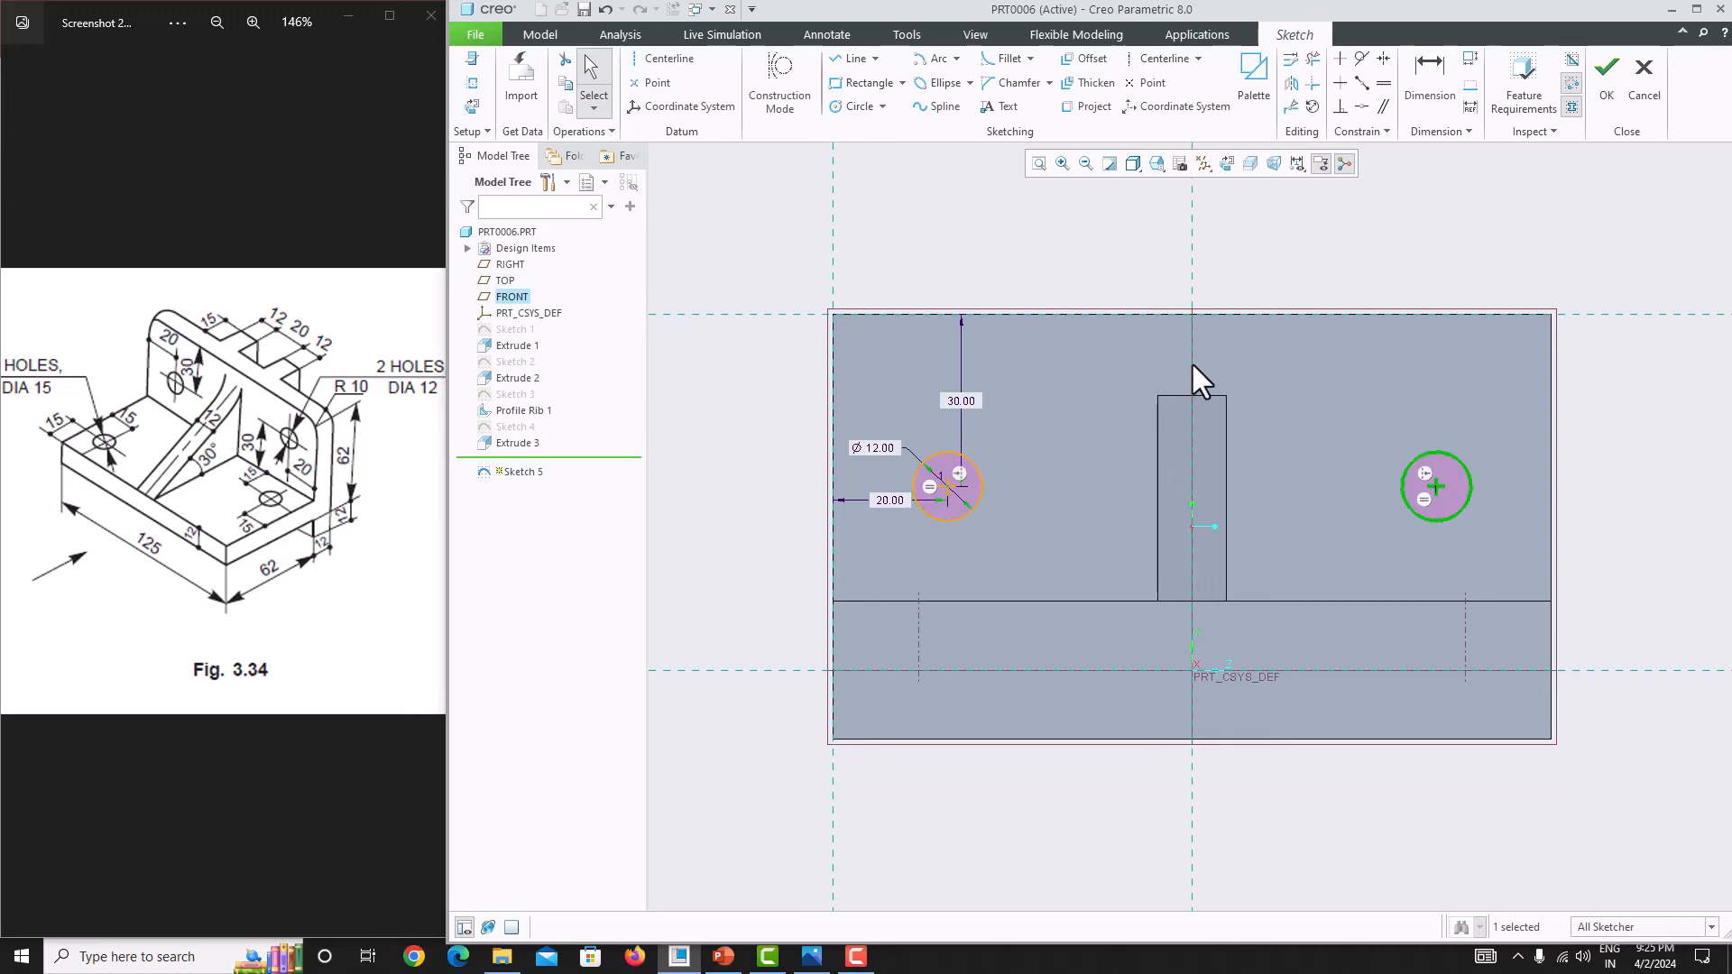
pyautogui.click(1605, 86)
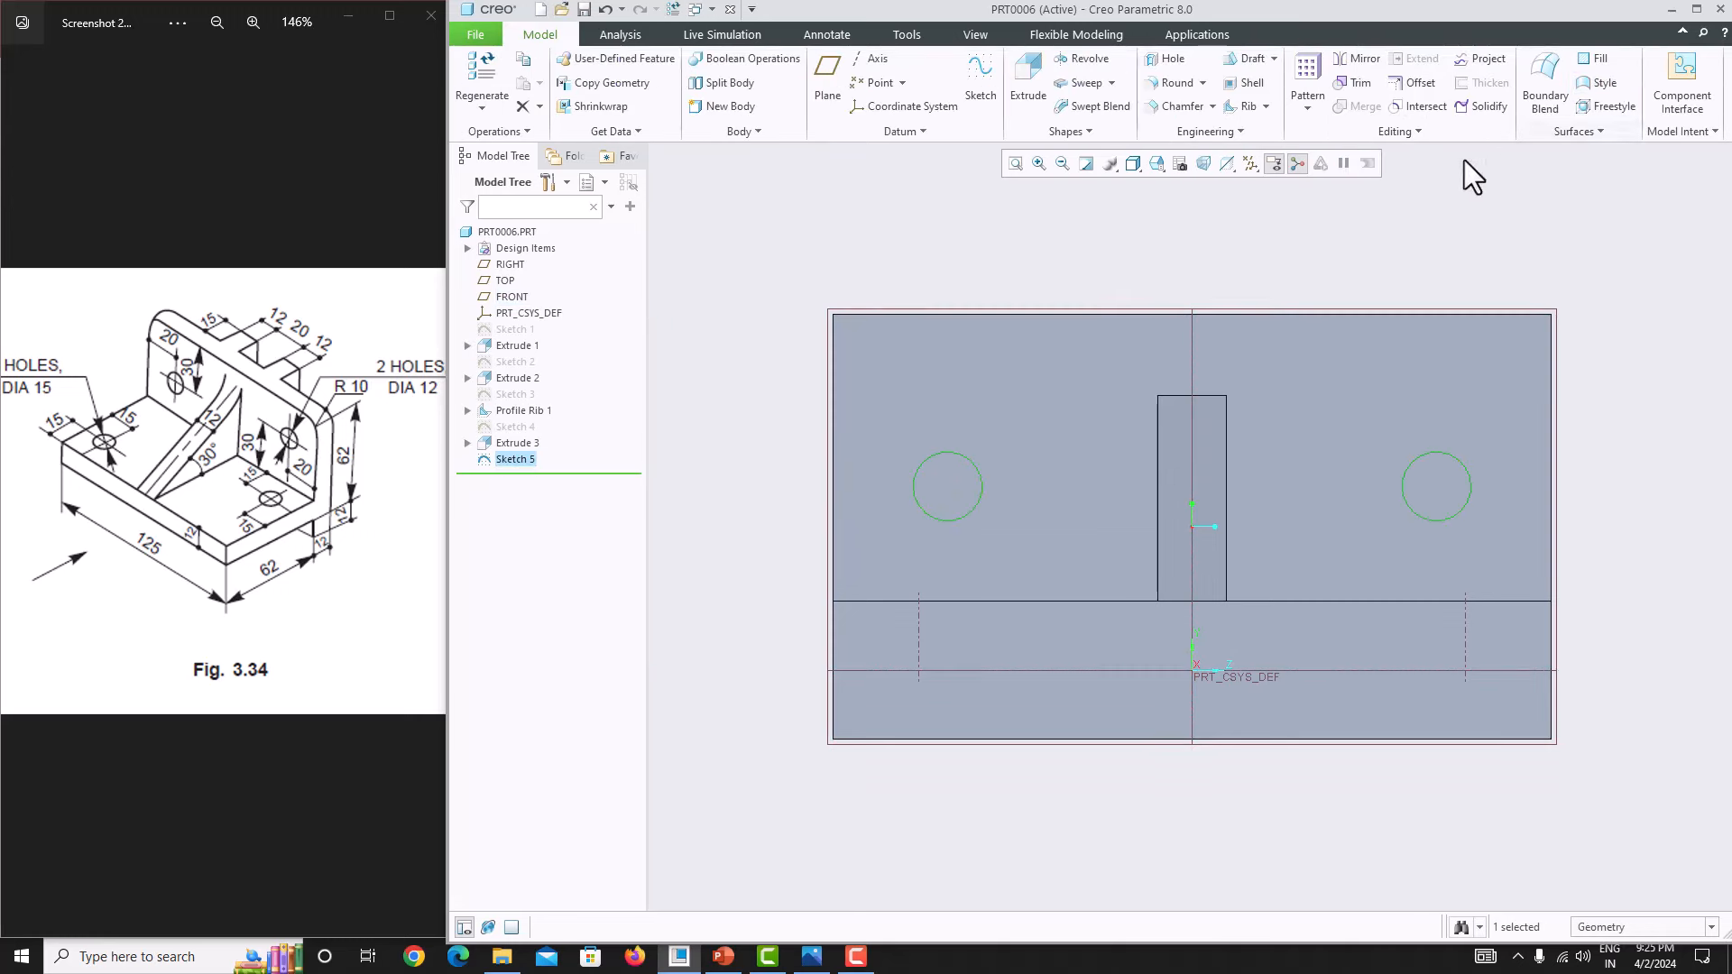
# Step: Extrude the mirrored circles as a material-removing cut through the upright plate with the To Next depth option
pyautogui.click(1048, 88)
pyautogui.click(1209, 469)
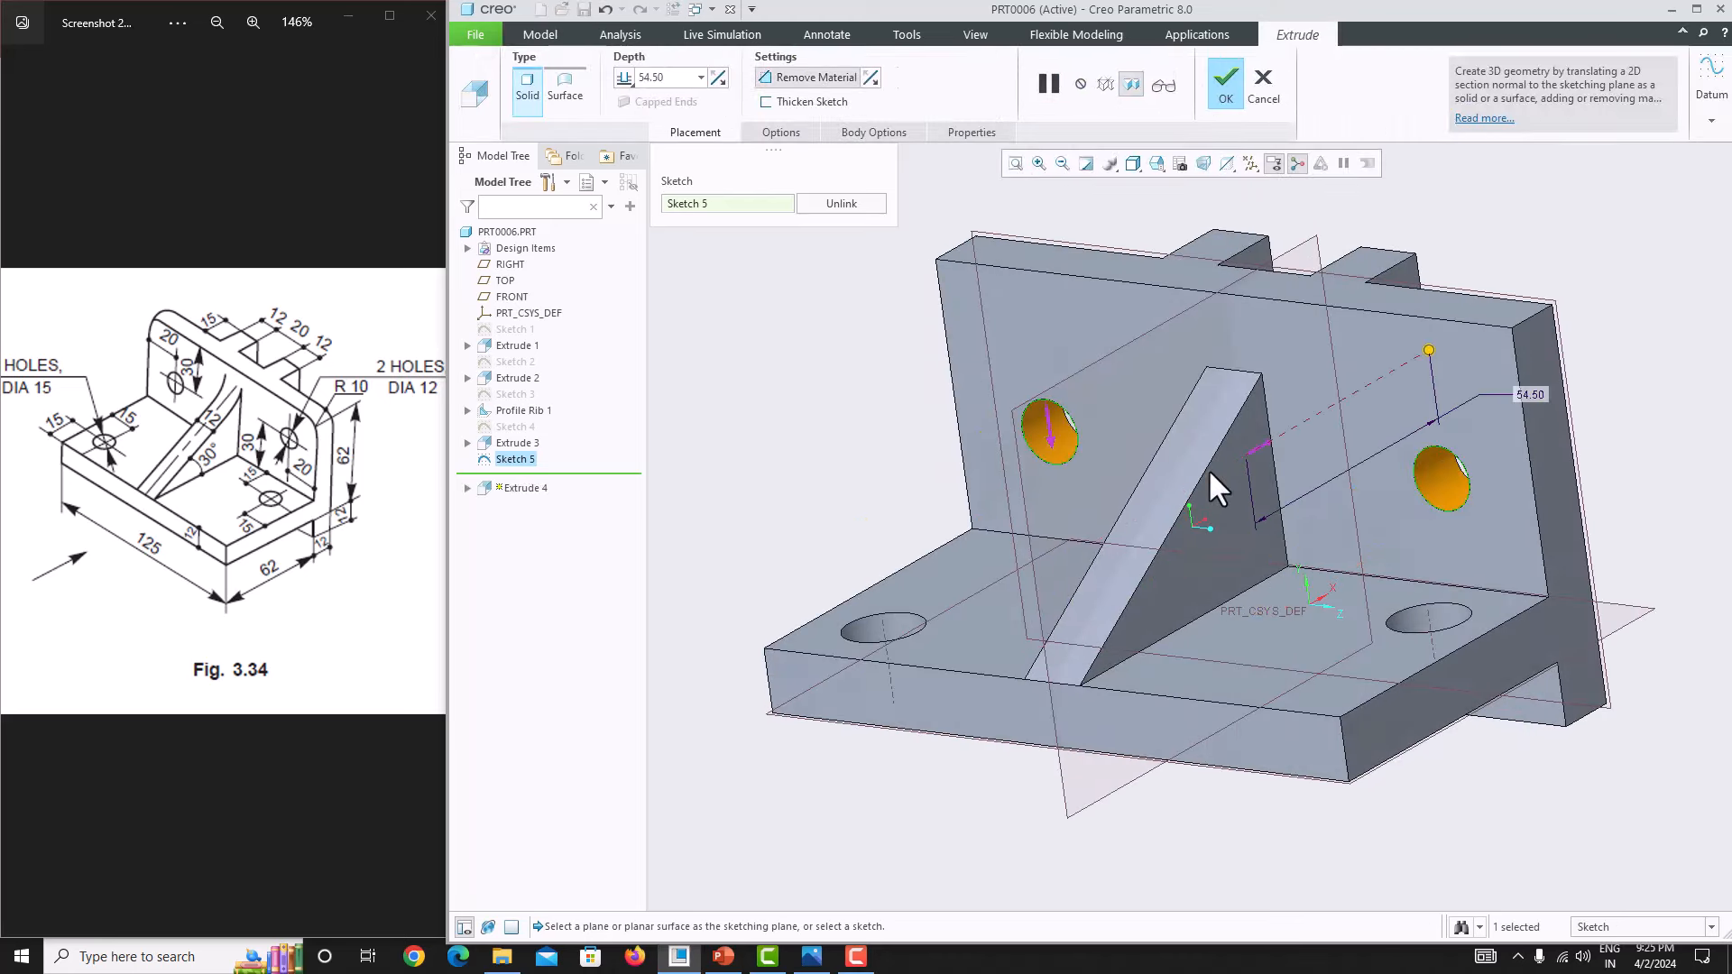
pyautogui.click(626, 83)
pyautogui.click(662, 138)
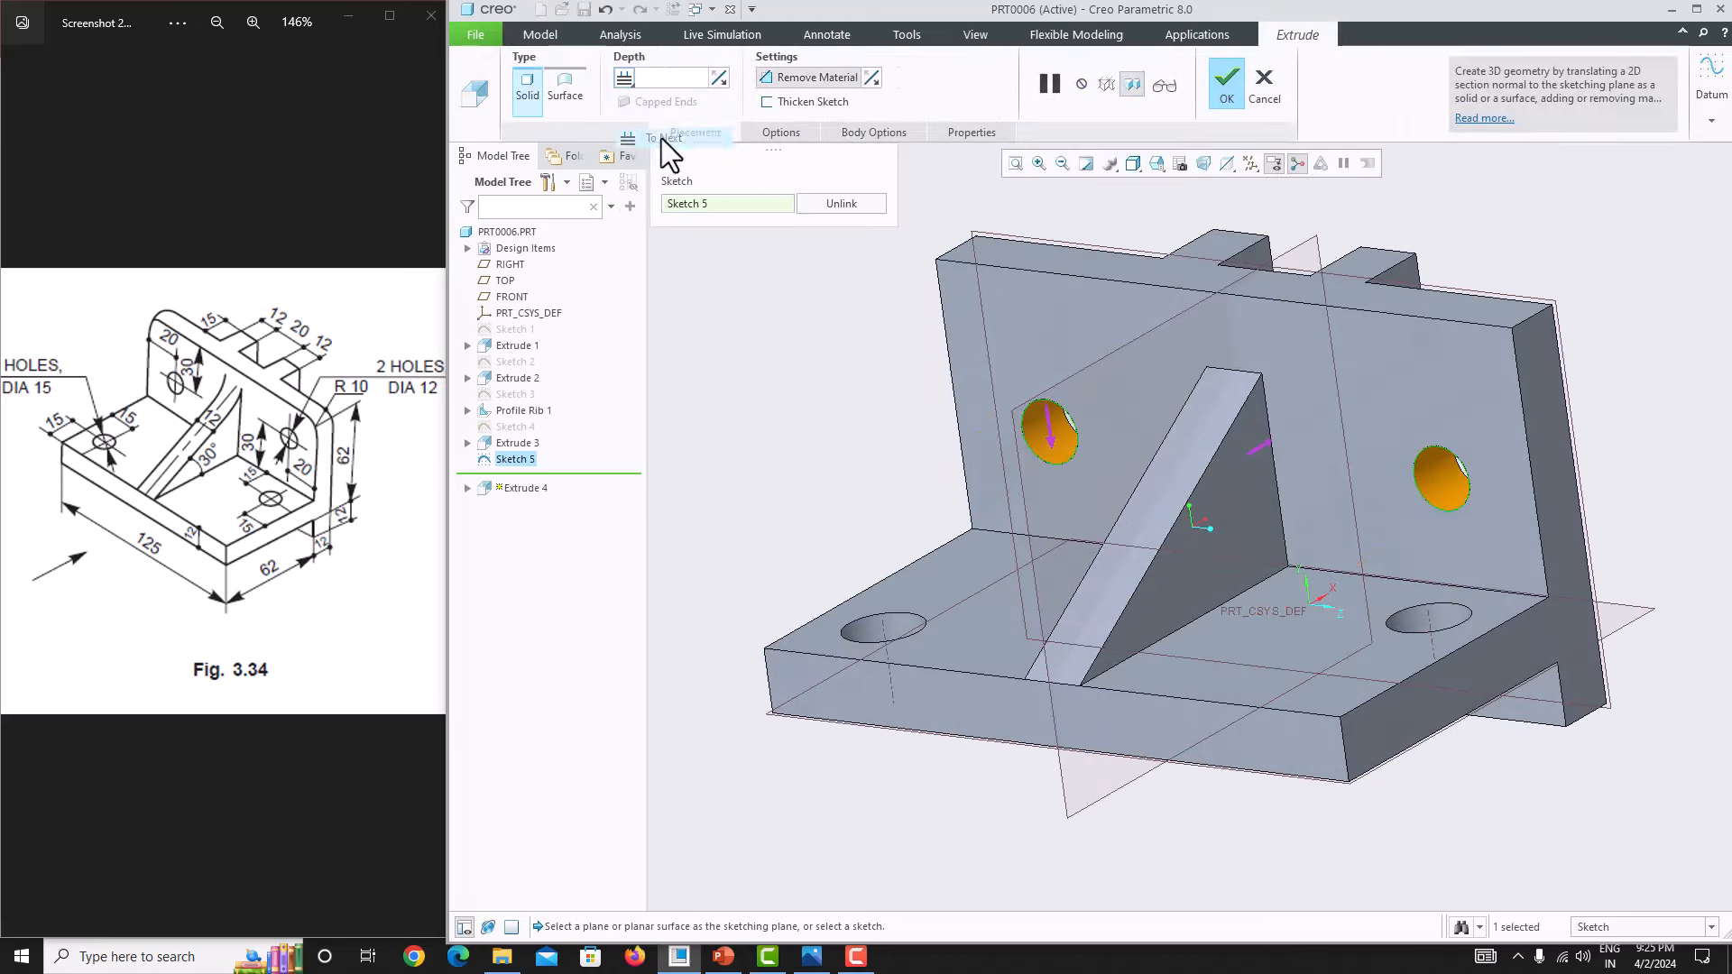
pyautogui.click(1227, 82)
# Step: Round the upright plate's two top corner edges with a 10 mm radius
pyautogui.moveTo(1065, 442); pyautogui.dragTo(1046, 500, button='middle')
pyautogui.scroll(3, 1013, 446)
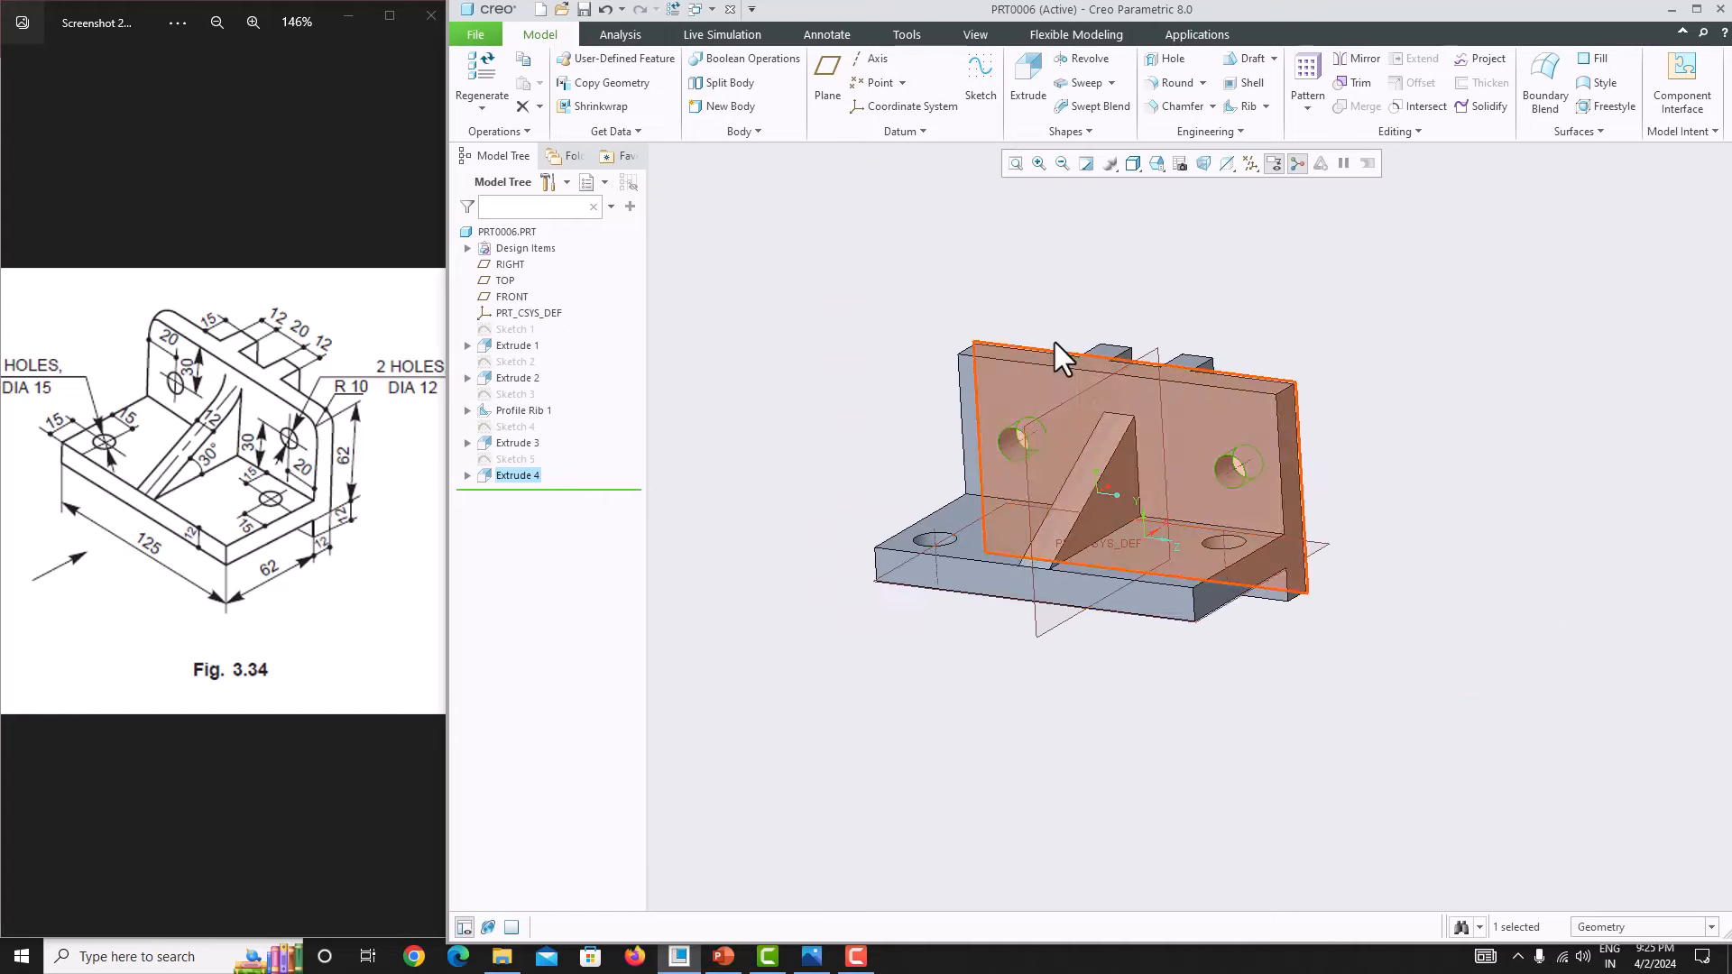
pyautogui.scroll(-3, 1041, 342)
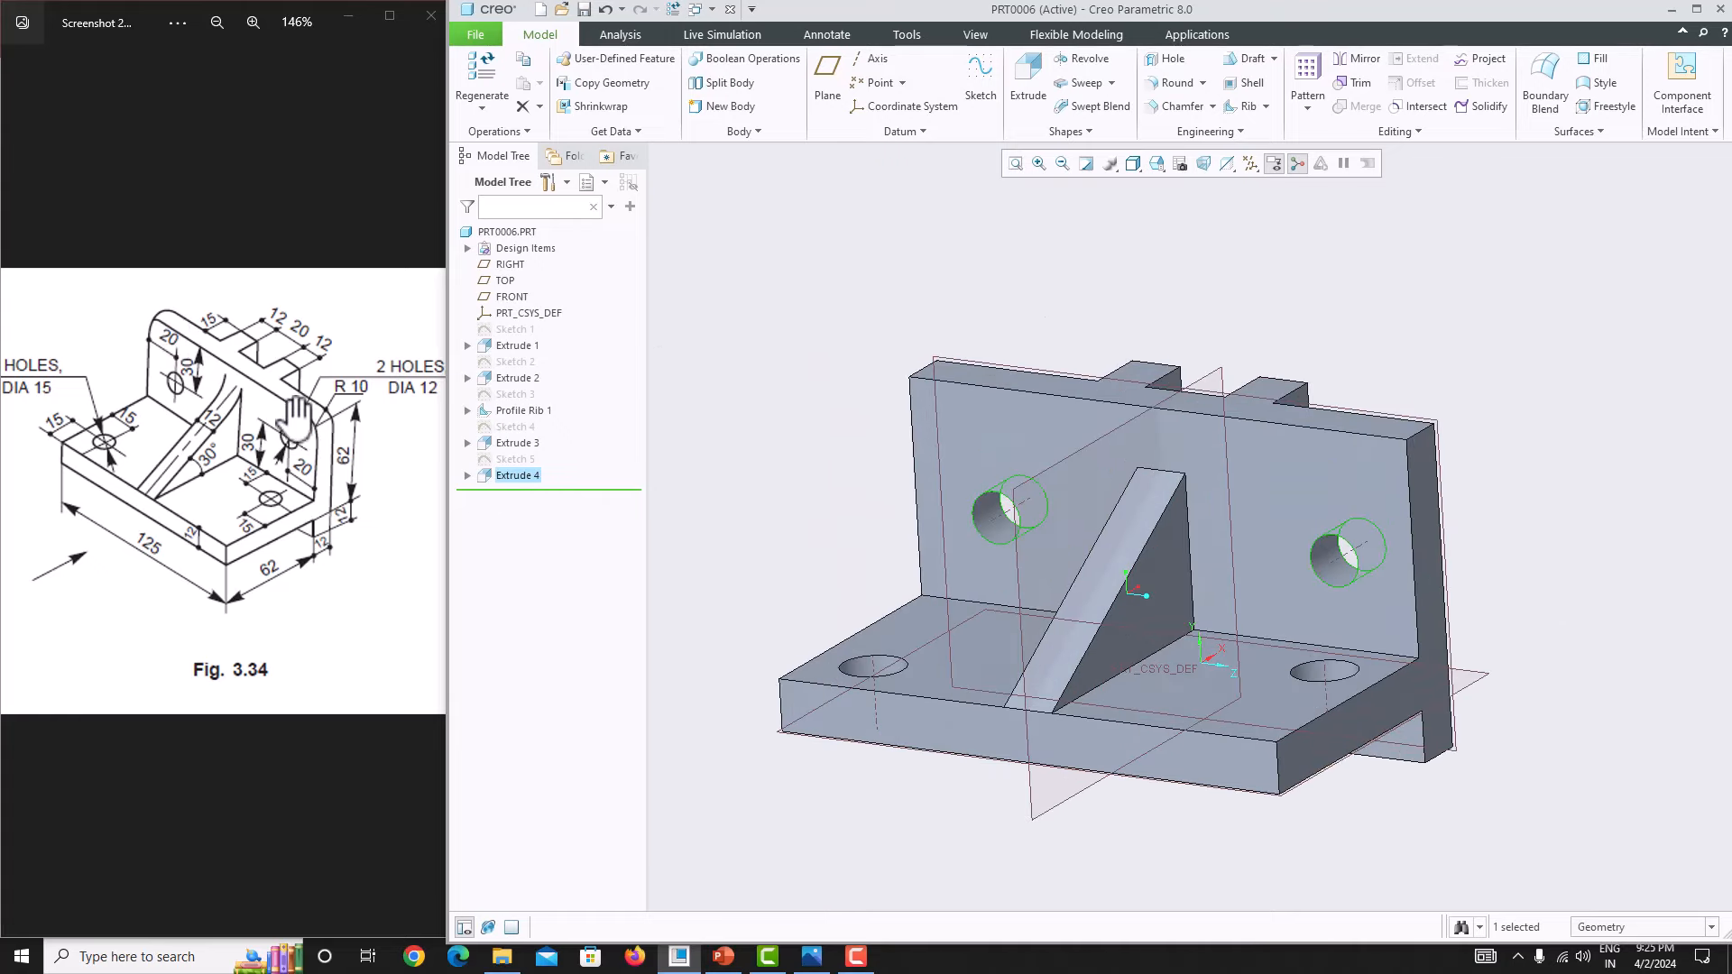
pyautogui.click(1168, 88)
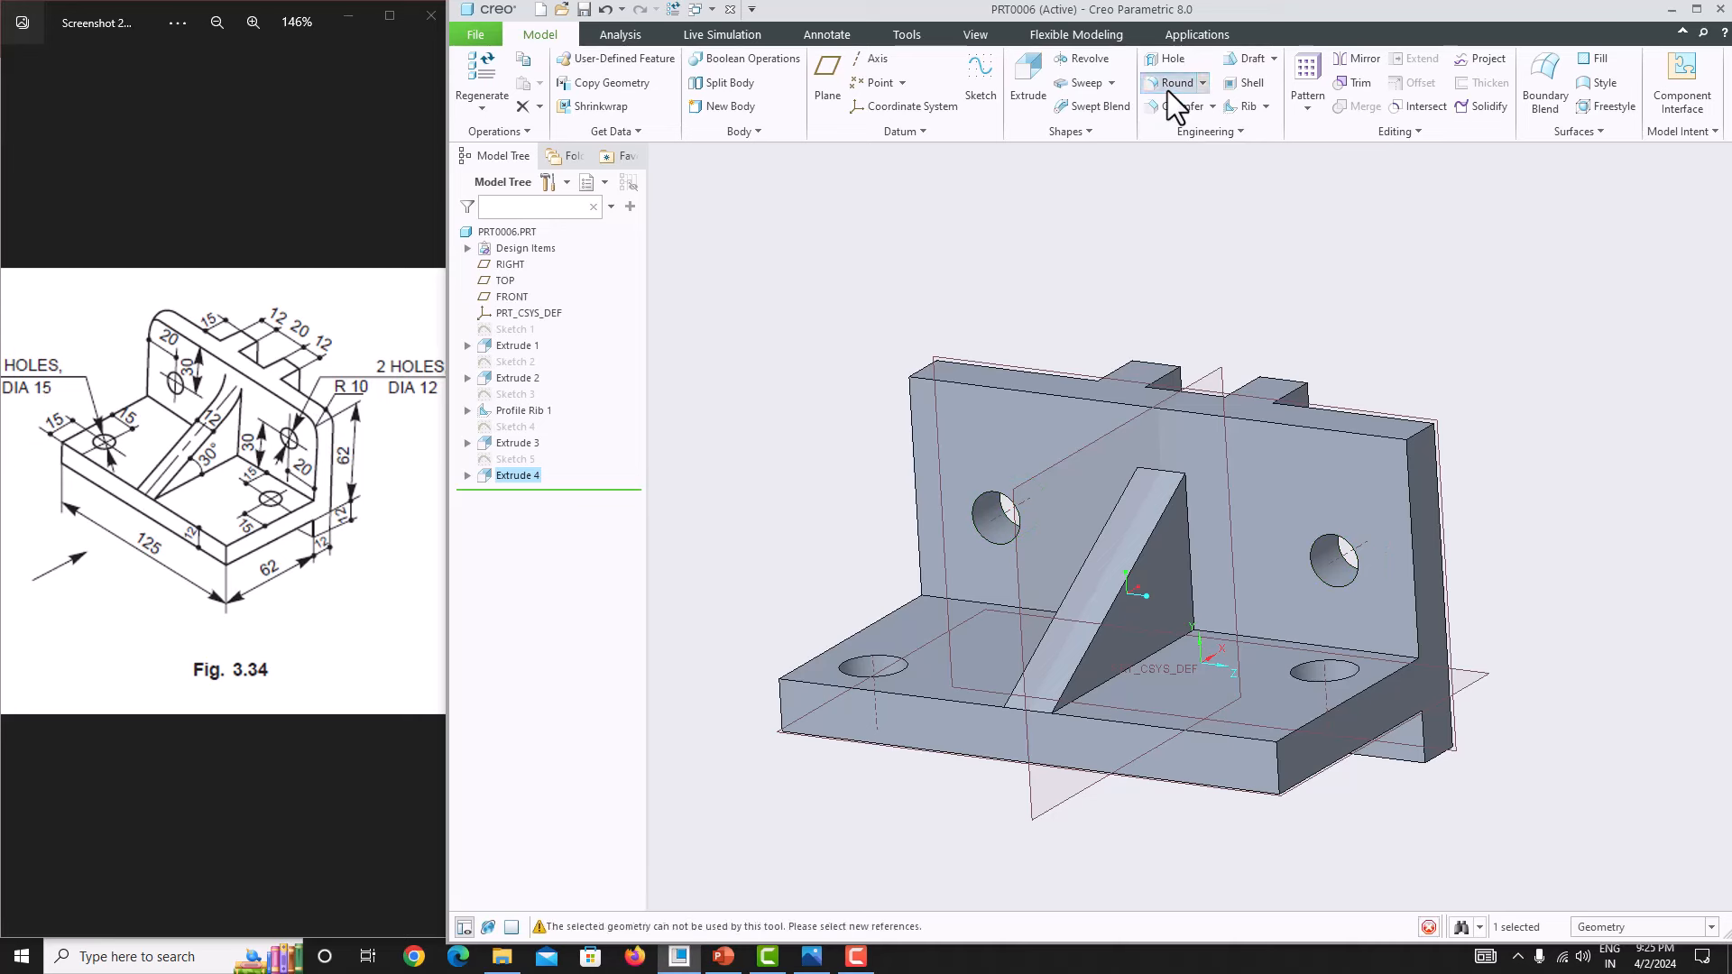
pyautogui.click(1428, 431)
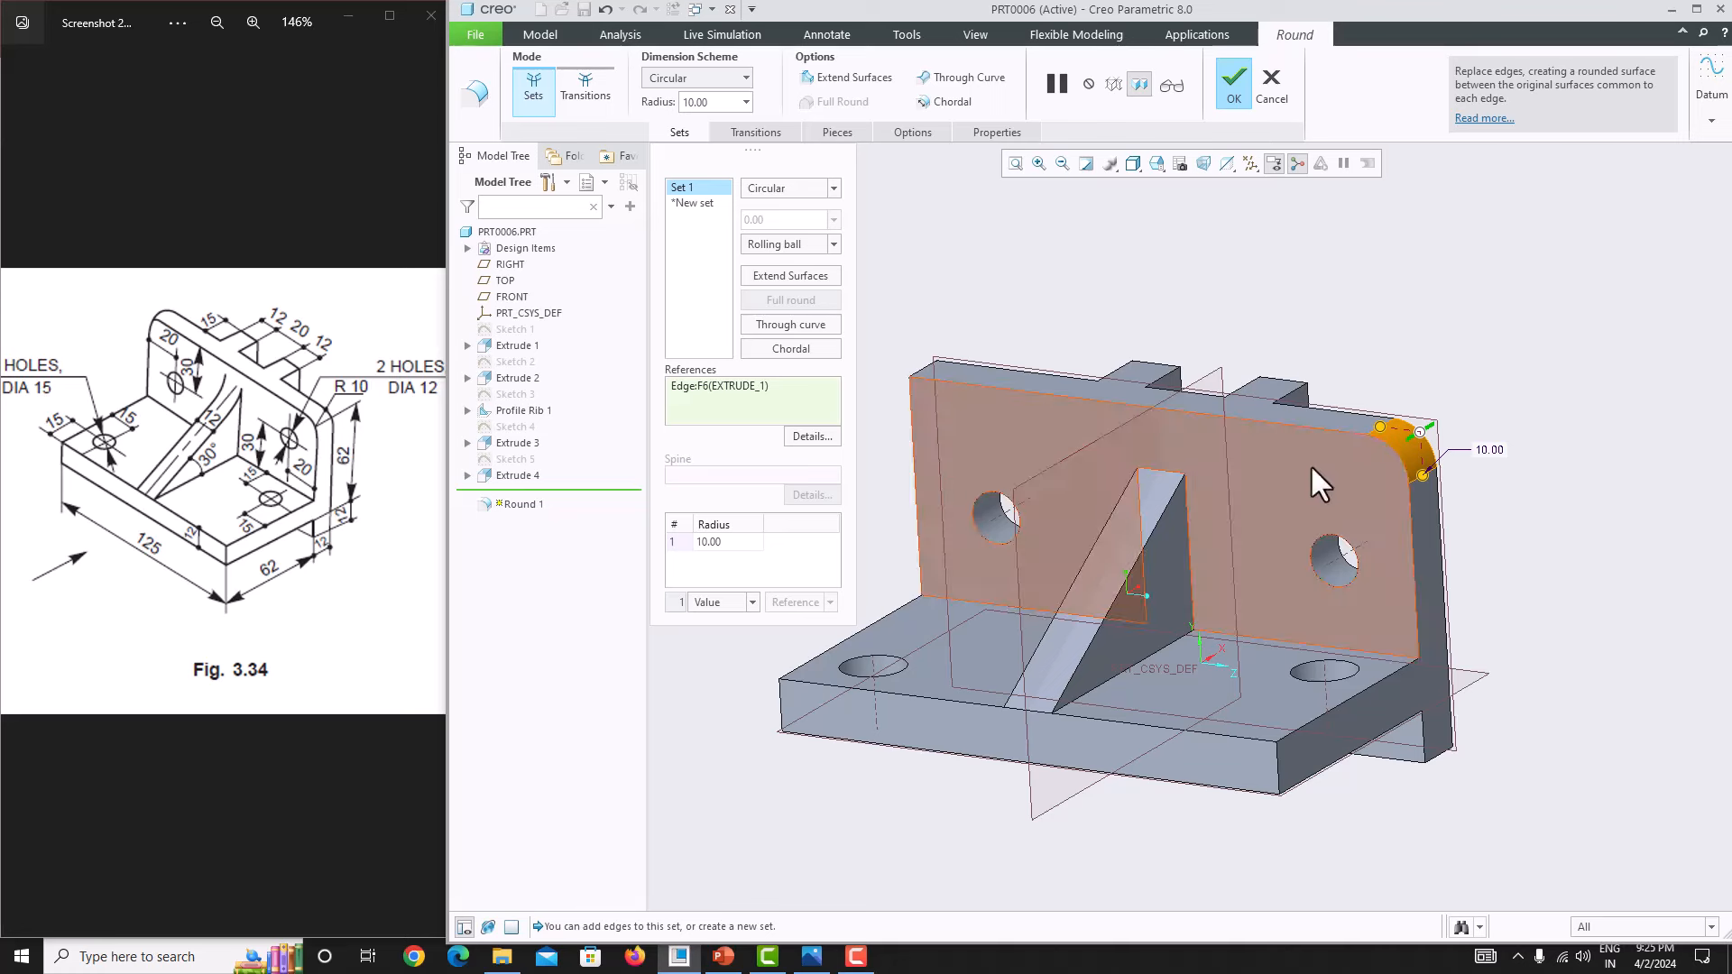
pyautogui.doubleClick(695, 102)
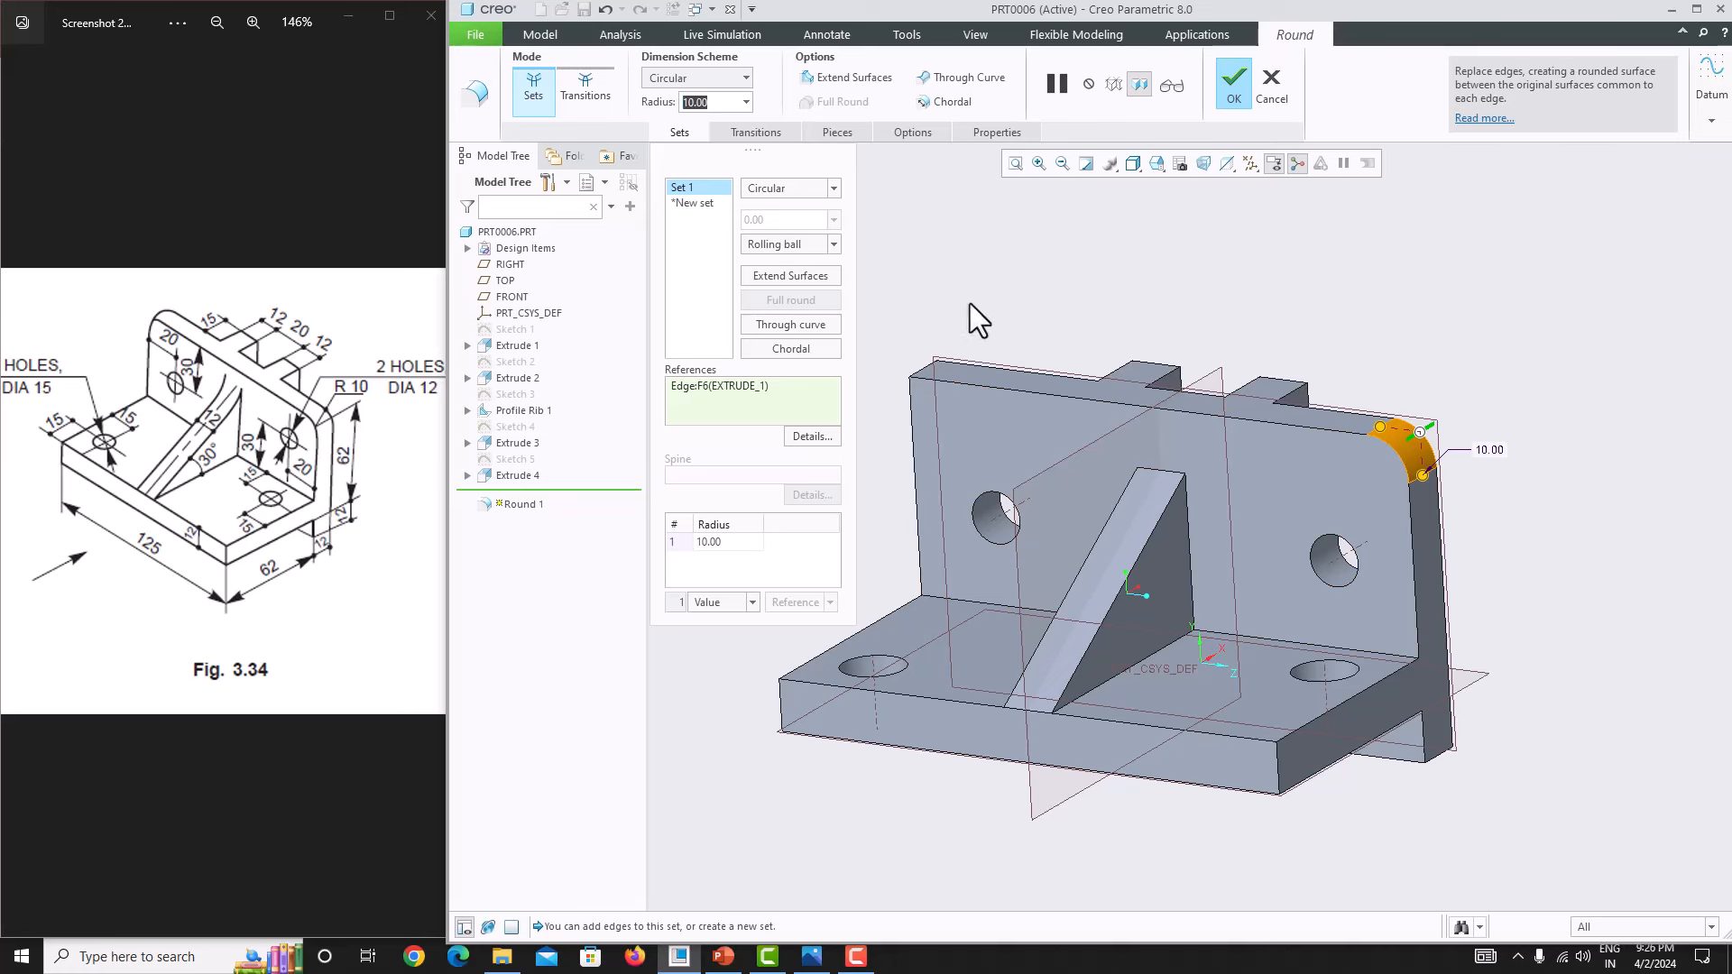
pyautogui.keyDown('ctrl'); pyautogui.click(923, 365); pyautogui.keyUp('ctrl')
pyautogui.click(1248, 74)
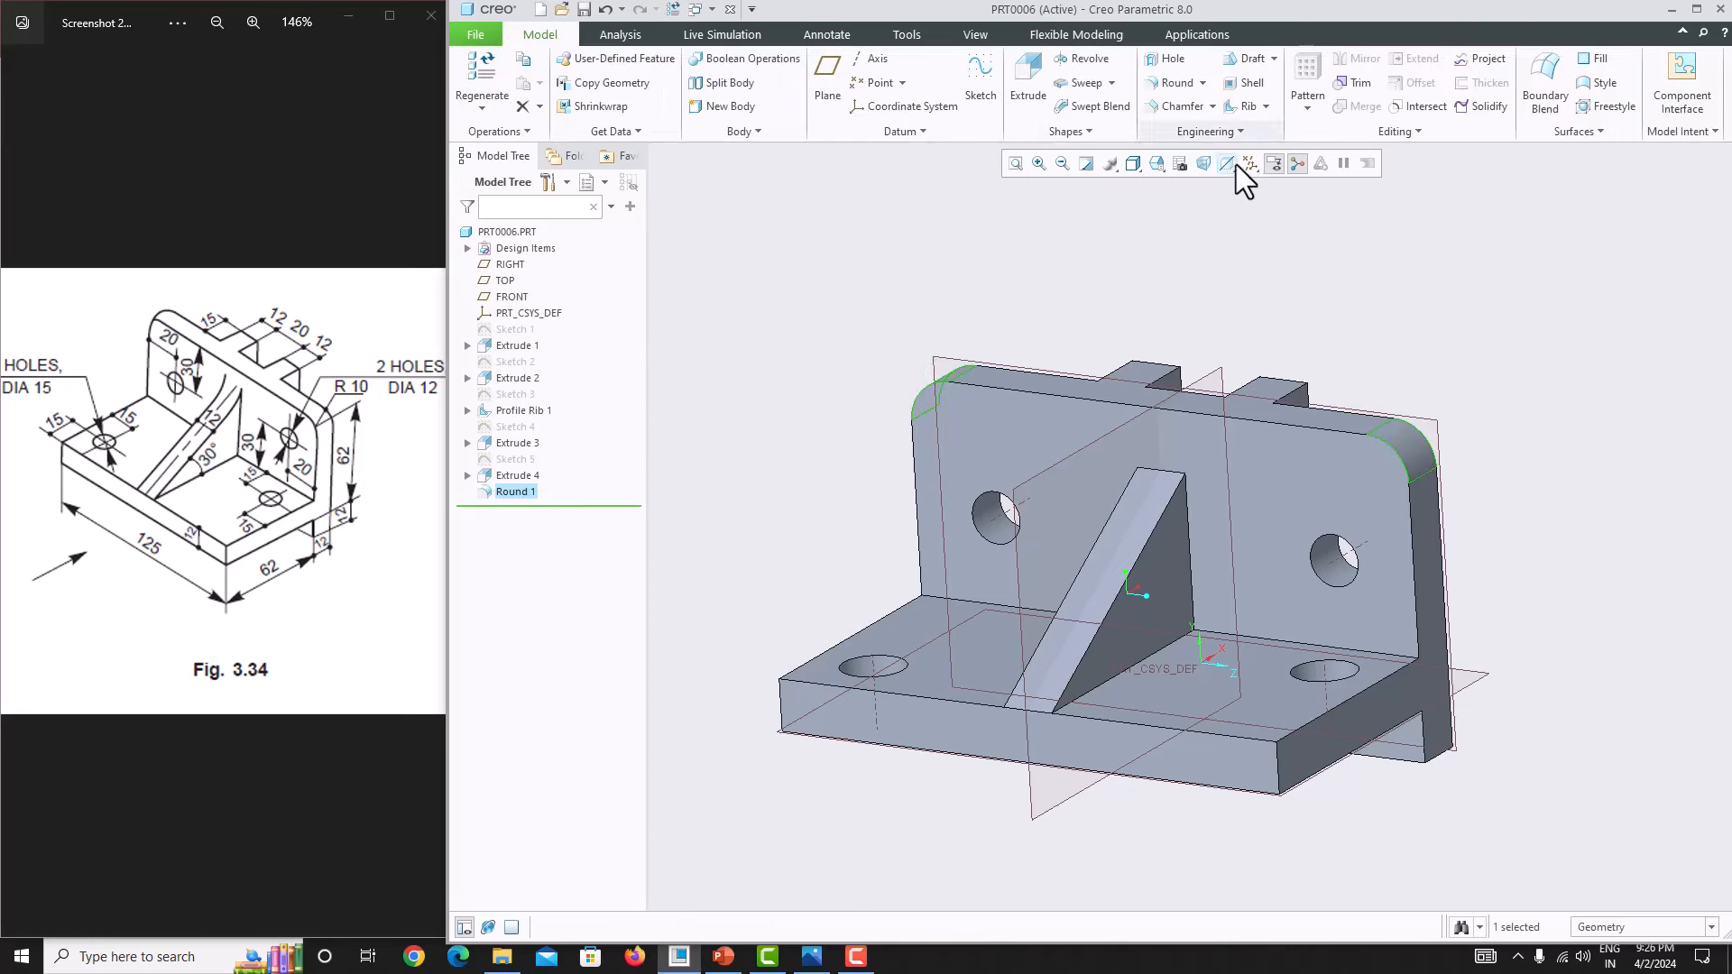
# Step: Set the display style to Shading With Edges and hide all datum features
pyautogui.scroll(3, 1172, 401)
pyautogui.scroll(-2, 1184, 388)
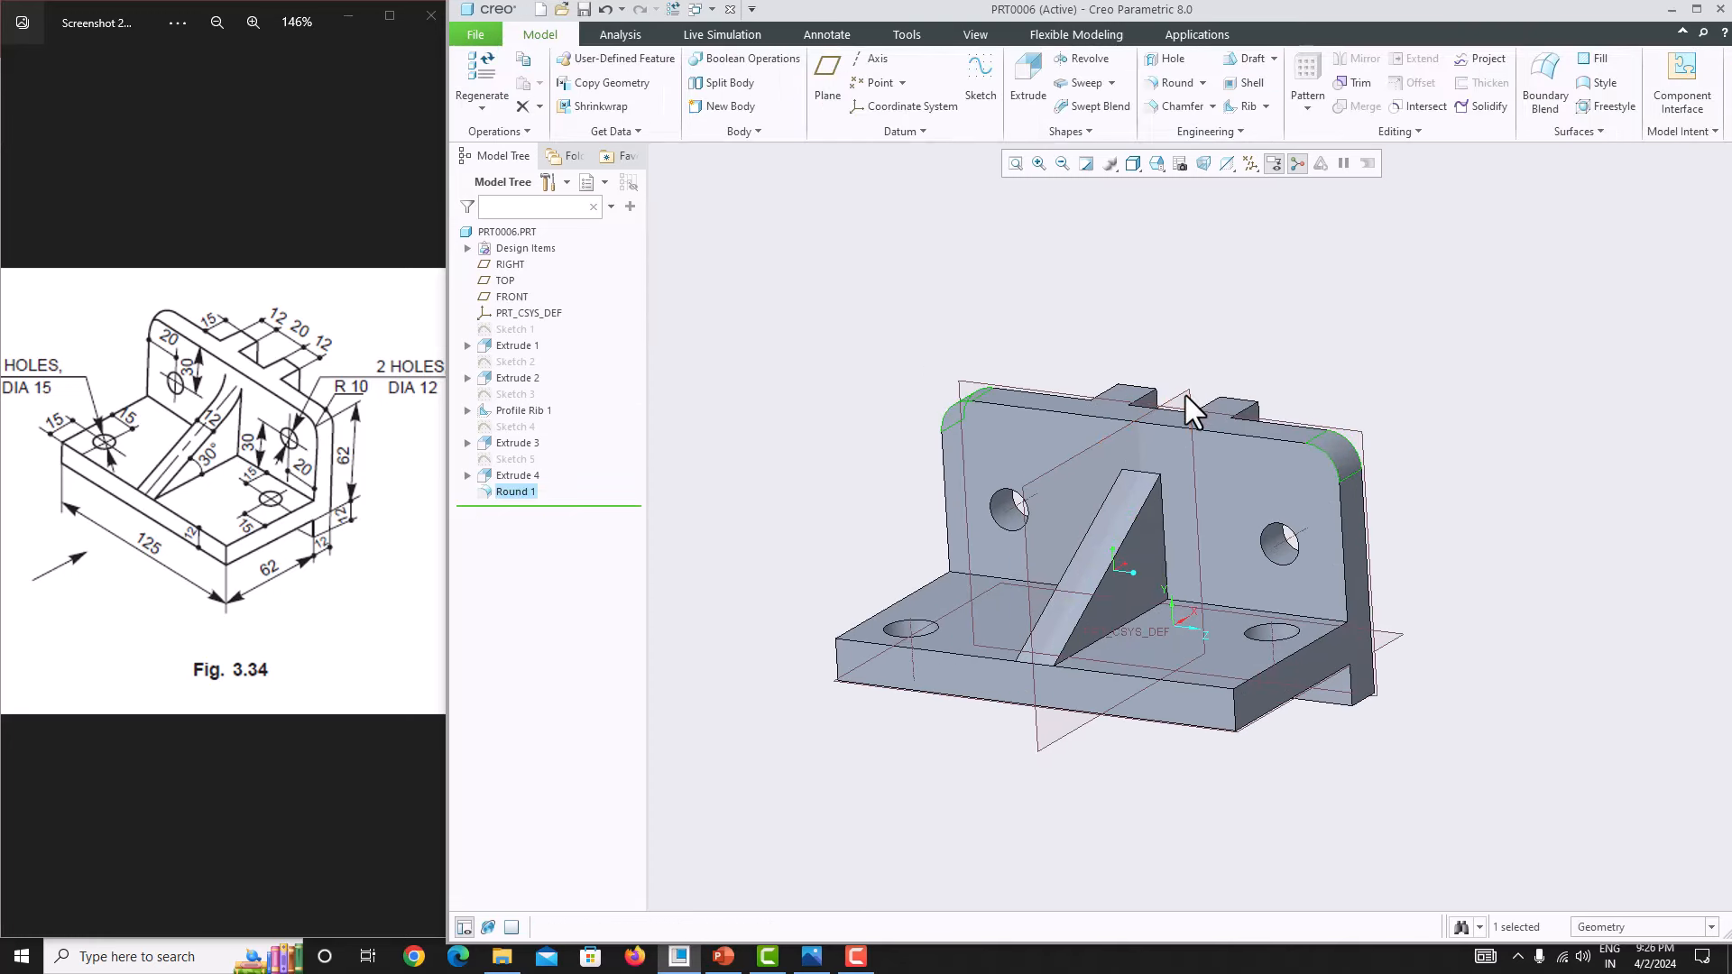
pyautogui.click(1180, 164)
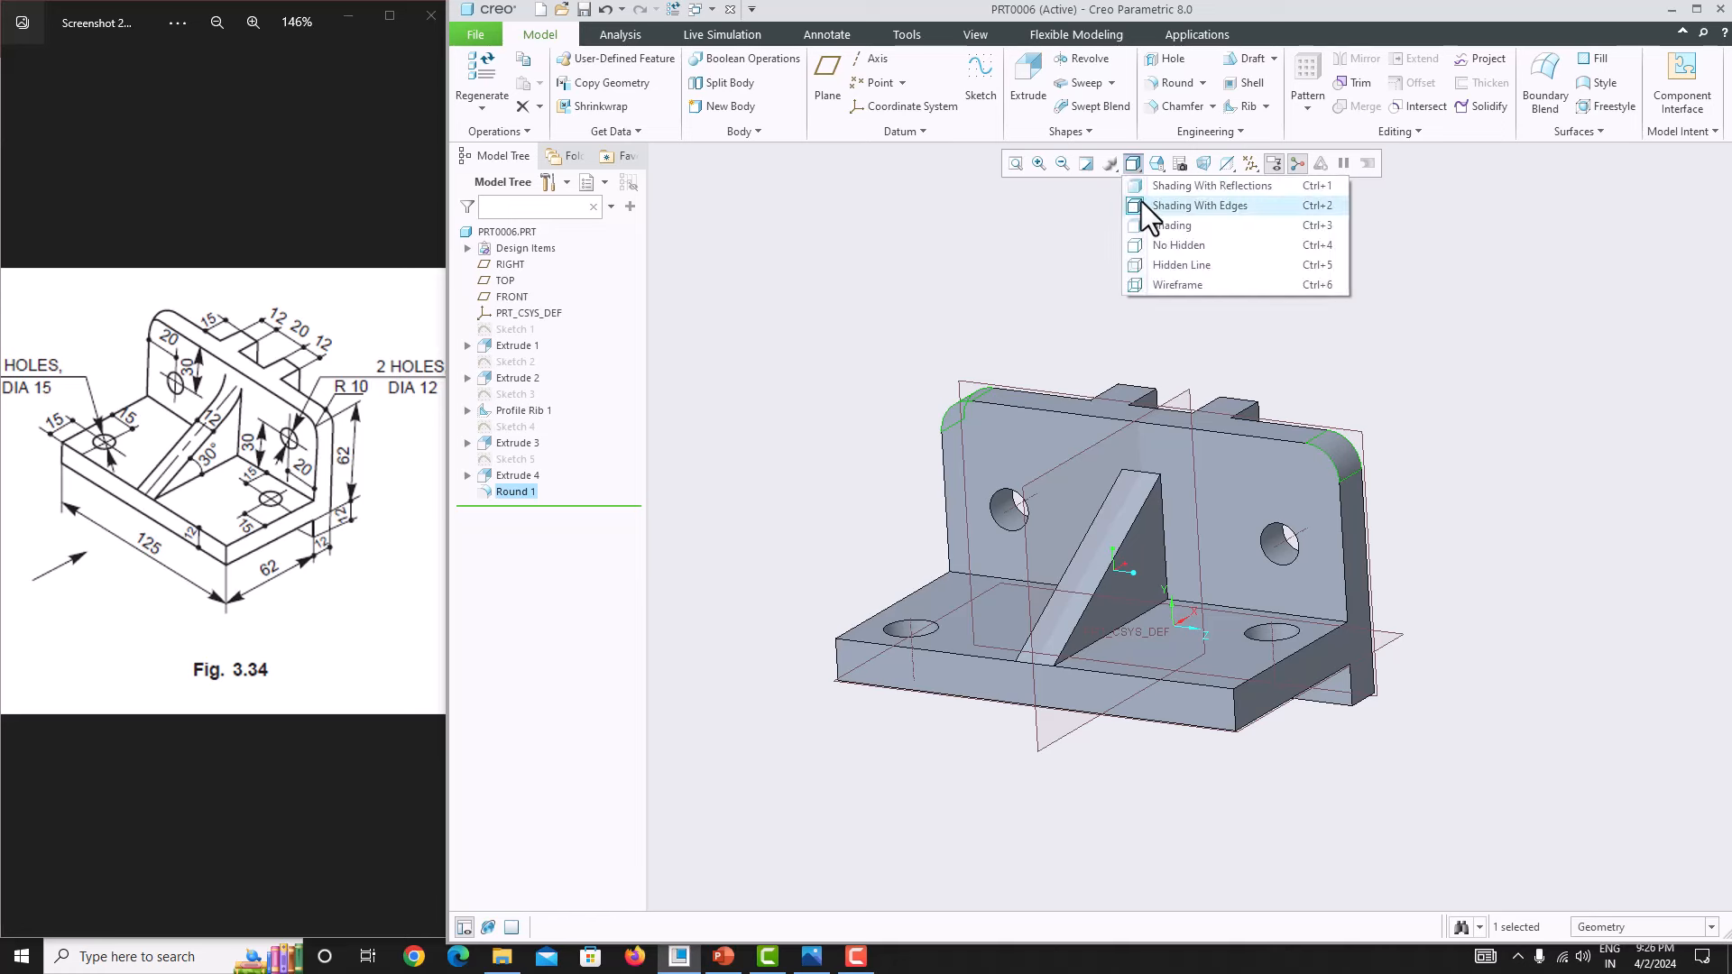
pyautogui.click(1144, 205)
pyautogui.click(1158, 165)
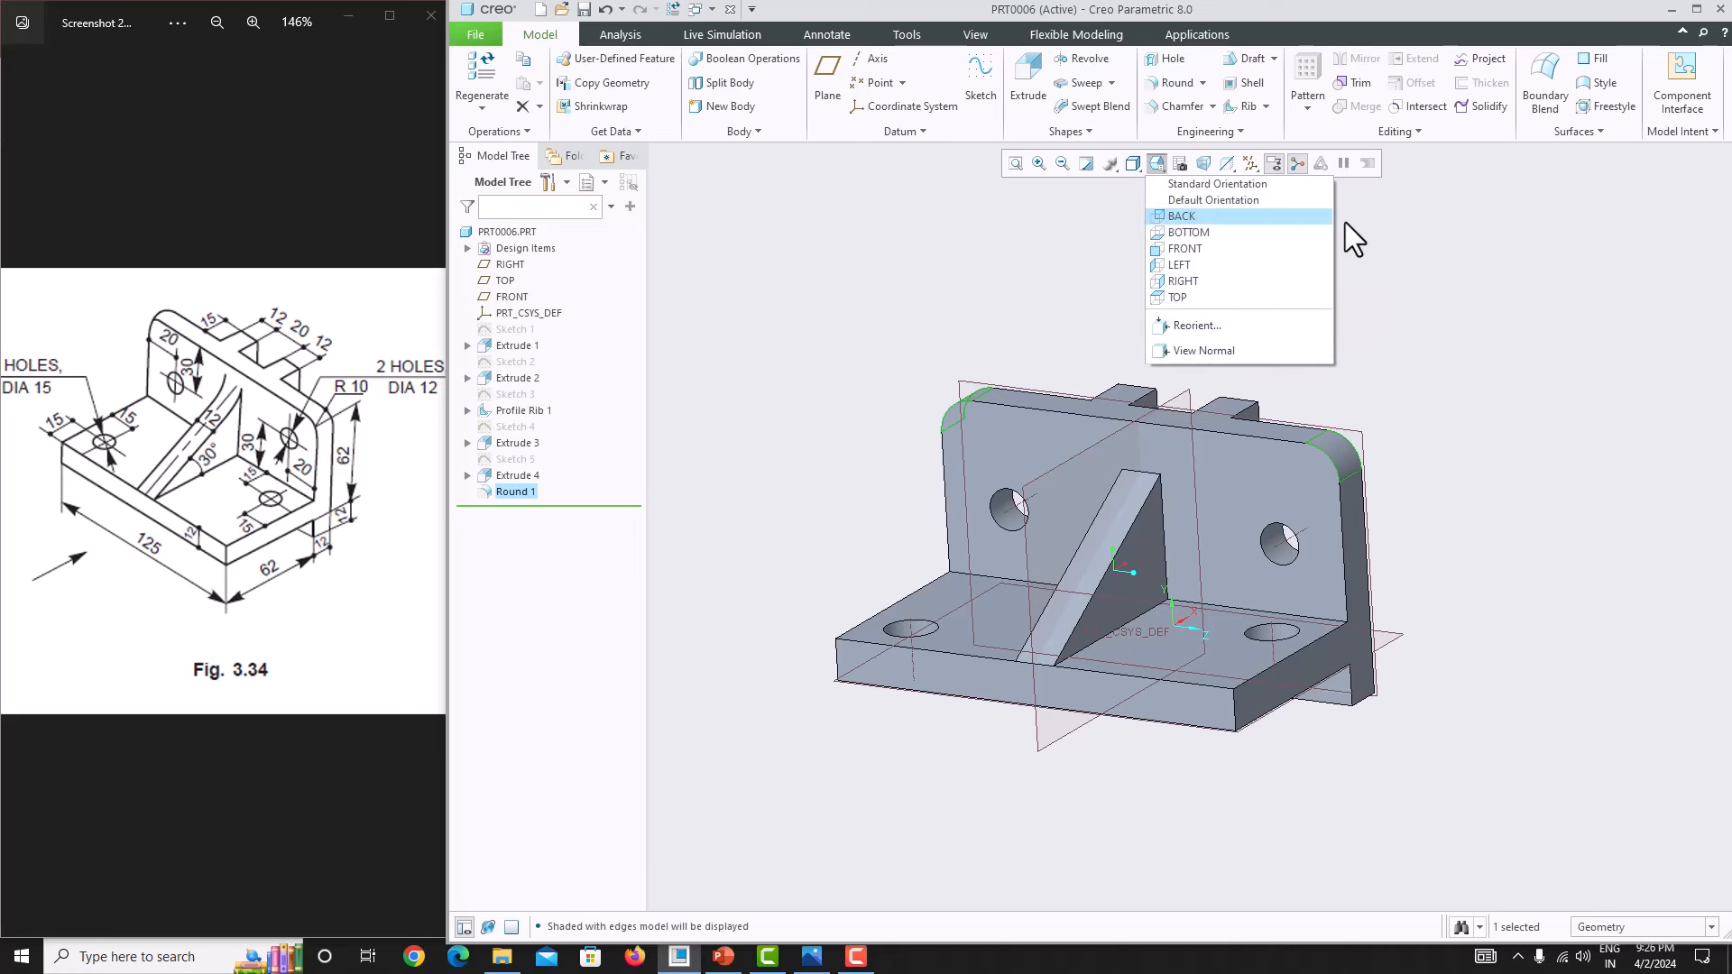
pyautogui.click(1248, 163)
pyautogui.click(1251, 186)
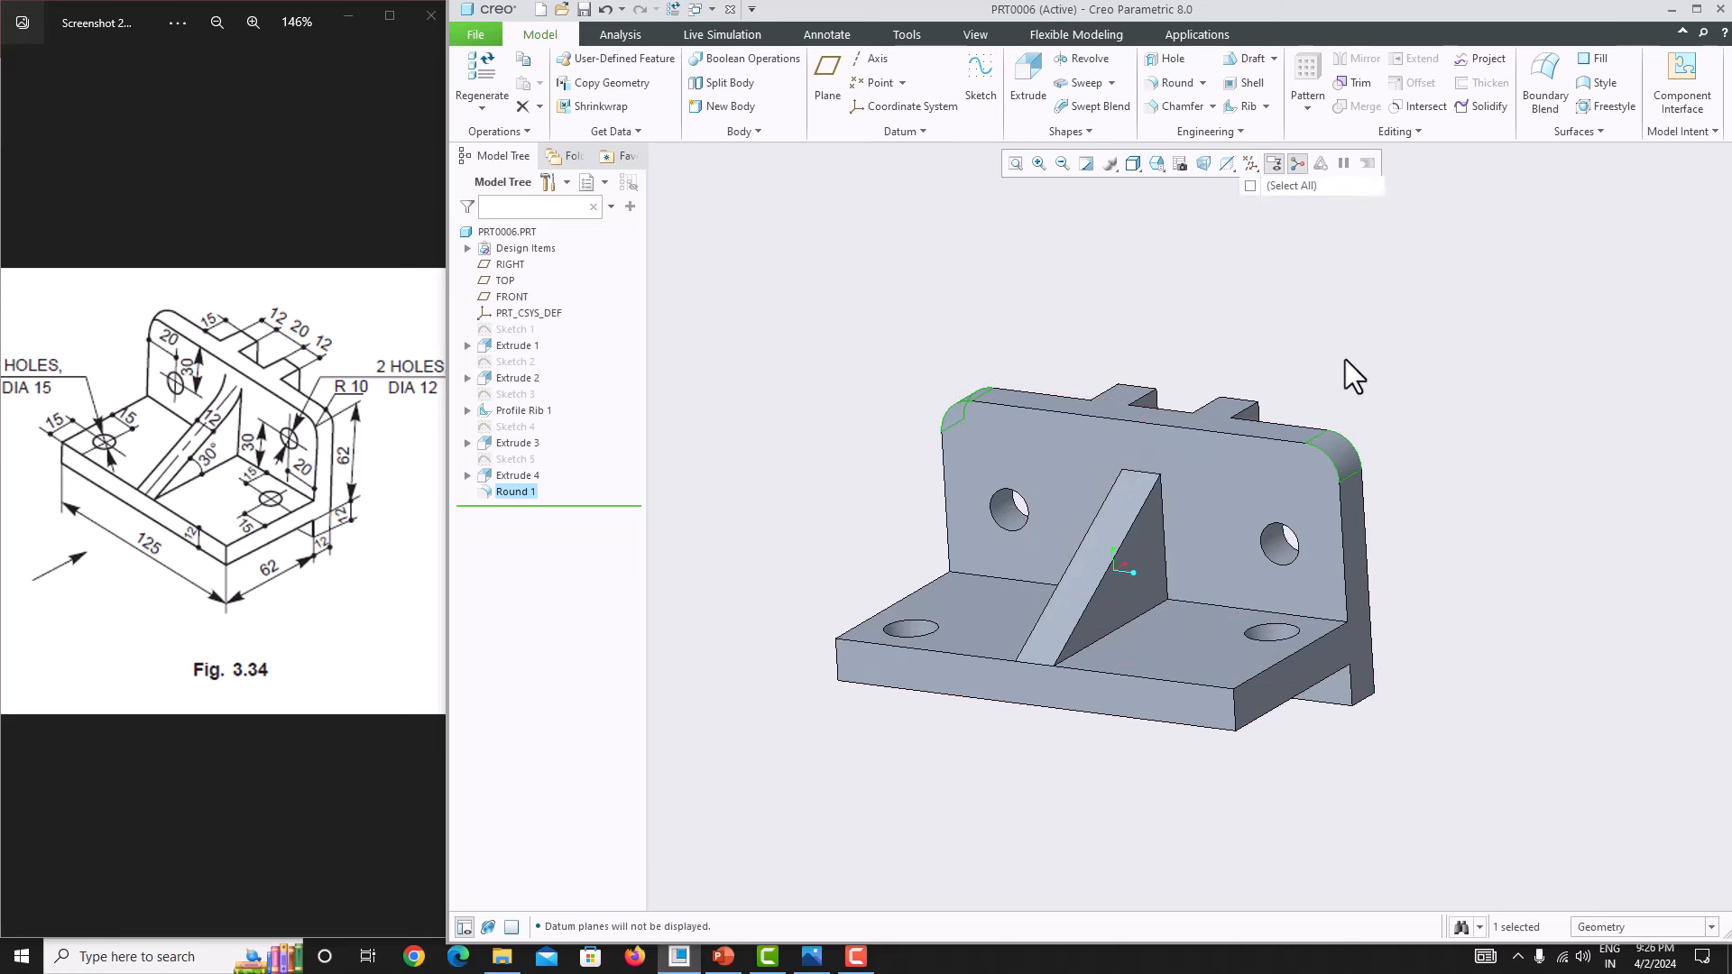
pyautogui.moveTo(1380, 452)
pyautogui.mouseDown(button='middle')
pyautogui.moveTo(1380, 516)
pyautogui.moveTo(1318, 518)
pyautogui.moveTo(1395, 511)
pyautogui.mouseUp(button='middle')
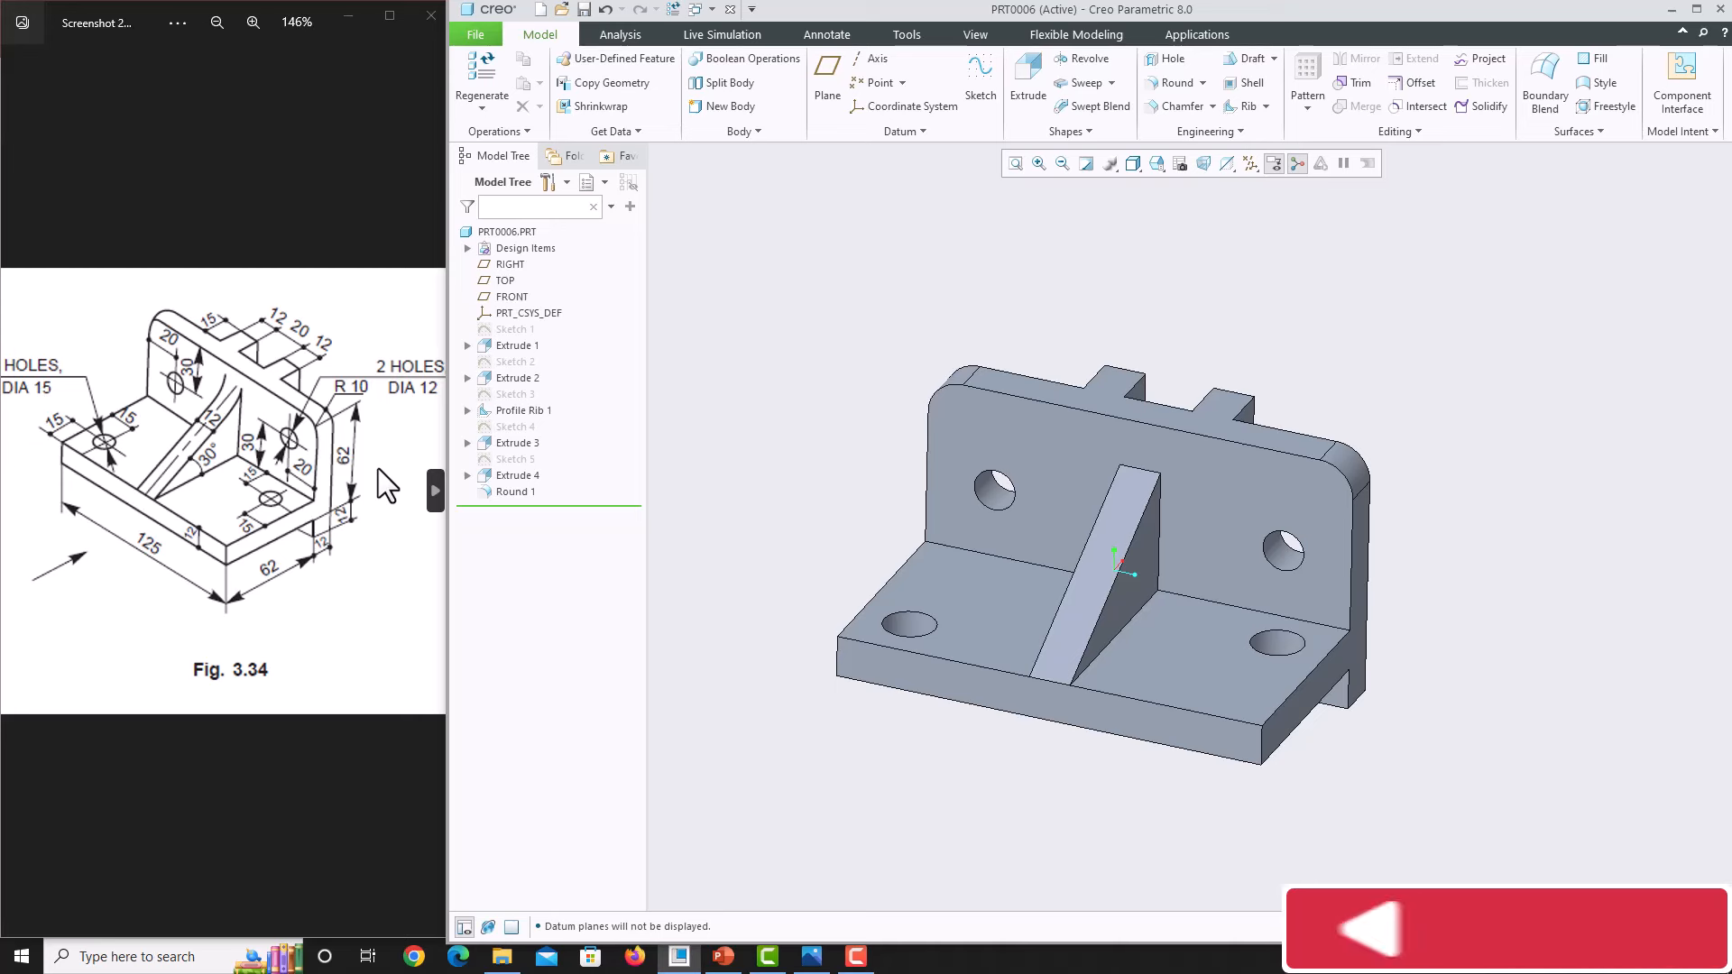